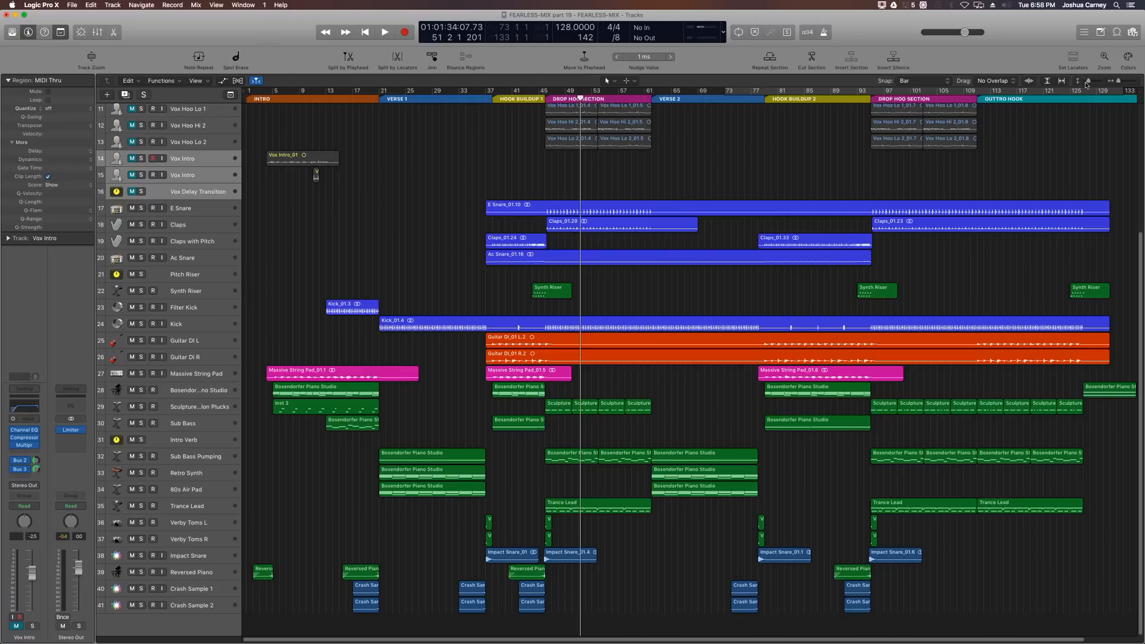
pyautogui.moveTo(1089, 81); pyautogui.dragTo(1092, 81)
pyautogui.scroll(-5, 383, 607)
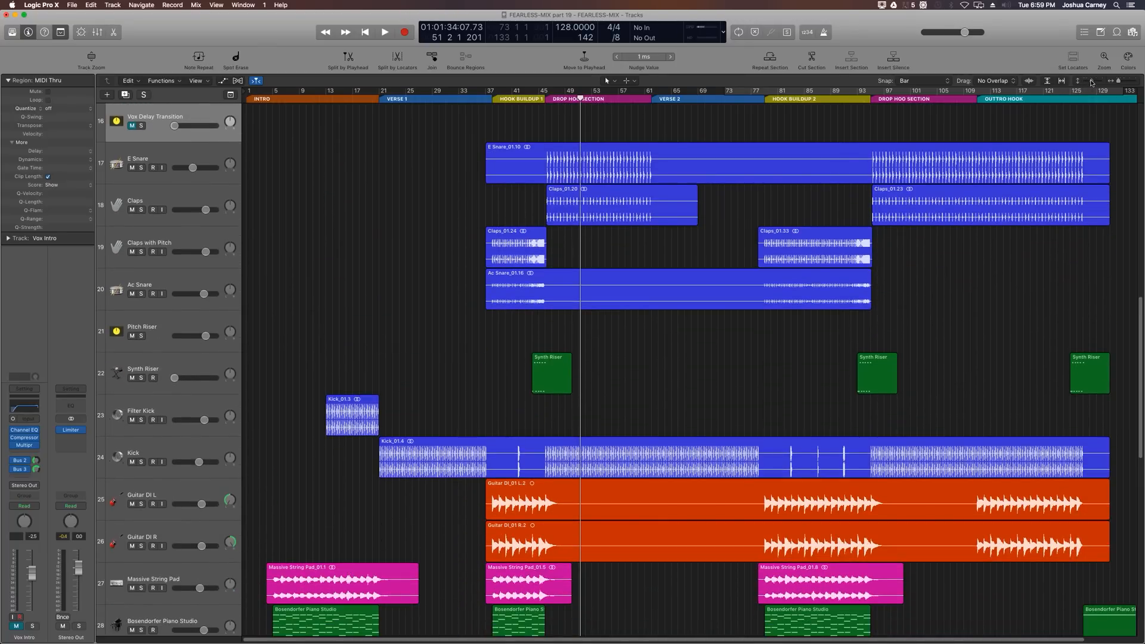
pyautogui.moveTo(1092, 81); pyautogui.dragTo(1089, 82)
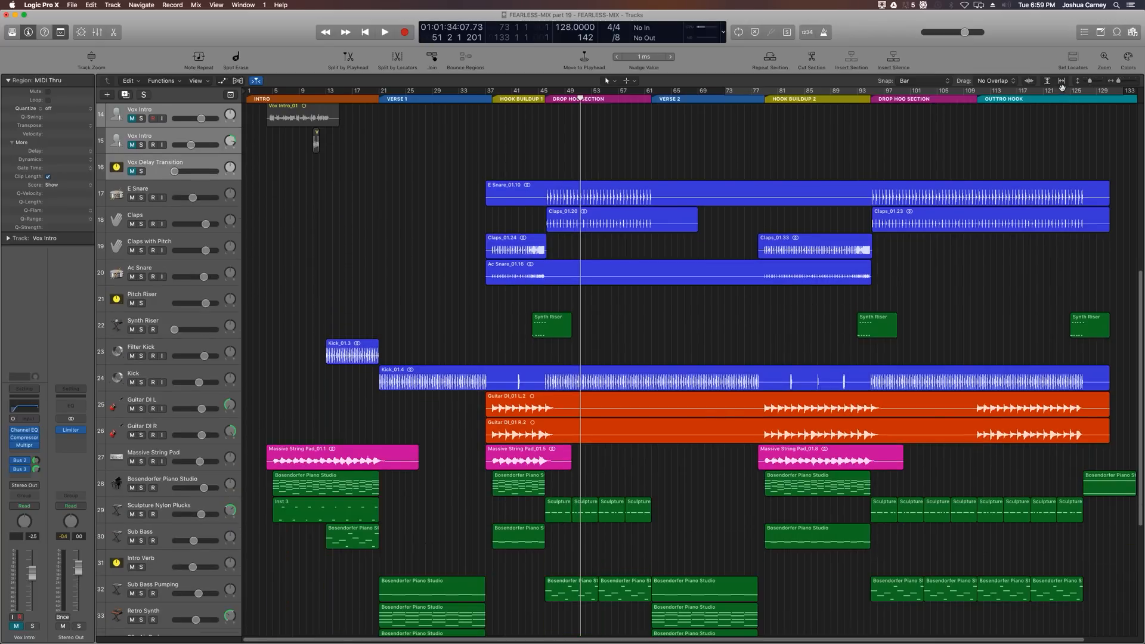
pyautogui.scroll(-1, 656, 221)
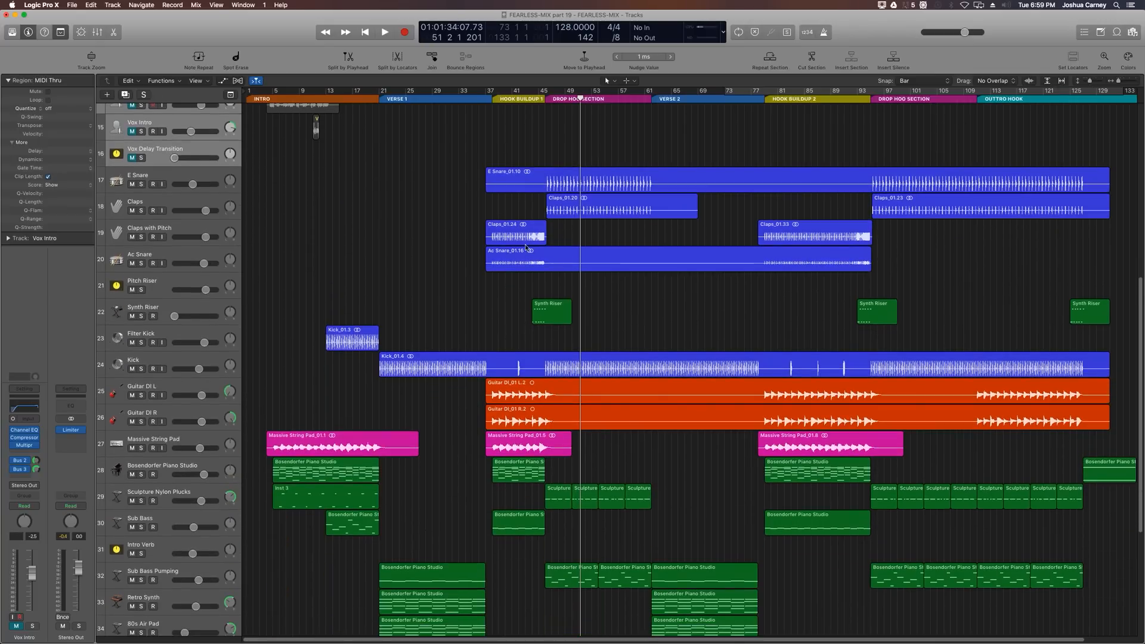
# Step: Set the cycle range to the Synth Riser region and play it back to audition the riser
pyautogui.click(553, 321)
pyautogui.press('u')
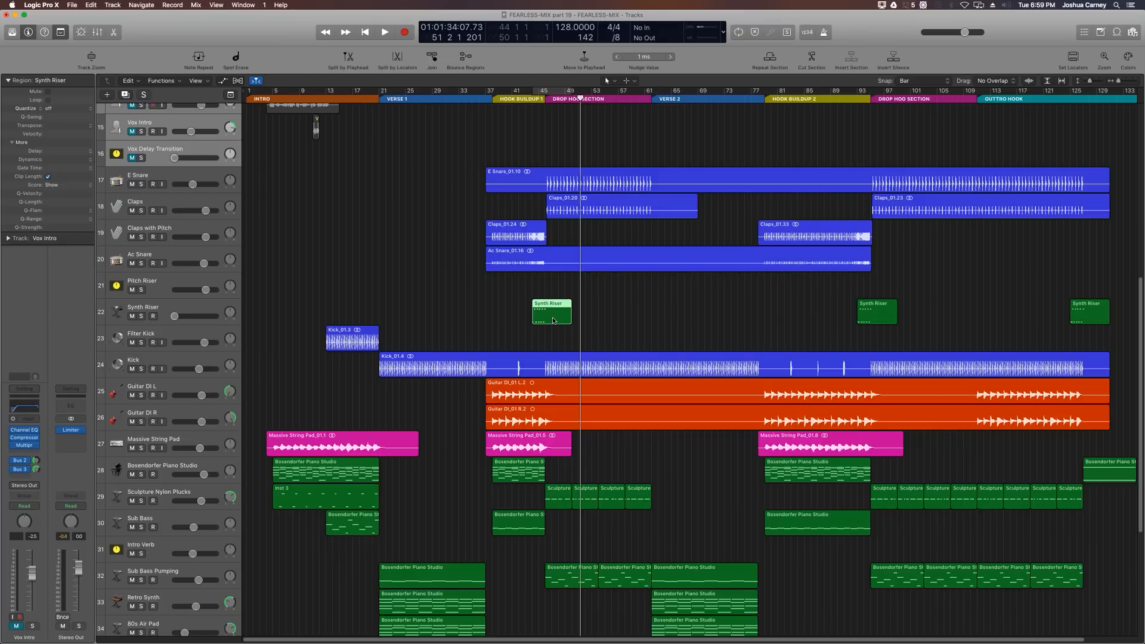
pyautogui.click(607, 299)
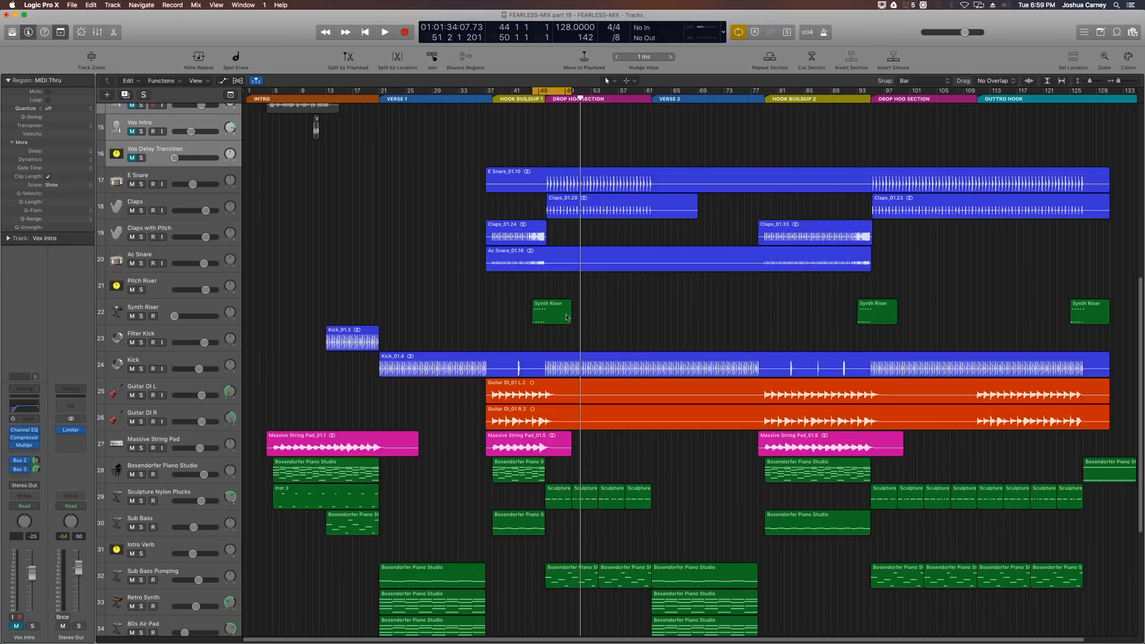
pyautogui.click(565, 319)
pyautogui.press('super+Right')
pyautogui.press('super+Right')
pyautogui.press('super+Right')
pyautogui.press('super+Right')
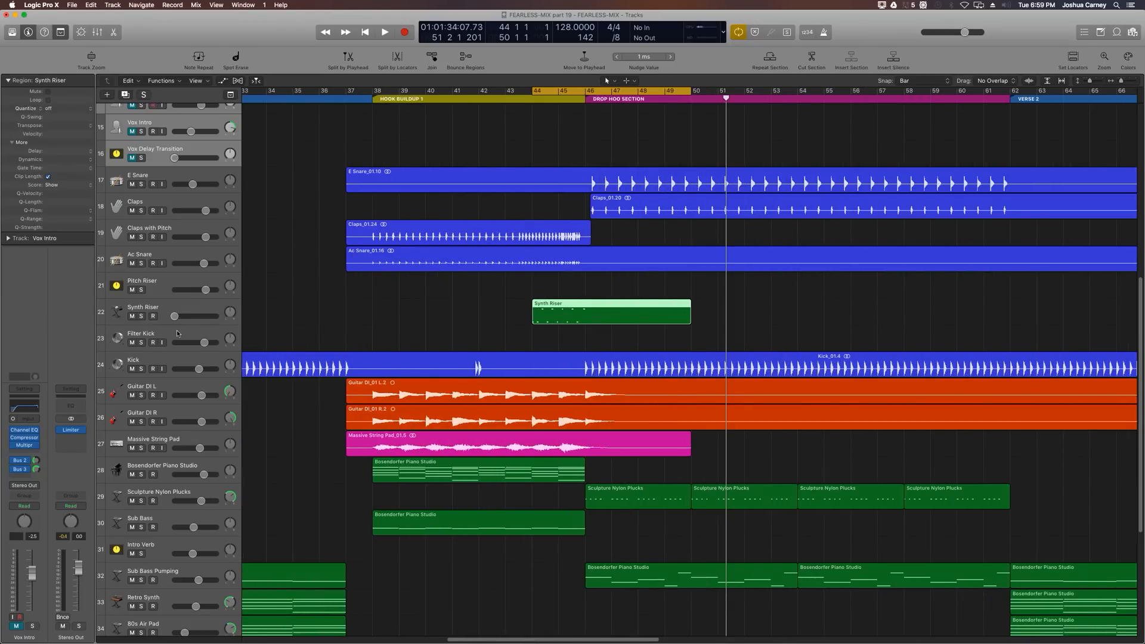
pyautogui.hotkey('shift', 'Return')
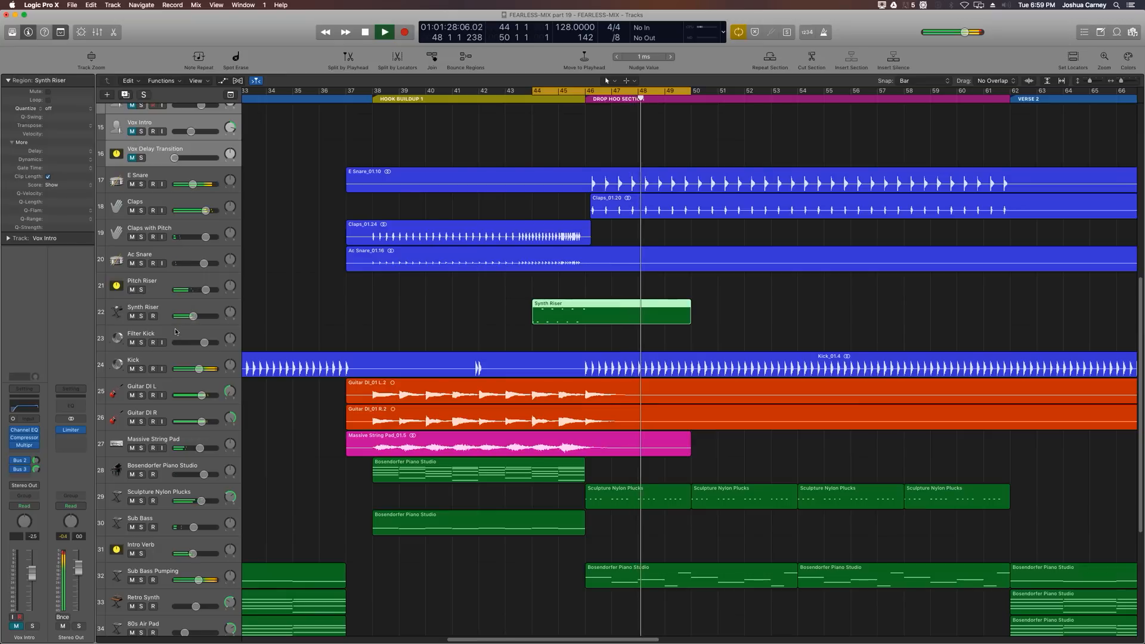
pyautogui.press('space')
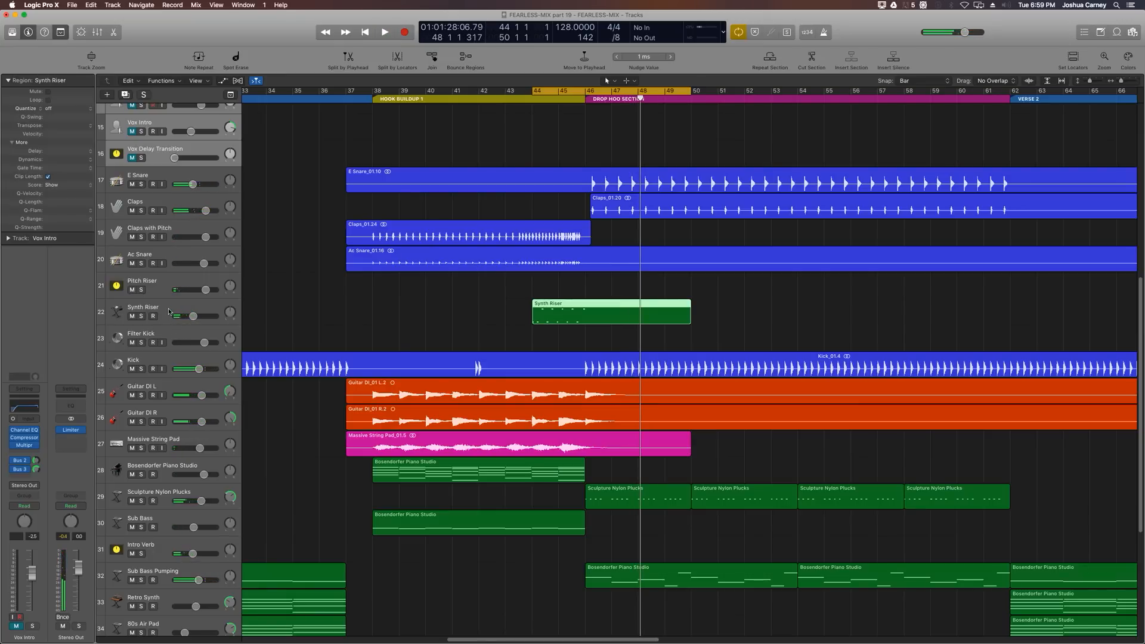
# Step: Open the Synth Riser track's ES2 synth and adjust one of its knobs while listening, then close it
pyautogui.click(169, 311)
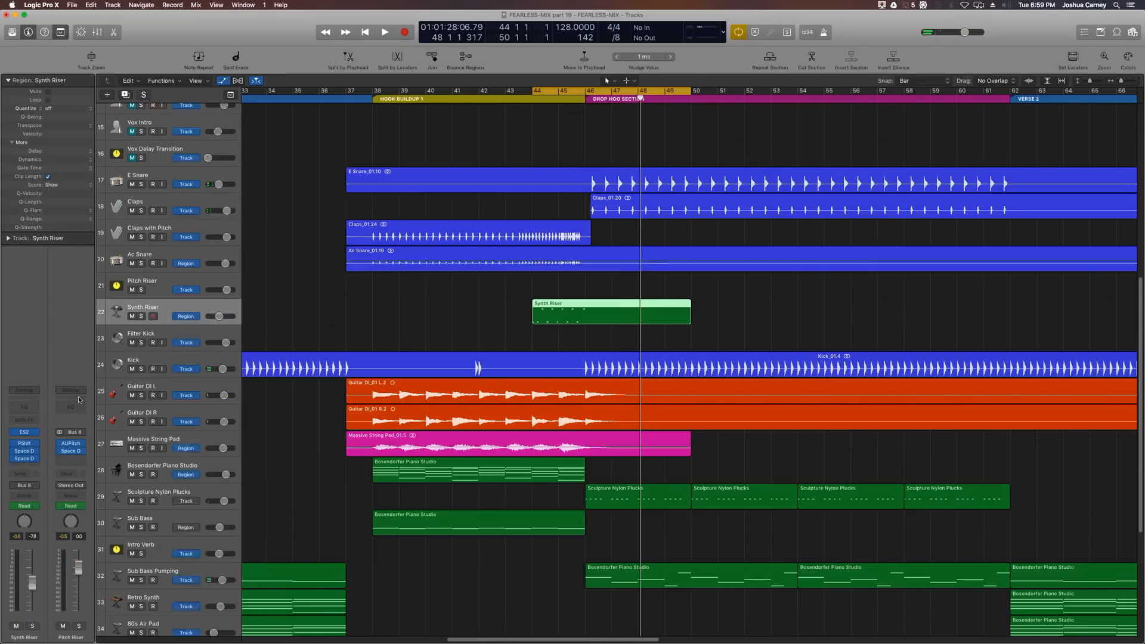
pyautogui.press('a')
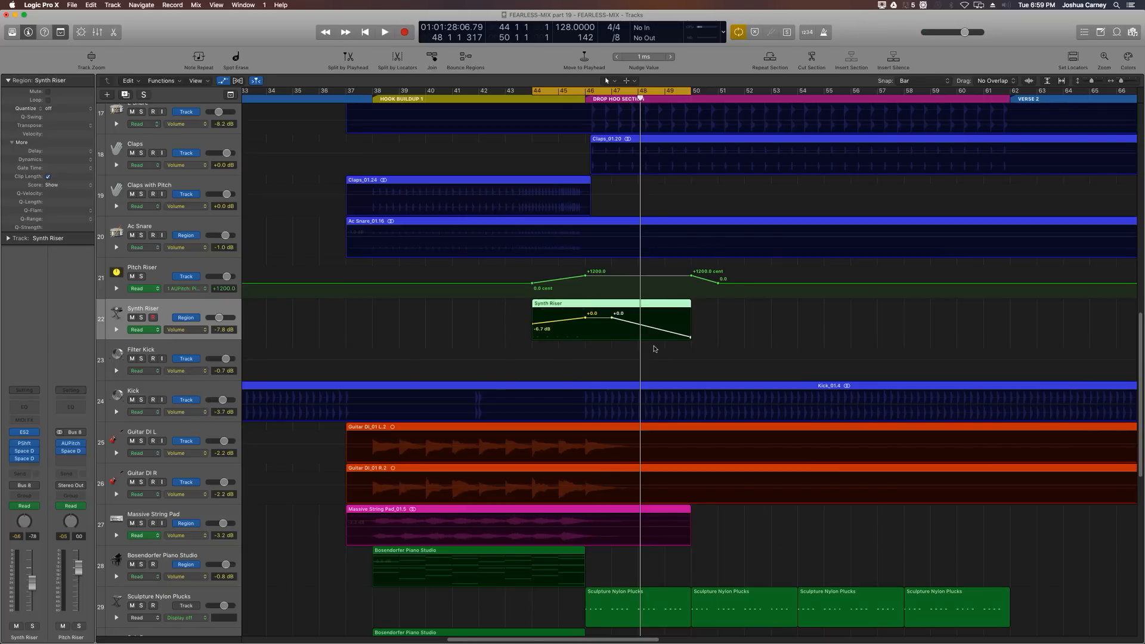
pyautogui.click(22, 433)
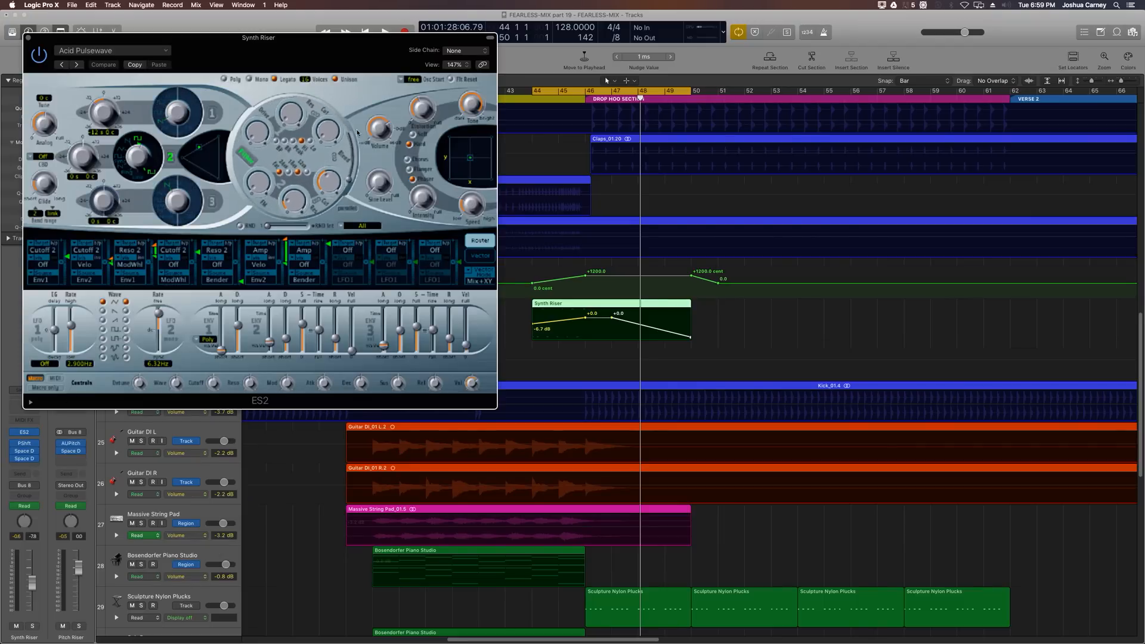
pyautogui.moveTo(376, 126); pyautogui.dragTo(374, 153)
pyautogui.press('space')
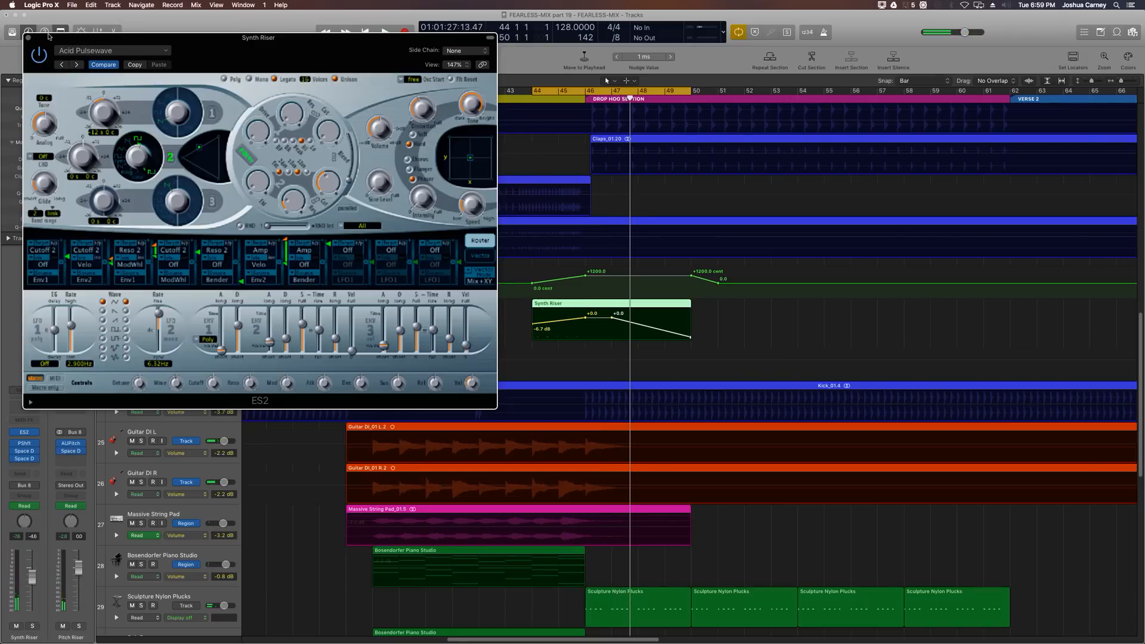
pyautogui.click(27, 38)
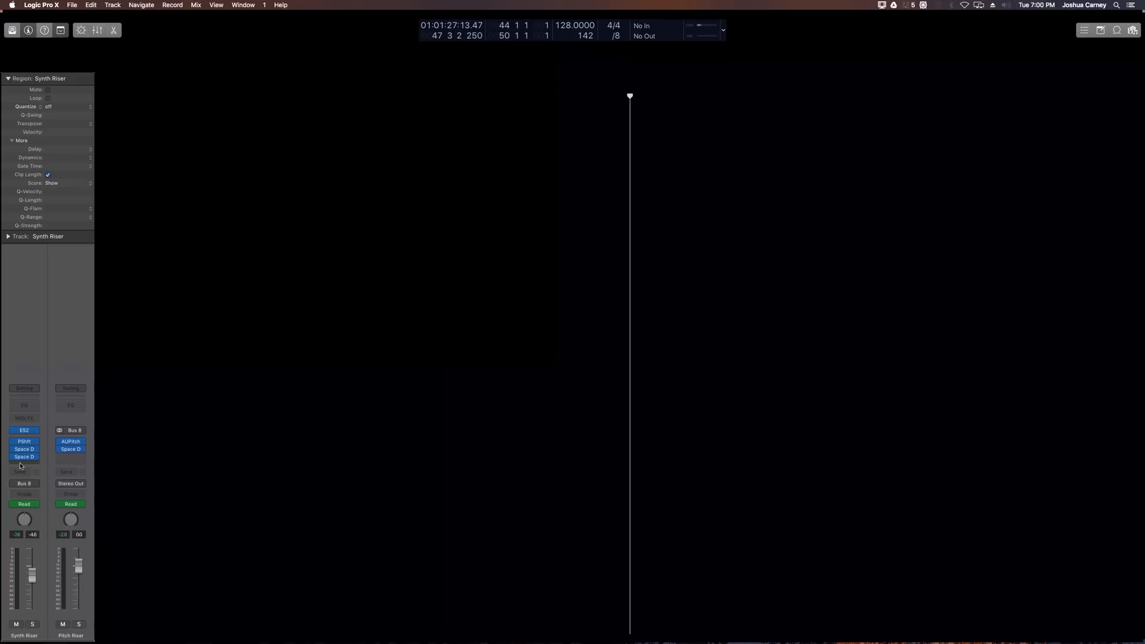
# Step: Insert a Channel EQ on the Synth Riser track, enable its low cut around 390 Hz and turn on the Analyzer
pyautogui.click(24, 464)
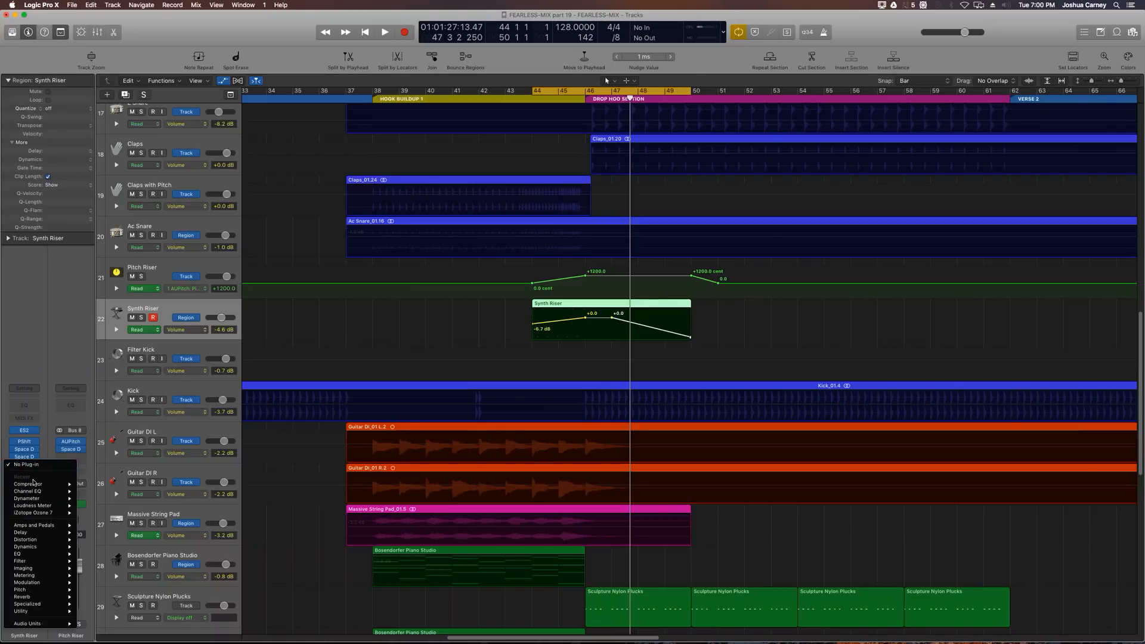
pyautogui.moveTo(33, 490)
pyautogui.click(104, 492)
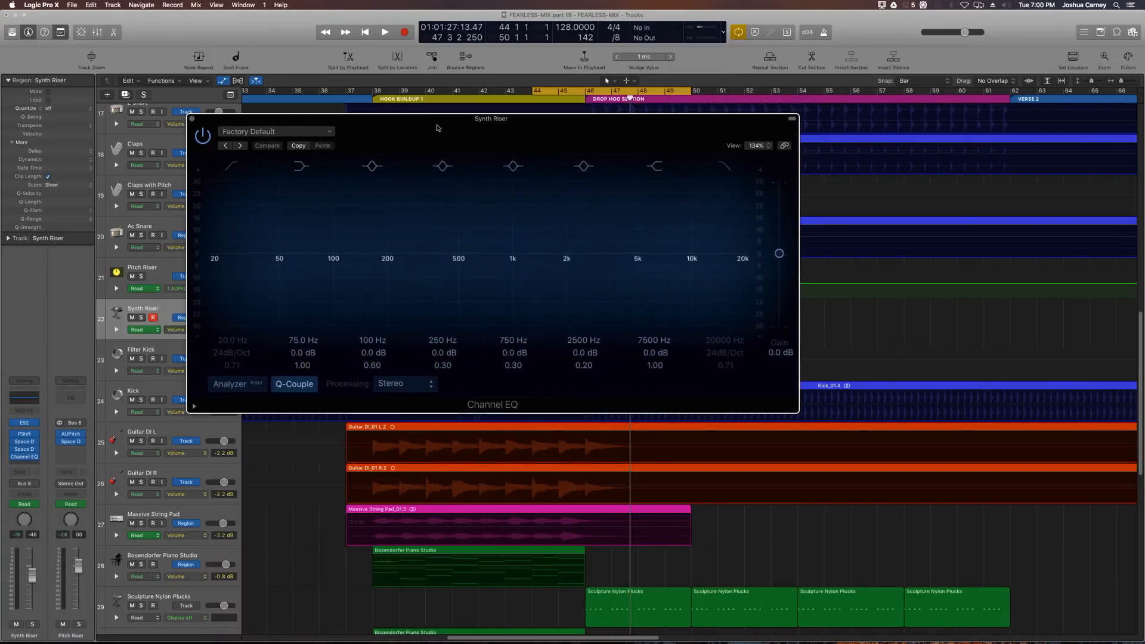
pyautogui.click(233, 169)
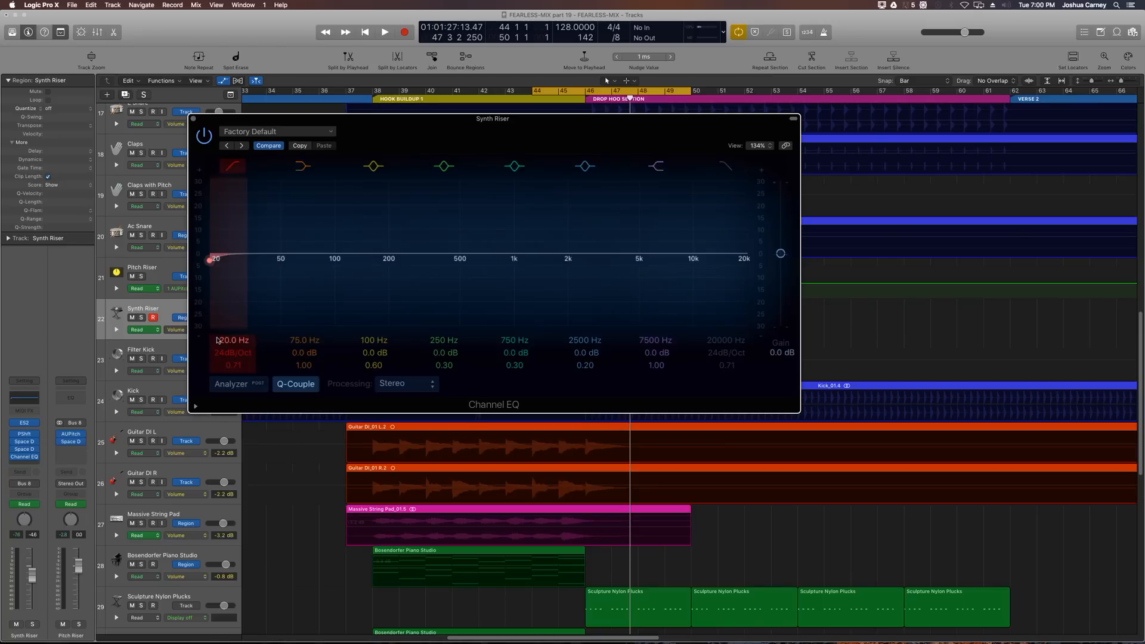
pyautogui.moveTo(215, 258); pyautogui.dragTo(440, 261)
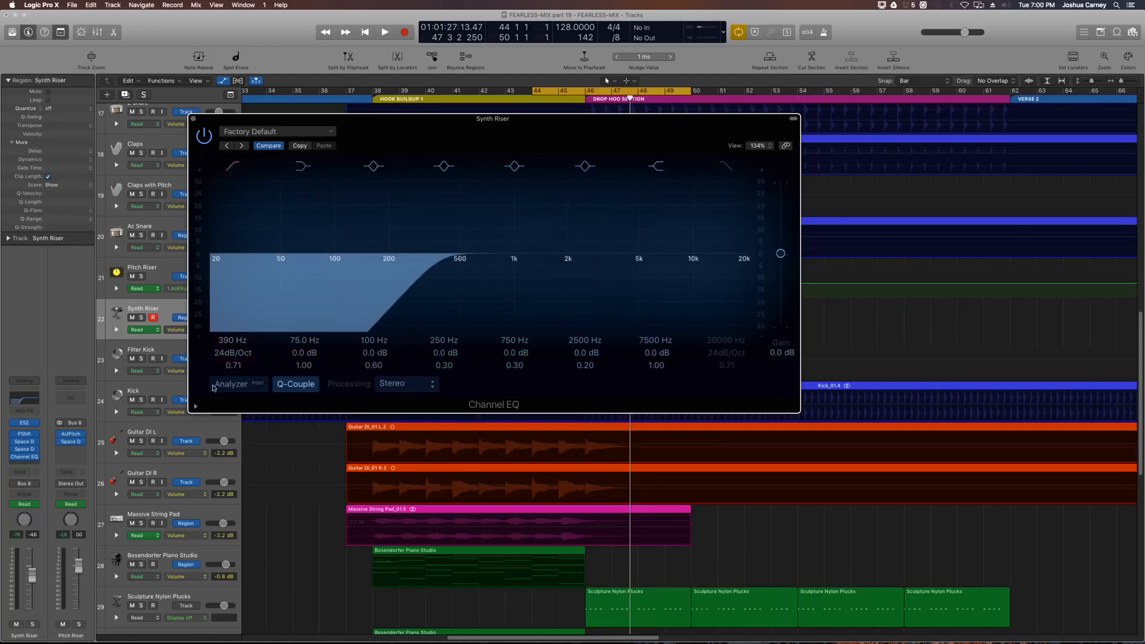
pyautogui.click(239, 385)
# Step: Fine-tune the Synth Riser EQ low cut to 340 Hz during playback, then close the EQ window
pyautogui.press('space')
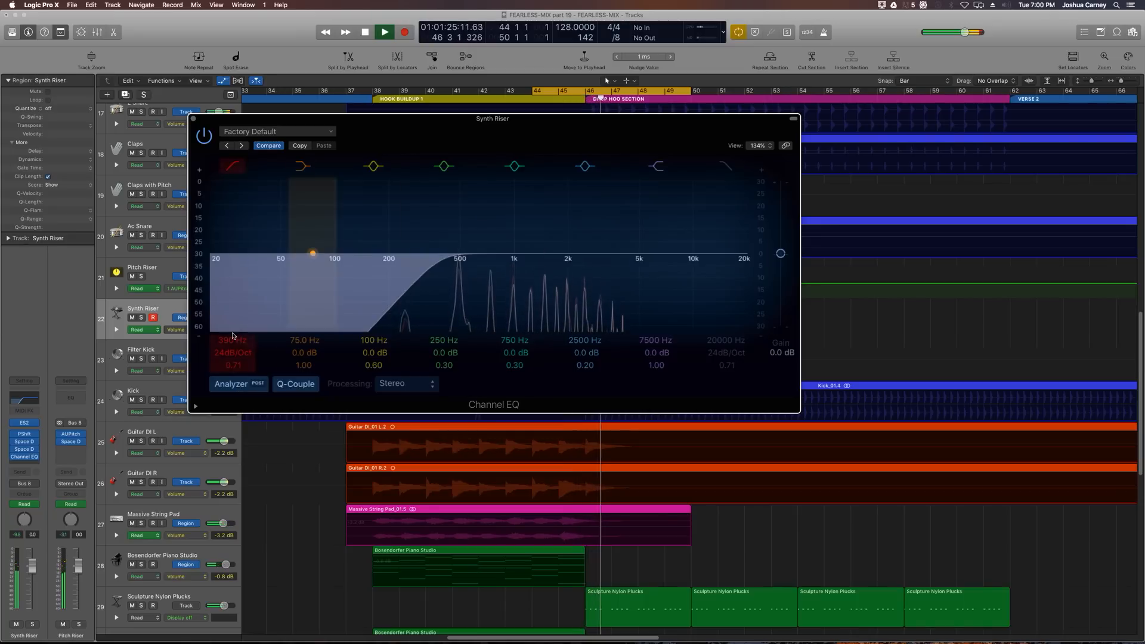
pyautogui.moveTo(441, 261); pyautogui.dragTo(437, 261)
pyautogui.moveTo(232, 340); pyautogui.dragTo(232, 348)
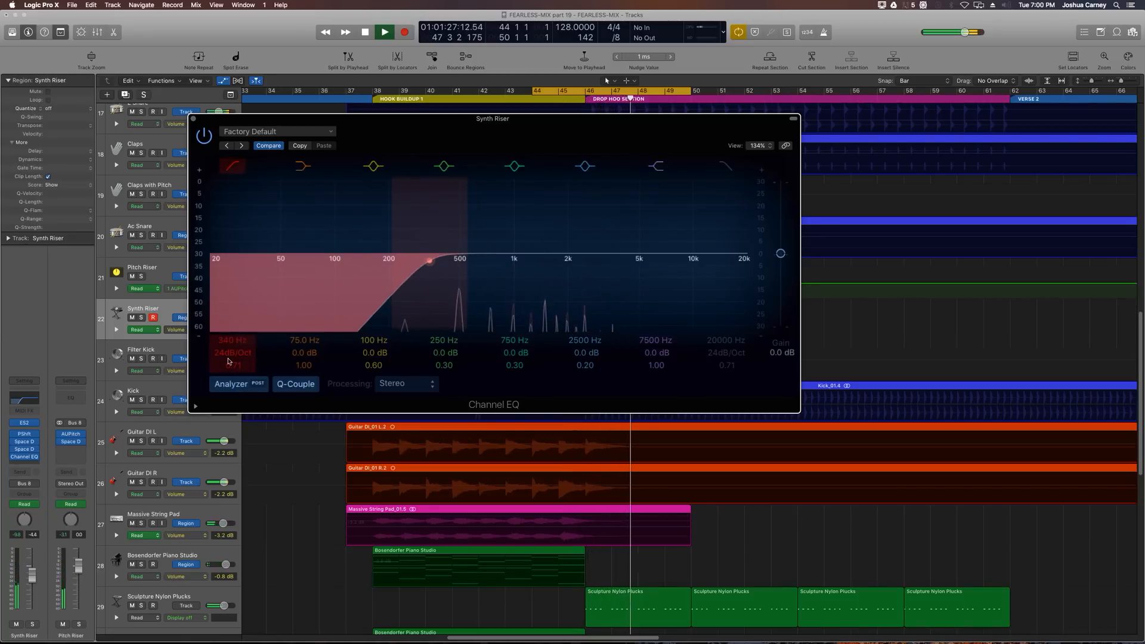
pyautogui.press('space')
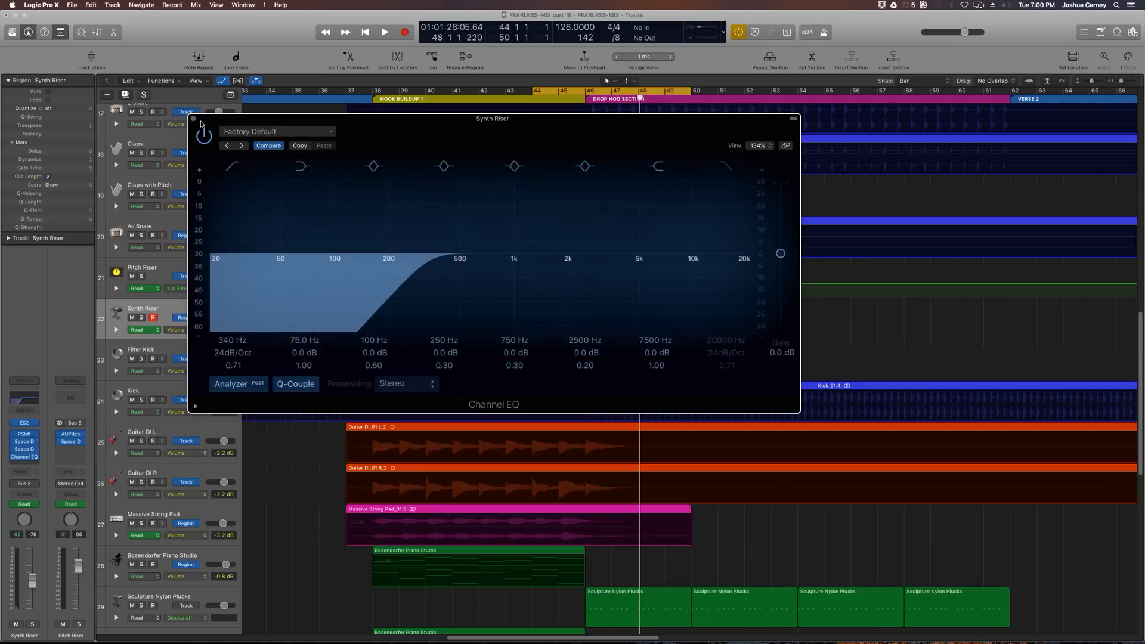
pyautogui.click(193, 120)
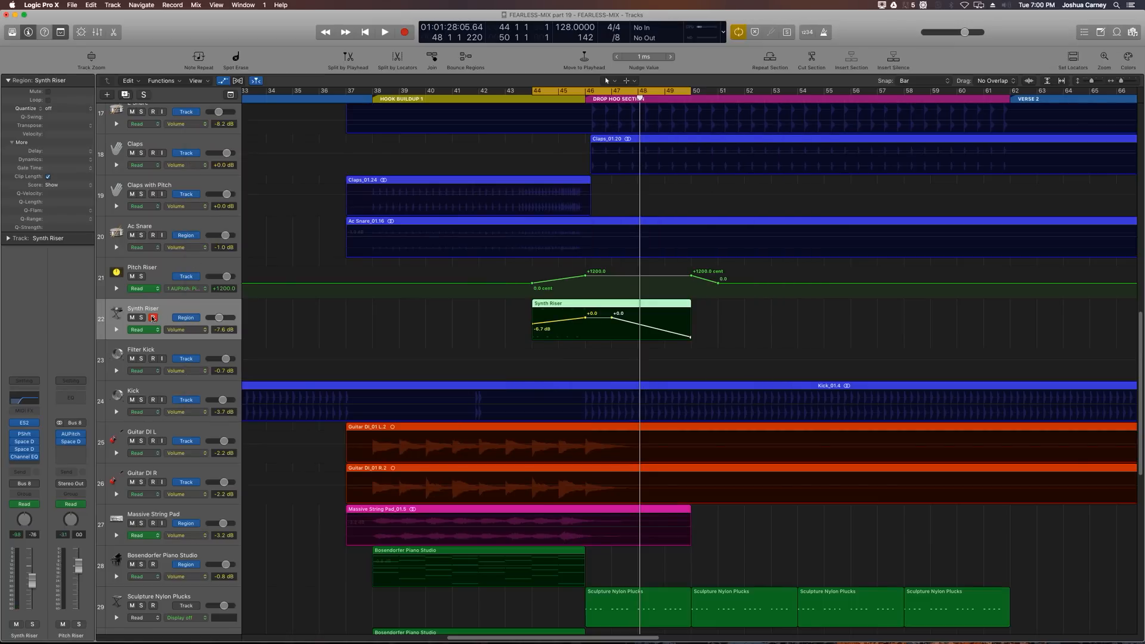
pyautogui.press('a')
# Step: Turn off cycle mode and return the playhead to the project start
pyautogui.press('super+Left')
pyautogui.press('super+Left')
pyautogui.press('super+Left')
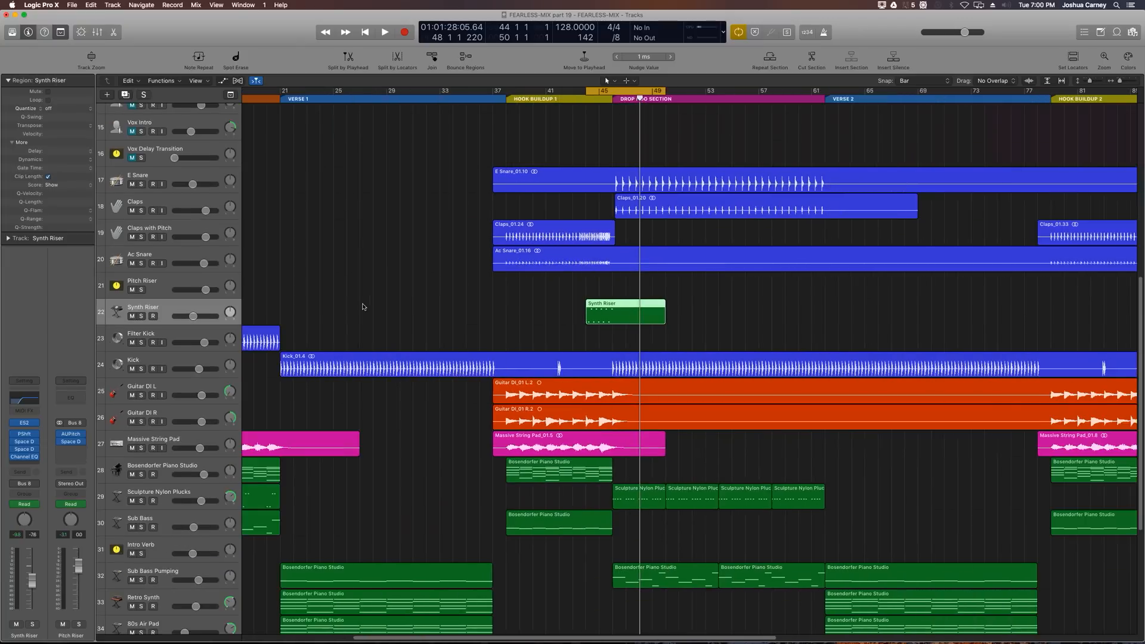
pyautogui.press('c')
pyautogui.press('super+Right')
pyautogui.press('super+Right')
pyautogui.press('super+Right')
pyautogui.press('Return')
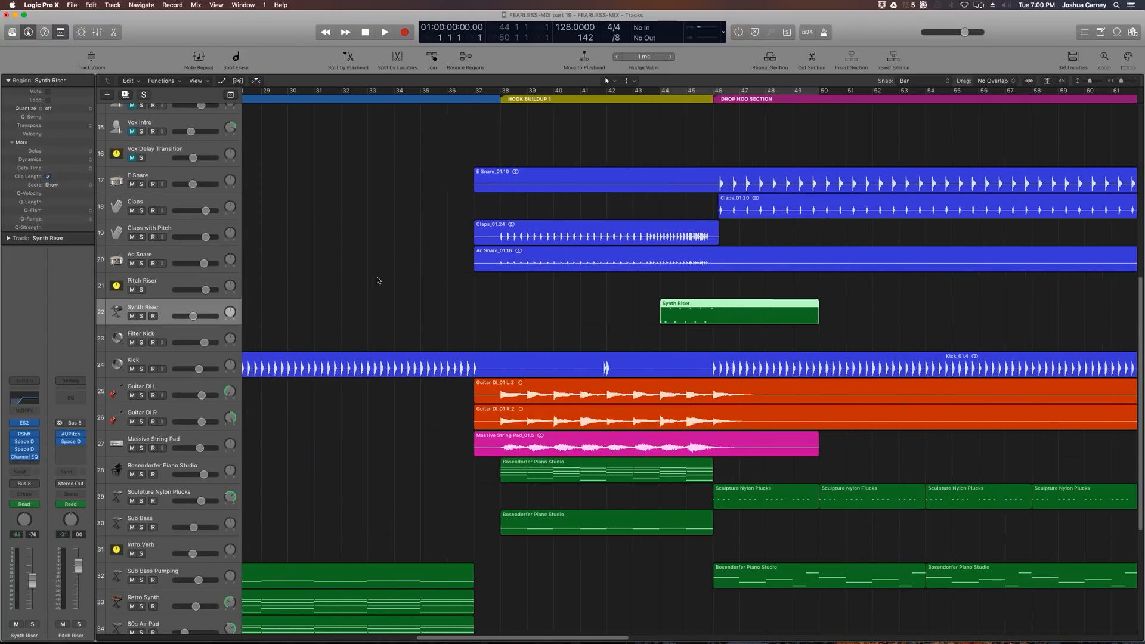
# Step: Show region volume automation for the intro Massive String Pad, Bosendorfer Piano Studio and Sub Bass regions
pyautogui.press('super+Right')
pyautogui.press('a')
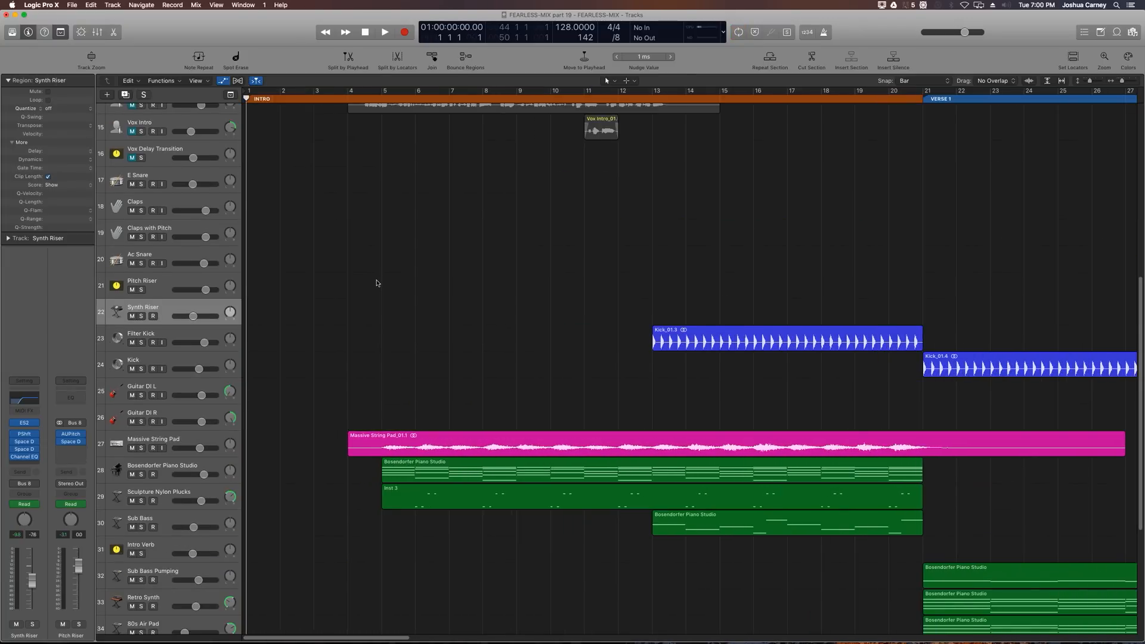
pyautogui.scroll(-8, 479, 257)
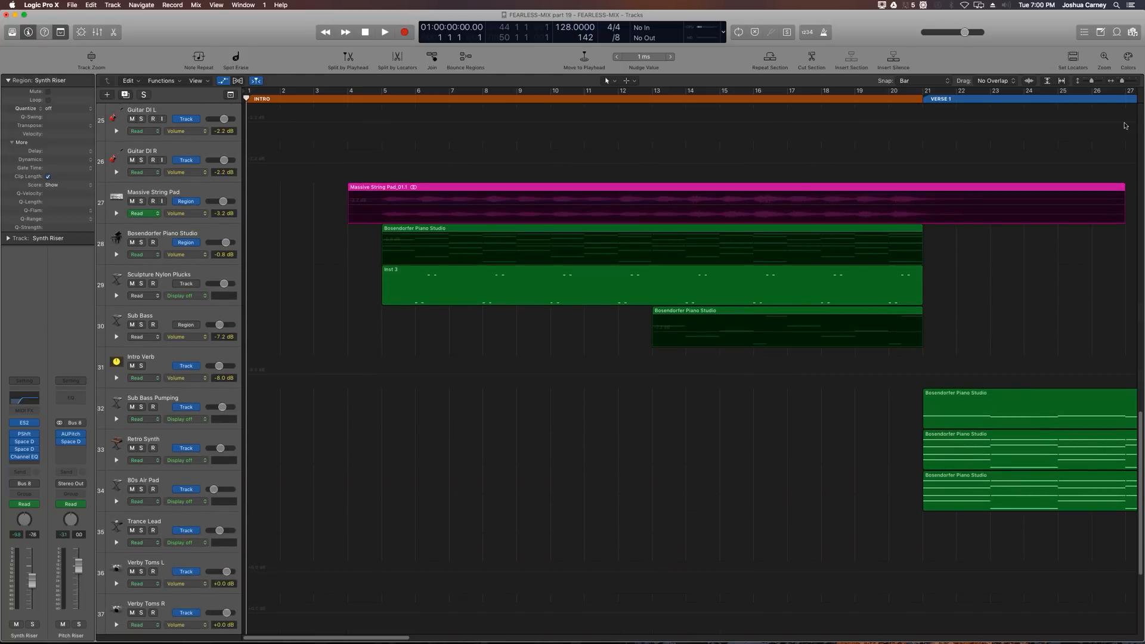
pyautogui.moveTo(1092, 83); pyautogui.dragTo(1092, 82)
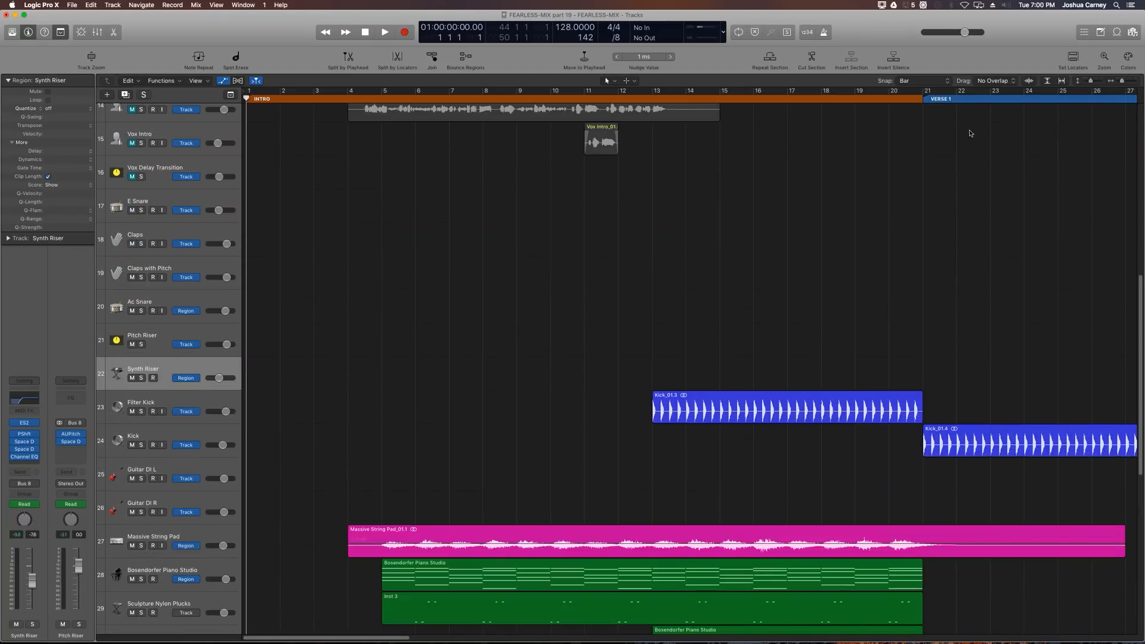
pyautogui.press('a')
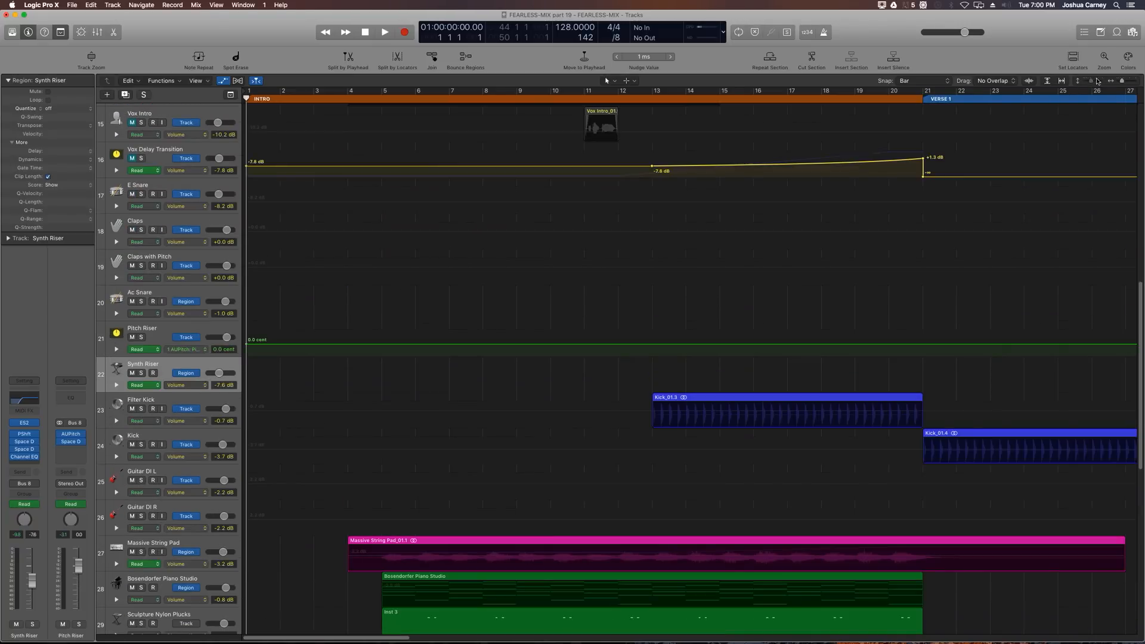
pyautogui.scroll(-8, 835, 137)
pyautogui.press('super+Left')
pyautogui.press('super+Left')
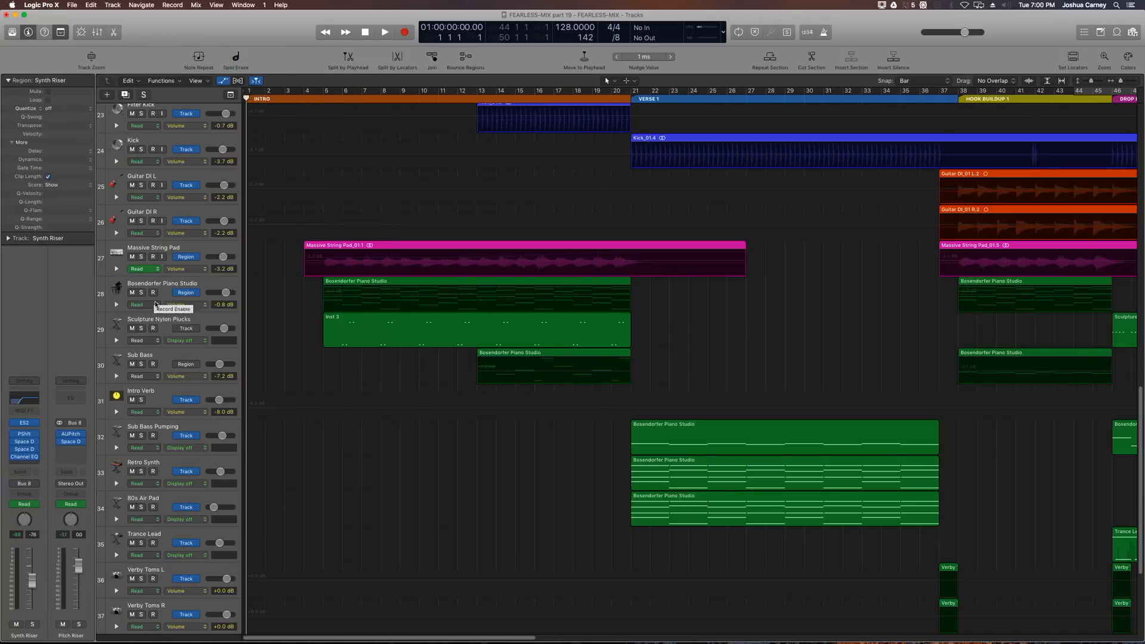
pyautogui.click(209, 357)
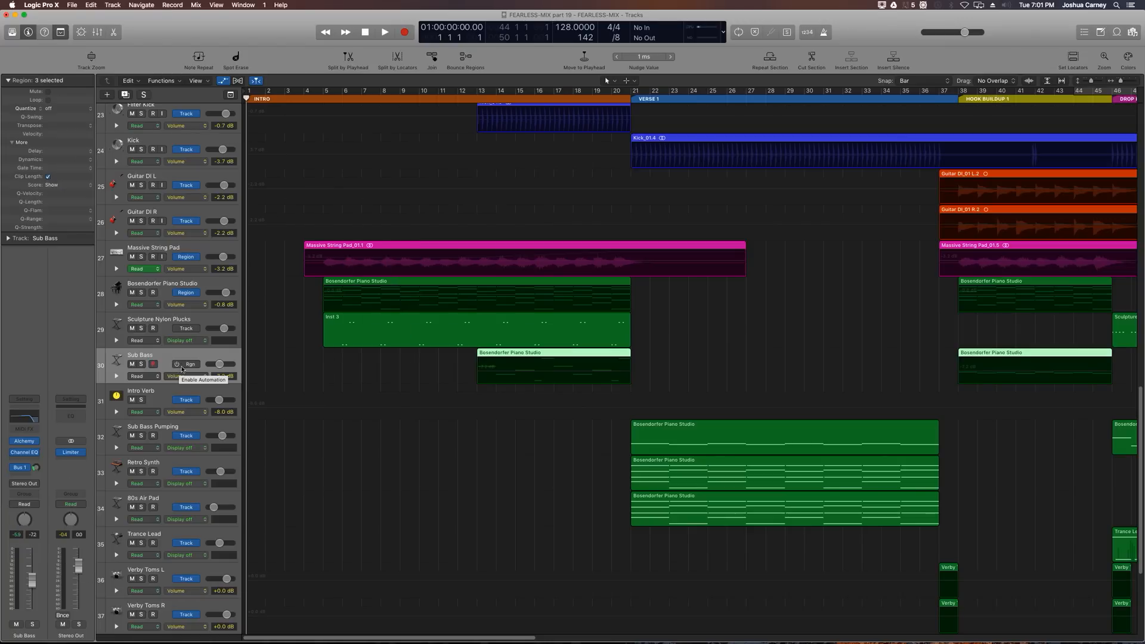
pyautogui.click(181, 367)
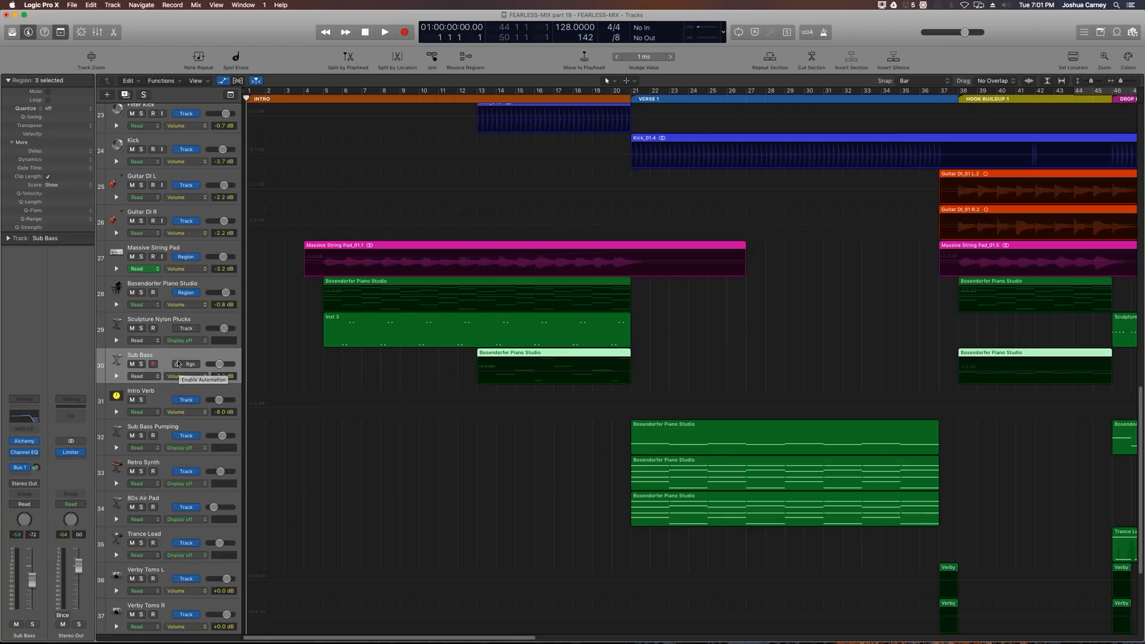
pyautogui.click(379, 261)
pyautogui.click(382, 297)
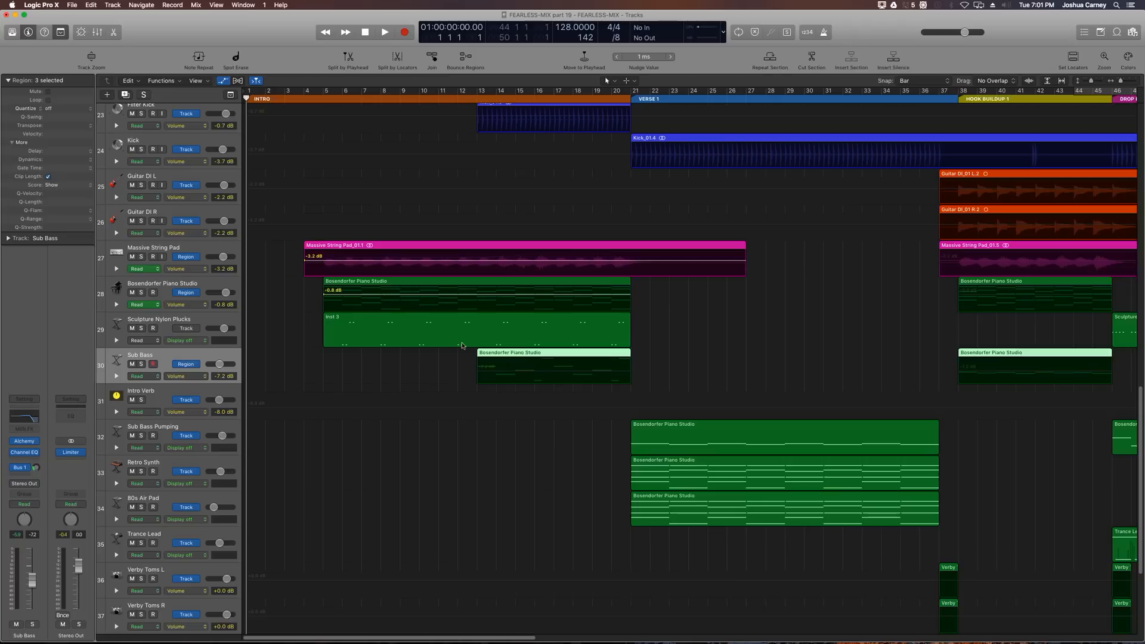
pyautogui.click(524, 376)
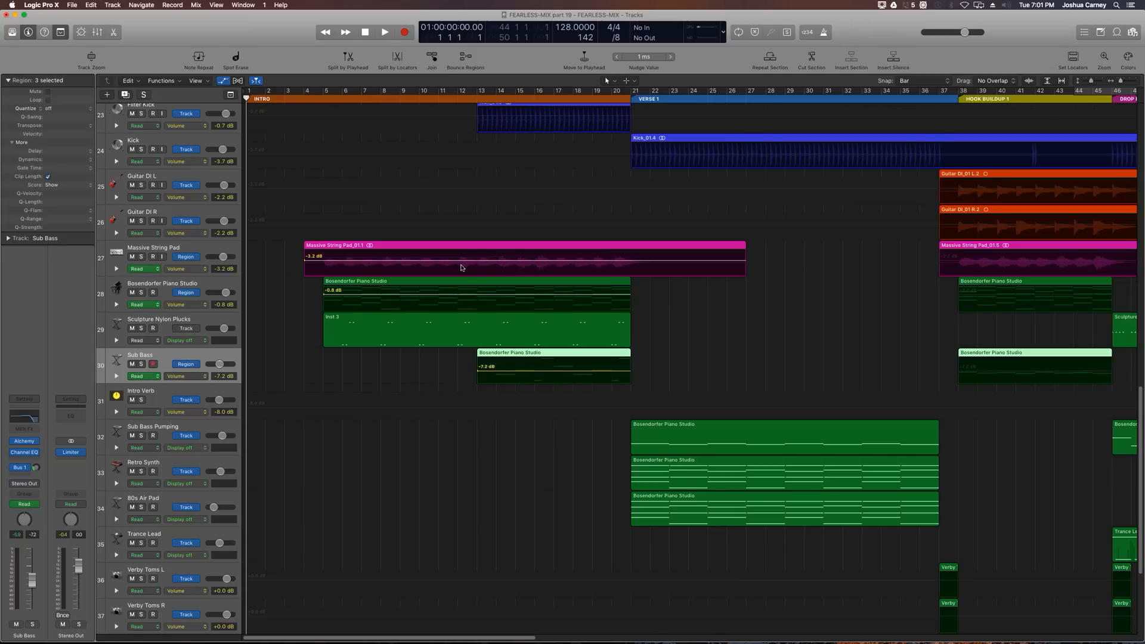
# Step: Add volume points at bar 13 on the Massive String Pad and Bosendorfer regions, lowering their starts to -4.1 dB and -3.2 dB
pyautogui.click(478, 99)
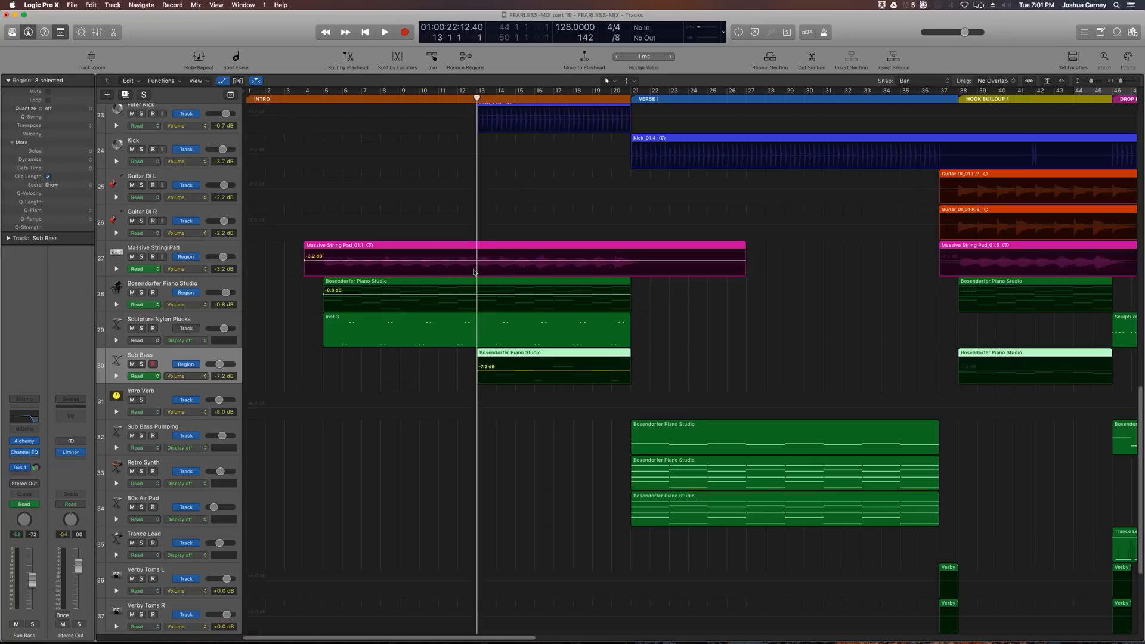
pyautogui.click(478, 261)
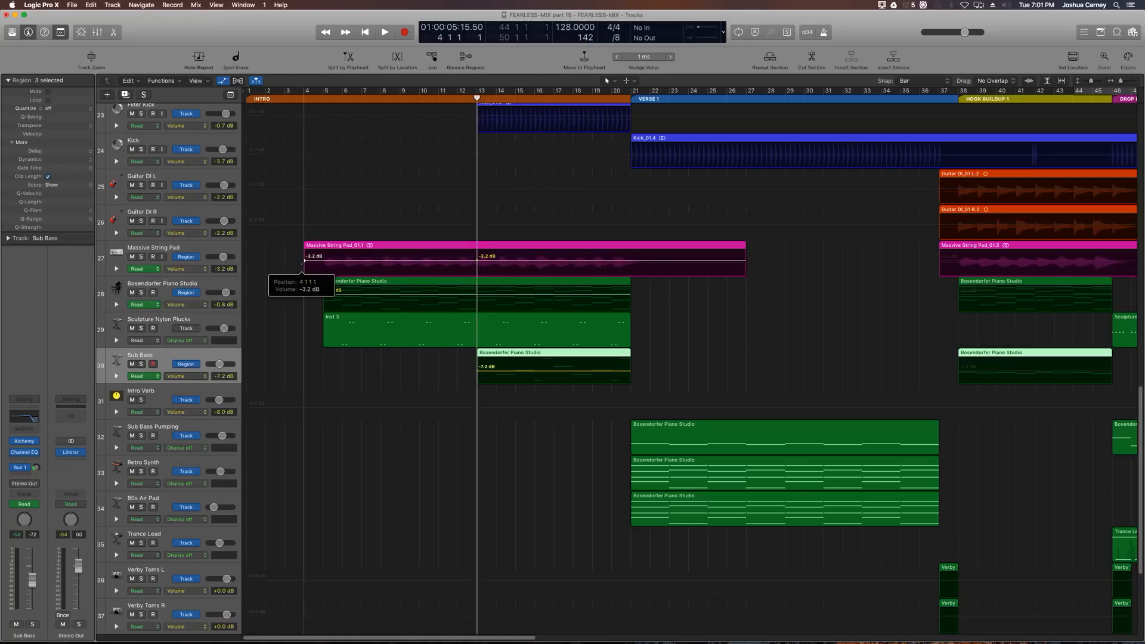
pyautogui.moveTo(304, 261); pyautogui.dragTo(305, 263)
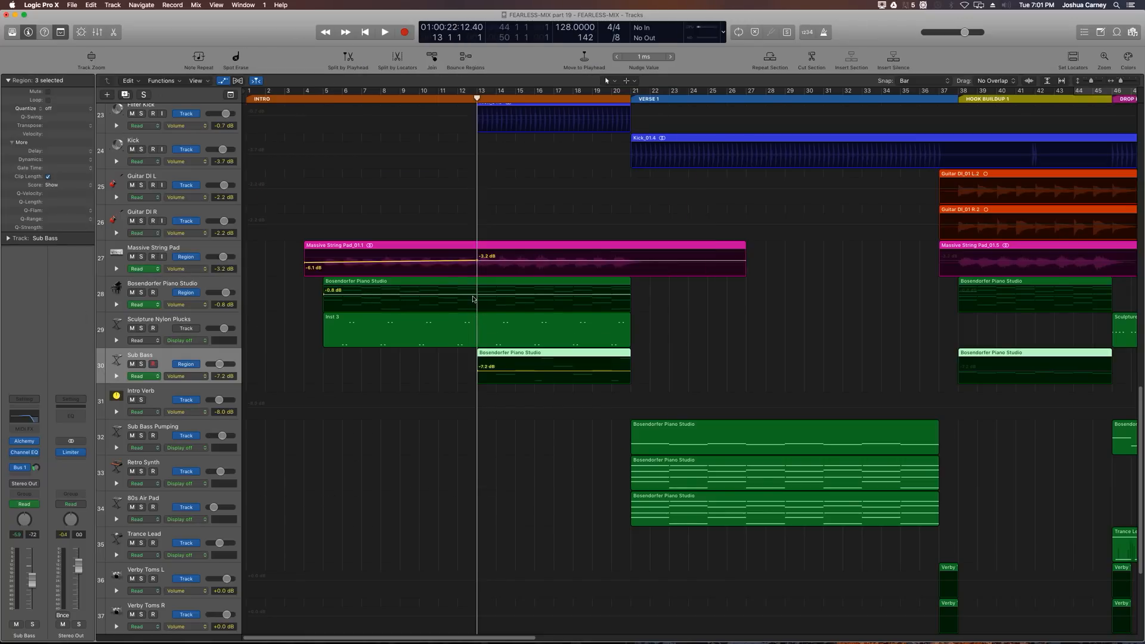
pyautogui.click(476, 295)
pyautogui.moveTo(325, 296); pyautogui.dragTo(324, 296)
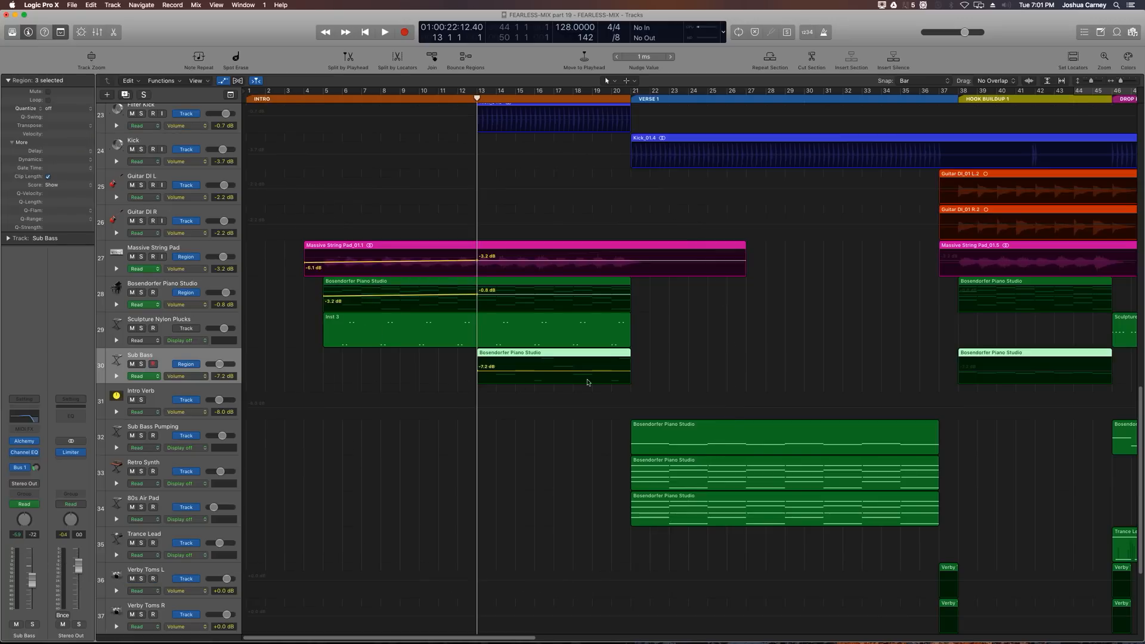
# Step: Add a volume point at the end of the intro Sub Bass region and lower its start to -8.6 dB
pyautogui.click(612, 371)
pyautogui.moveTo(612, 370); pyautogui.dragTo(630, 368)
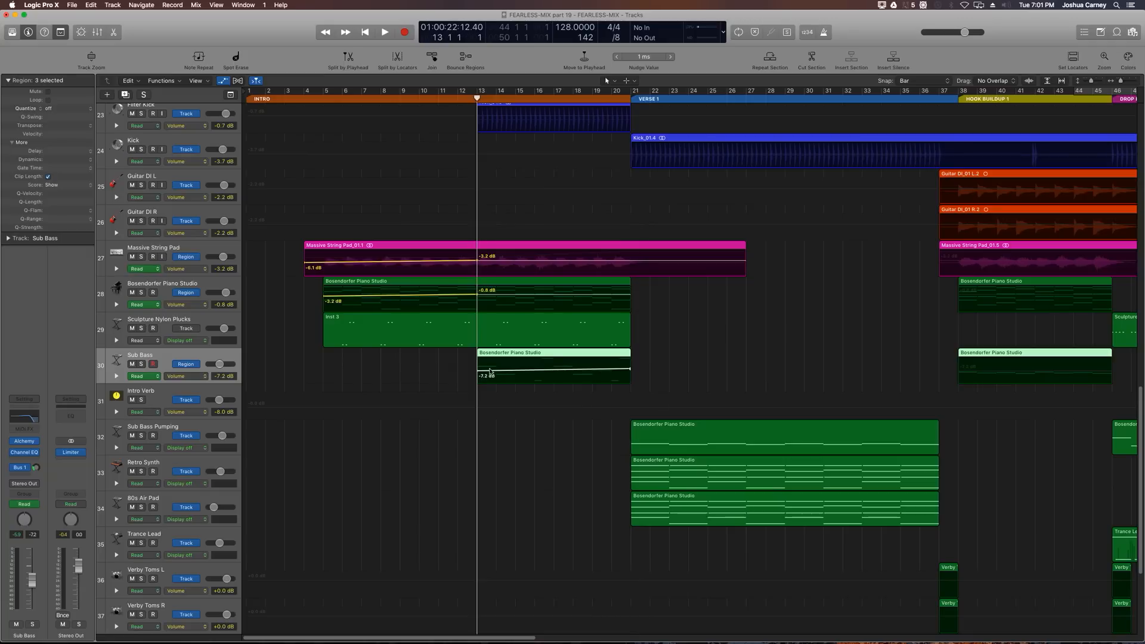
pyautogui.moveTo(479, 373); pyautogui.dragTo(482, 378)
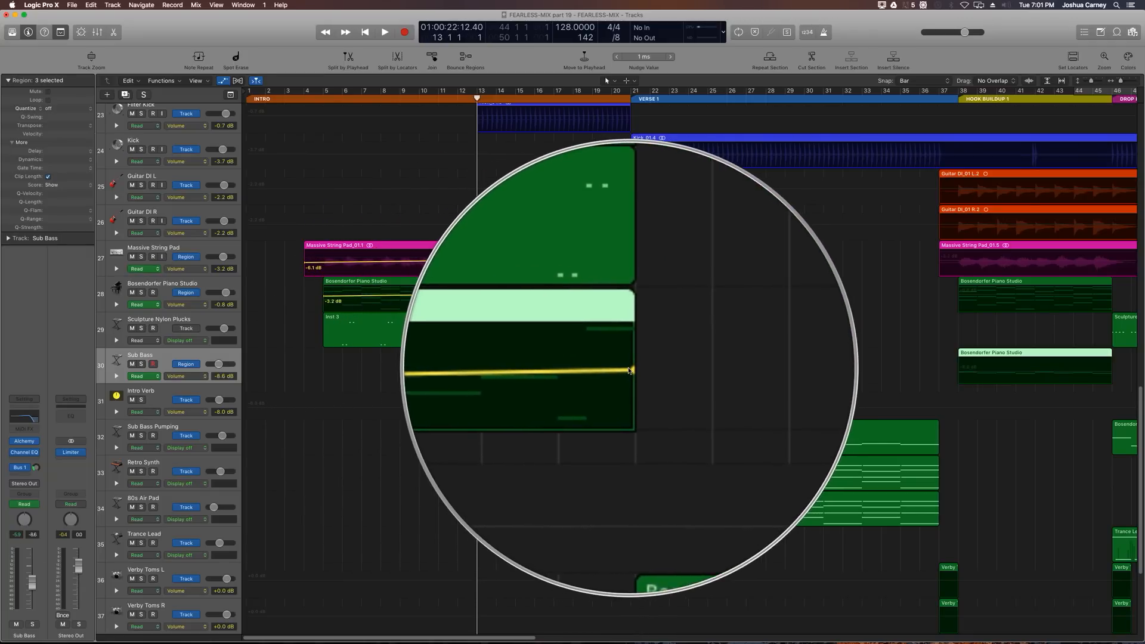
pyautogui.moveTo(630, 369); pyautogui.dragTo(629, 370)
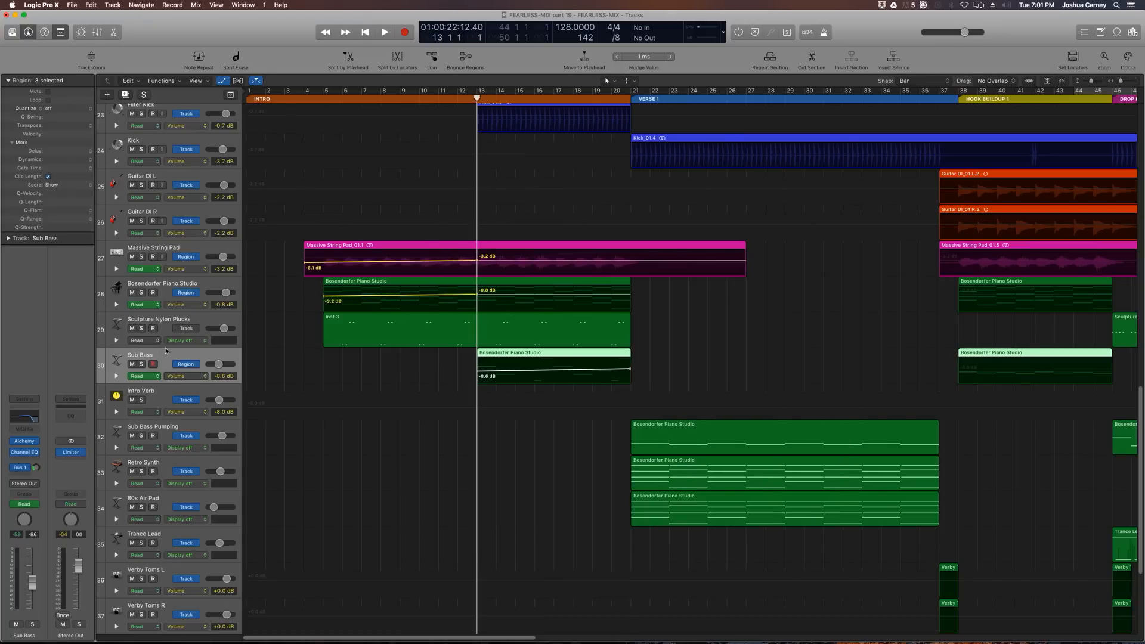
# Step: Set the Bosendorfer Piano Studio Channel EQ high-shelf frequency to 2450 Hz, then close the EQ window
pyautogui.click(168, 286)
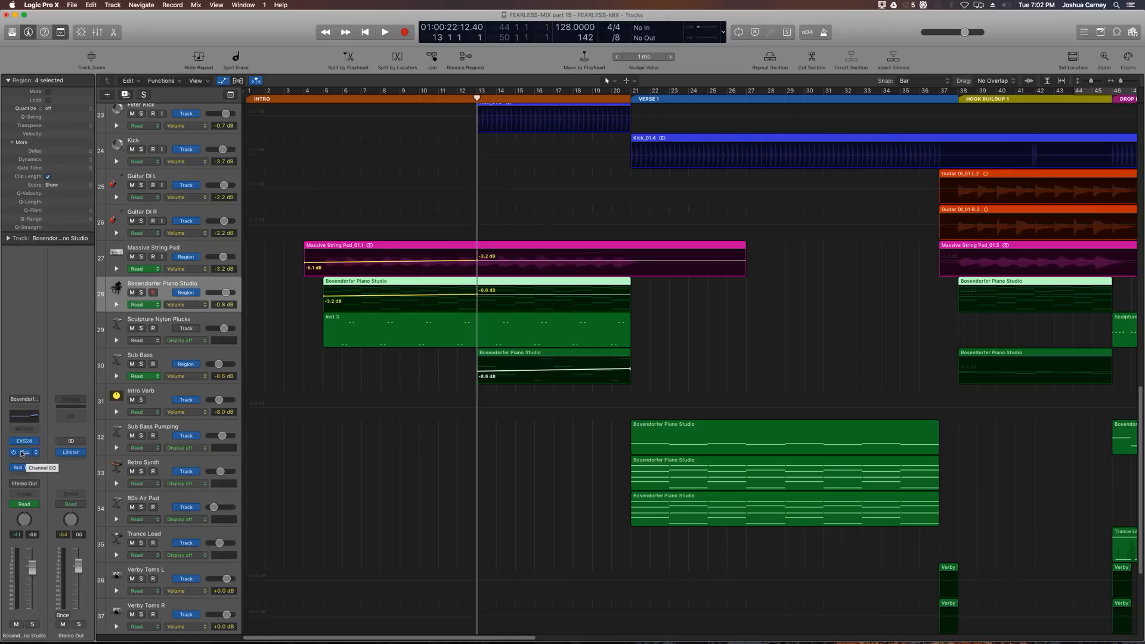
pyautogui.moveTo(387, 37); pyautogui.dragTo(437, 127)
pyautogui.scroll(4, 538, 362)
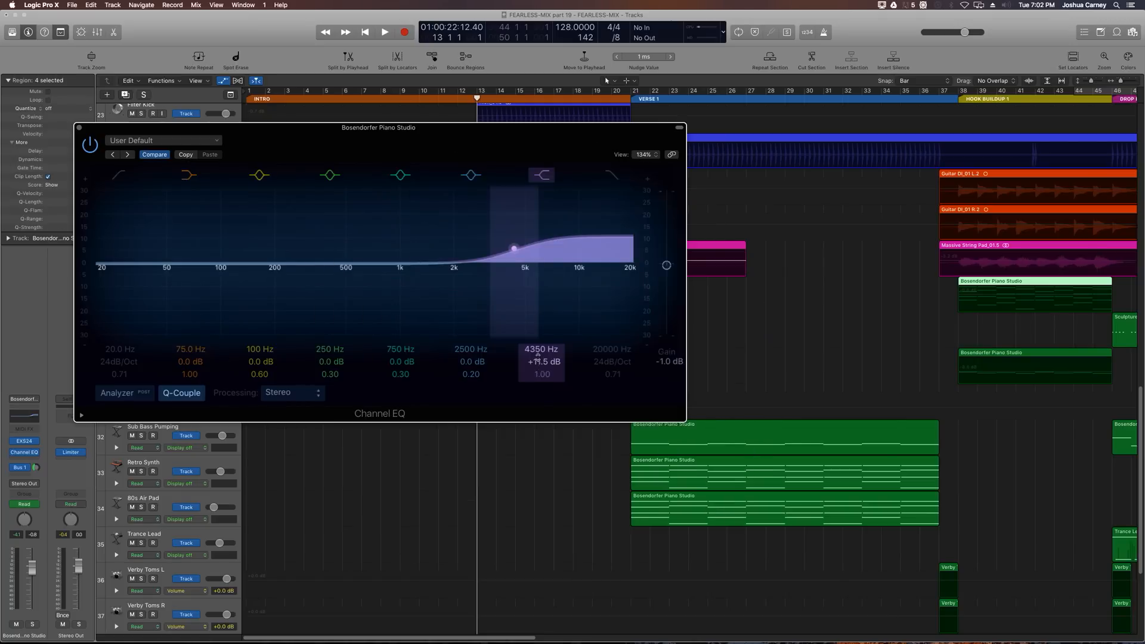
pyautogui.doubleClick(537, 351)
pyautogui.write('2450')
pyautogui.press('Return')
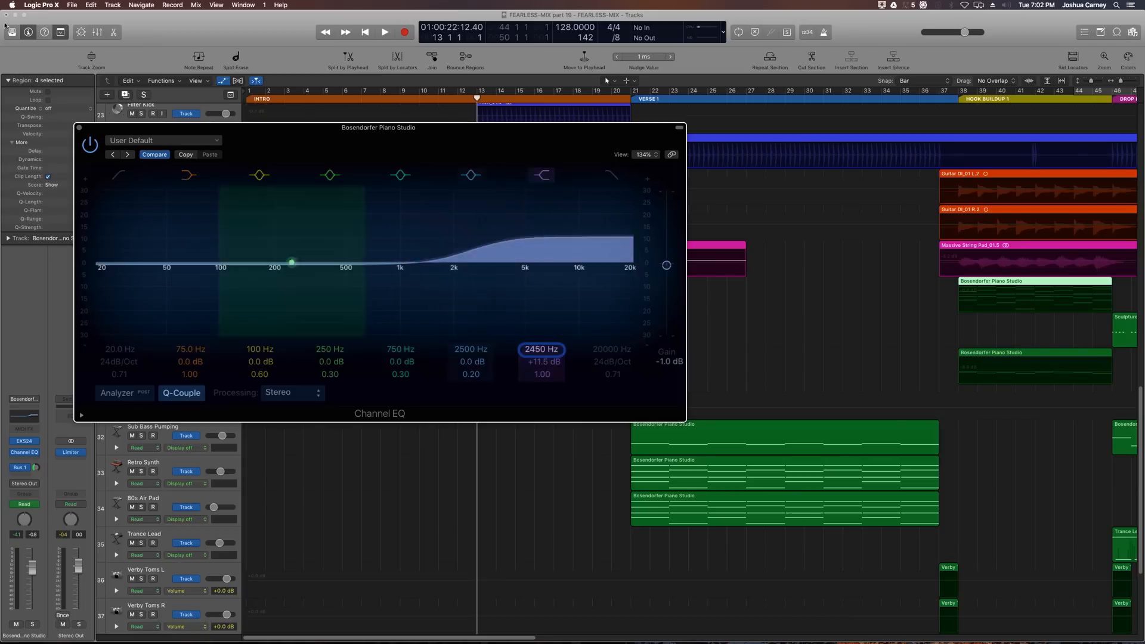
pyautogui.click(80, 129)
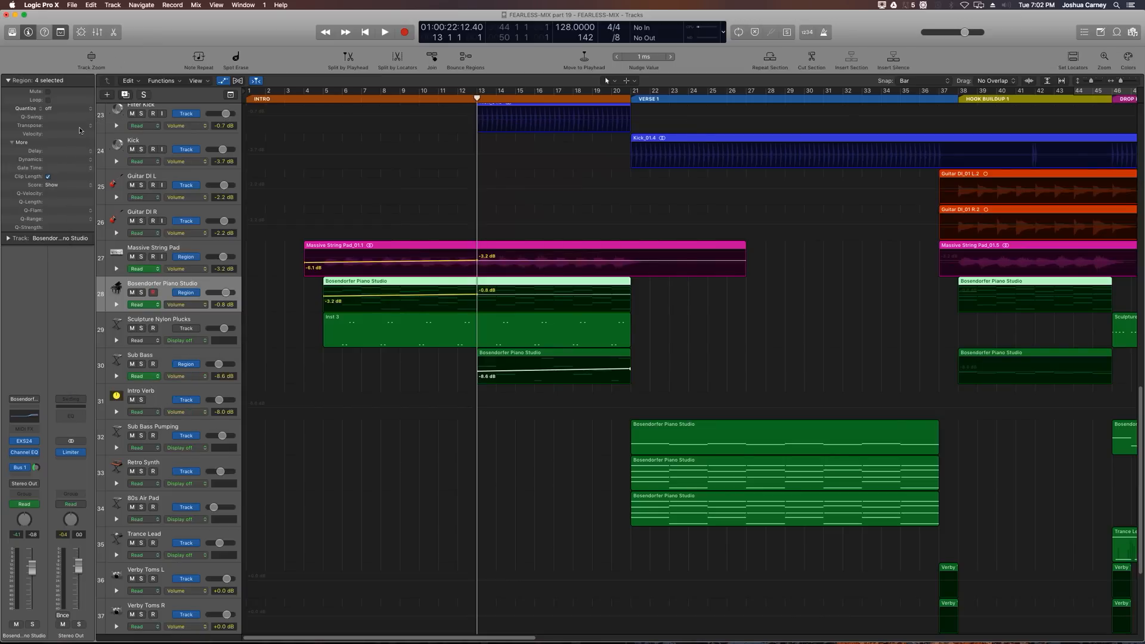
# Step: Play the project from the start to listen to the intro volume fade-ins
pyautogui.press('Return')
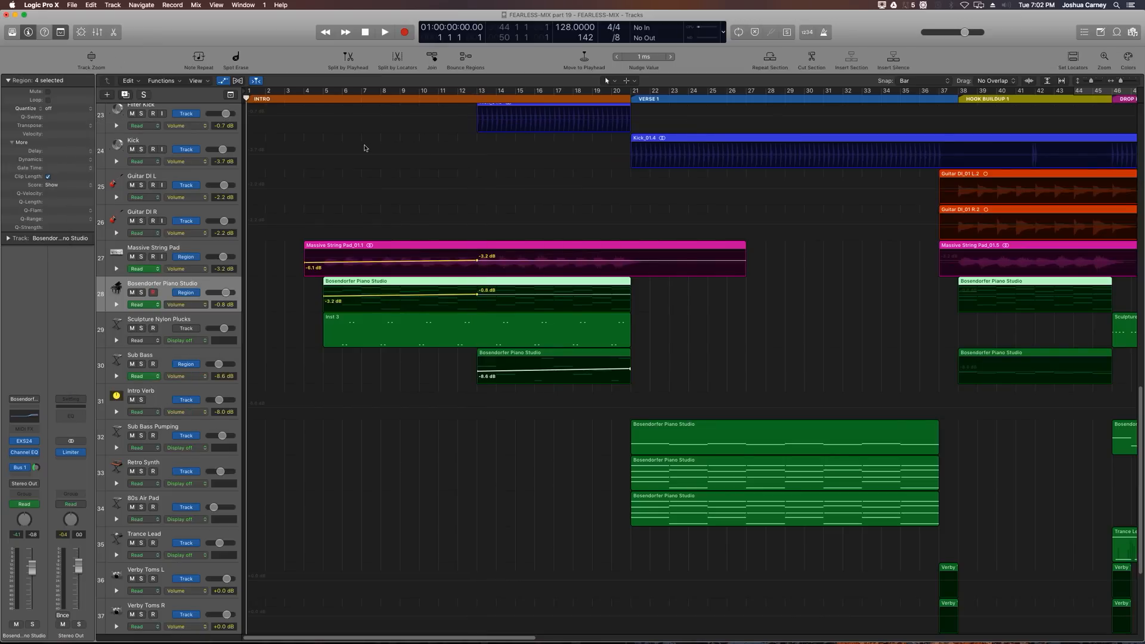
pyautogui.press('space')
pyautogui.scroll(-5, 334, 149)
pyautogui.scroll(5, 290, 152)
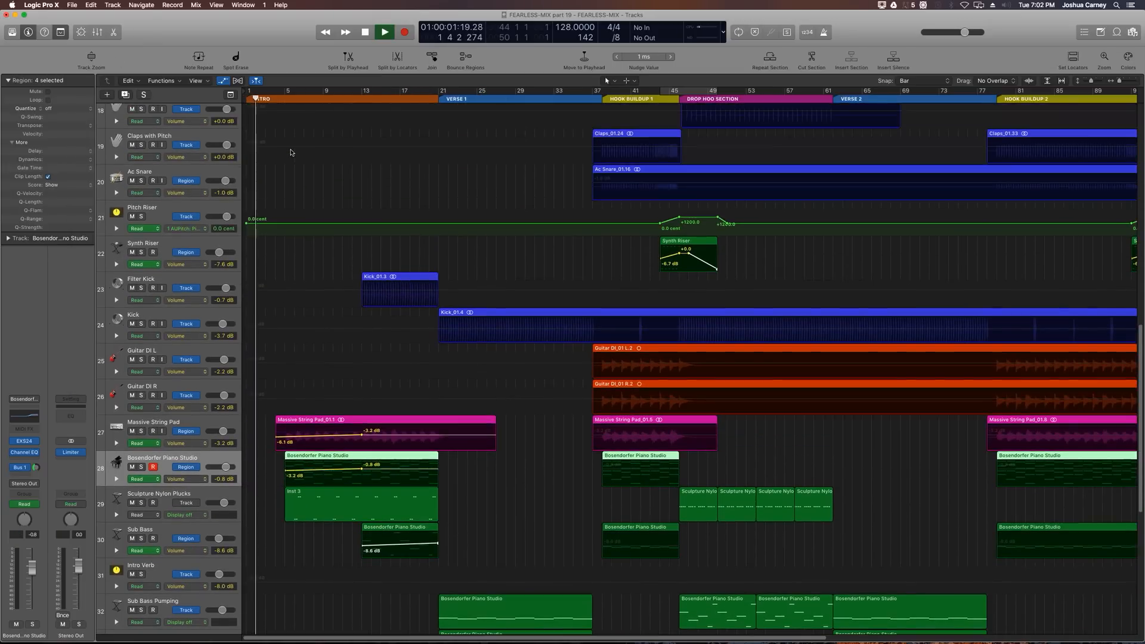
pyautogui.click(152, 467)
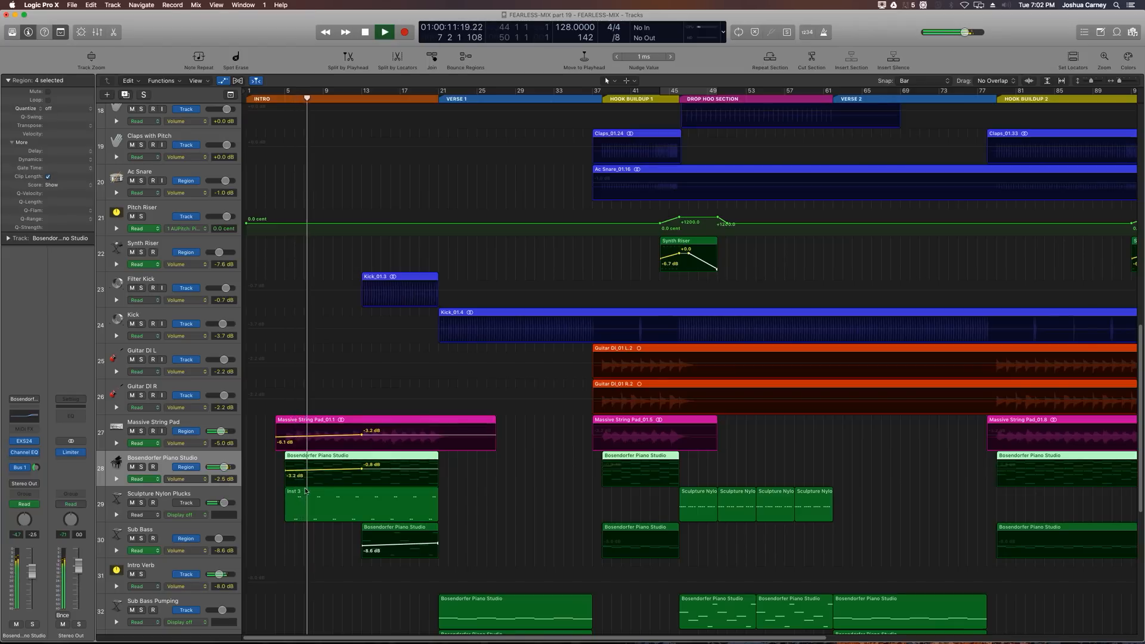
pyautogui.click(196, 496)
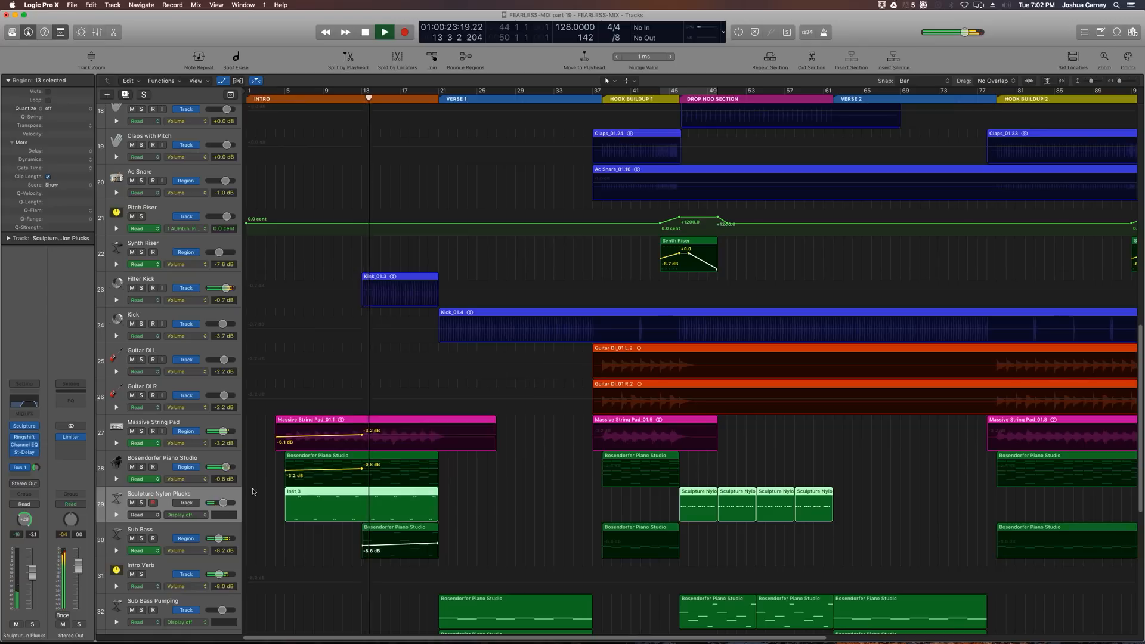
pyautogui.press('space')
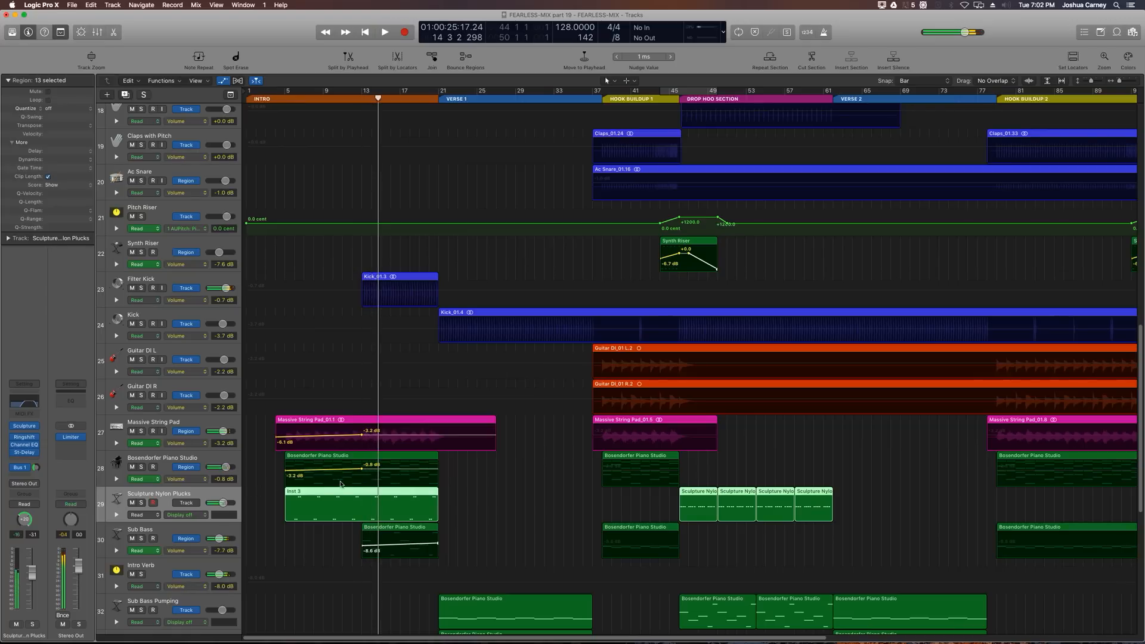
# Step: Open the Massive String Pad track's Channel EQ and set its output gain to -1.5 dB
pyautogui.click(209, 422)
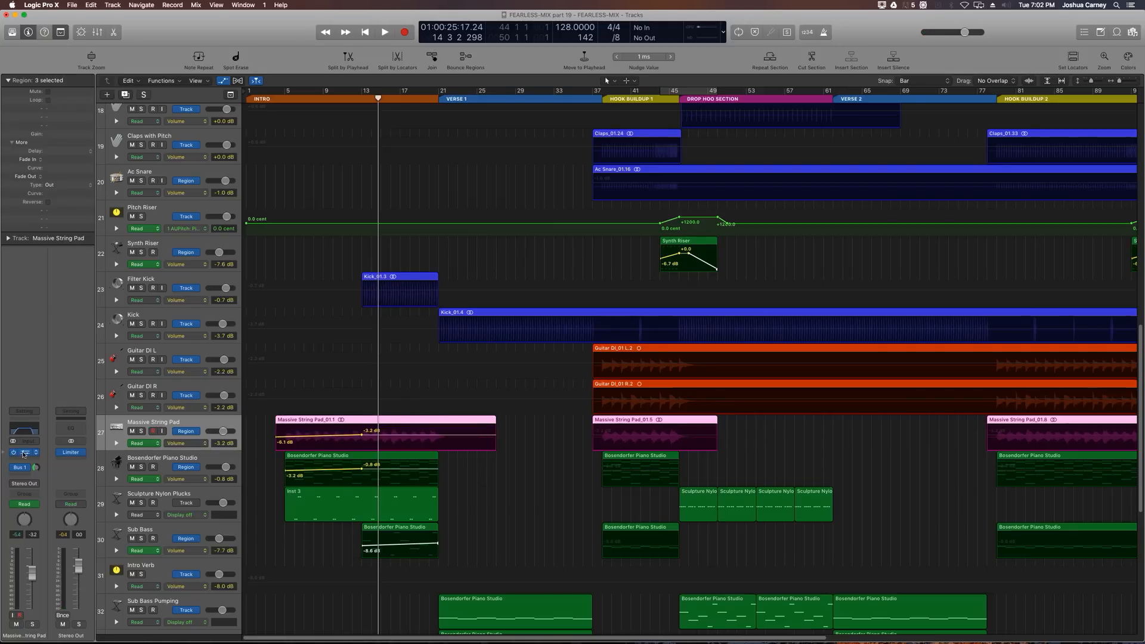
pyautogui.click(27, 453)
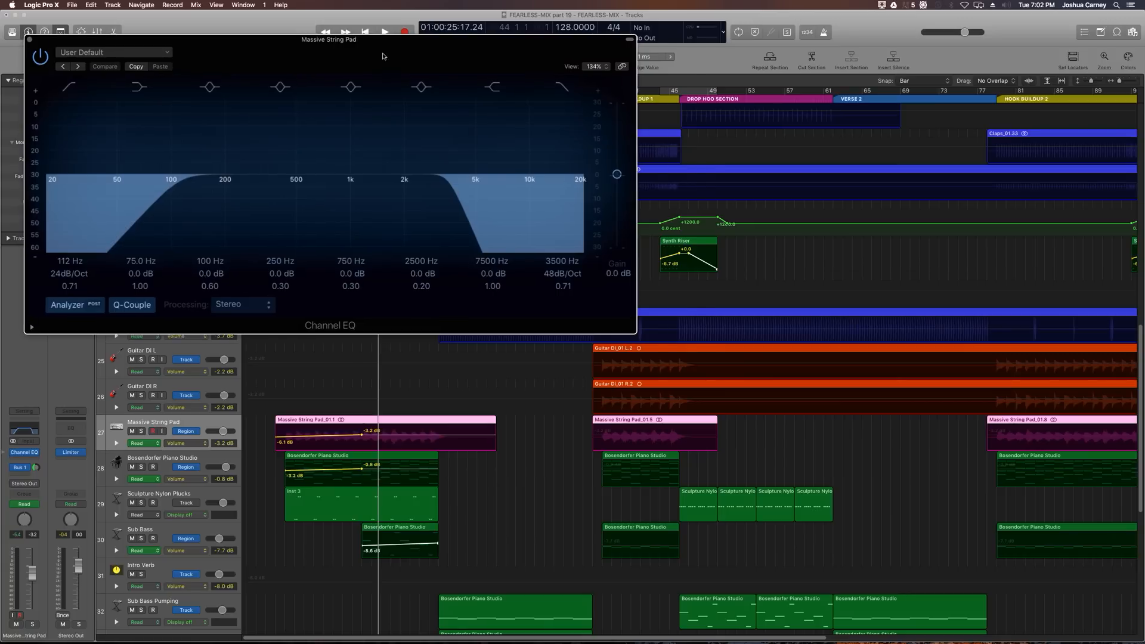
pyautogui.moveTo(360, 39); pyautogui.dragTo(460, 108)
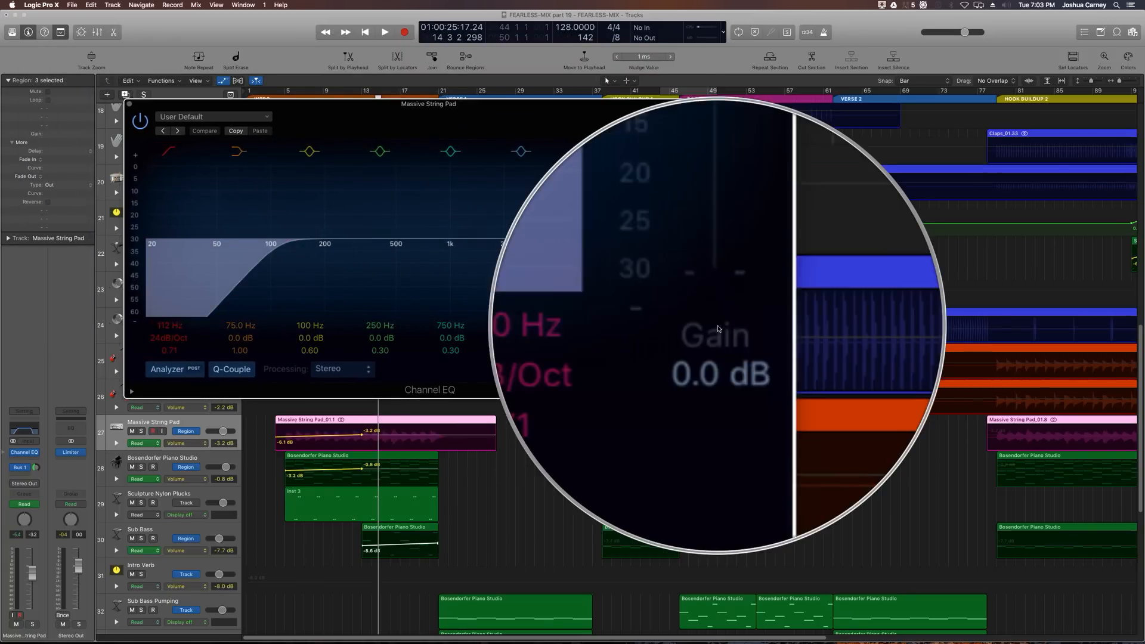
pyautogui.moveTo(716, 240); pyautogui.dragTo(719, 247)
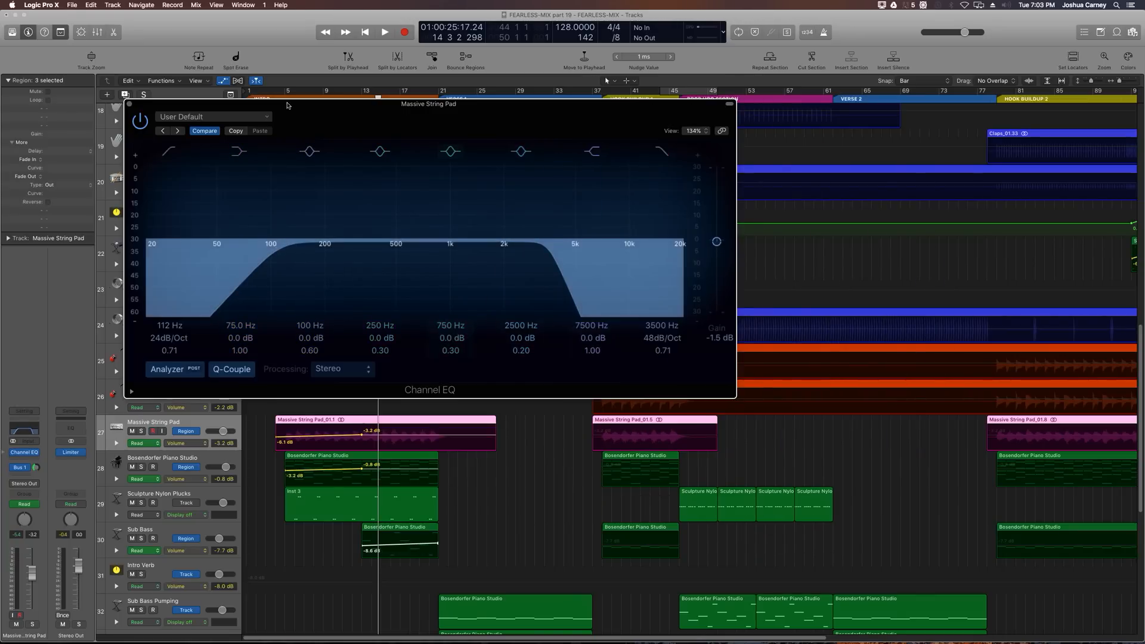
# Step: Boost the Massive String Pad EQ band at 5280 Hz by 4.5 dB and audition it from bar 4
pyautogui.moveTo(516, 339); pyautogui.dragTo(517, 309)
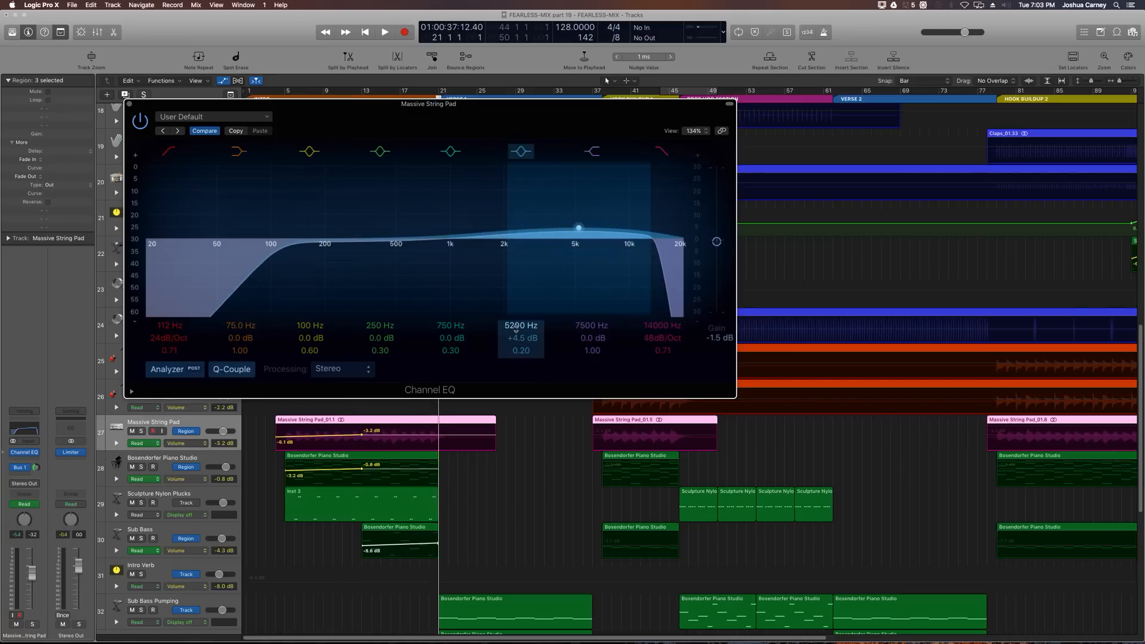
pyautogui.press(',')
pyautogui.press(',')
pyautogui.press(',')
pyautogui.press(',')
pyautogui.press(',')
pyautogui.press(',')
pyautogui.press(',')
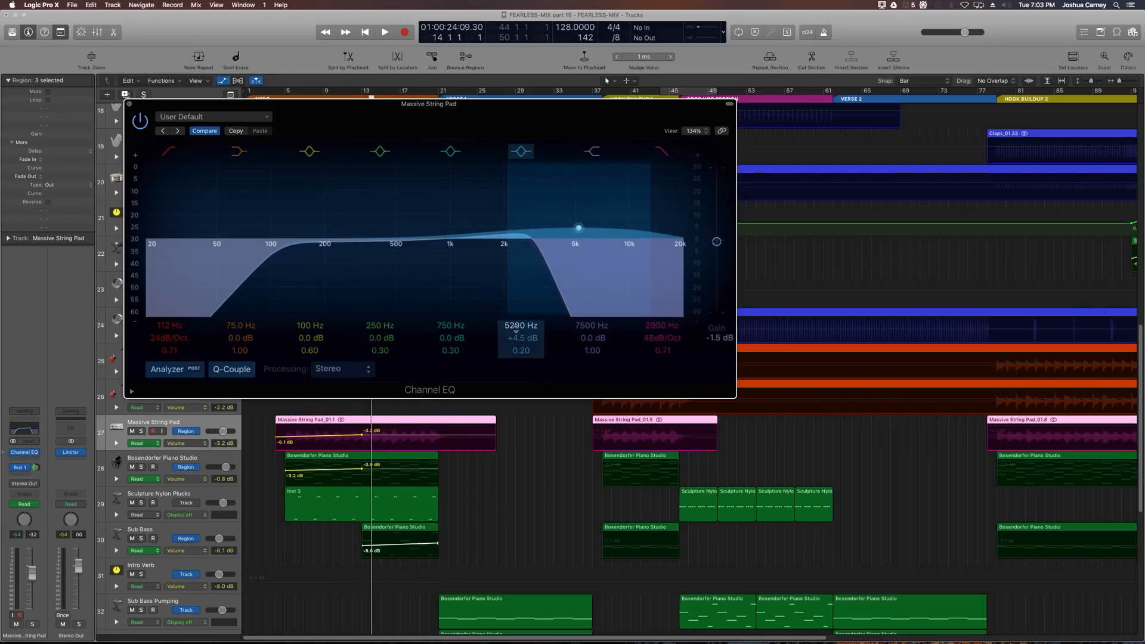
pyautogui.press('.')
pyautogui.press('.')
pyautogui.press('.')
pyautogui.press('.')
pyautogui.press(',')
pyautogui.press(',')
pyautogui.press(',')
pyautogui.press(',')
pyautogui.press(',')
pyautogui.press(',')
pyautogui.press(',')
pyautogui.press(',')
pyautogui.press(',')
pyautogui.press(',')
pyautogui.press(',')
pyautogui.press(',')
pyautogui.press(',')
pyautogui.press(',')
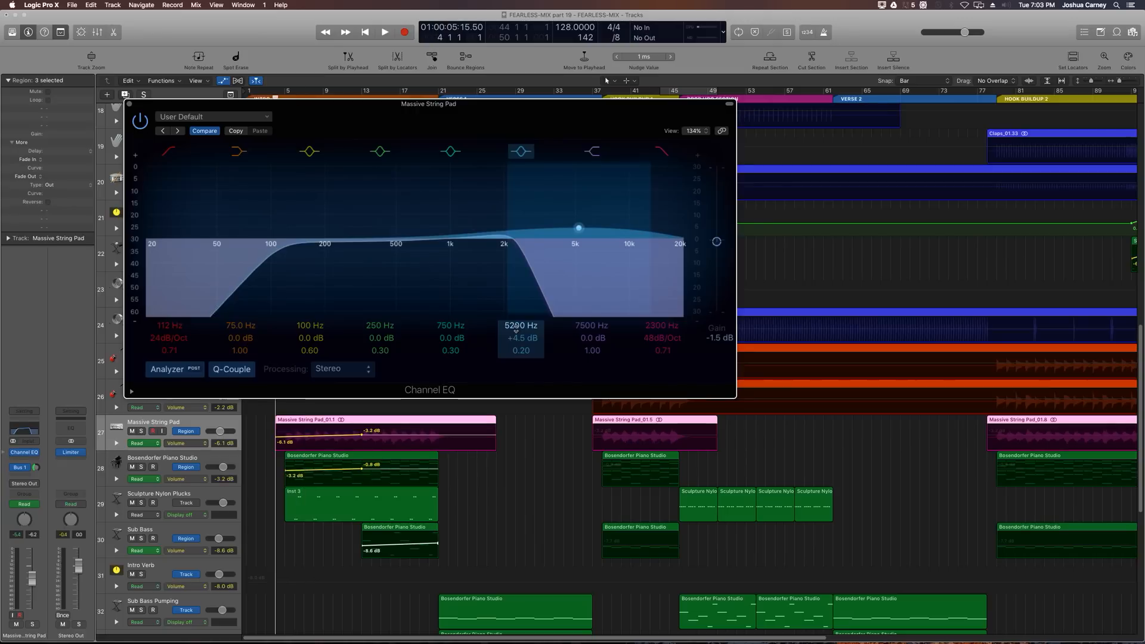
pyautogui.press('space')
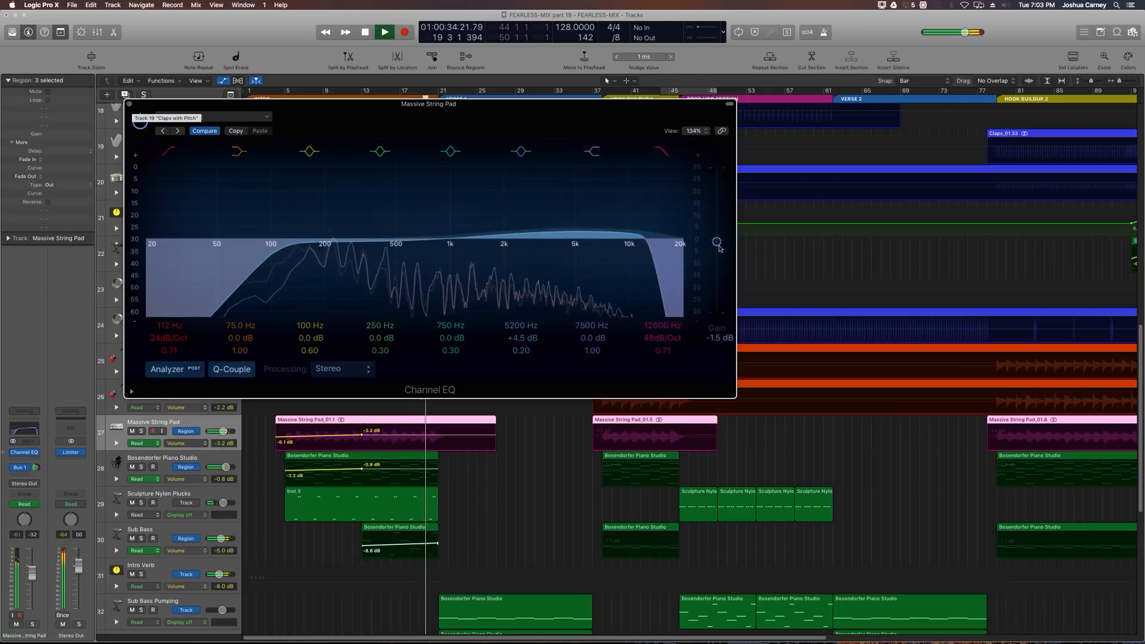
# Step: Lower the Massive String Pad EQ output gain to -3.0 dB during playback, then stop and close the EQ
pyautogui.moveTo(718, 244); pyautogui.dragTo(716, 249)
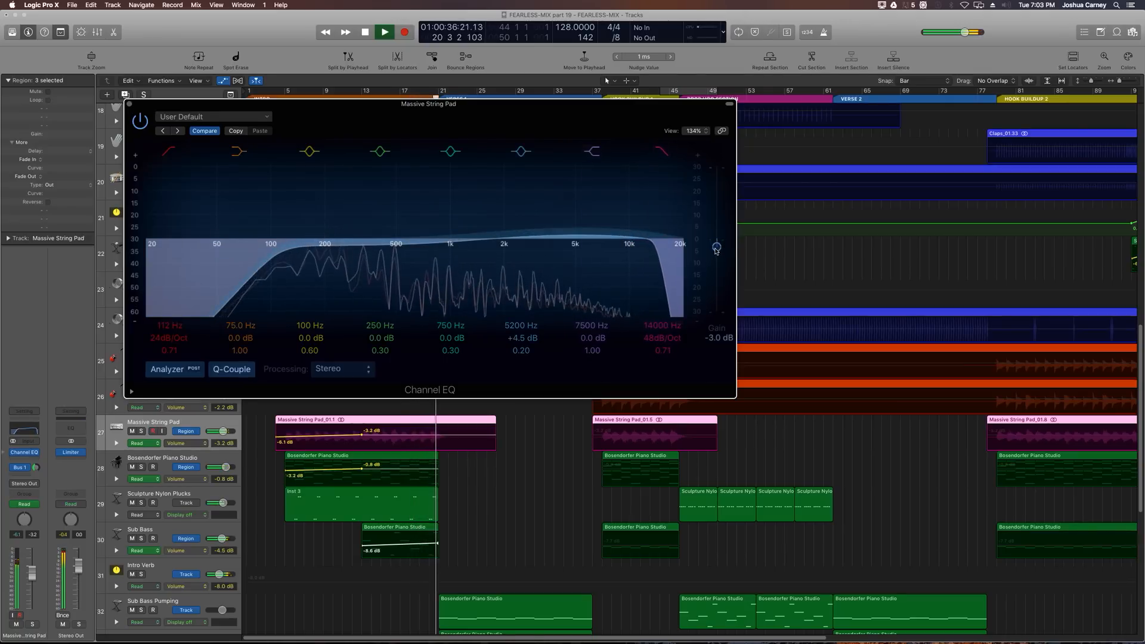
pyautogui.press('space')
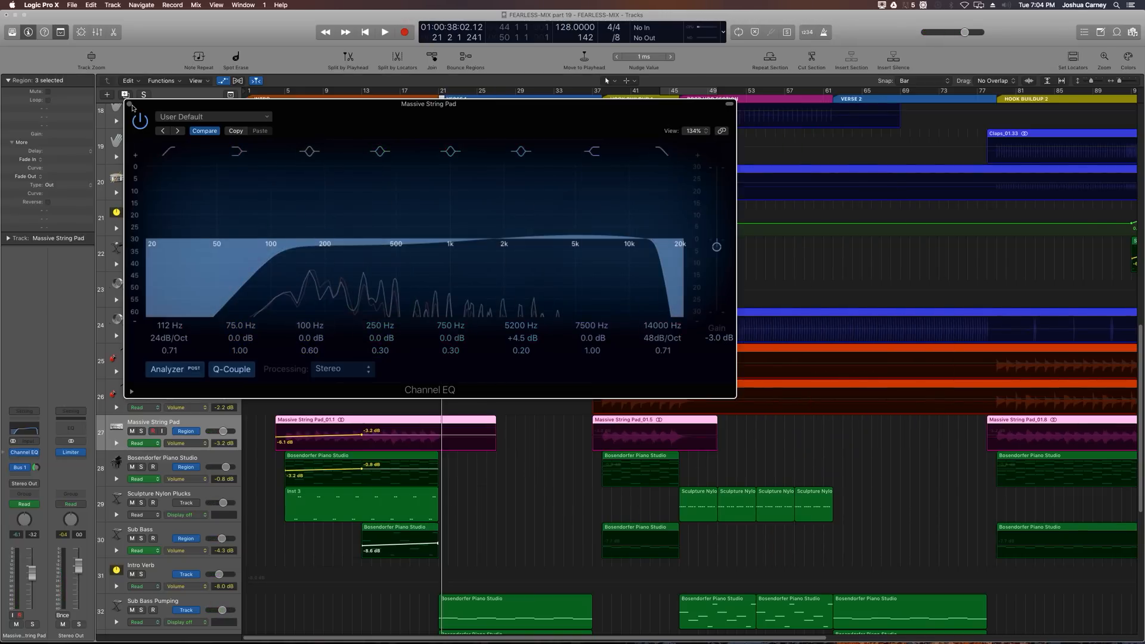
pyautogui.click(129, 104)
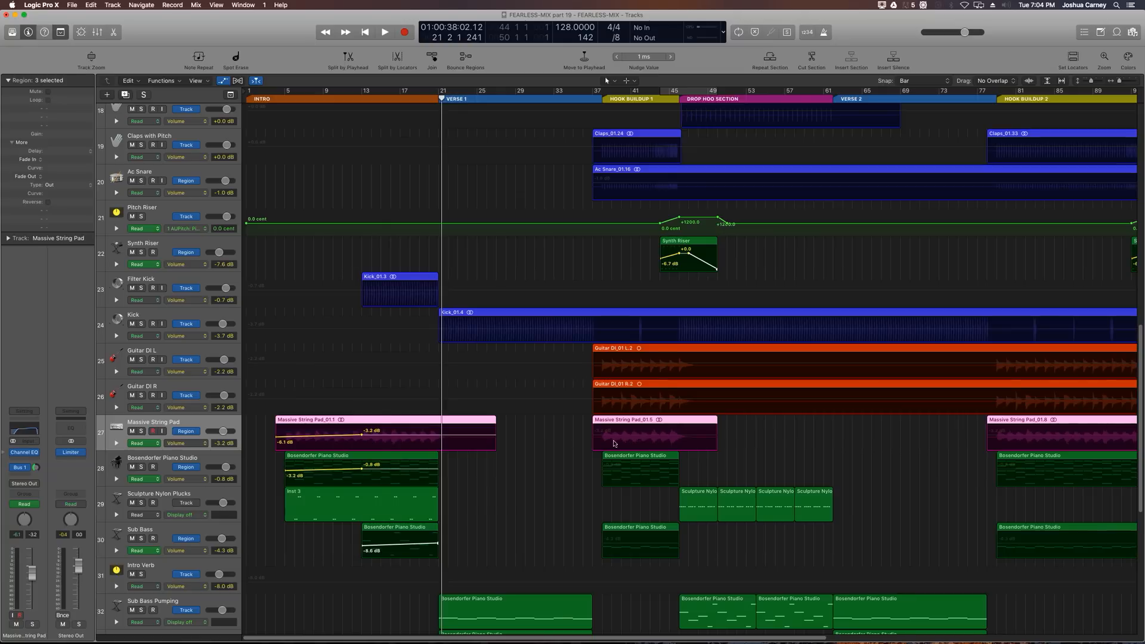
# Step: Place the playhead at bar 45, just before the Drop section, and start playback
pyautogui.press('super+Left')
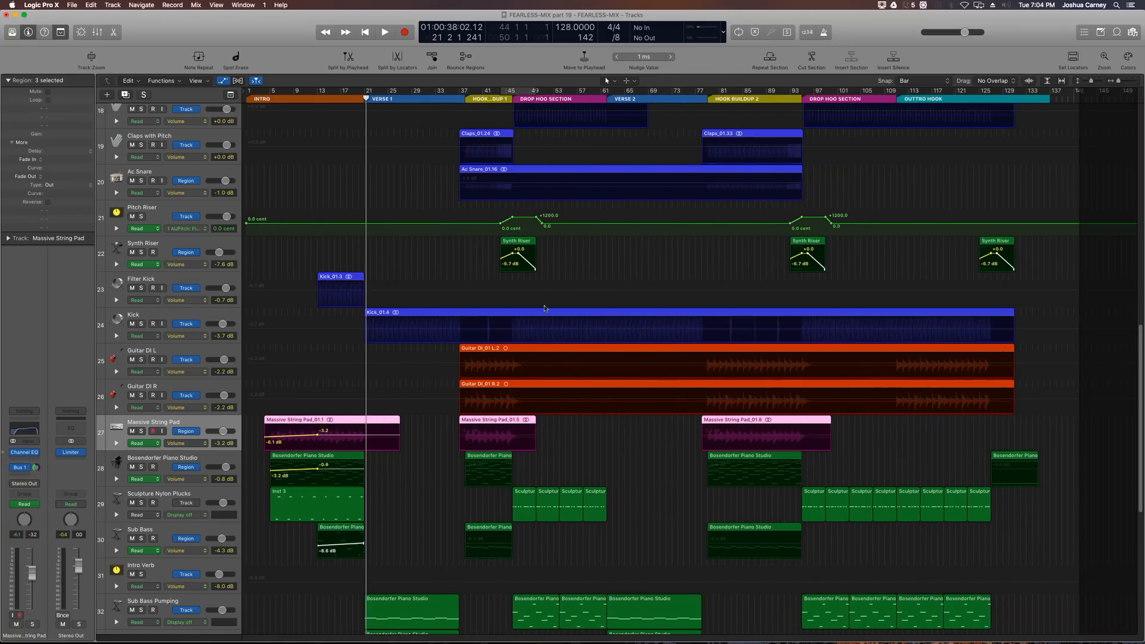
pyautogui.press('super+Right')
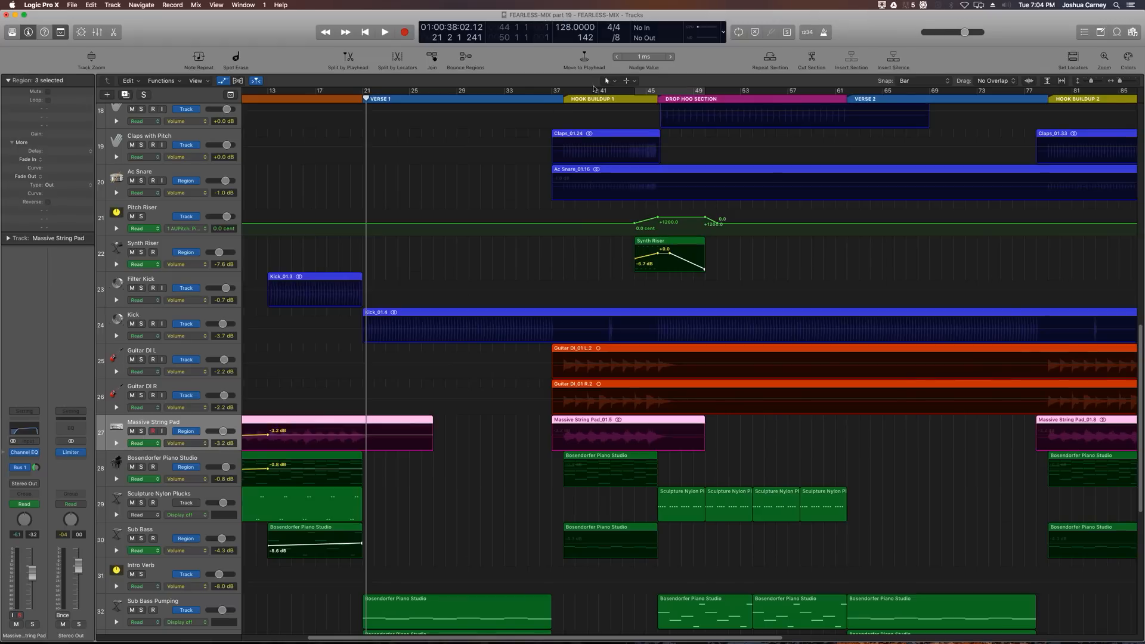
pyautogui.click(660, 99)
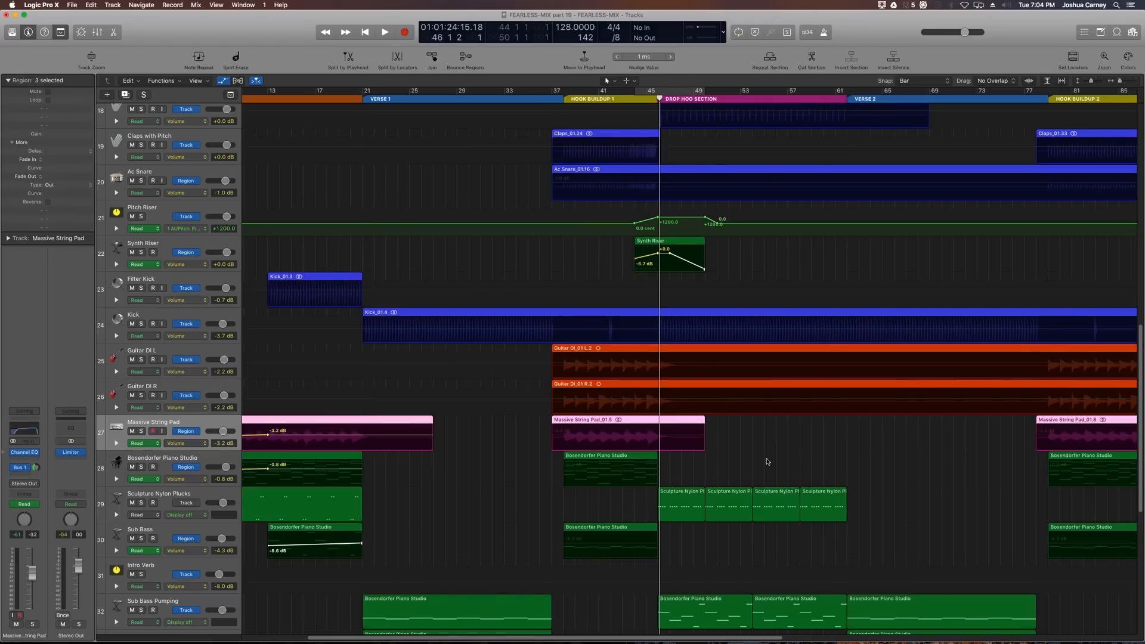
pyautogui.press('super+Right')
pyautogui.hscroll(5, 768, 462)
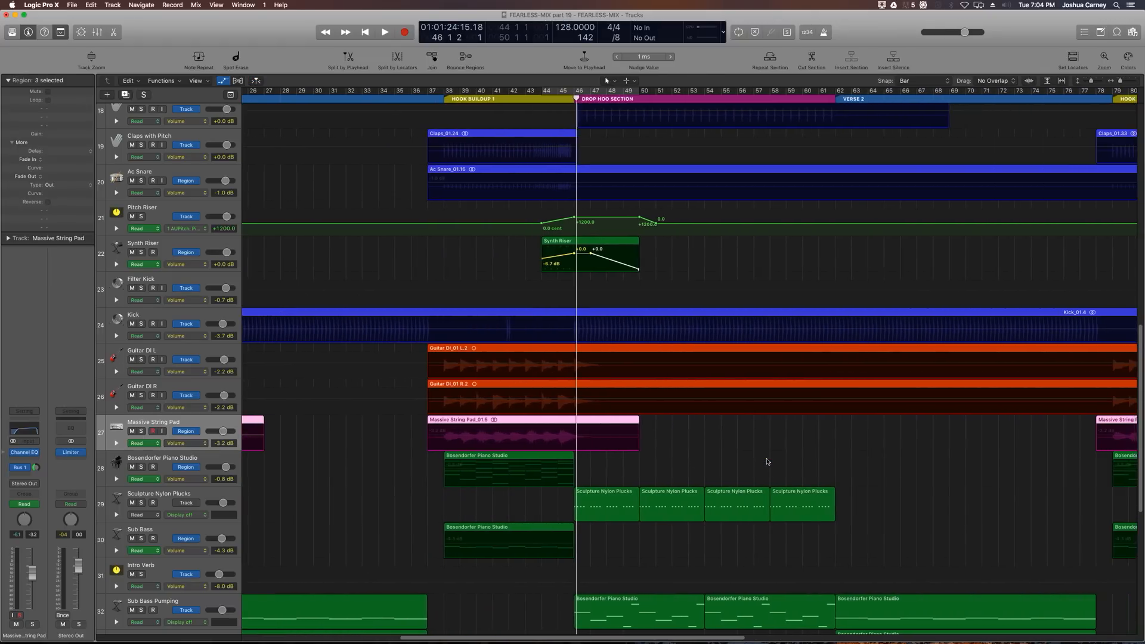
pyautogui.press(',')
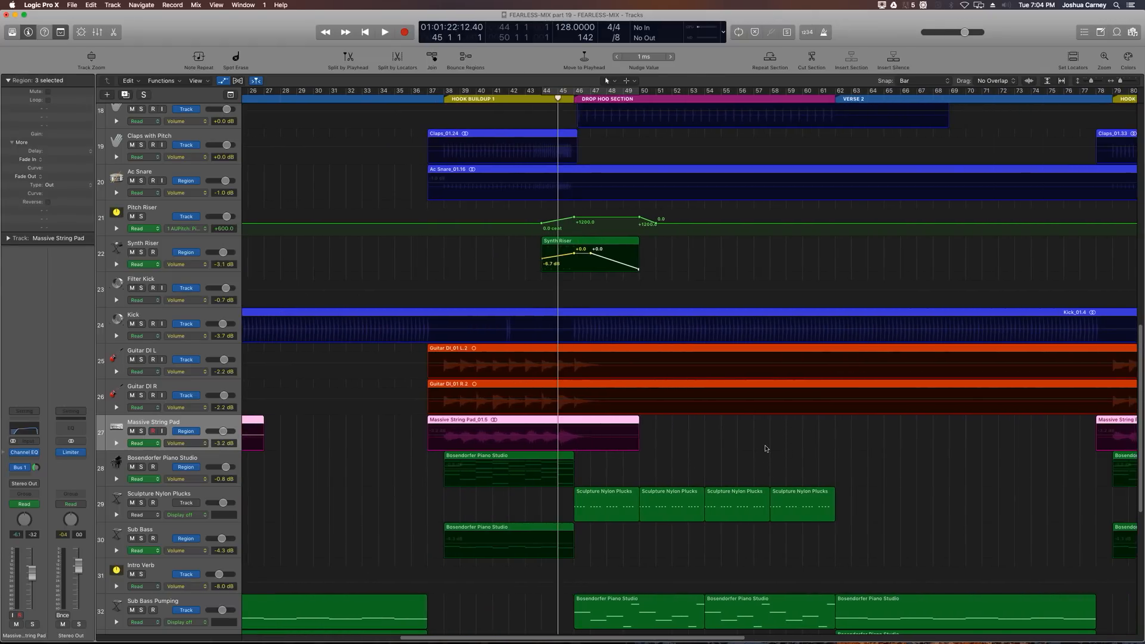
pyautogui.press('space')
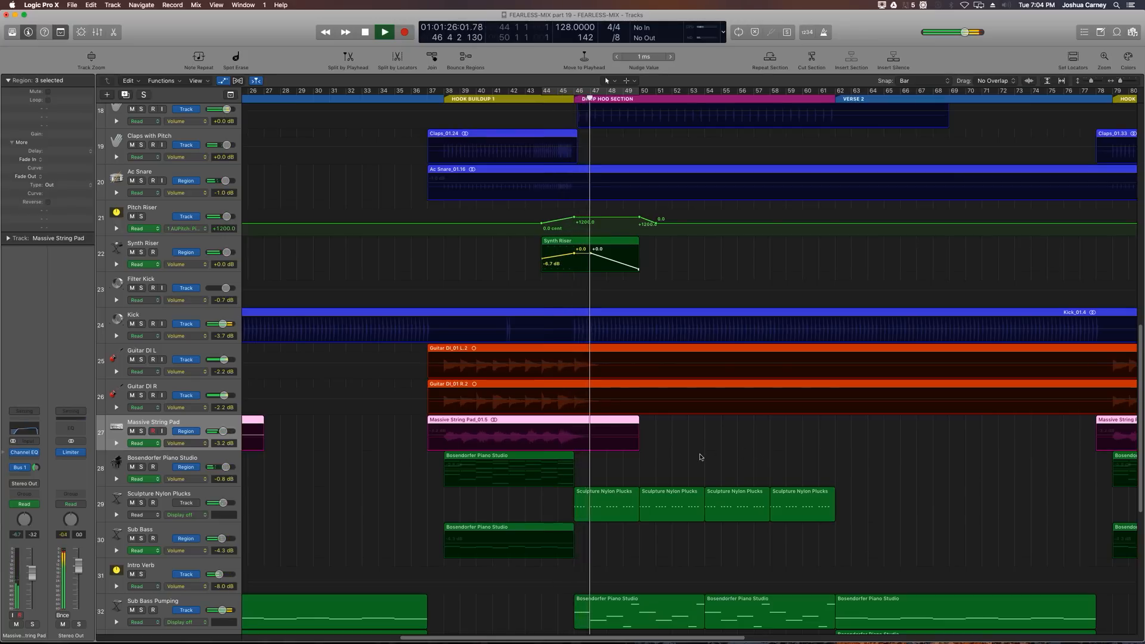
# Step: Lower the E Snare track volume to about -12 dB while auditioning the Drop section
pyautogui.scroll(3, 702, 458)
pyautogui.scroll(3, 701, 457)
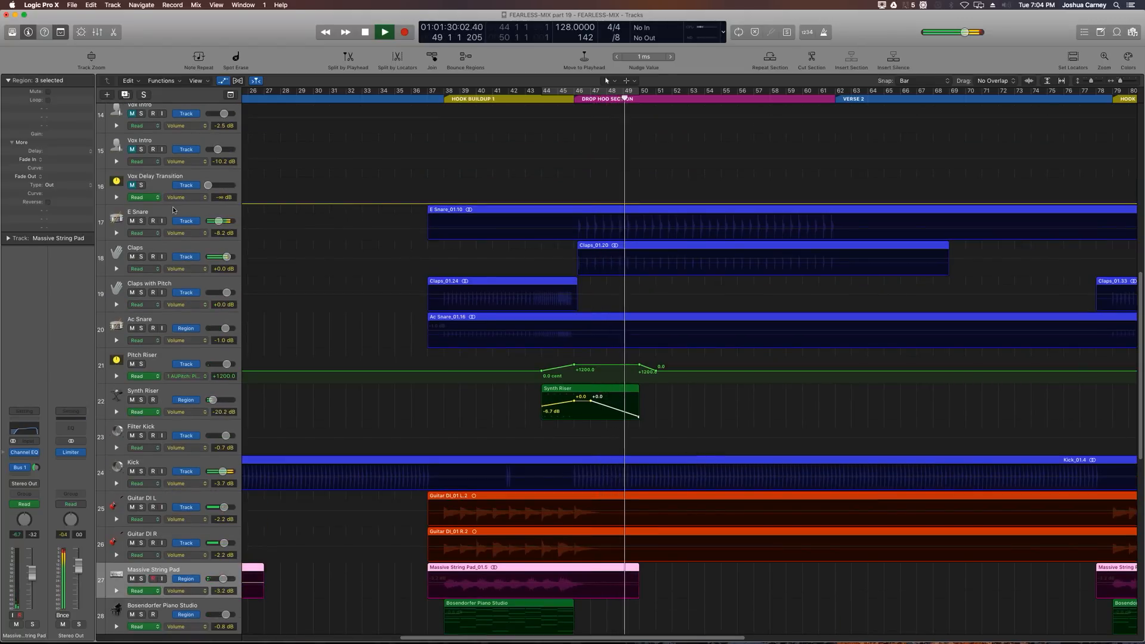
pyautogui.press('space')
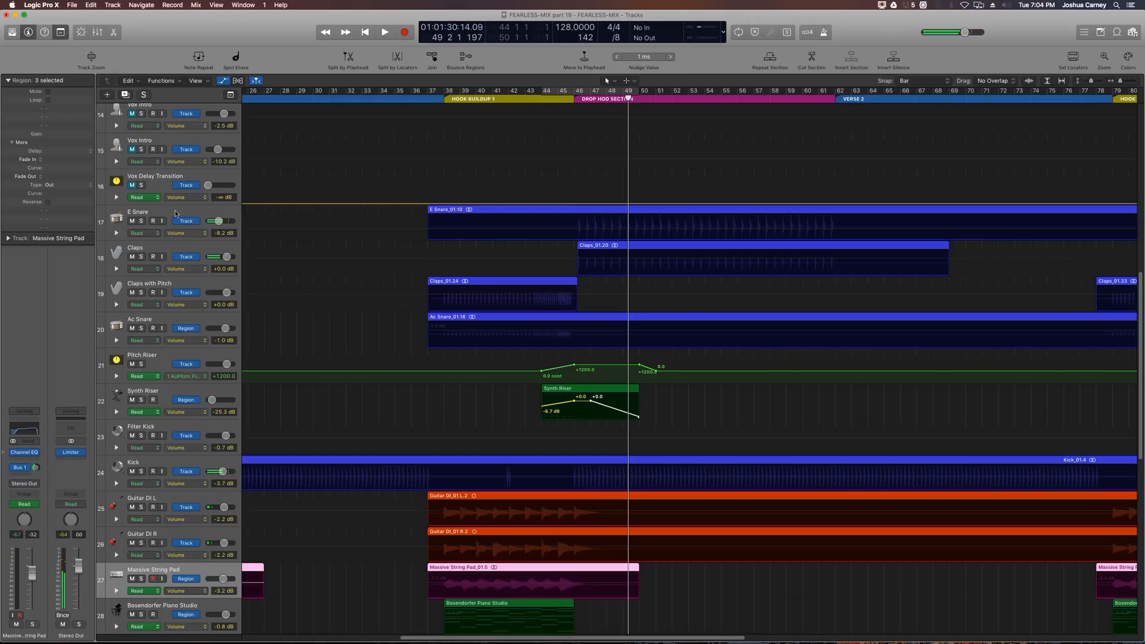
pyautogui.click(175, 213)
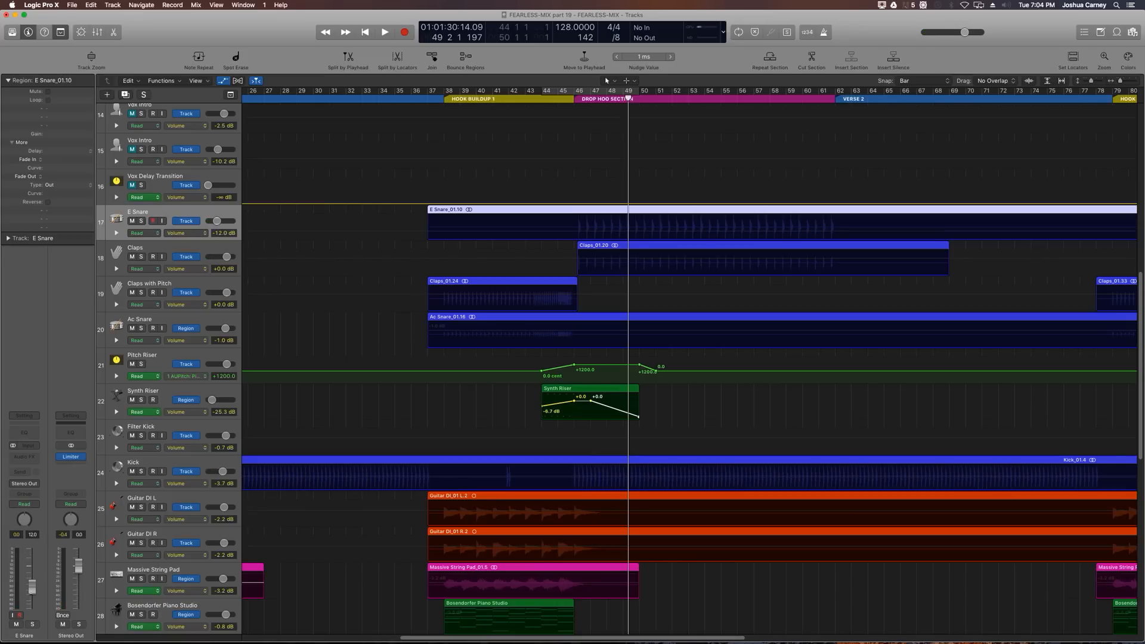
pyautogui.moveTo(217, 220); pyautogui.dragTo(217, 221)
pyautogui.press('space')
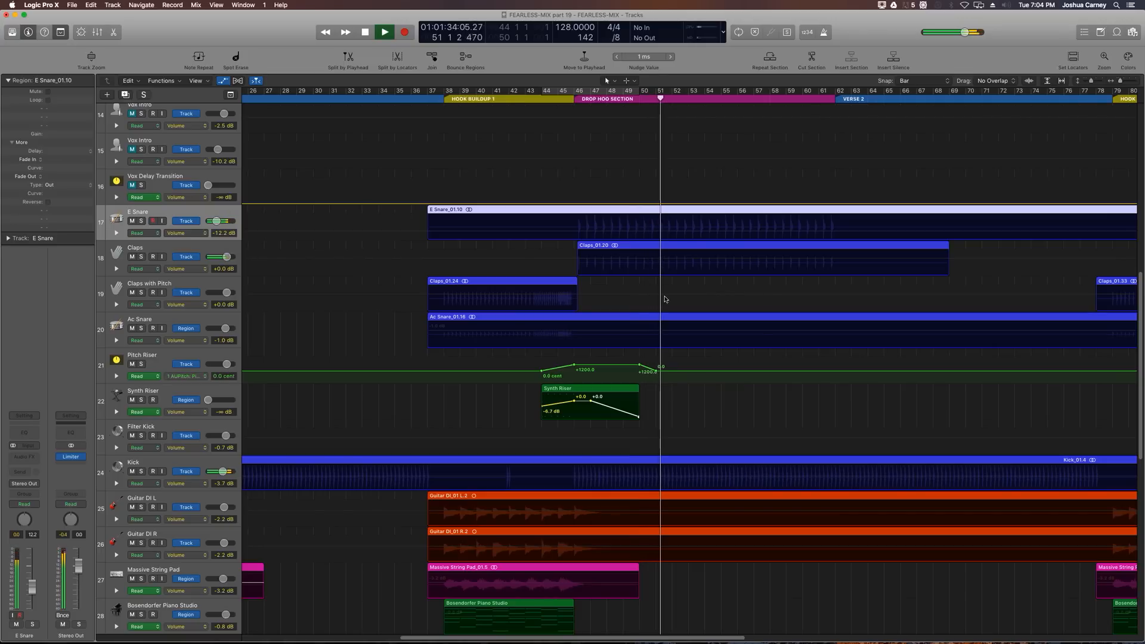
pyautogui.press('space')
pyautogui.scroll(-5, 663, 310)
pyautogui.scroll(-4, 662, 313)
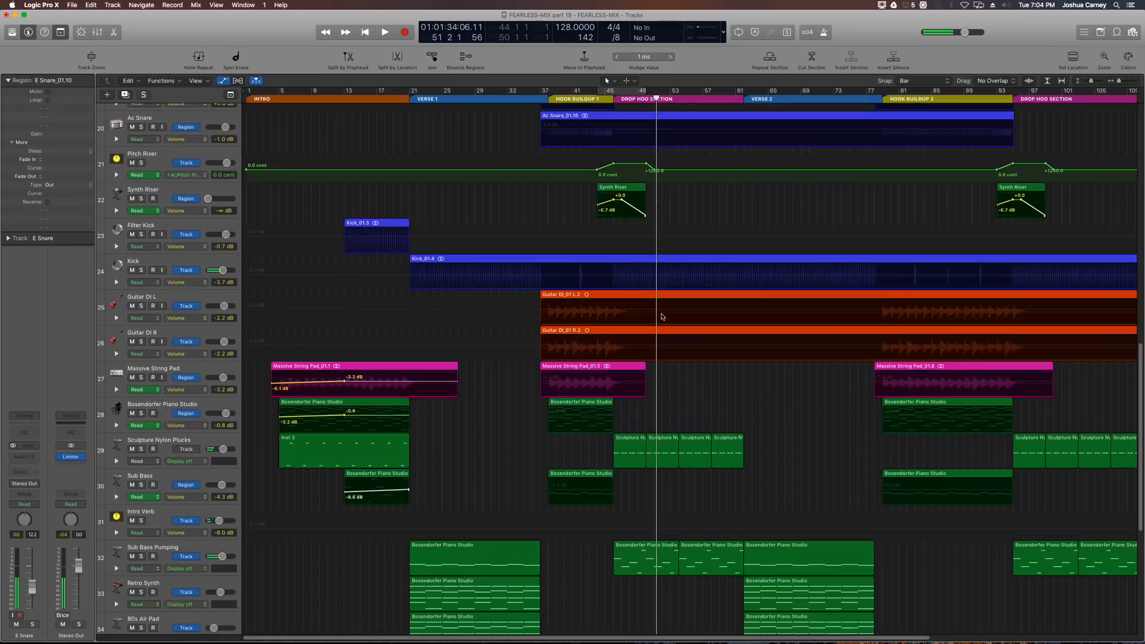
pyautogui.scroll(-5, 661, 316)
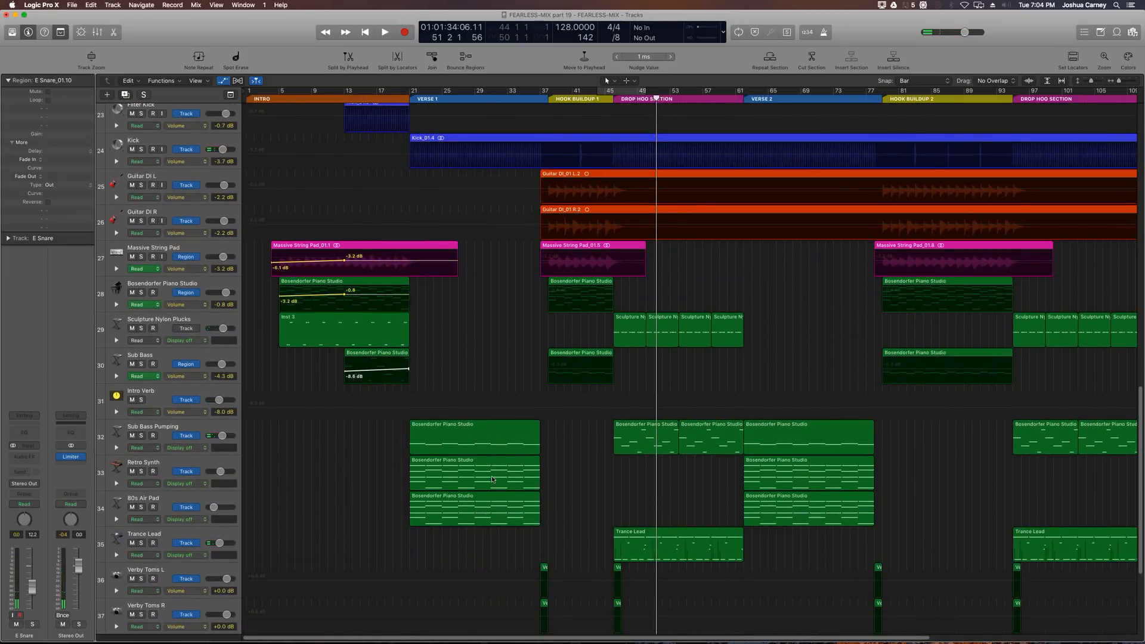
# Step: Set the cycle range to the Trance Lead region in the Drop section and zoom in on it
pyautogui.scroll(-3, 493, 480)
pyautogui.click(650, 467)
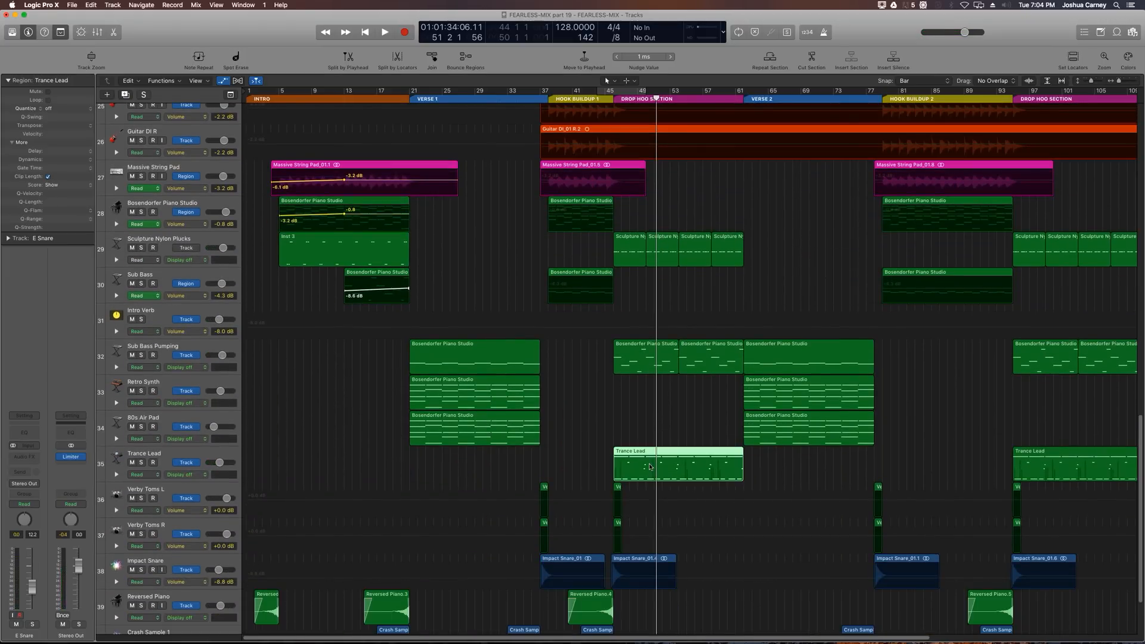
pyautogui.press('super+u')
pyautogui.press('z')
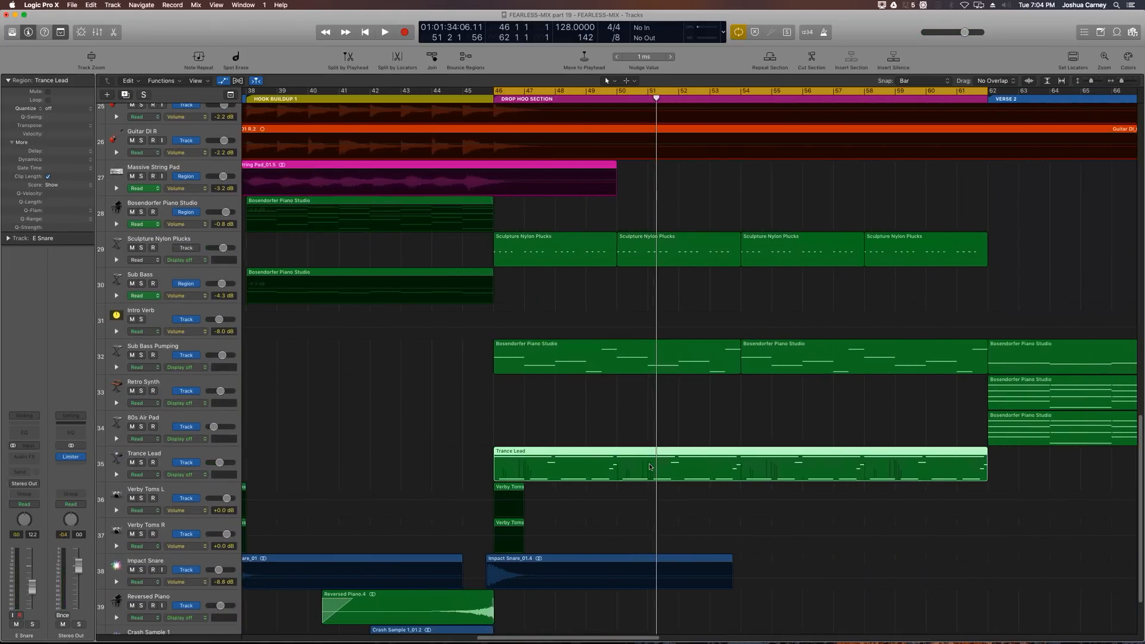
# Step: Solo the Trance Lead track and audition it in the cycled Drop section
pyautogui.click(141, 464)
pyautogui.press('space')
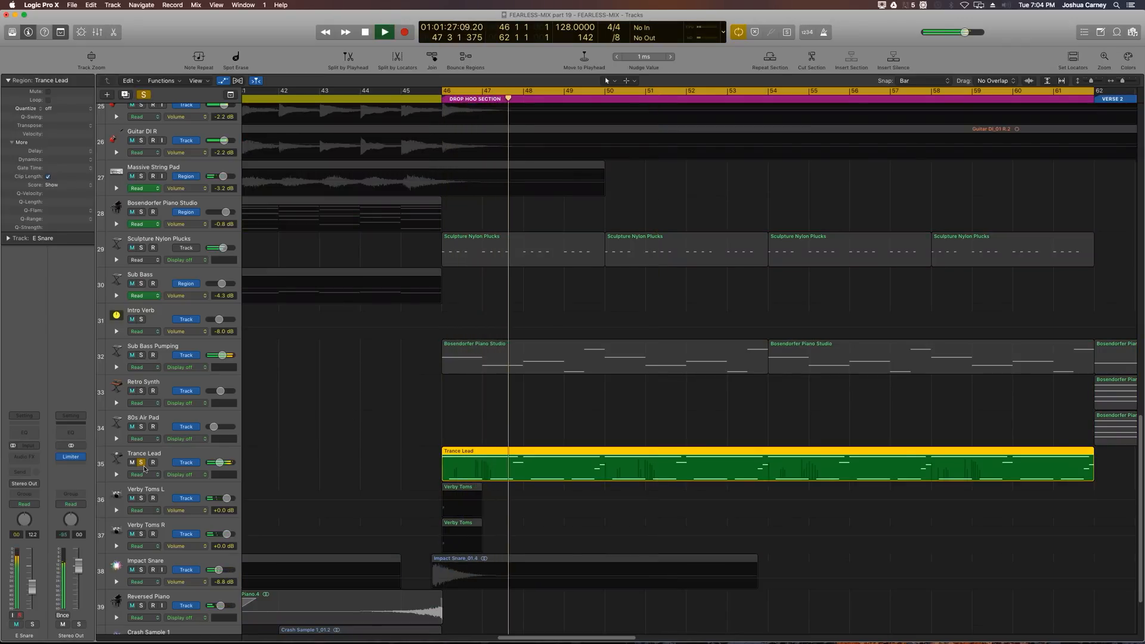
pyautogui.press('space')
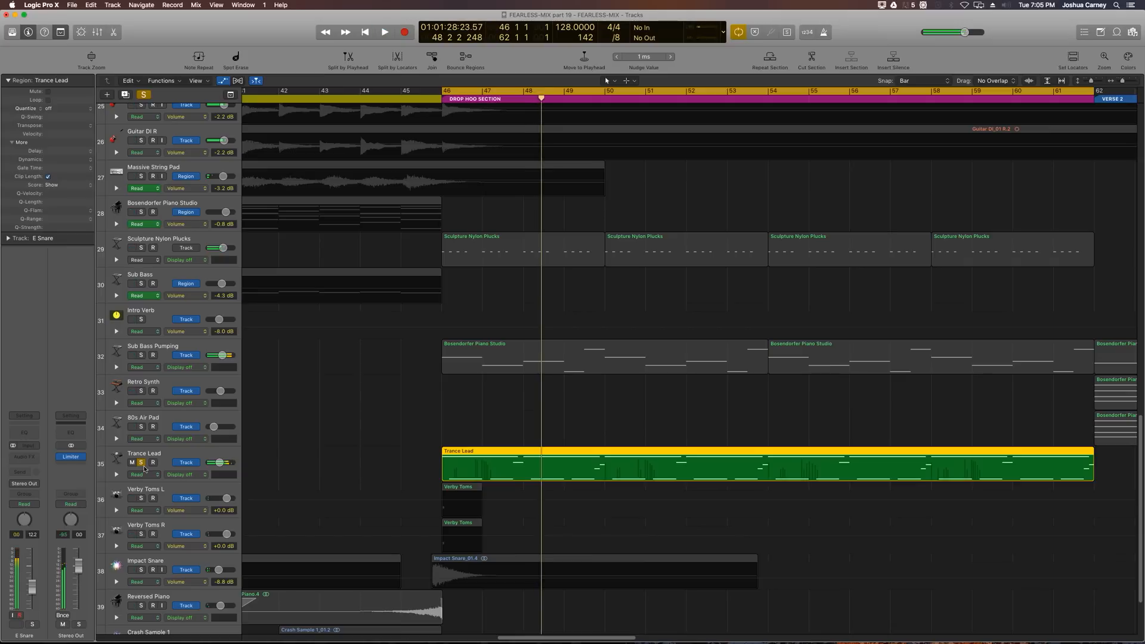
# Step: Insert a stereo Tremolo plug-in on the Trance Lead track's first free insert slot
pyautogui.click(169, 460)
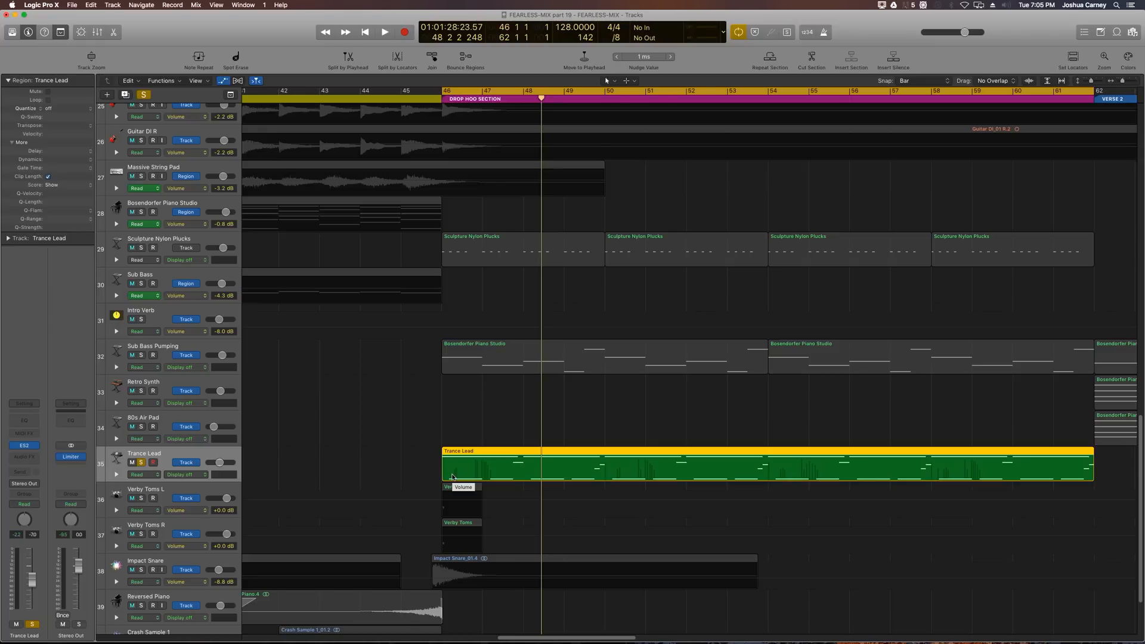
pyautogui.click(25, 459)
pyautogui.moveTo(32, 577)
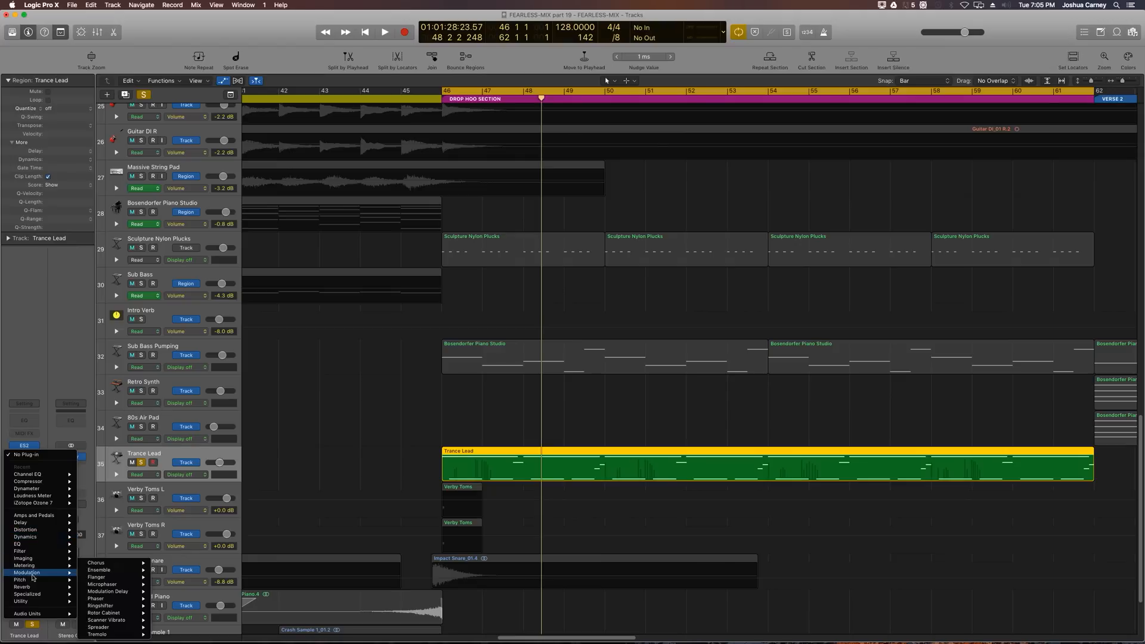
pyautogui.moveTo(118, 639)
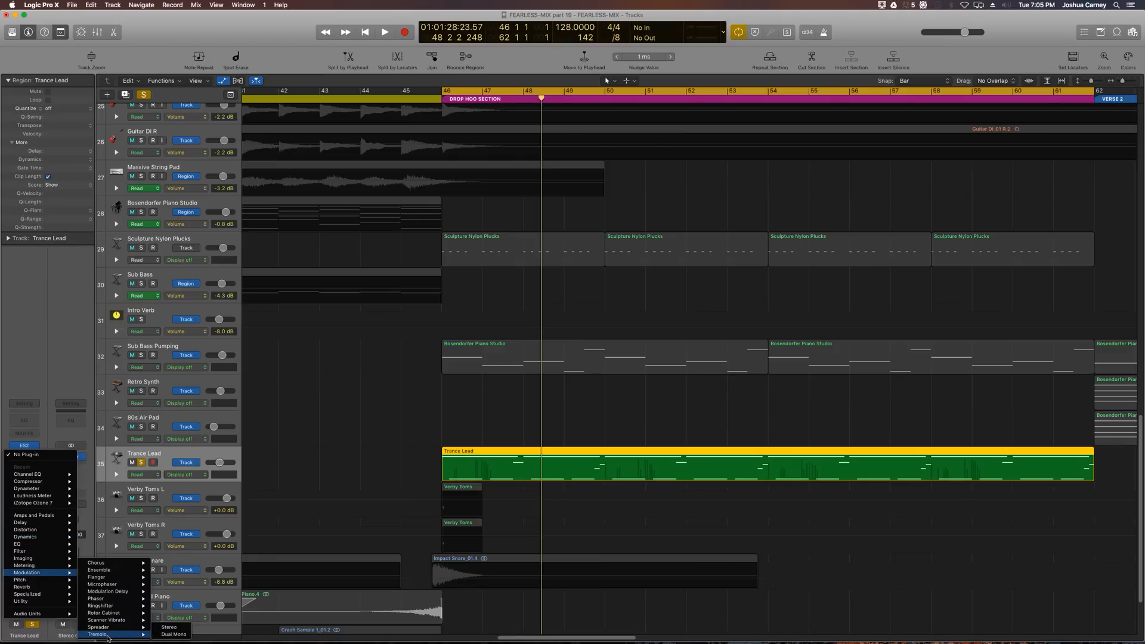
pyautogui.click(170, 627)
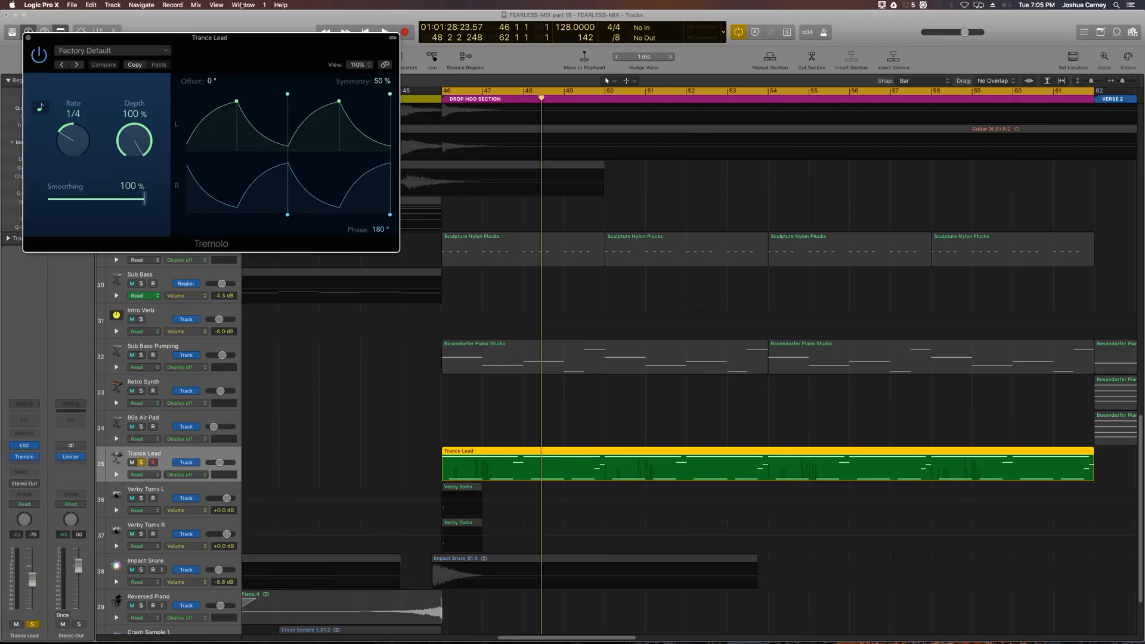
pyautogui.moveTo(225, 39); pyautogui.dragTo(306, 103)
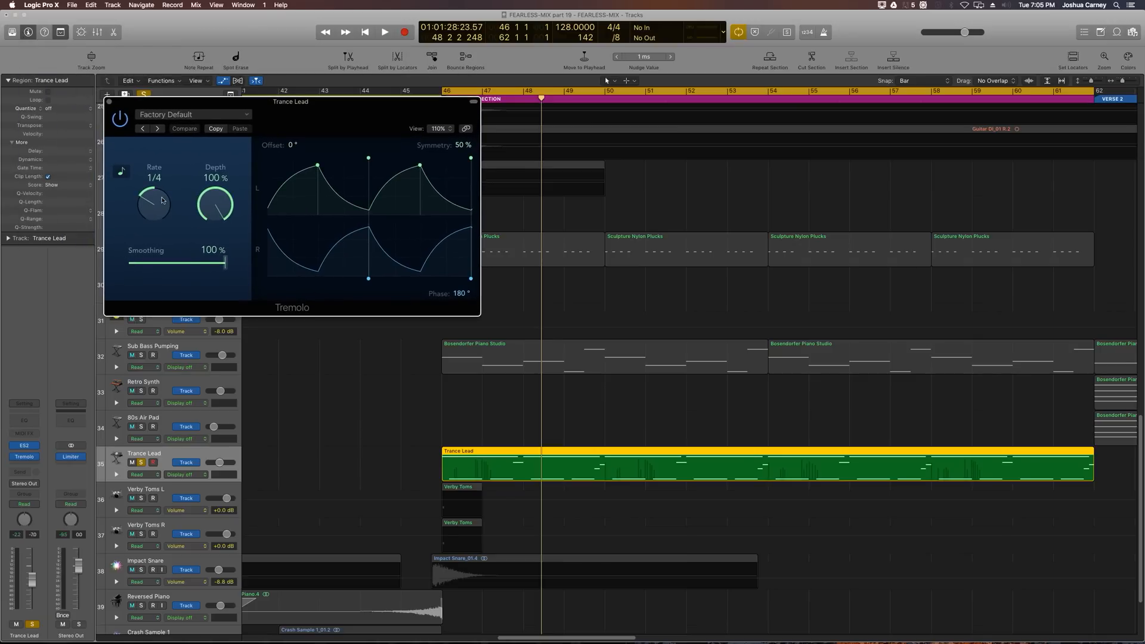
# Step: Set the Tremolo rate to 1/16, smoothing to 20% and phase to 0°
pyautogui.moveTo(162, 201); pyautogui.dragTo(162, 193)
pyautogui.moveTo(198, 268); pyautogui.dragTo(123, 279)
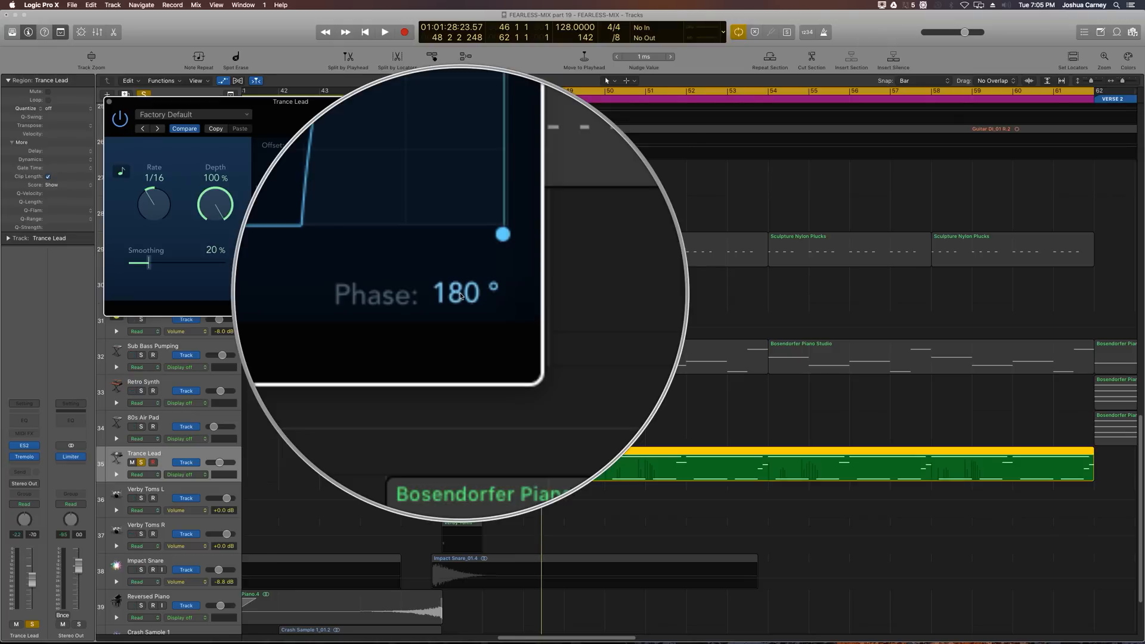
pyautogui.doubleClick(460, 292)
pyautogui.write('0')
pyautogui.press('Return')
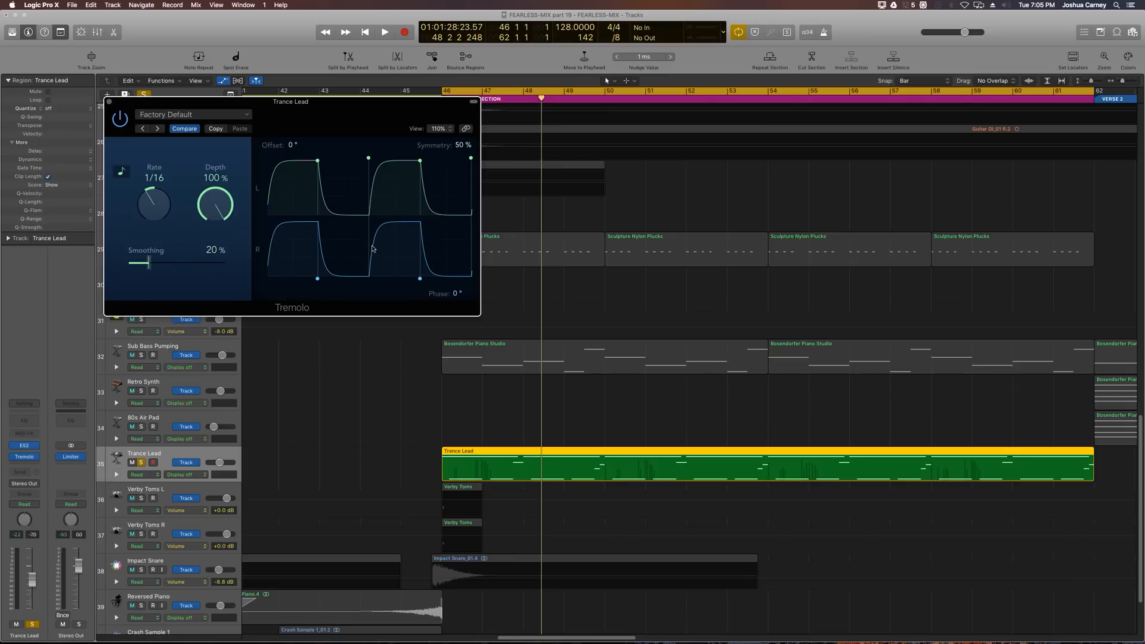
# Step: Audition the Trance Lead with the Tremolo, reset the peak meter, and close the Tremolo window
pyautogui.press('space')
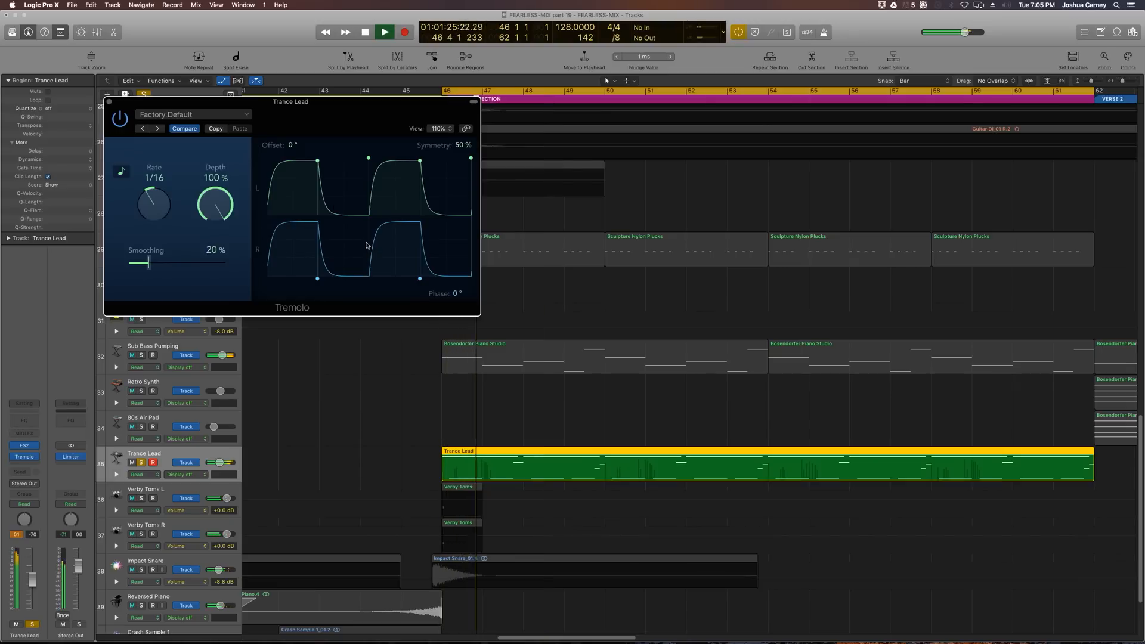
pyautogui.click(18, 537)
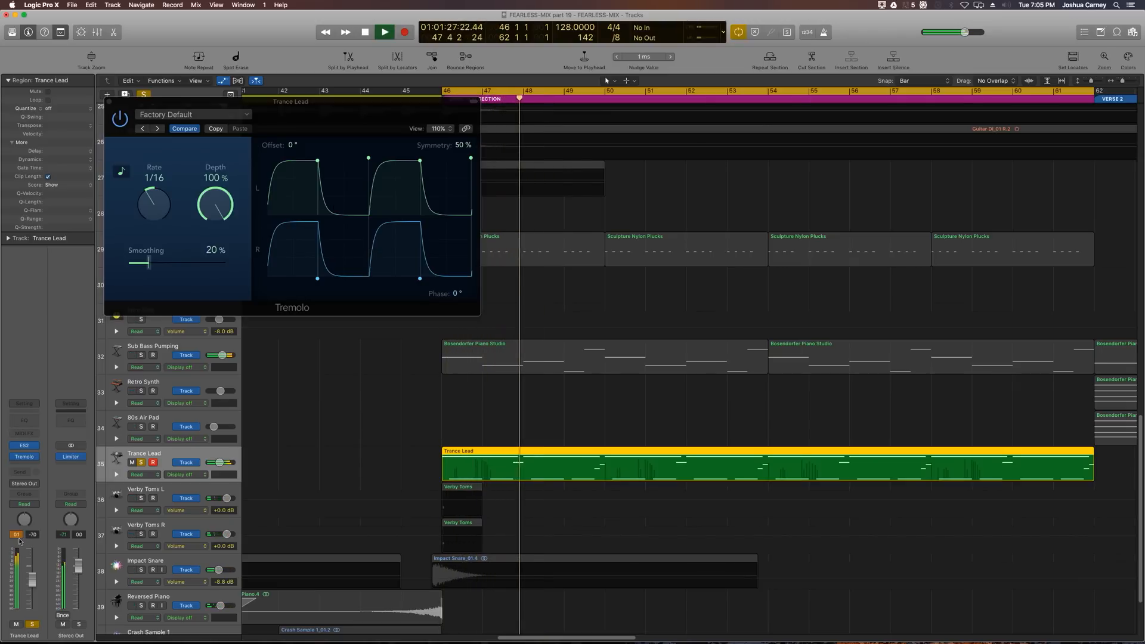
pyautogui.press('space')
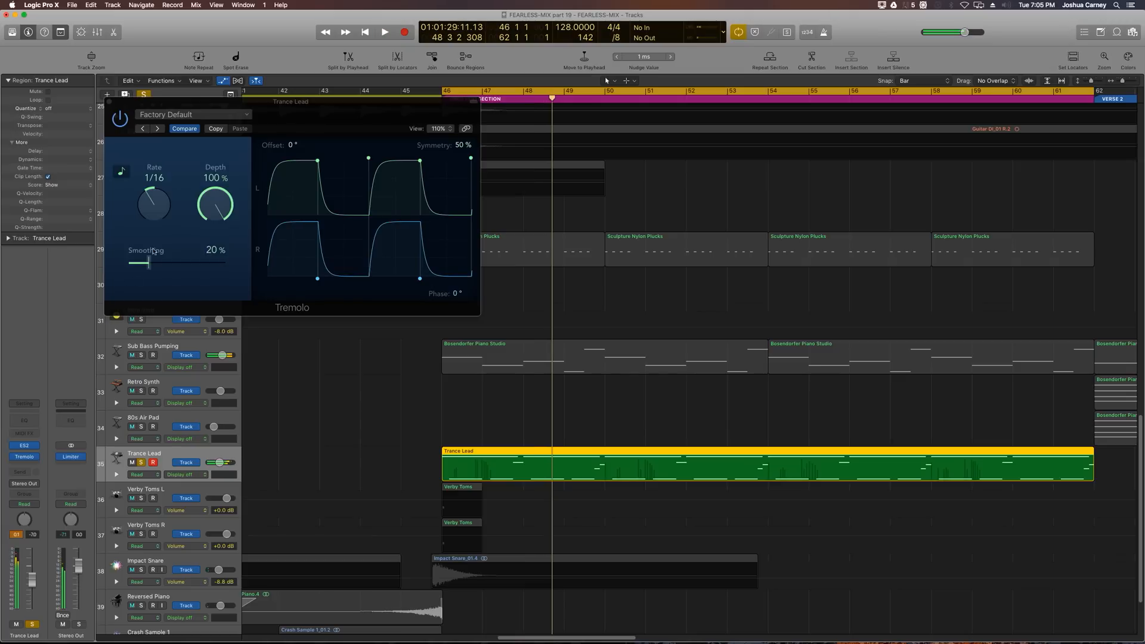
pyautogui.click(109, 103)
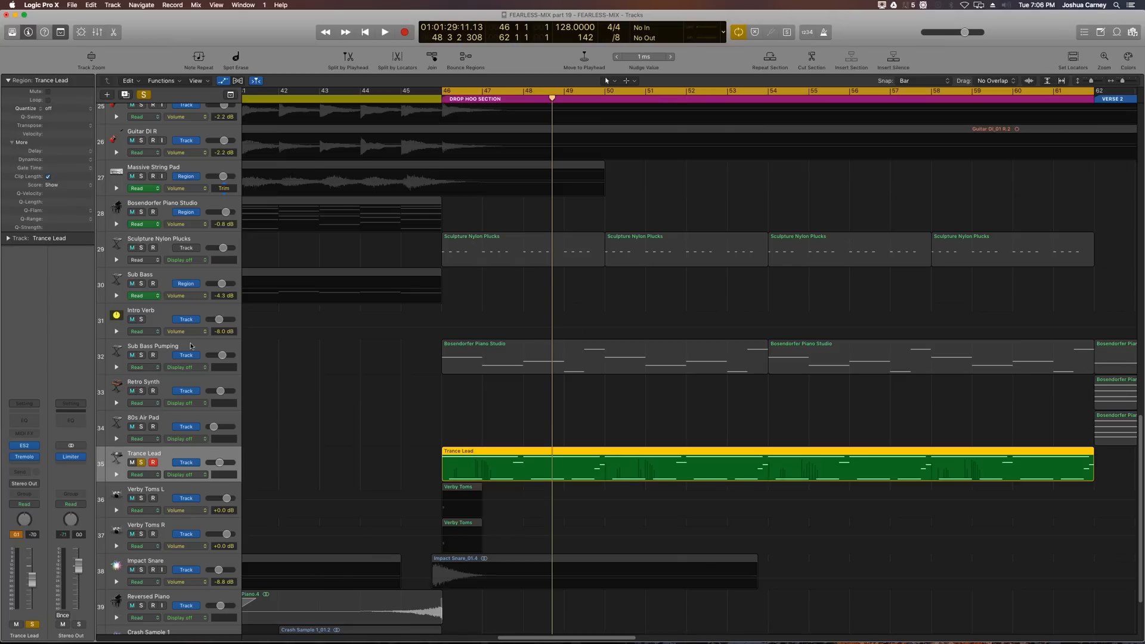
# Step: Insert a Compressor after the Tremolo and set its side chain to Audio 21 - Kick
pyautogui.click(30, 457)
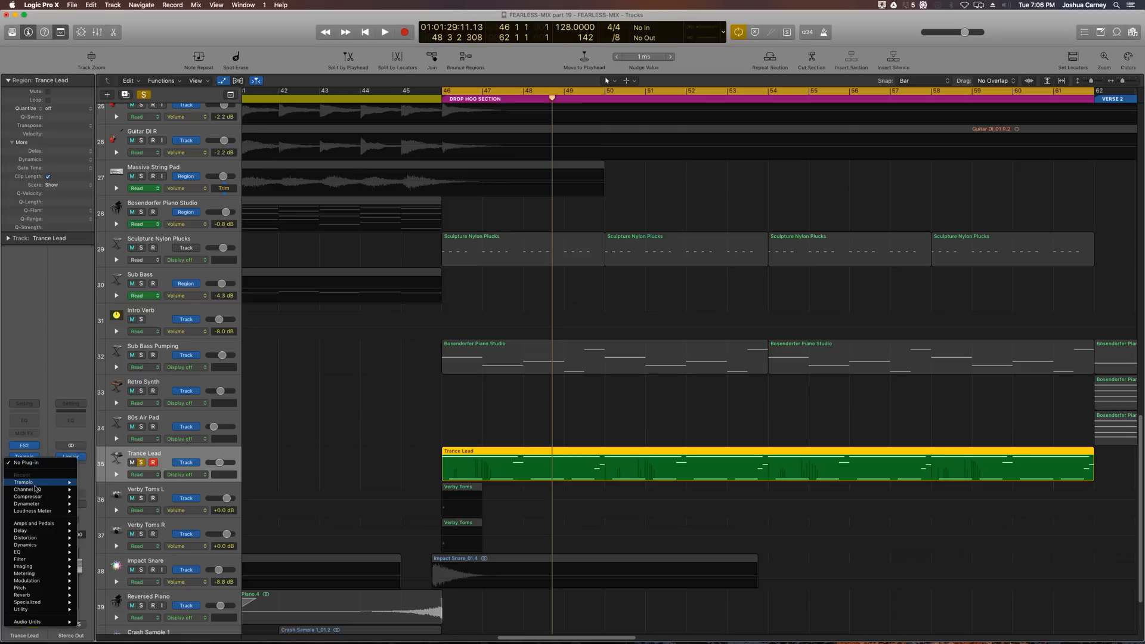
pyautogui.moveTo(37, 496)
pyautogui.click(83, 498)
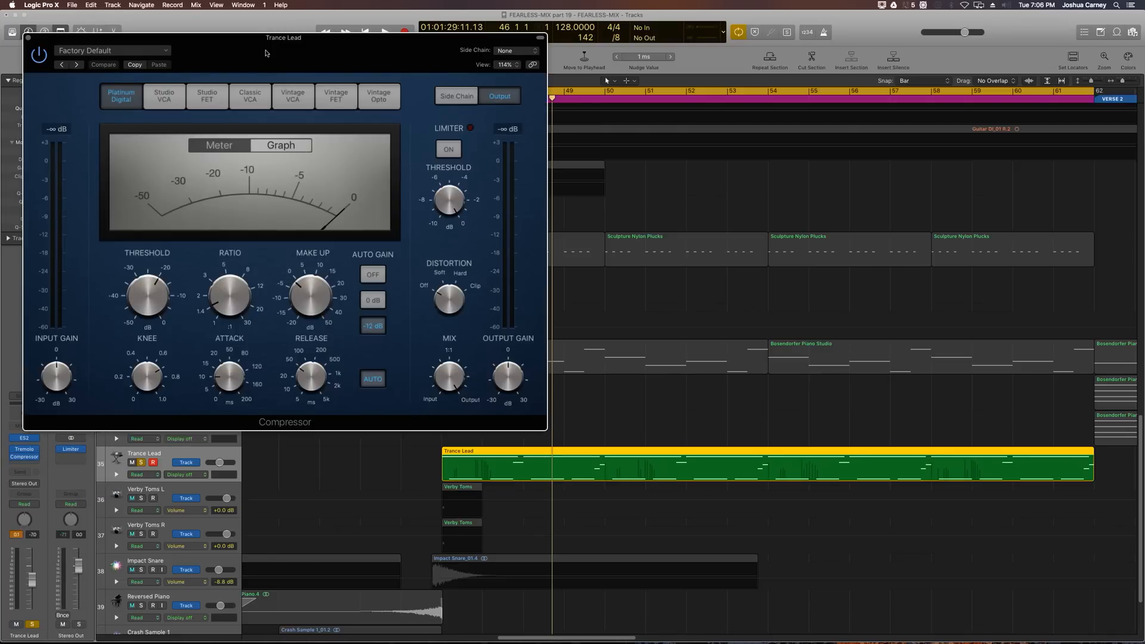
pyautogui.moveTo(258, 47); pyautogui.dragTo(475, 147)
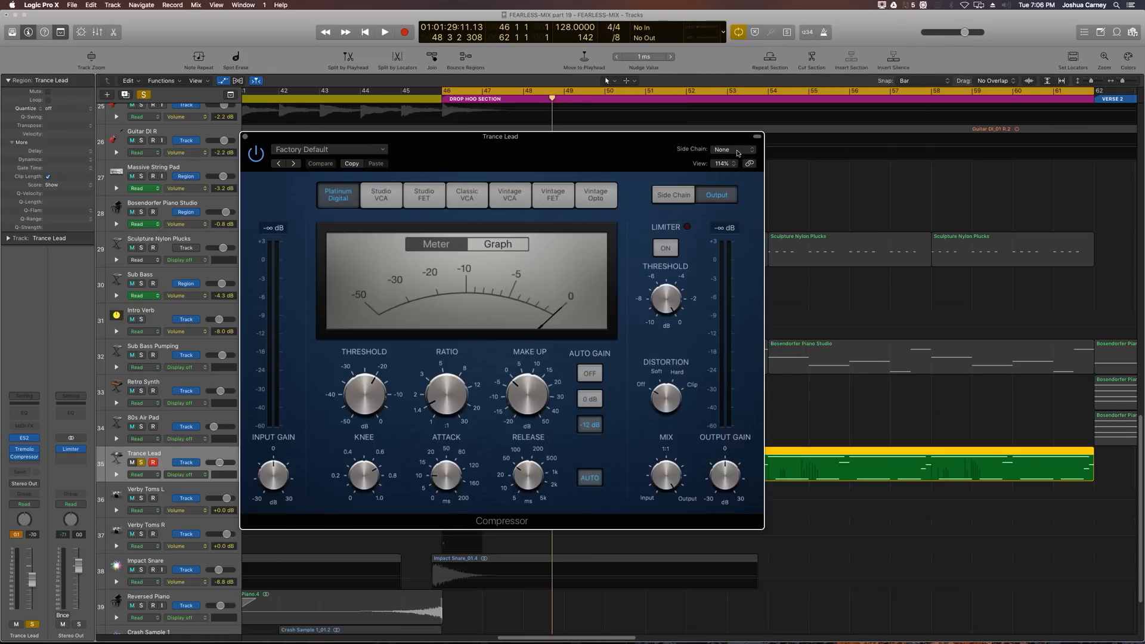
pyautogui.click(723, 150)
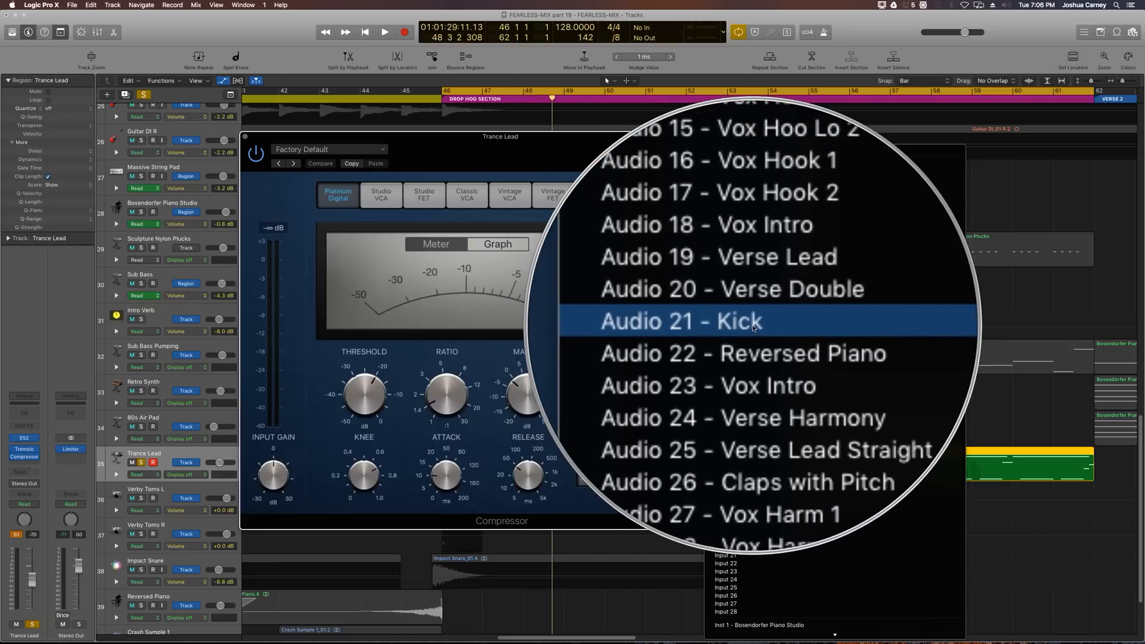
pyautogui.click(751, 328)
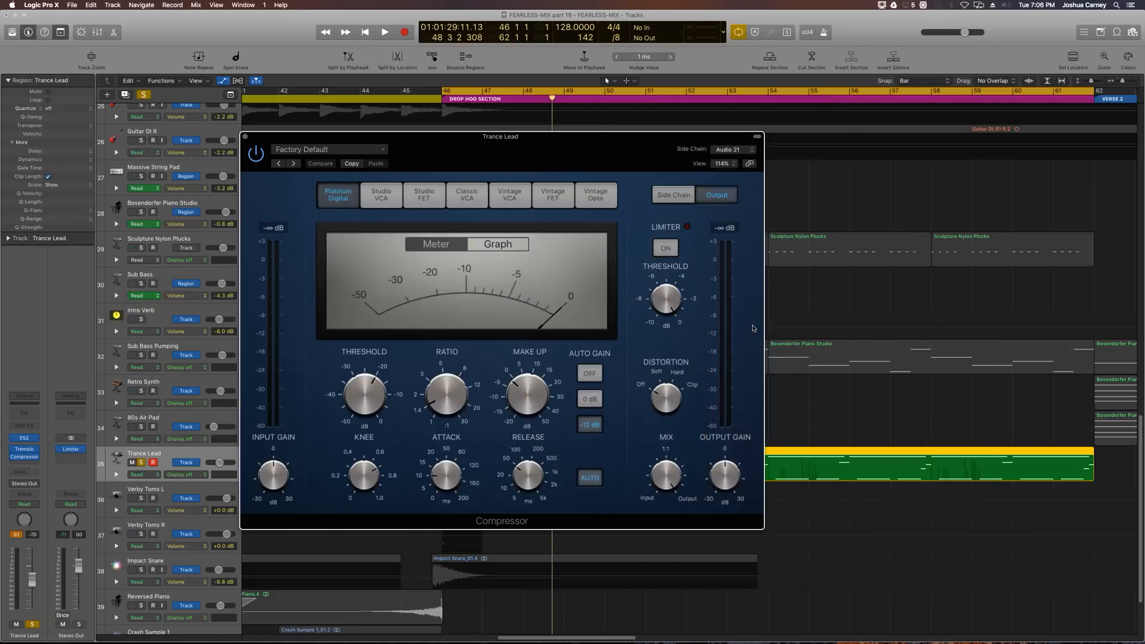
# Step: Turn off the Compressor's Auto Gain and set its make-up gain to 0.0 dB
pyautogui.moveTo(522, 144); pyautogui.dragTo(654, 121)
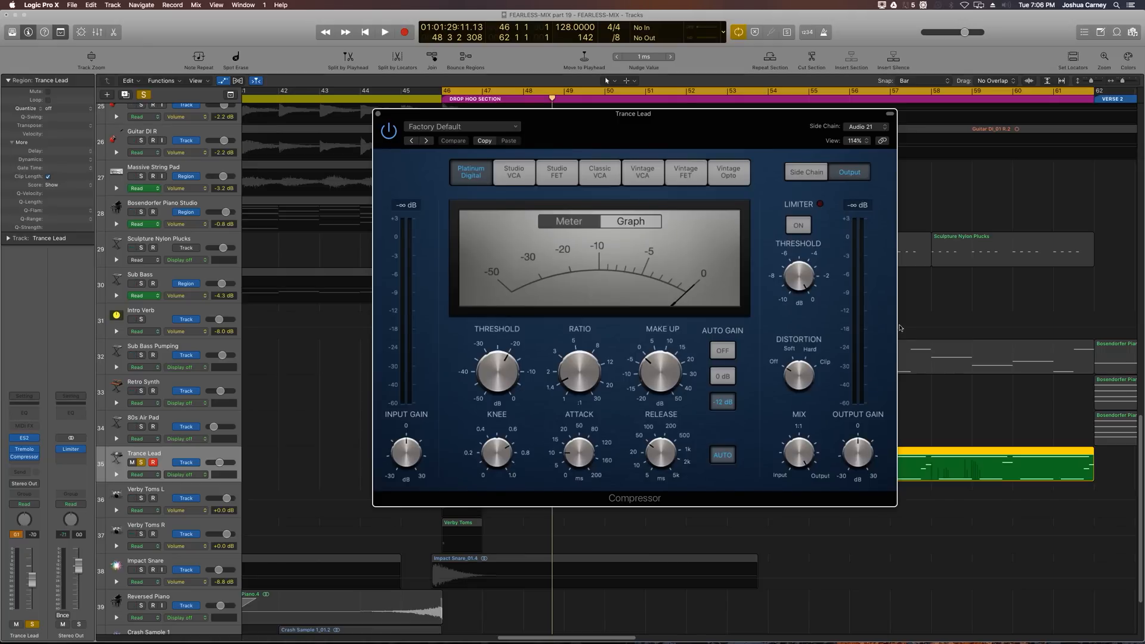
pyautogui.click(717, 350)
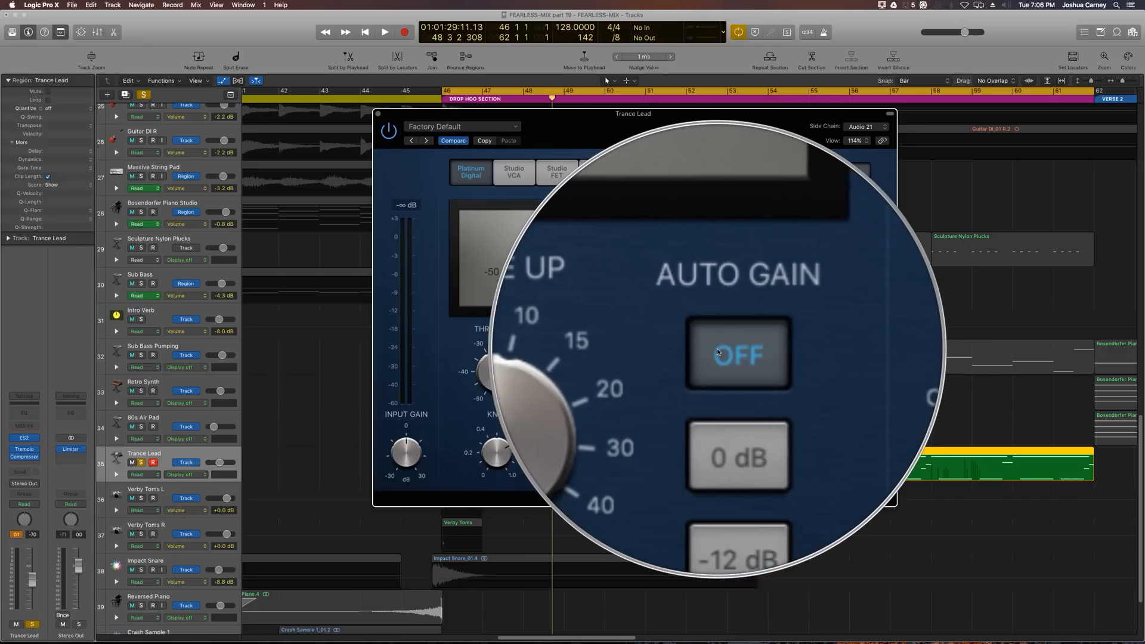
pyautogui.moveTo(655, 369); pyautogui.dragTo(654, 369)
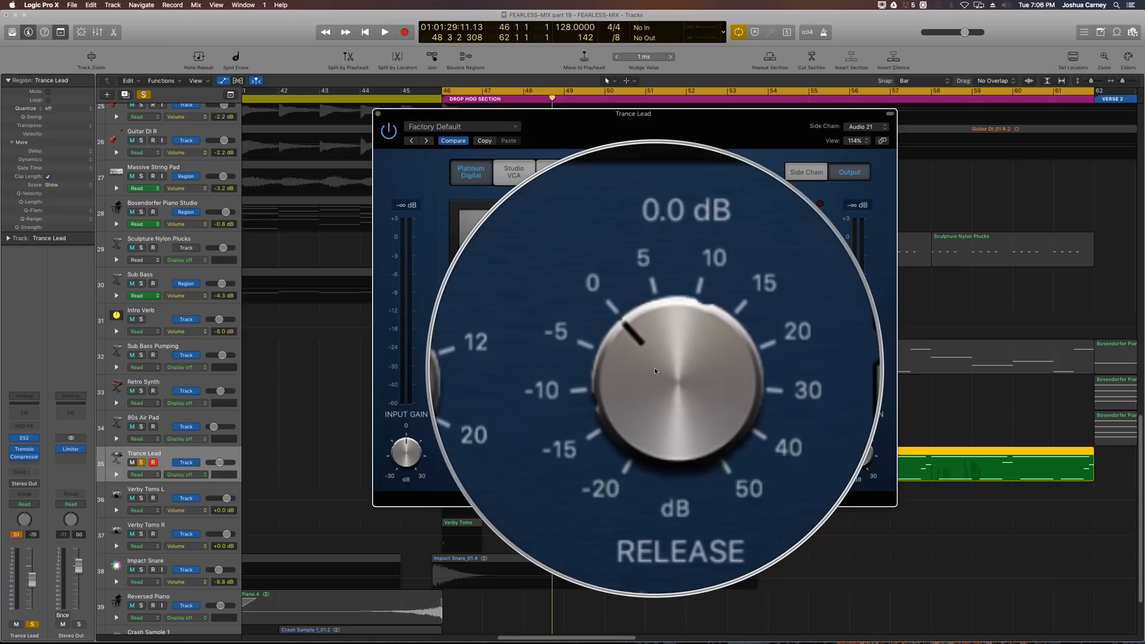
pyautogui.moveTo(569, 365); pyautogui.dragTo(570, 360)
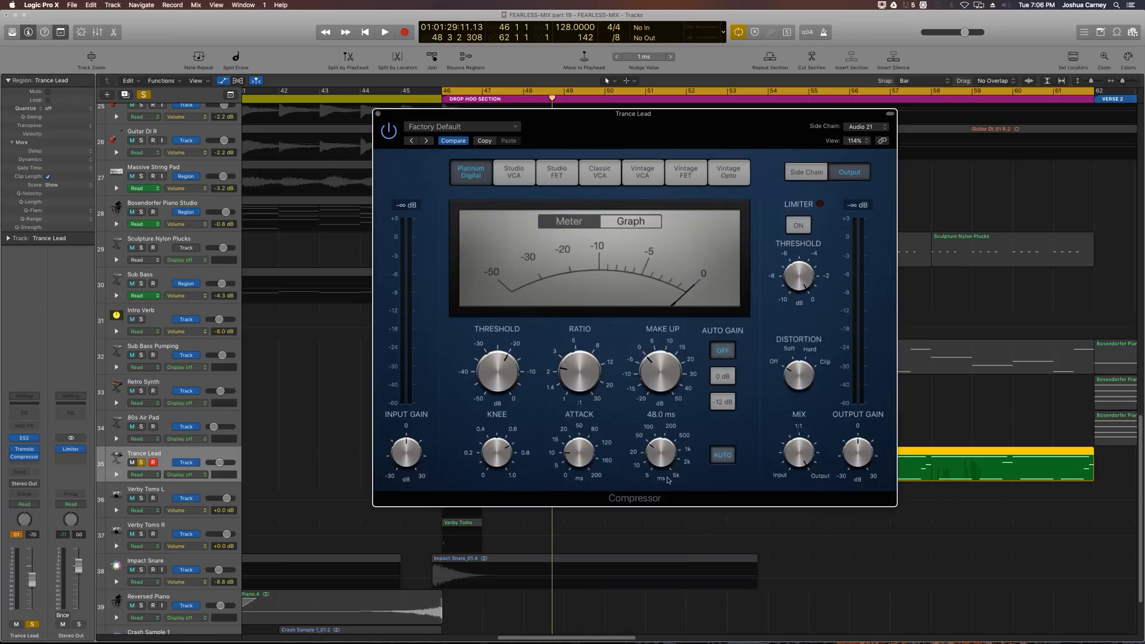
# Step: Audition the side-chained compression on the Trance Lead and close the Compressor window
pyautogui.press('space')
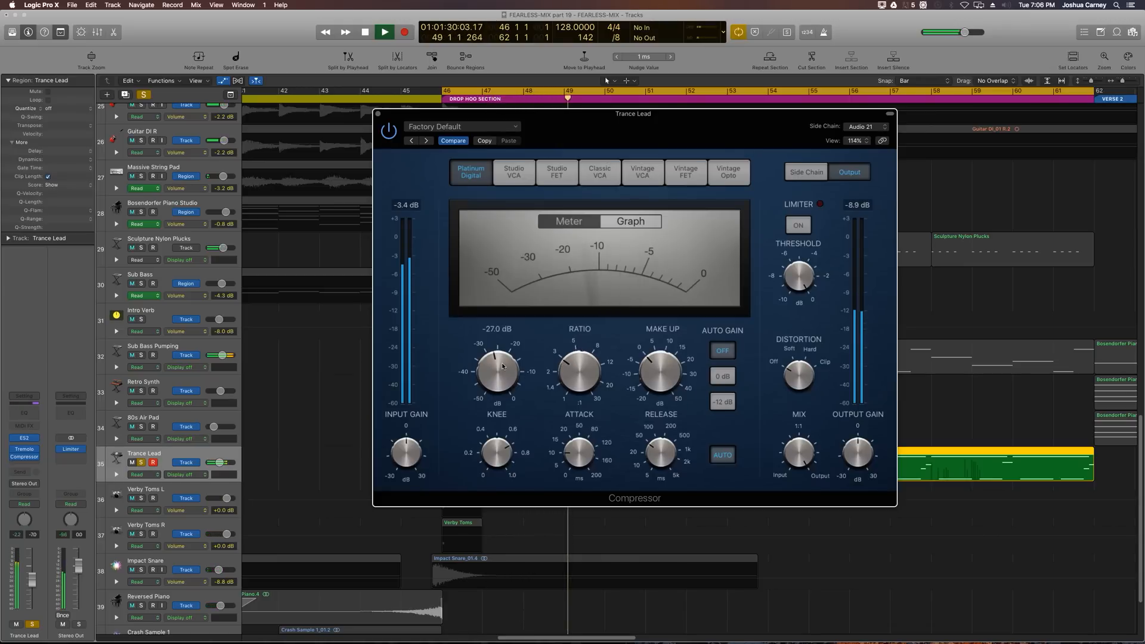
pyautogui.press('space')
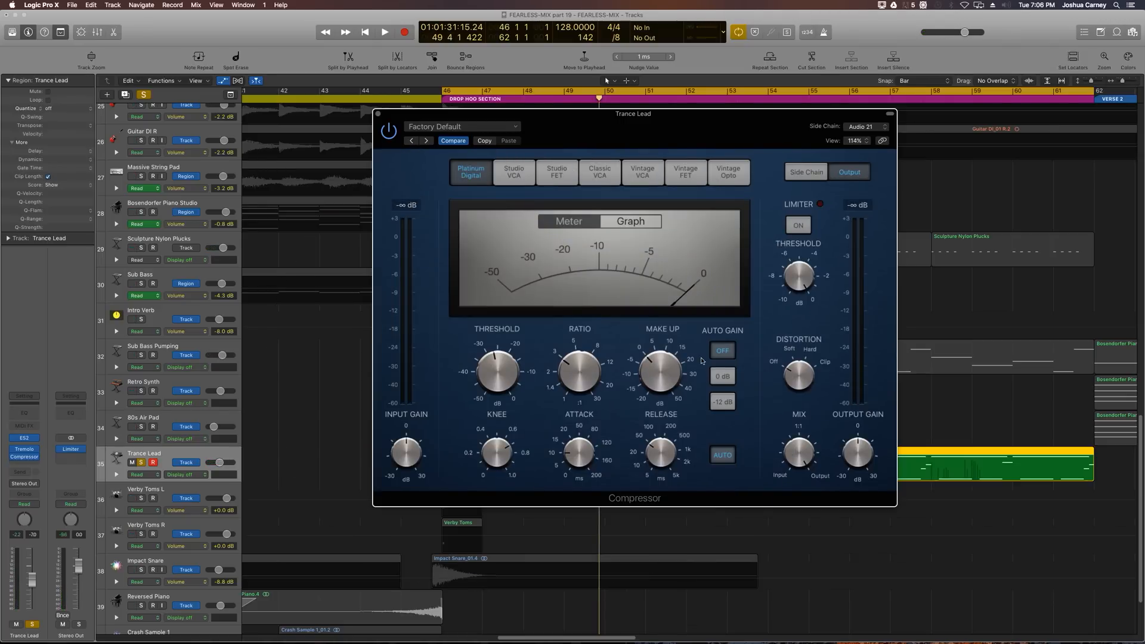
pyautogui.click(378, 114)
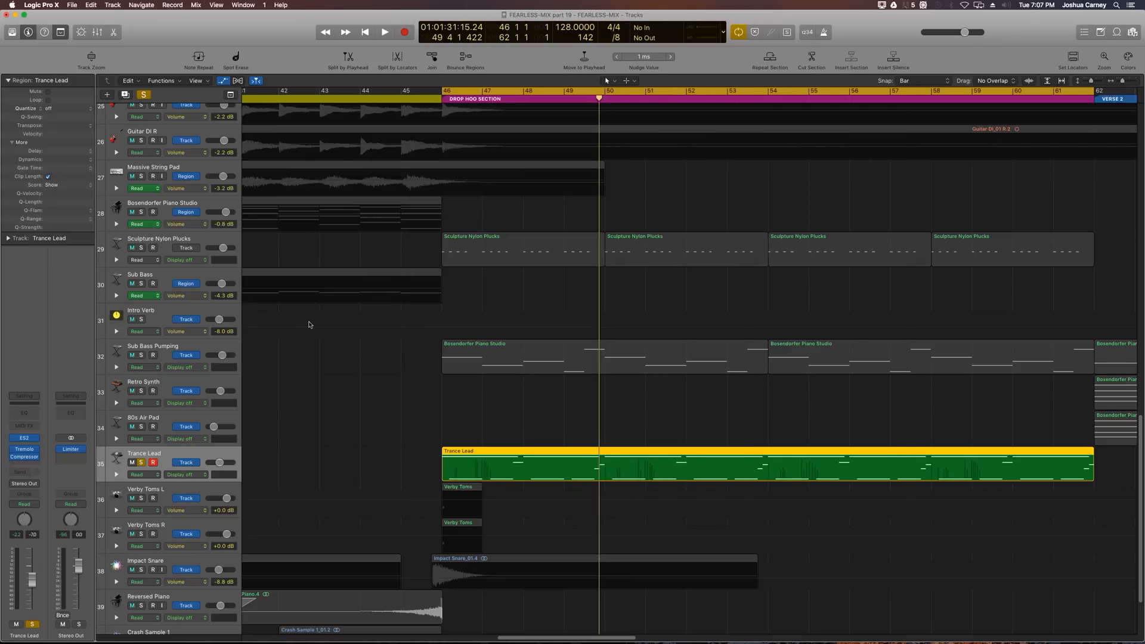
# Step: Insert a Channel EQ after the Compressor on the Trance Lead track
pyautogui.click(21, 465)
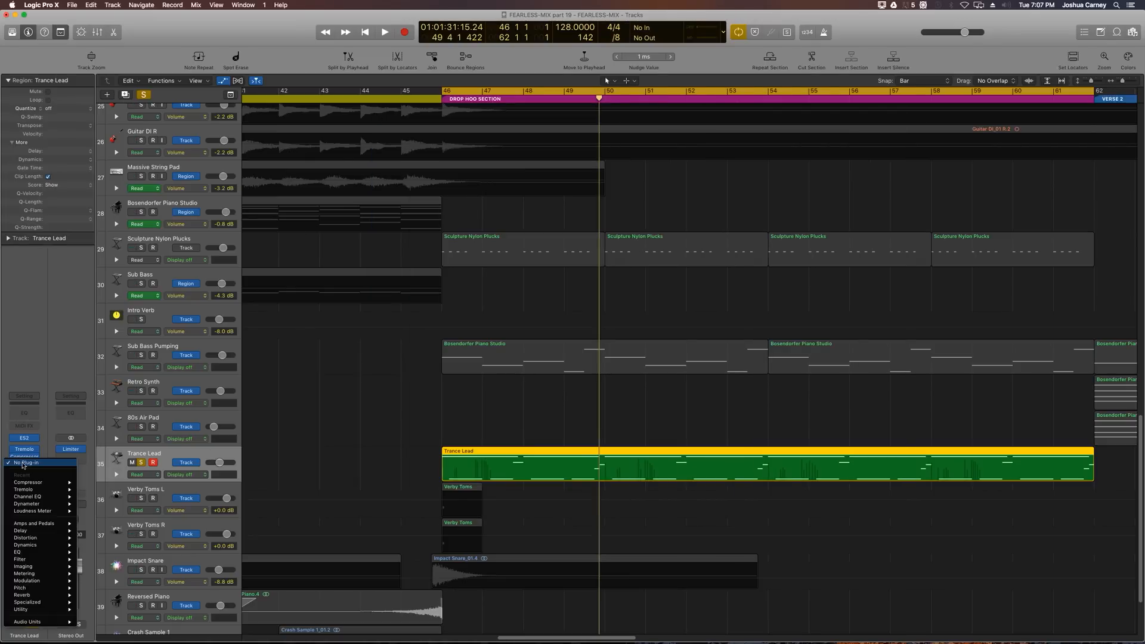
pyautogui.moveTo(25, 498)
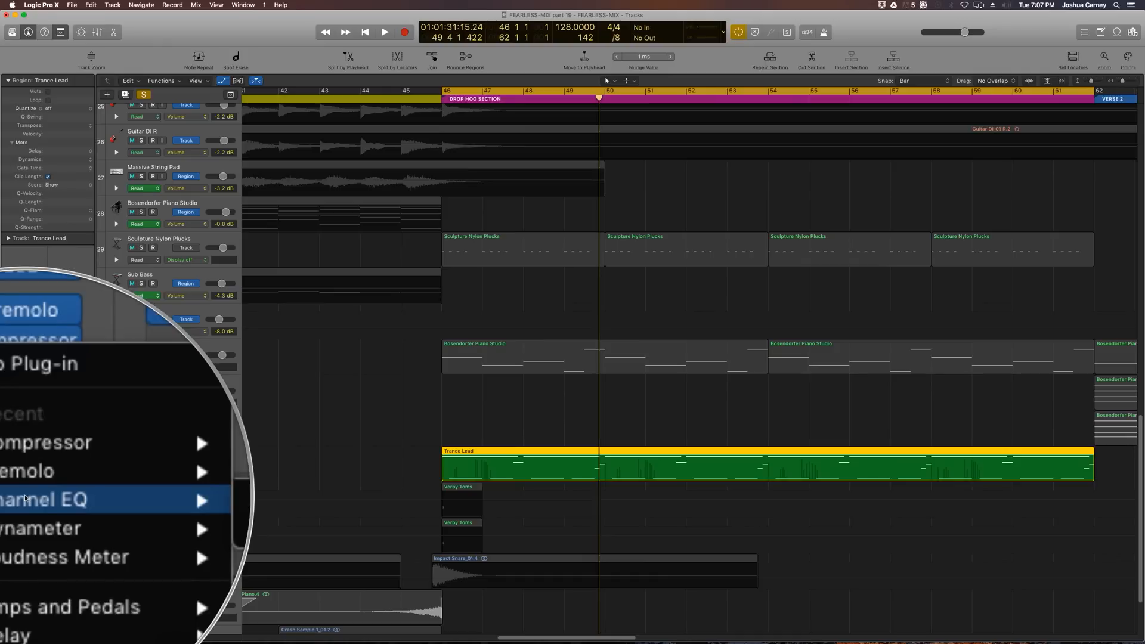
pyautogui.click(268, 343)
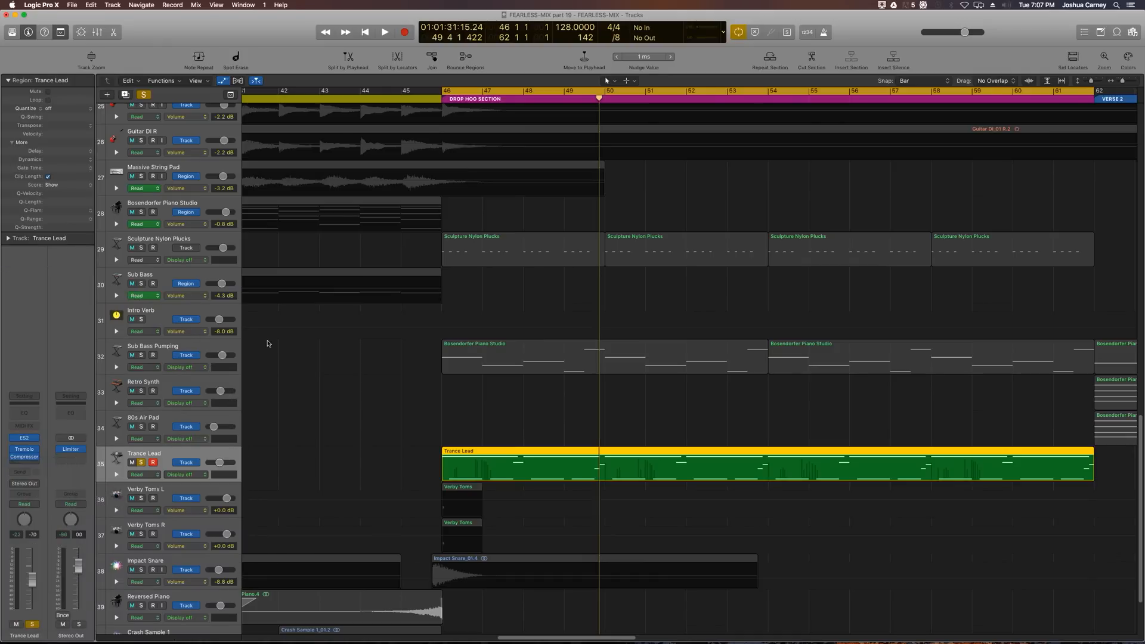
pyautogui.moveTo(302, 41); pyautogui.dragTo(452, 83)
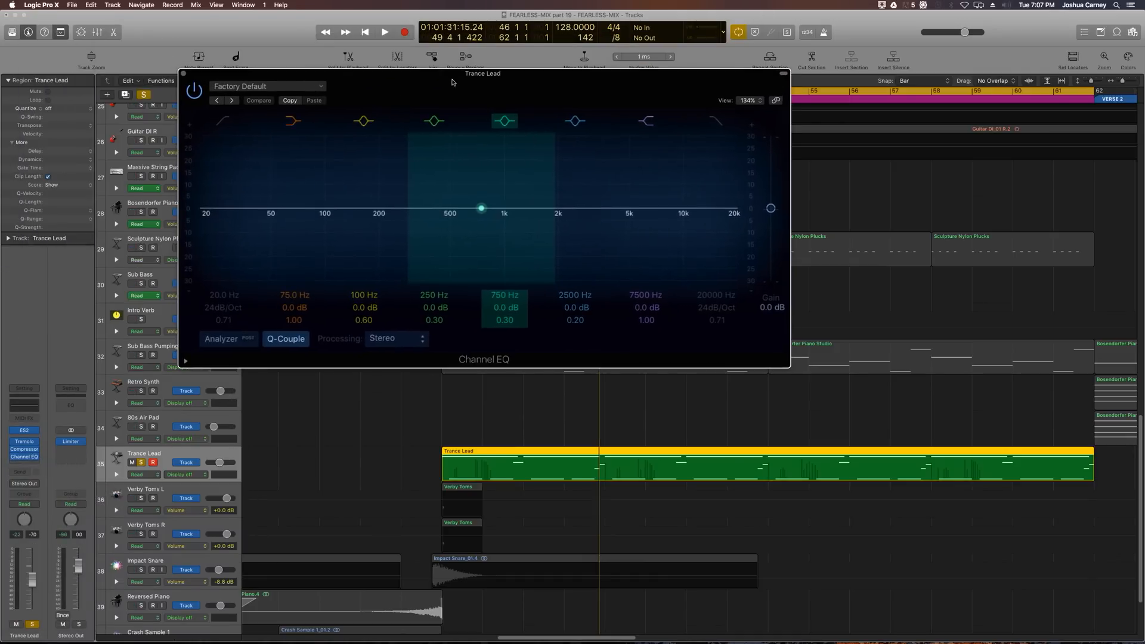
# Step: Enable the Channel EQ low-cut filter, set its frequency to 500 Hz, and start playback
pyautogui.click(223, 121)
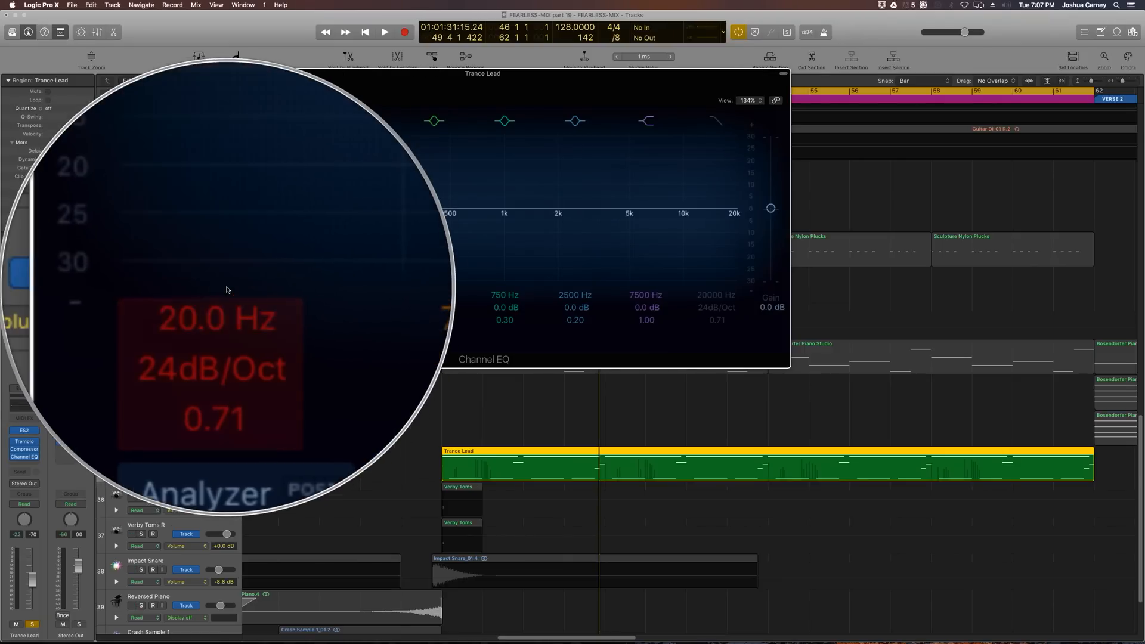
pyautogui.doubleClick(220, 295)
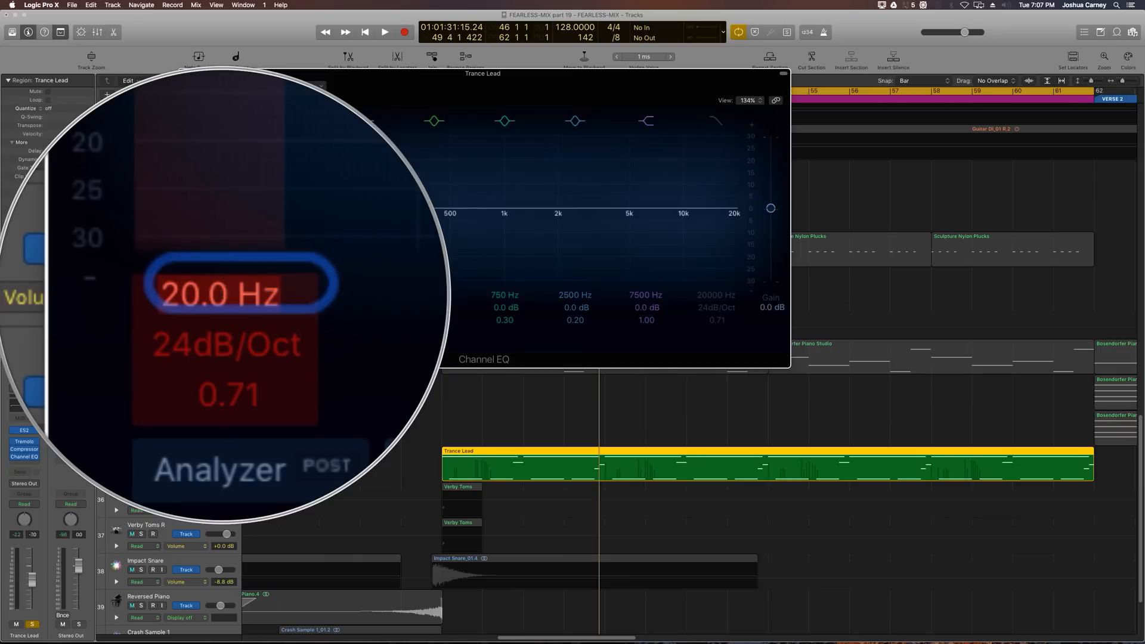
pyautogui.write('500')
pyautogui.press('Return')
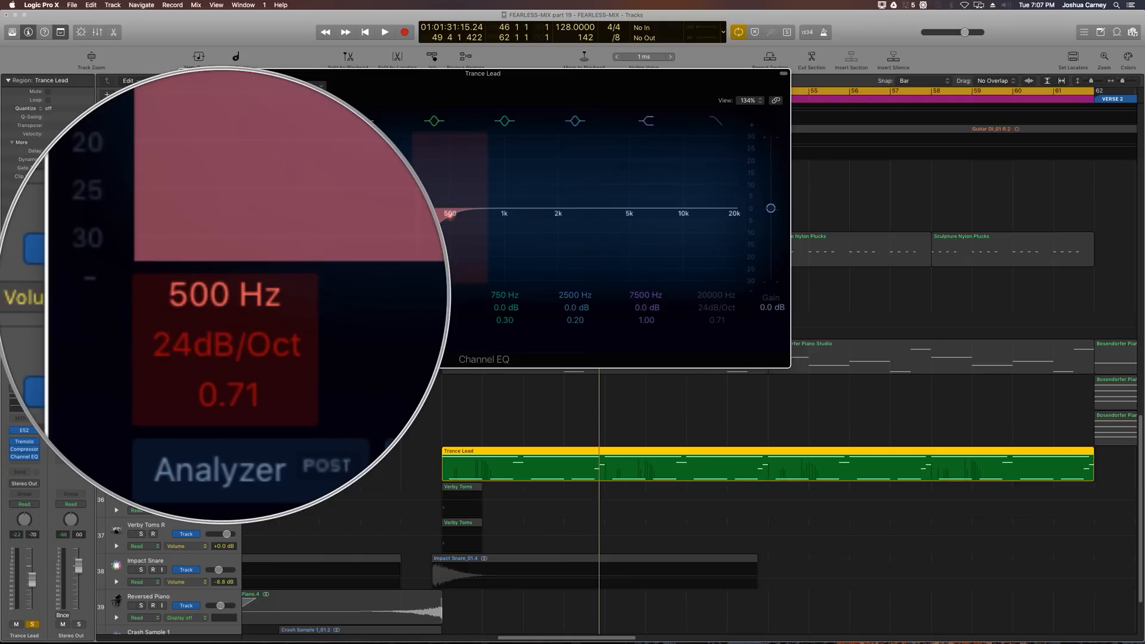
pyautogui.press('space')
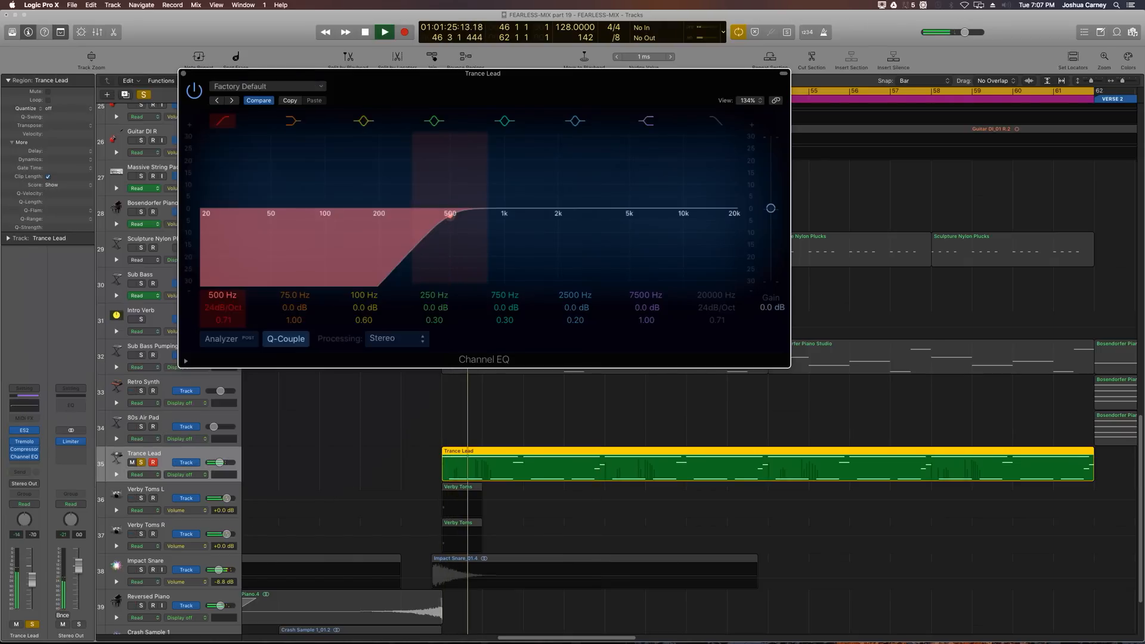
# Step: Lower the Channel EQ low-cut frequency to 470 Hz and audition the Trance Lead
pyautogui.moveTo(222, 294); pyautogui.dragTo(222, 298)
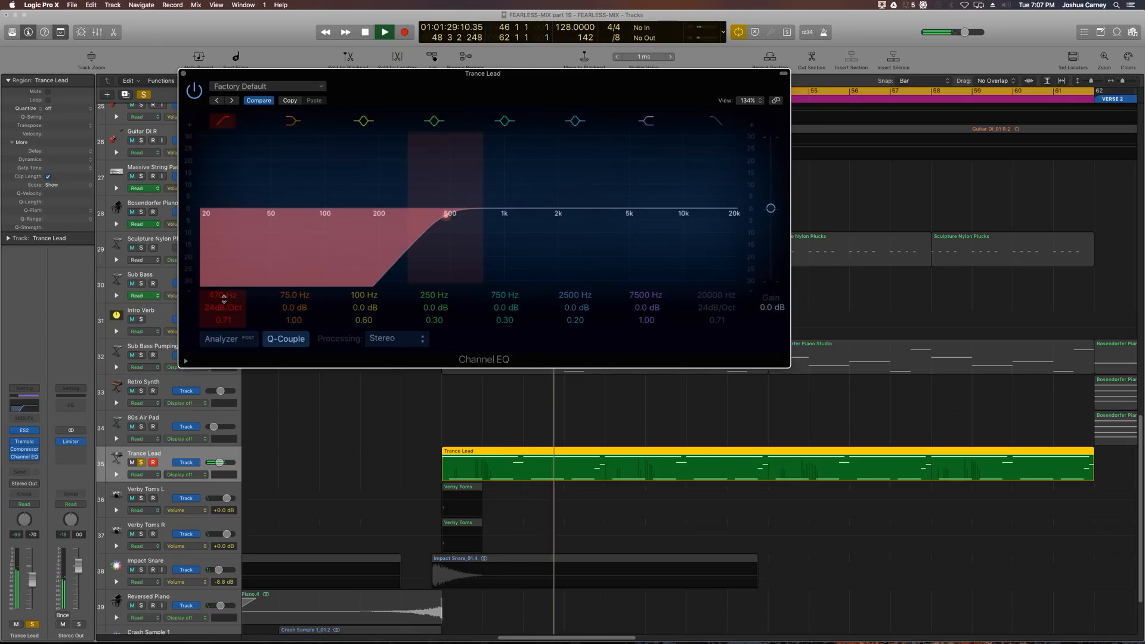
pyautogui.press('space')
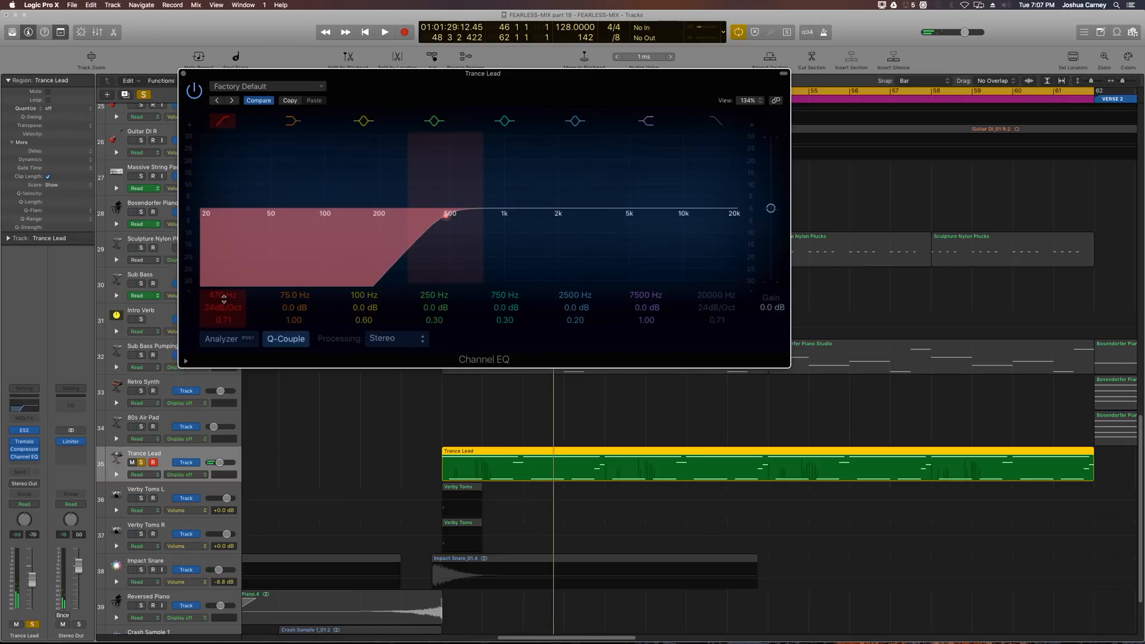
pyautogui.press('space')
# Step: Bypass the low-cut band to compare, close the Channel EQ window and stop playback
pyautogui.click(224, 113)
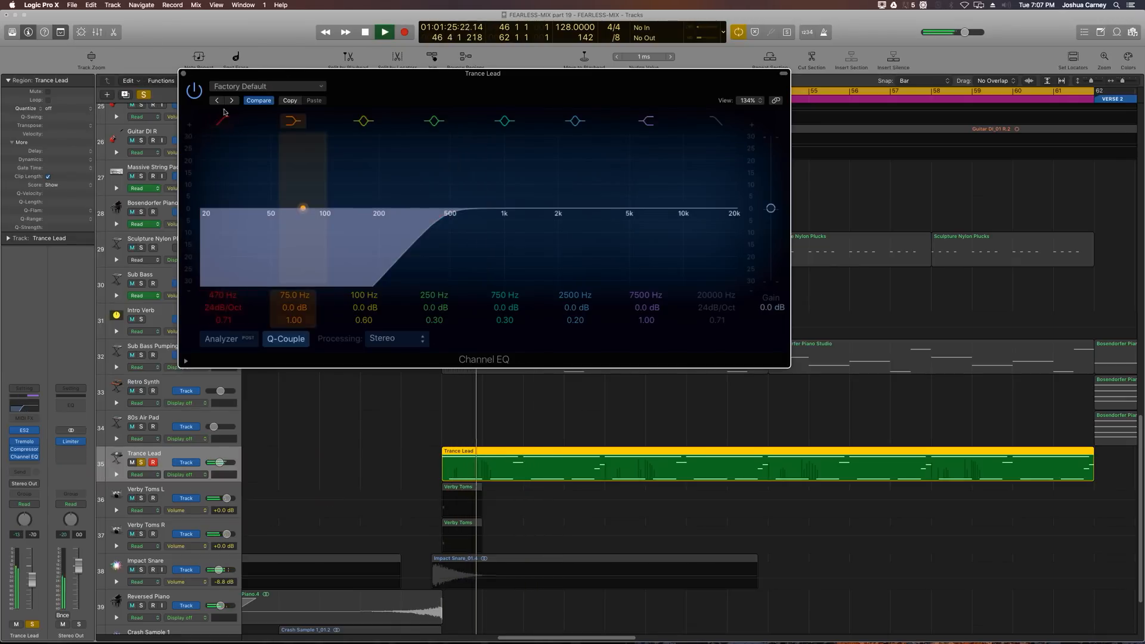
pyautogui.click(183, 74)
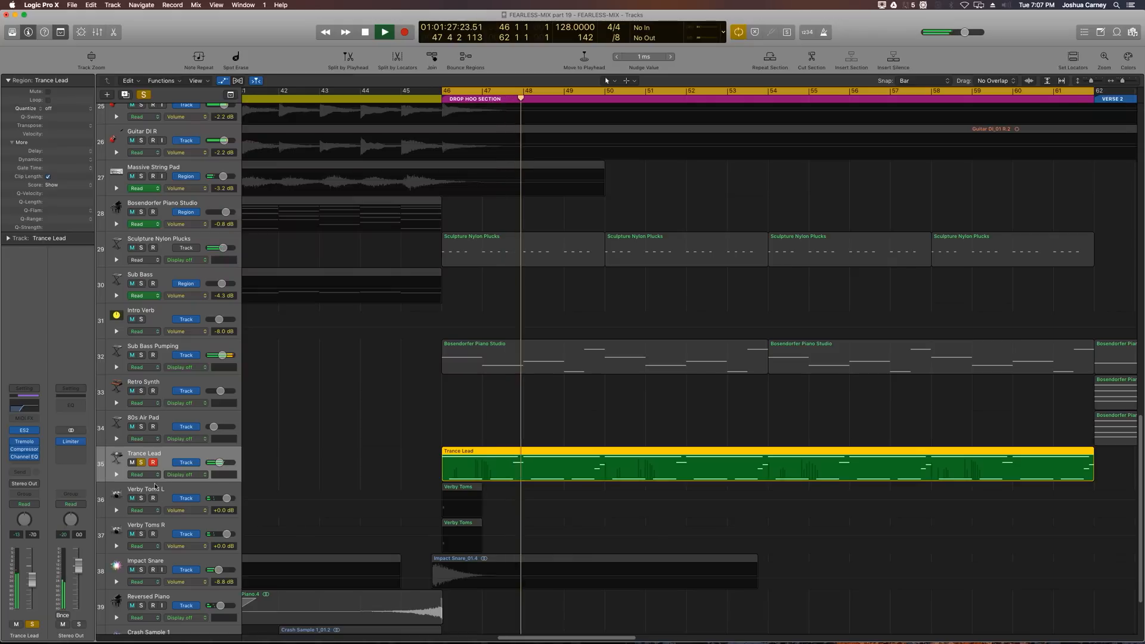
pyautogui.press('space')
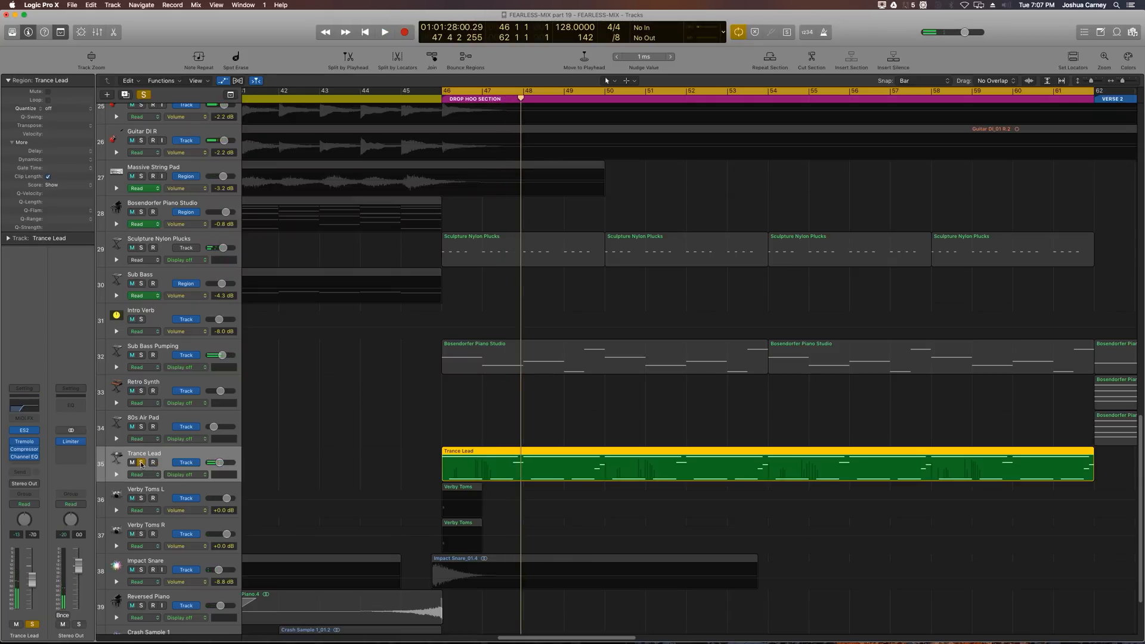
# Step: Insert a Stereo Delay (Stereo) after the Channel EQ on the Trance Lead track
pyautogui.click(141, 462)
pyautogui.click(141, 462)
pyautogui.click(29, 464)
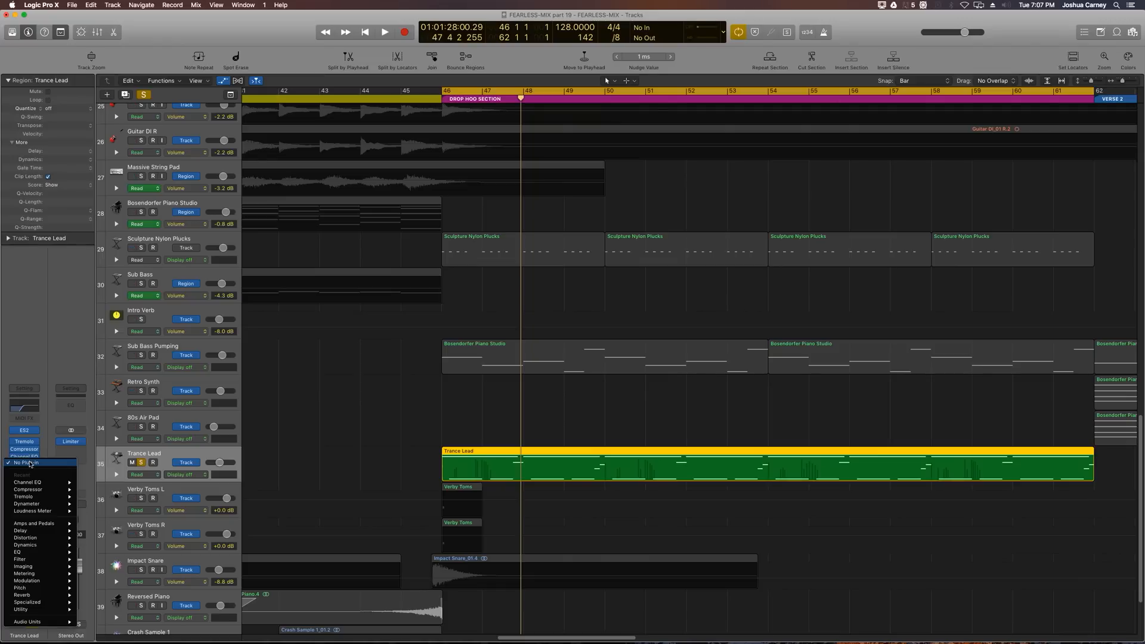
pyautogui.moveTo(34, 595)
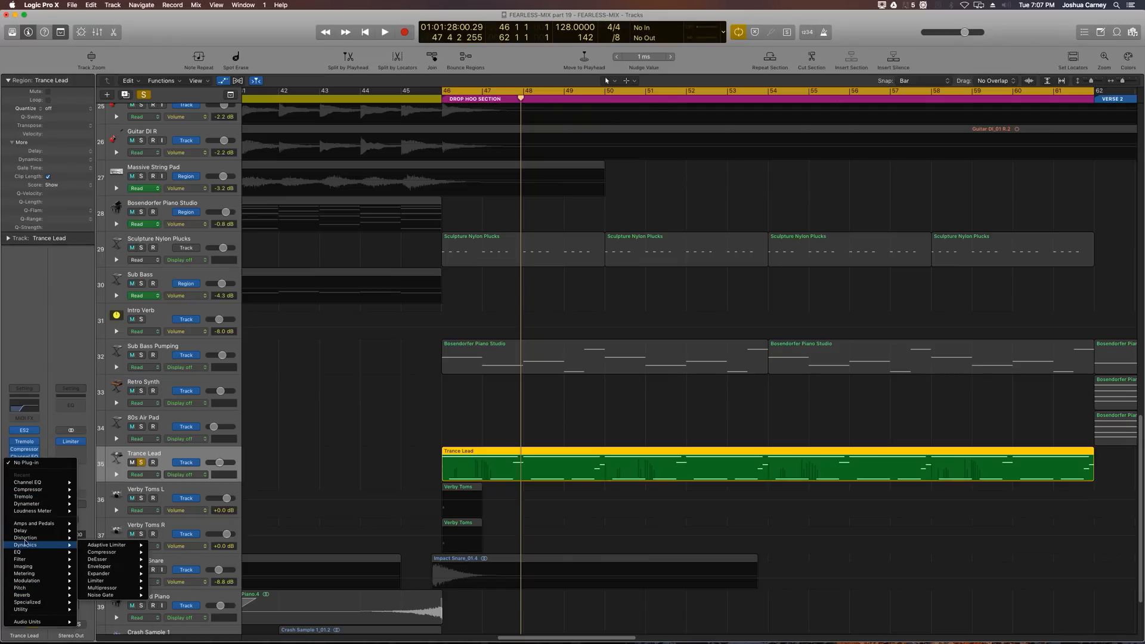
pyautogui.moveTo(26, 532)
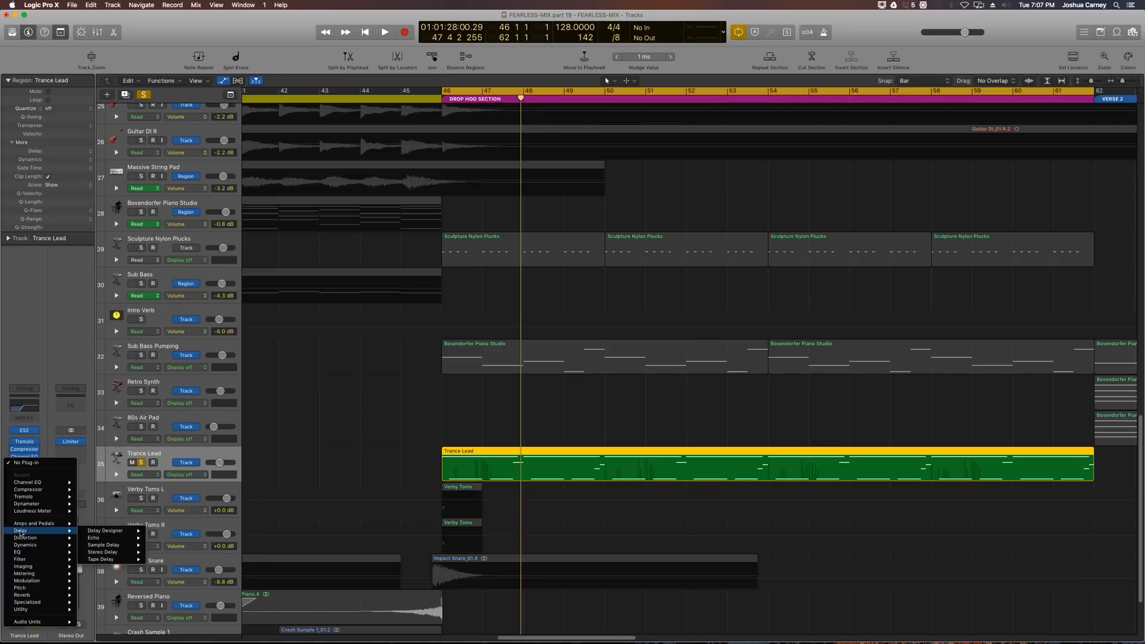
pyautogui.moveTo(110, 535)
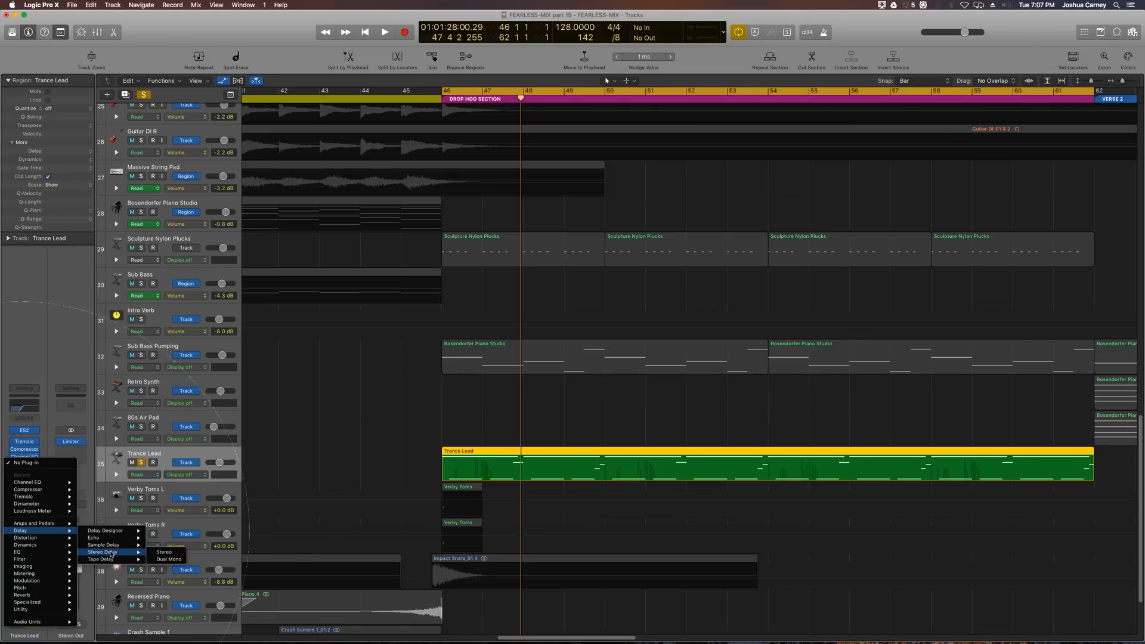
pyautogui.click(173, 552)
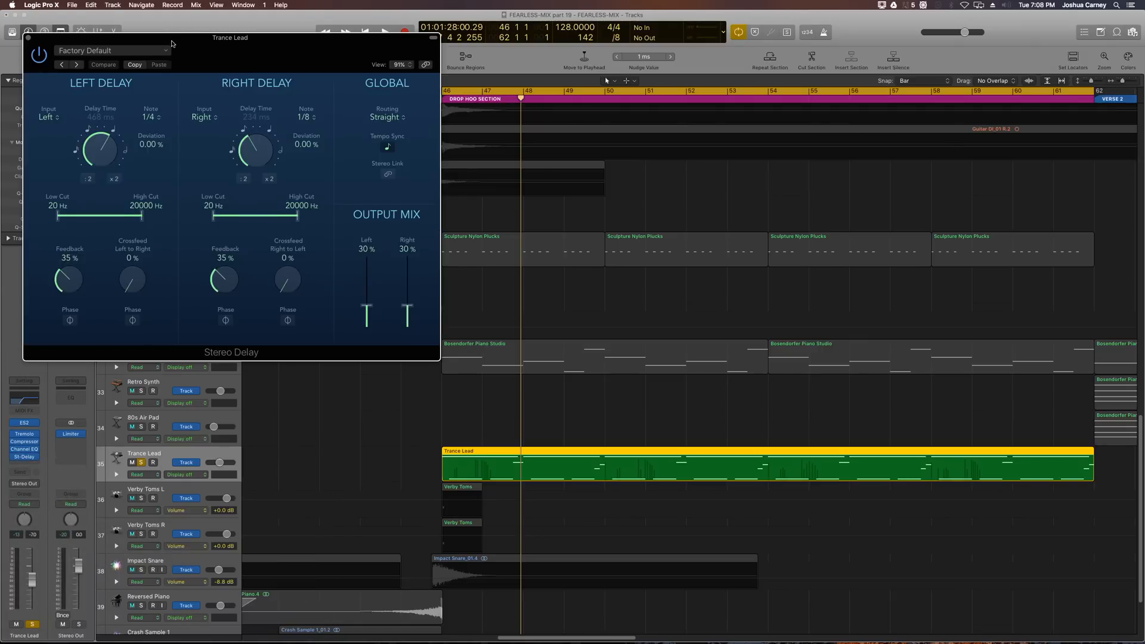
# Step: Set the Stereo Delay's left low cut to about 57 Hz and left high cut to 3900 Hz
pyautogui.moveTo(168, 41); pyautogui.dragTo(278, 103)
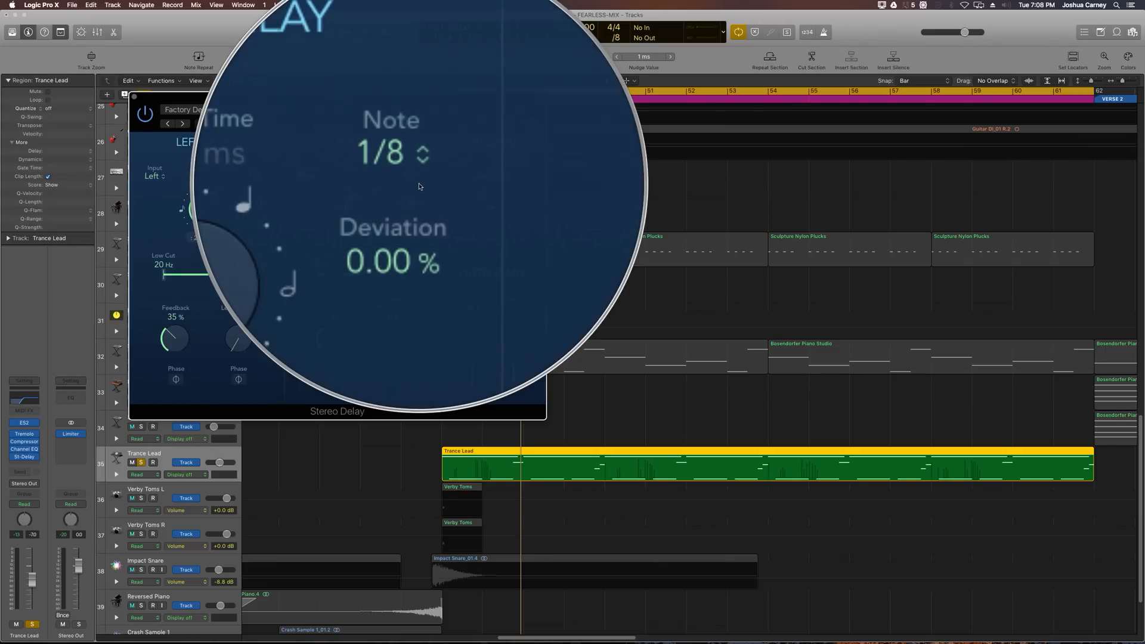
pyautogui.moveTo(245, 277); pyautogui.dragTo(212, 275)
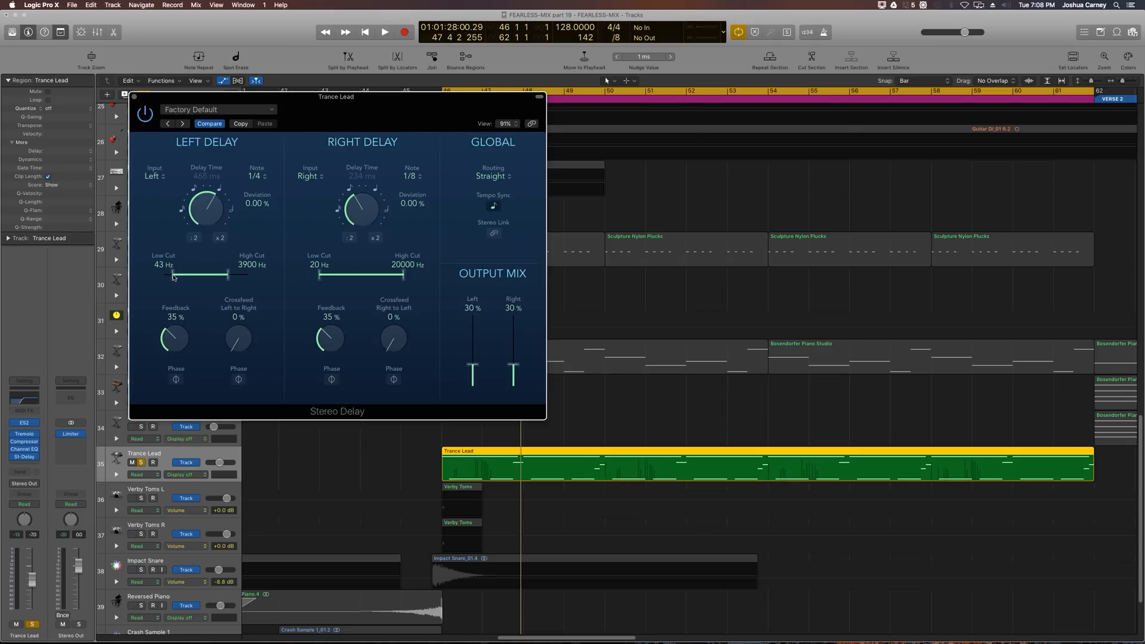
pyautogui.moveTo(173, 276); pyautogui.dragTo(177, 277)
# Step: Set the right delay's filter range to about 45 Hz low cut and 5000 Hz high cut, and audition it
pyautogui.moveTo(404, 276); pyautogui.dragTo(329, 279)
pyautogui.press('space')
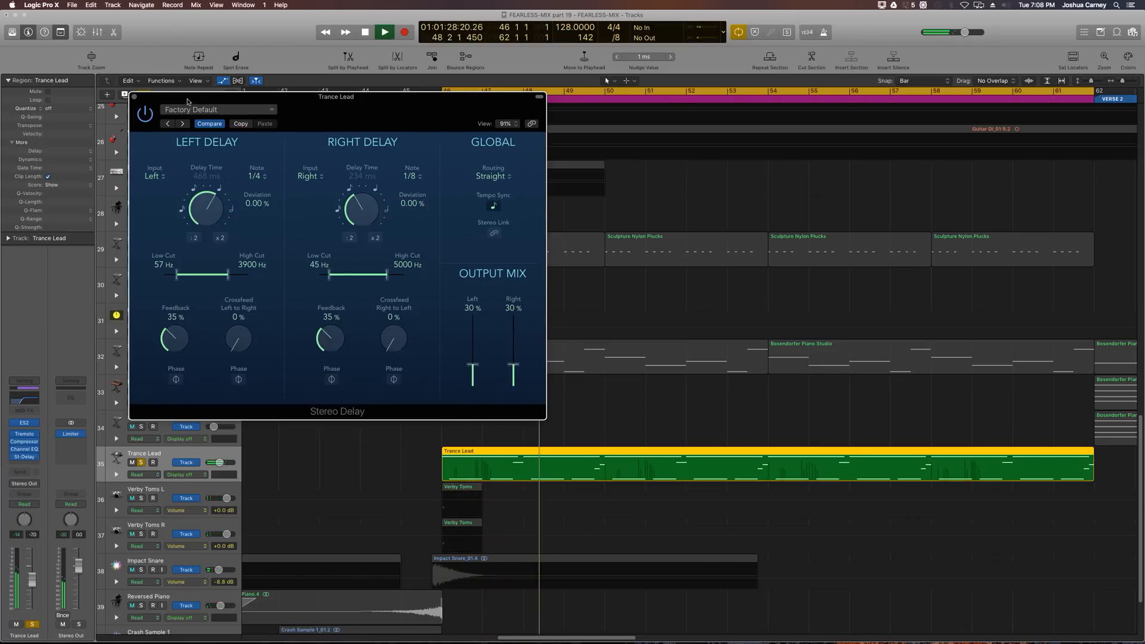
pyautogui.press('space')
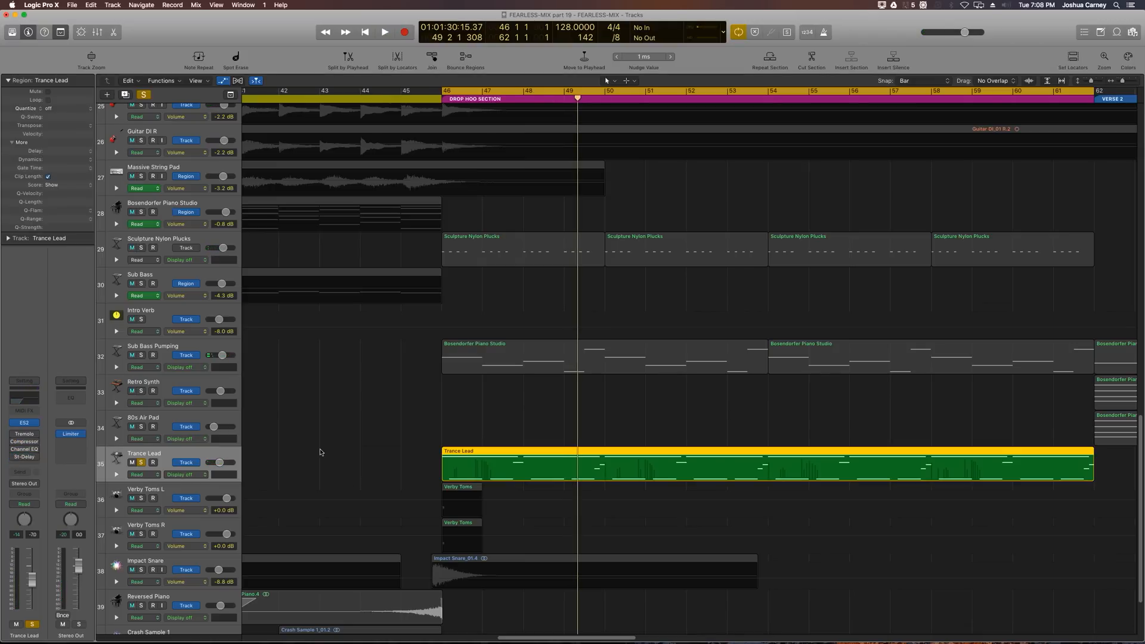
# Step: Play the drop section and zoom out to audition the delayed Trance Lead in context
pyautogui.press('space')
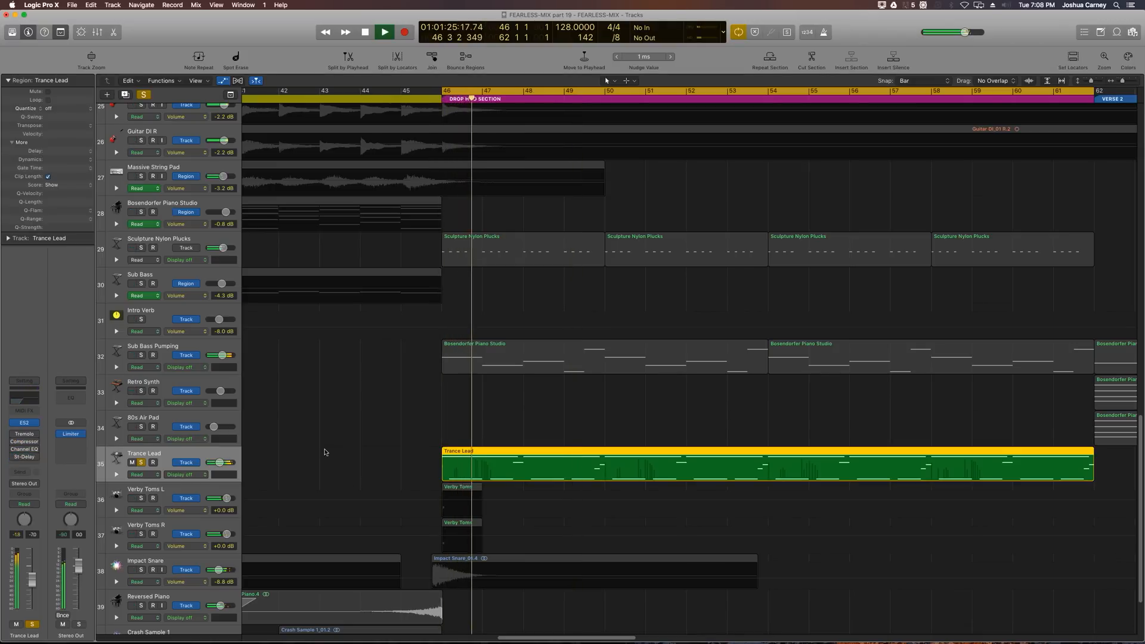
pyautogui.press('space')
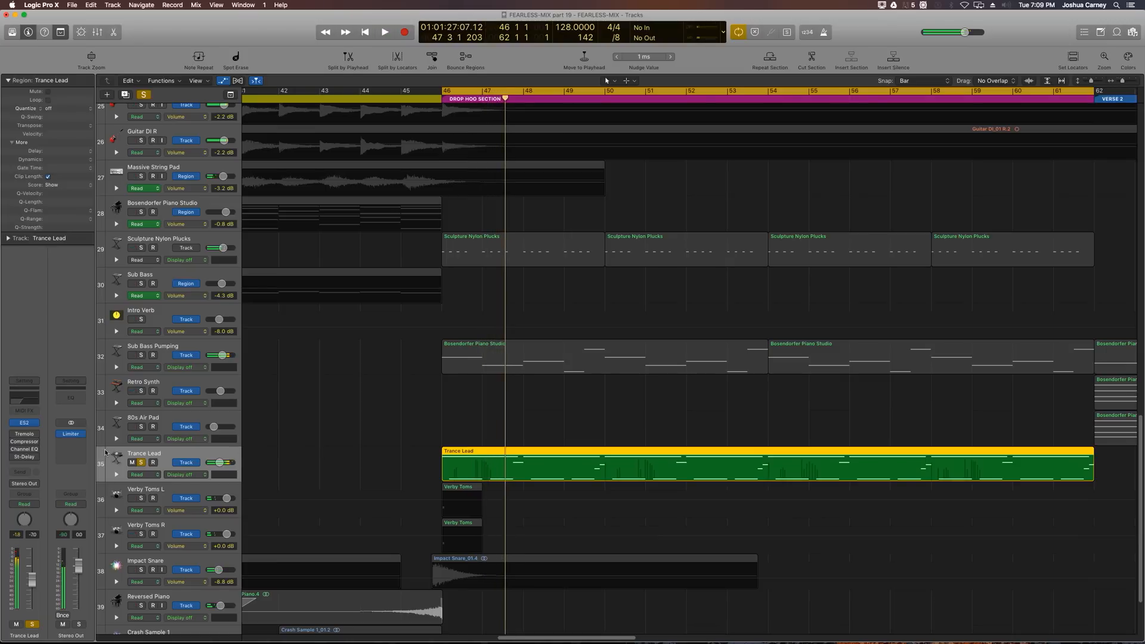
pyautogui.moveTo(13, 434); pyautogui.dragTo(12, 457)
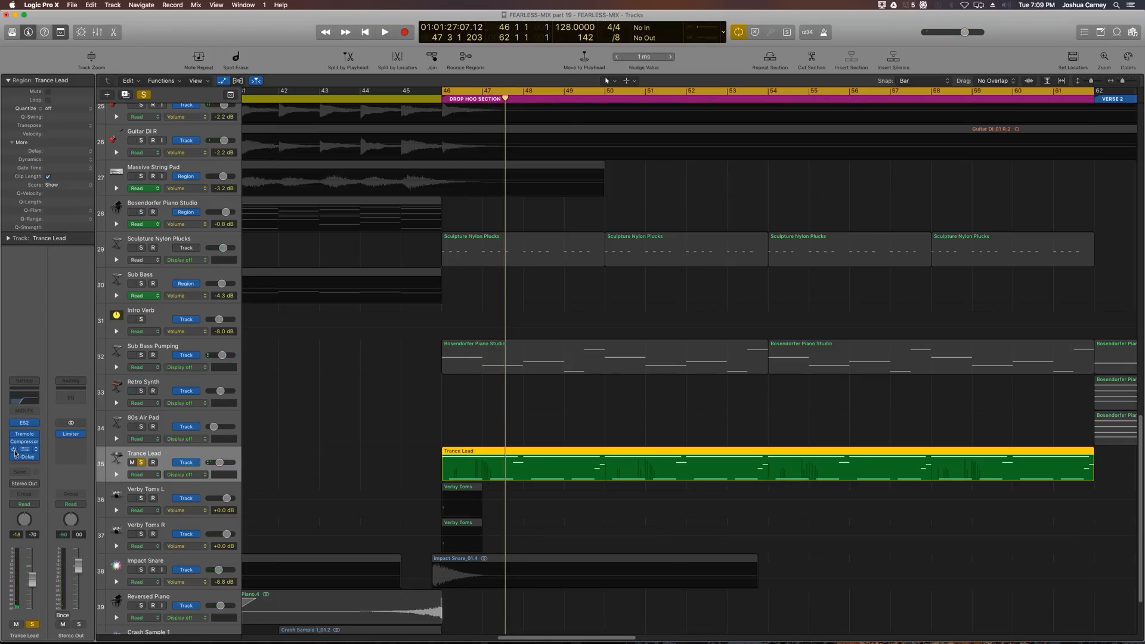
pyautogui.press('space')
pyautogui.press('super+Left')
pyautogui.press('super+Left')
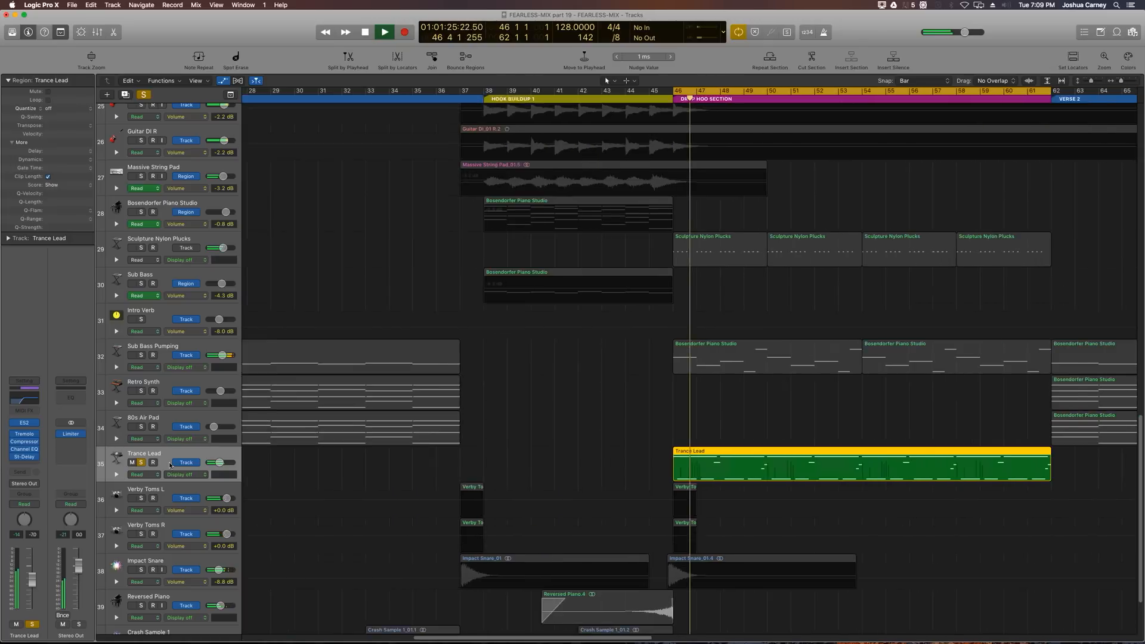
pyautogui.press('super+Left')
pyautogui.press('super+Left')
pyautogui.press('super+Left')
pyautogui.press('space')
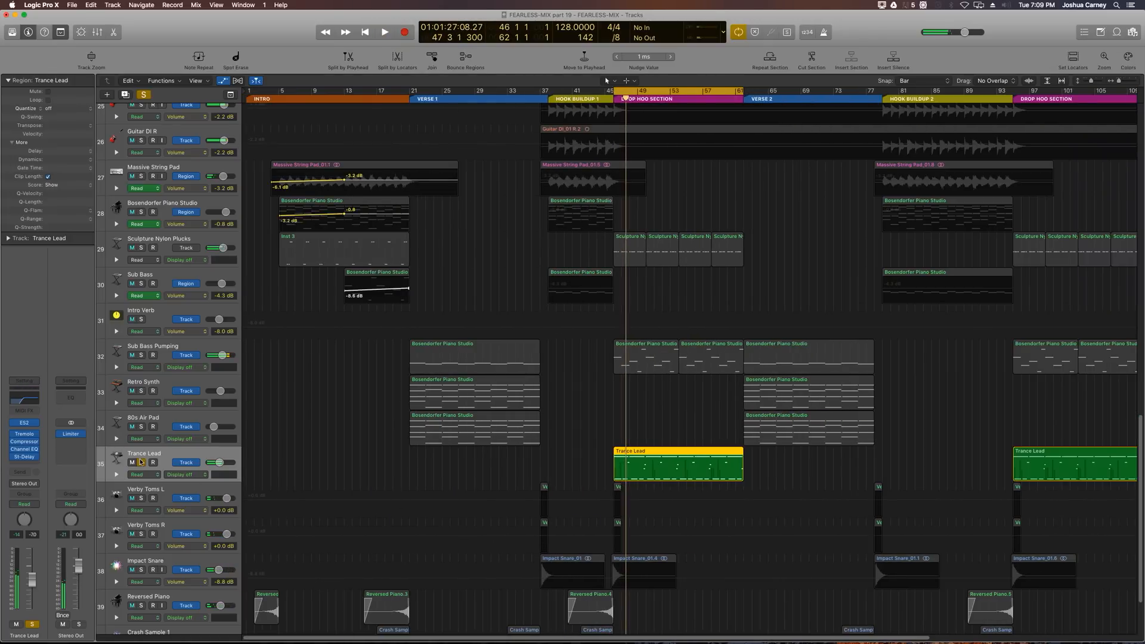
# Step: Unsolo the Trance Lead track and play the full mix
pyautogui.click(141, 462)
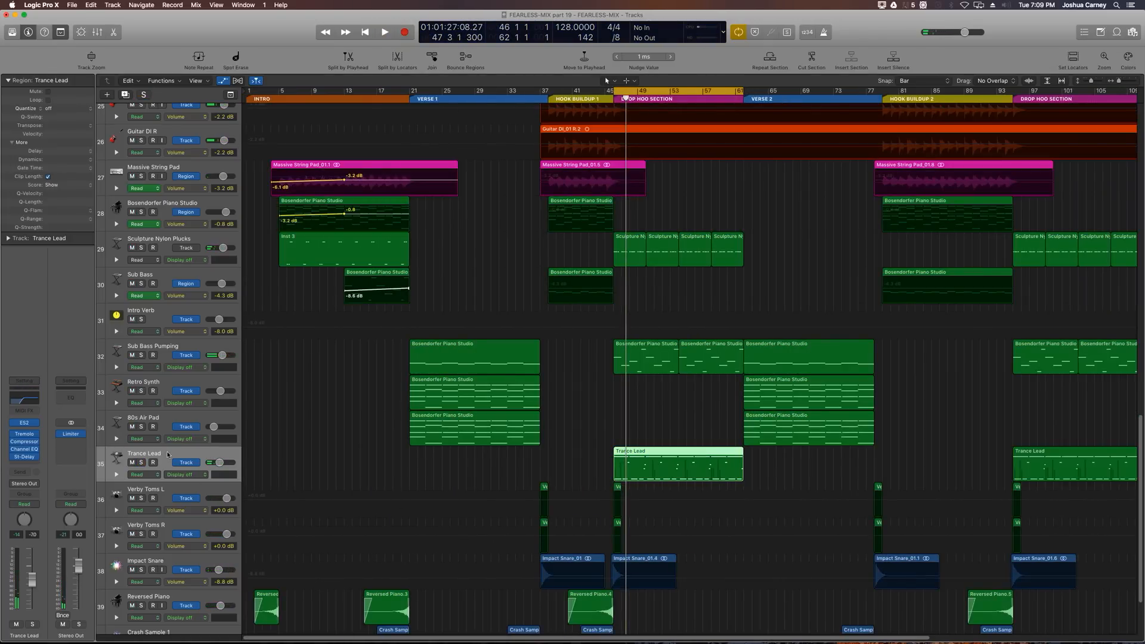
pyautogui.press('space')
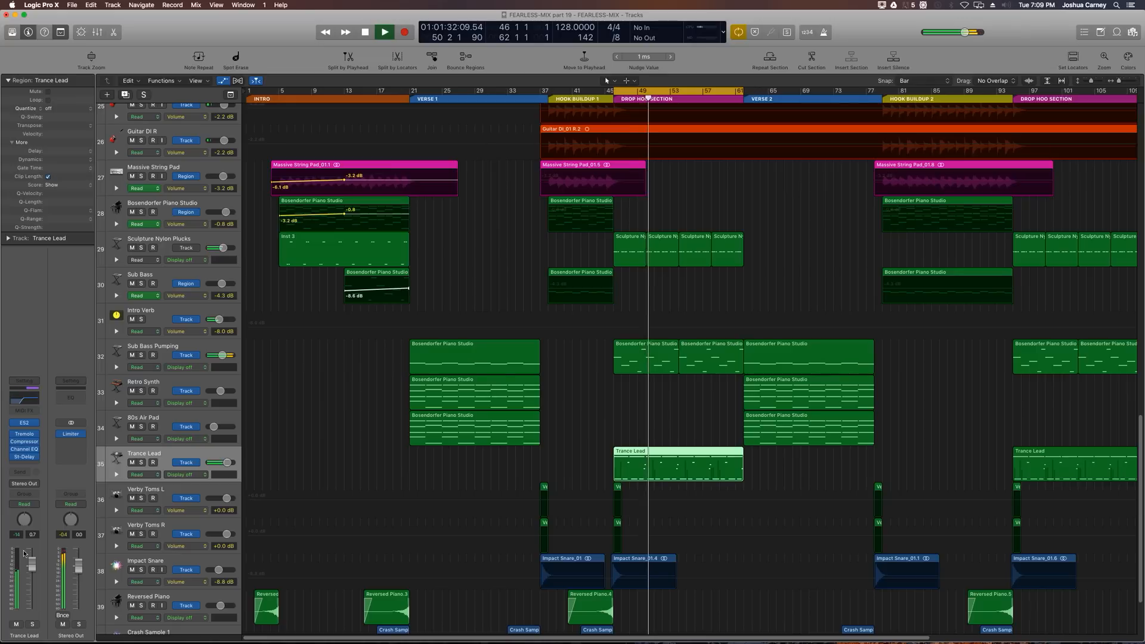
pyautogui.press('space')
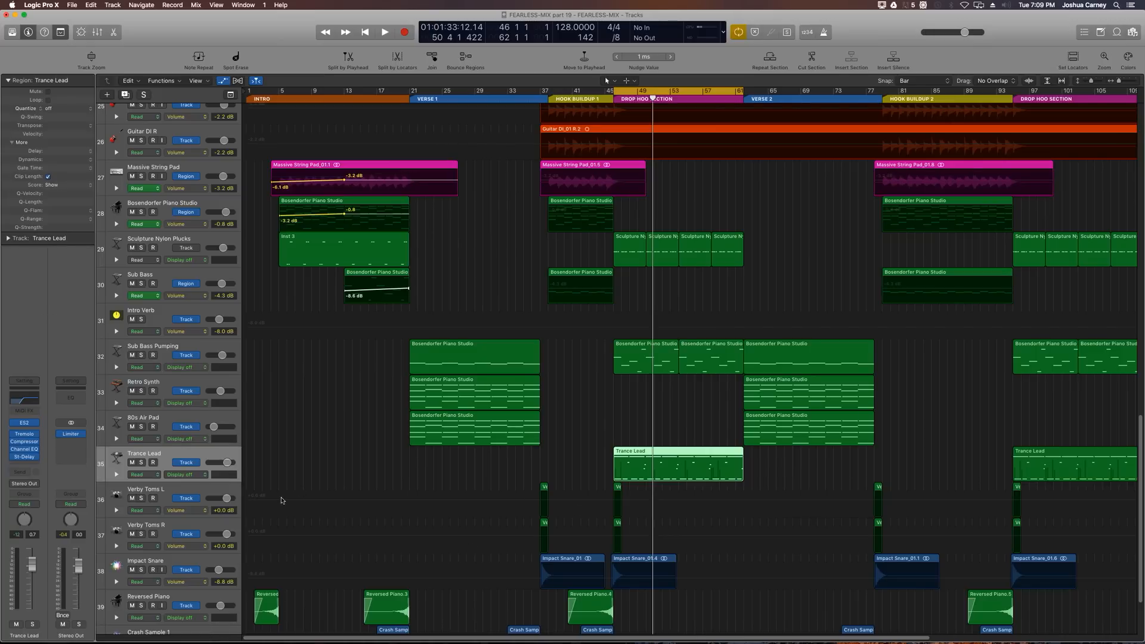
pyautogui.moveTo(35, 564); pyautogui.dragTo(34, 573)
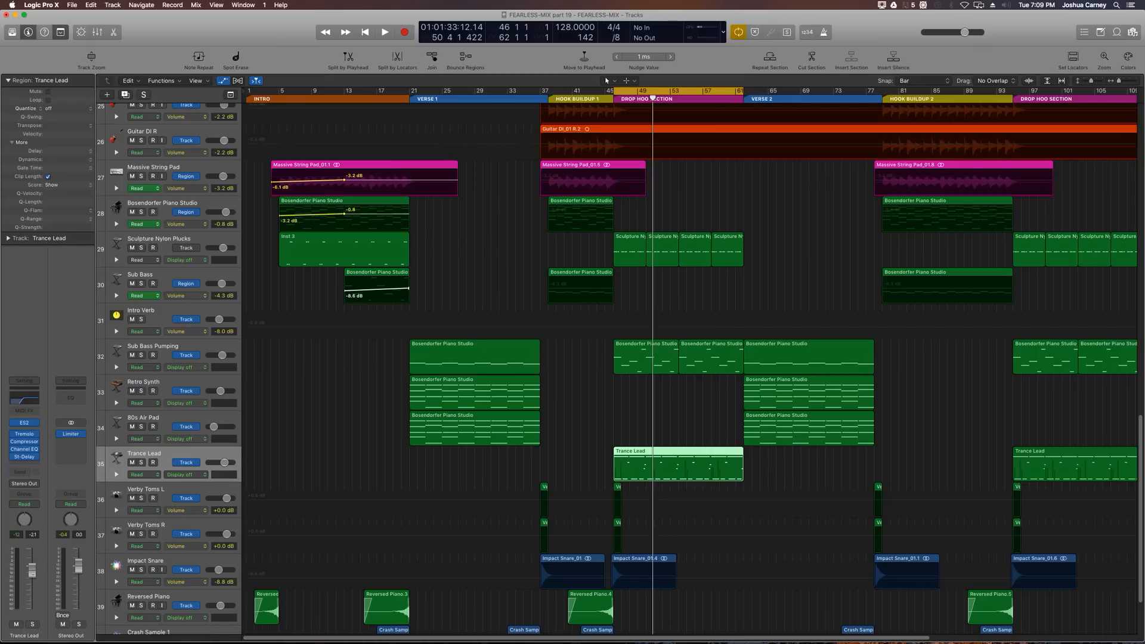
pyautogui.click(25, 425)
pyautogui.moveTo(385, 127); pyautogui.dragTo(385, 128)
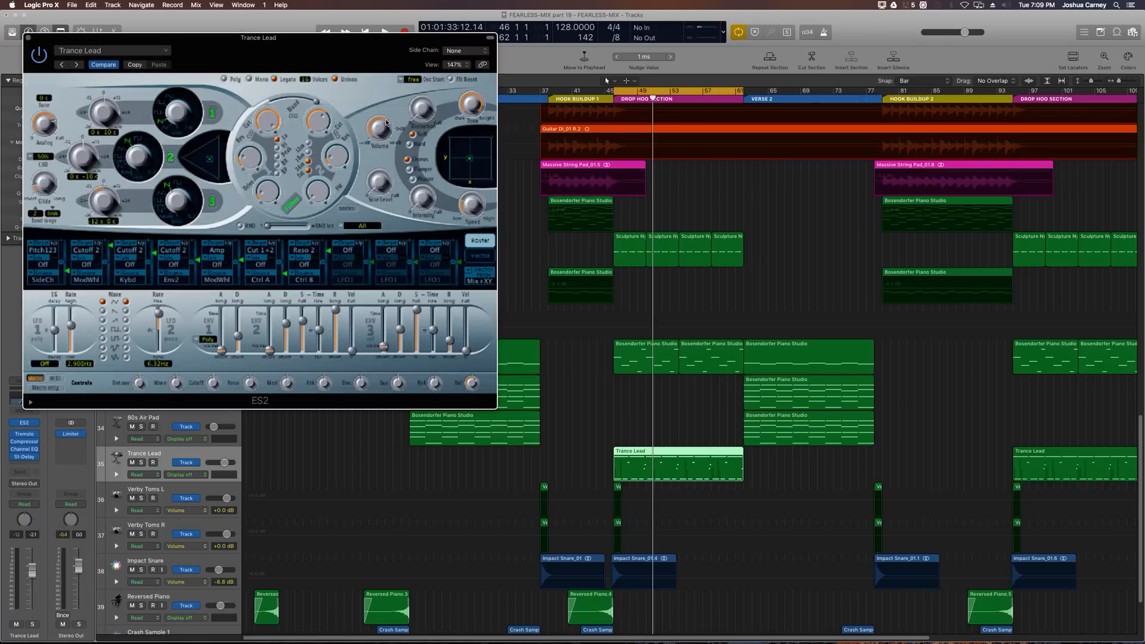
pyautogui.press('space')
pyautogui.moveTo(387, 123); pyautogui.dragTo(378, 105)
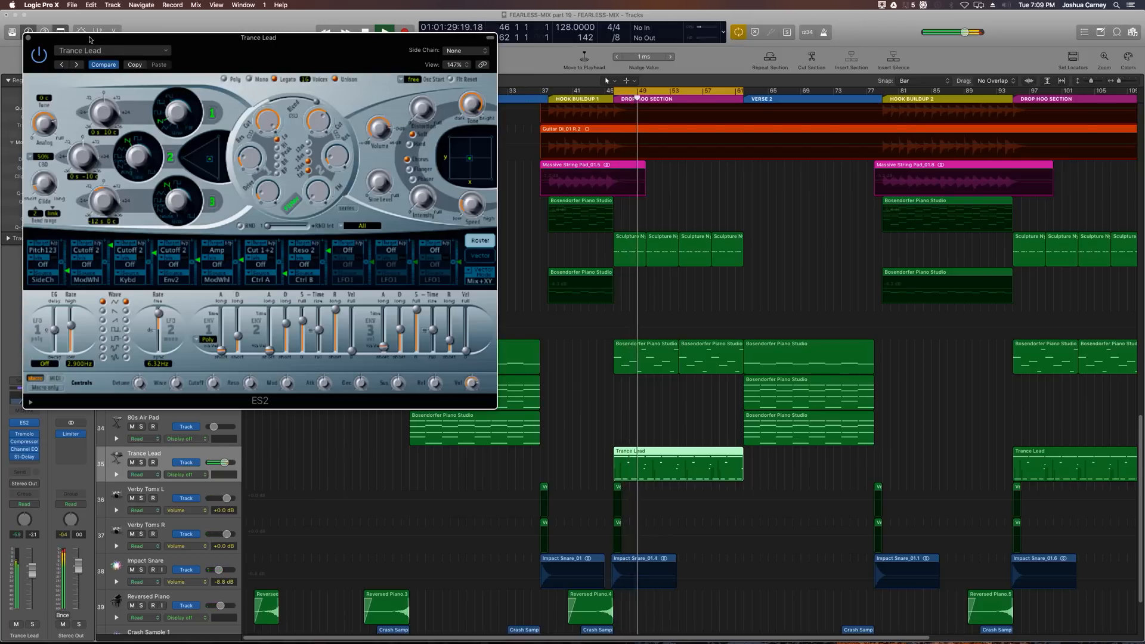
pyautogui.click(27, 37)
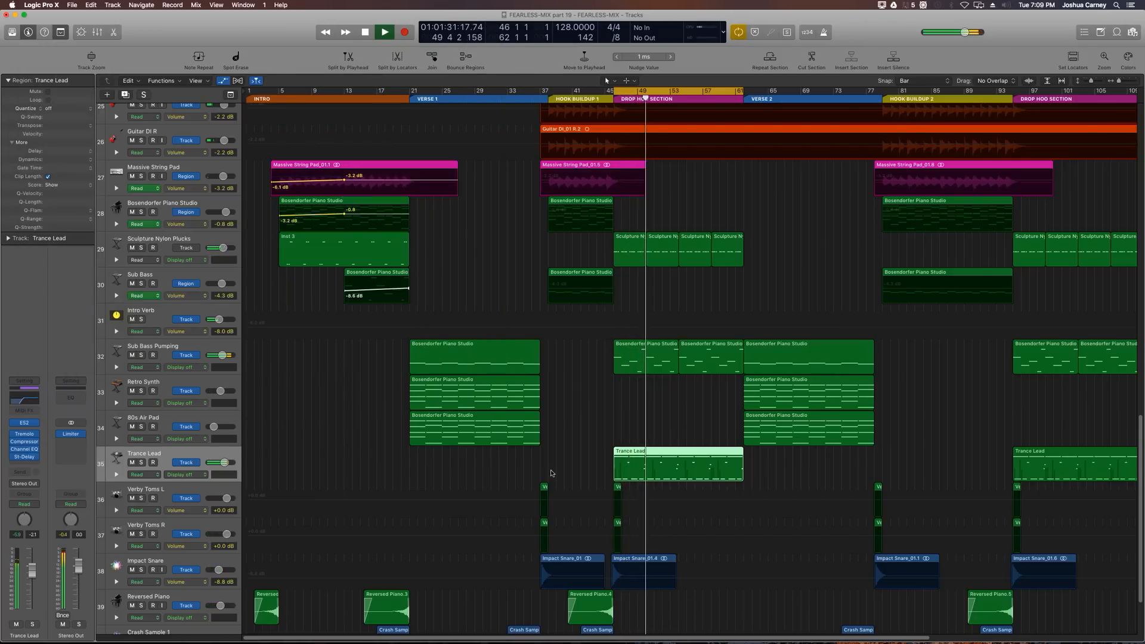
pyautogui.press('space')
# Step: Turn off cycle mode and zoom out to show the whole arrangement
pyautogui.press('c')
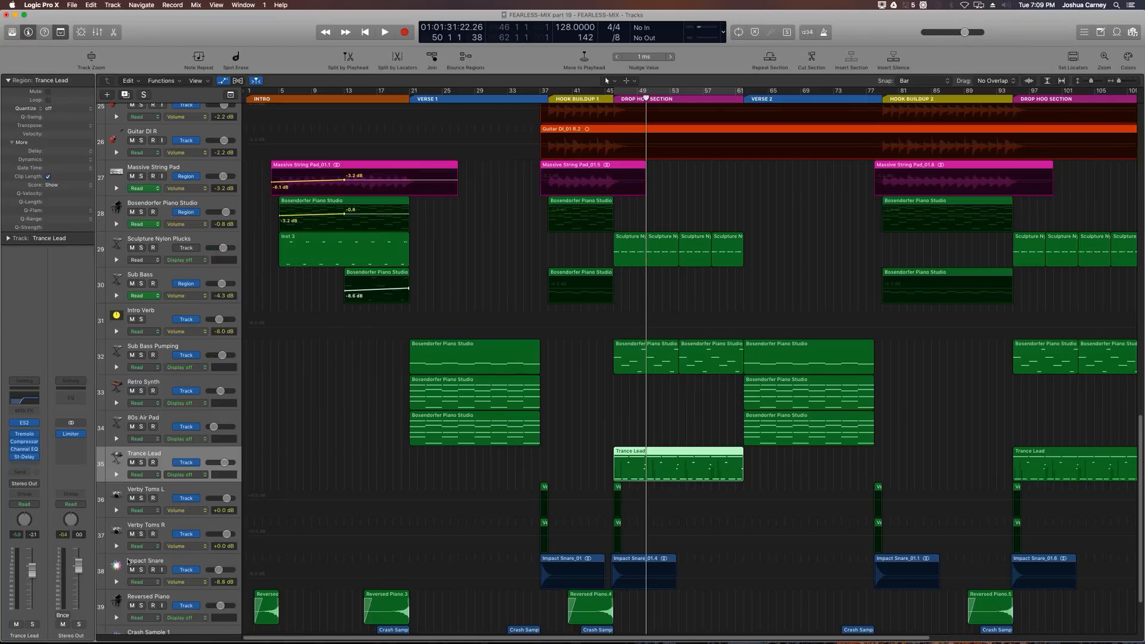
pyautogui.press('super+Left')
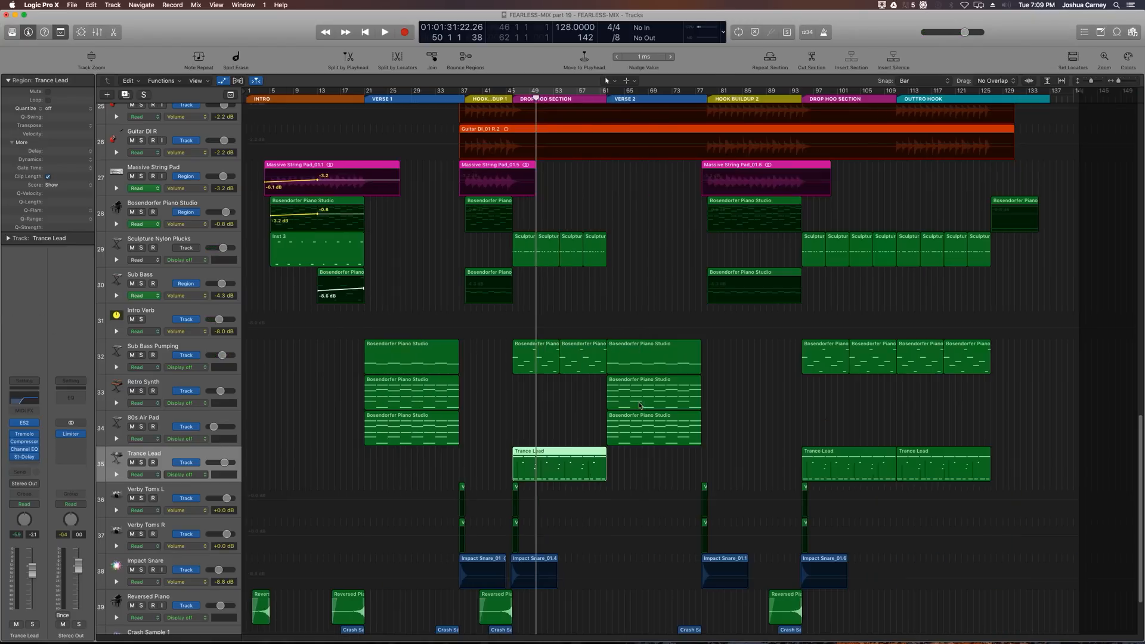
pyautogui.press('super+Right')
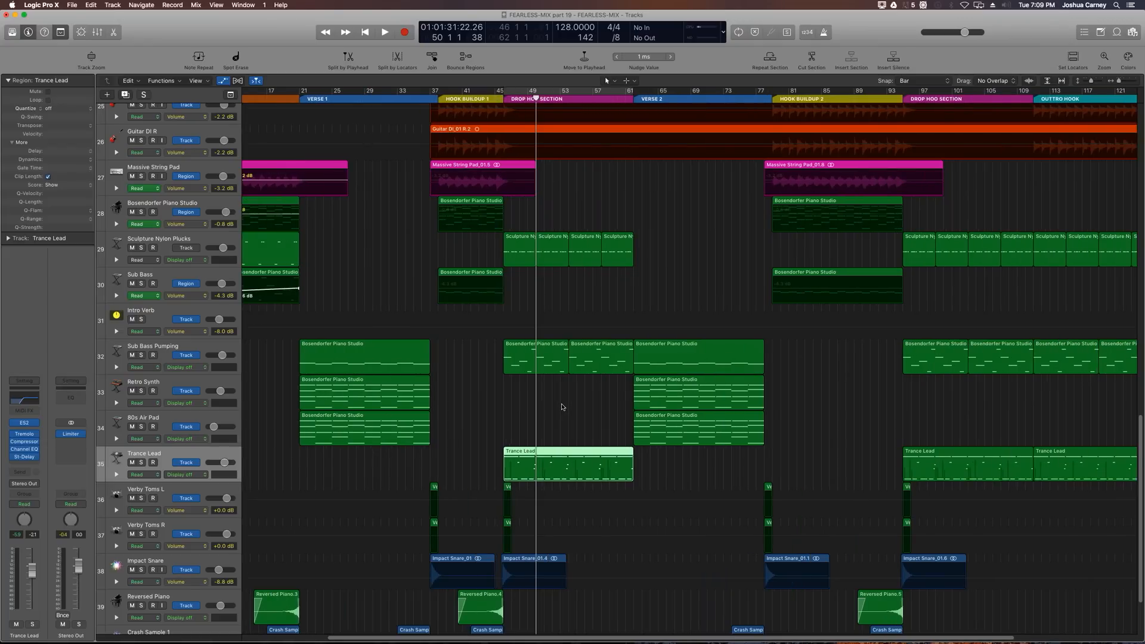
pyautogui.press('super+Left')
pyautogui.press('super+Up')
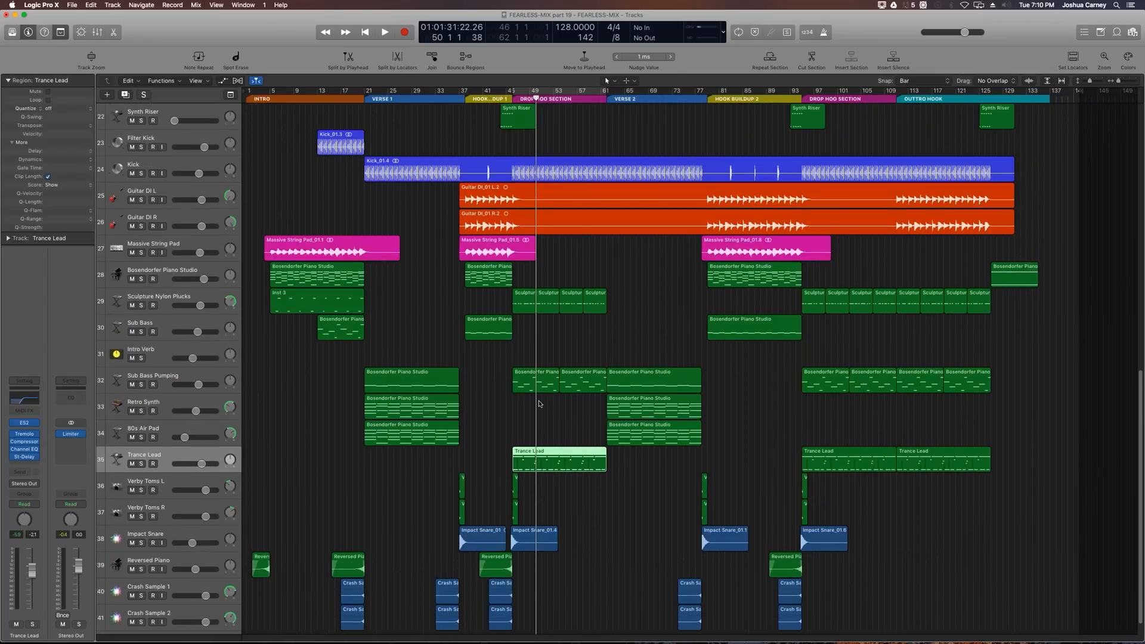
# Step: Show track automation and move the playhead to the start of Hook Buildup 2
pyautogui.press('a')
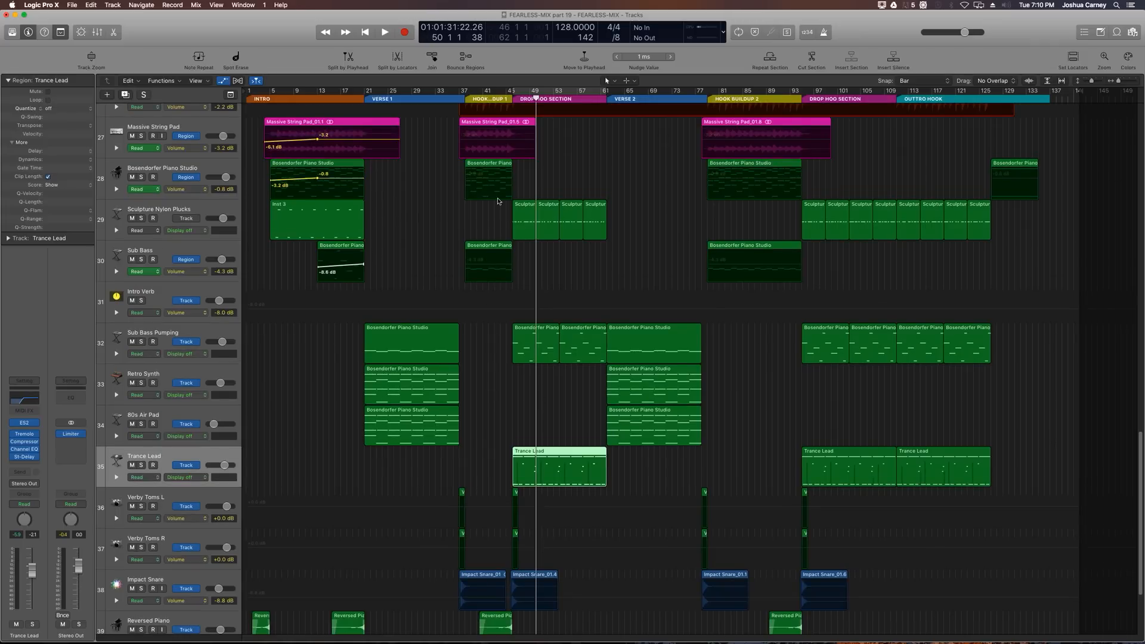
pyautogui.click(477, 94)
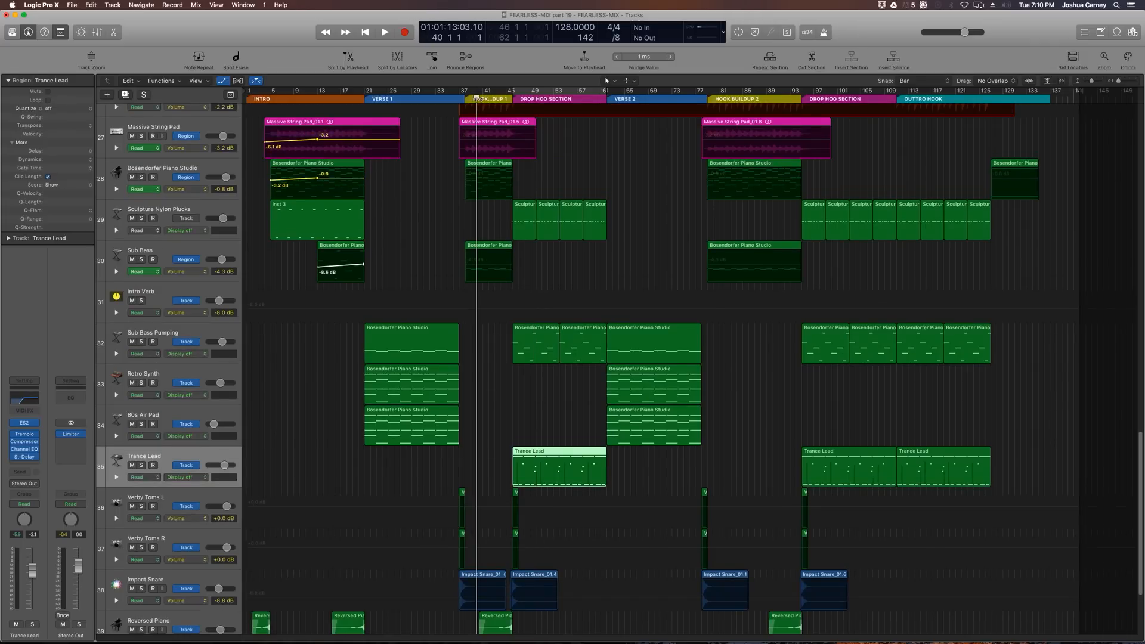
pyautogui.click(722, 98)
pyautogui.press('super+Right')
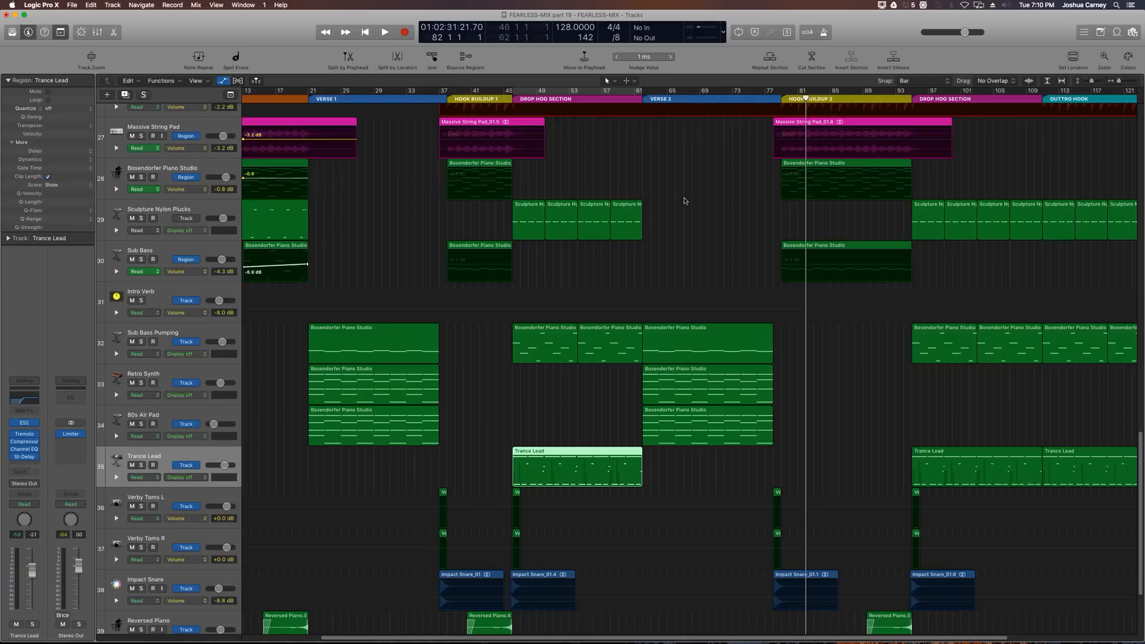
pyautogui.press('super+Left')
pyautogui.press('super+Left')
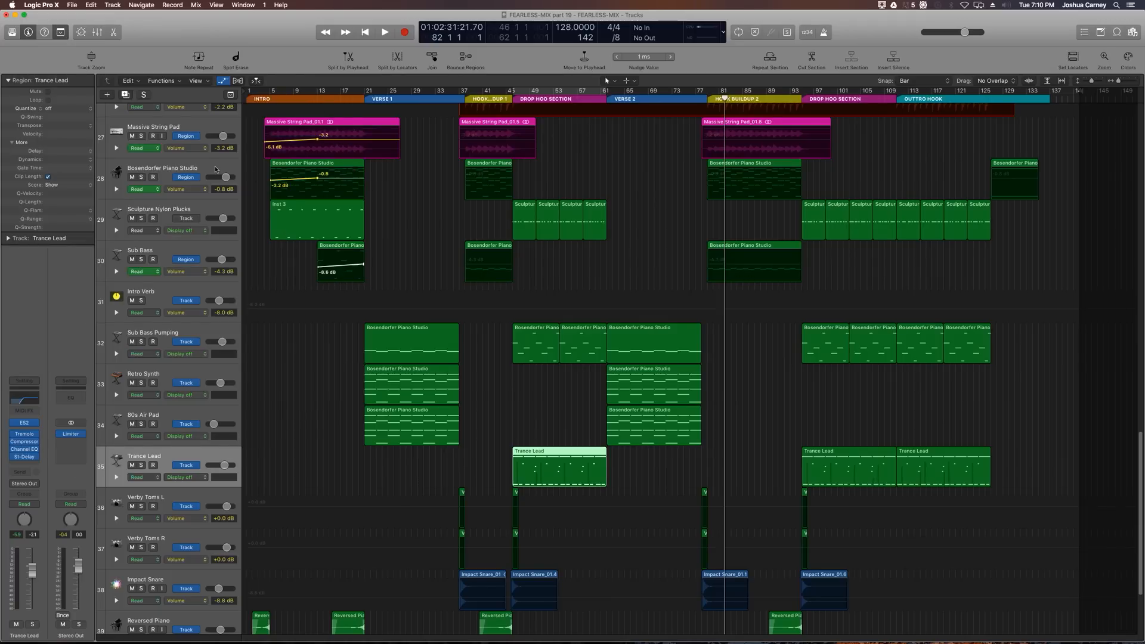
# Step: Add volume automation points at bar 45 on the Bosendorfer Piano Studio and Massive String Pad regions in Hook Buildup 1
pyautogui.click(216, 169)
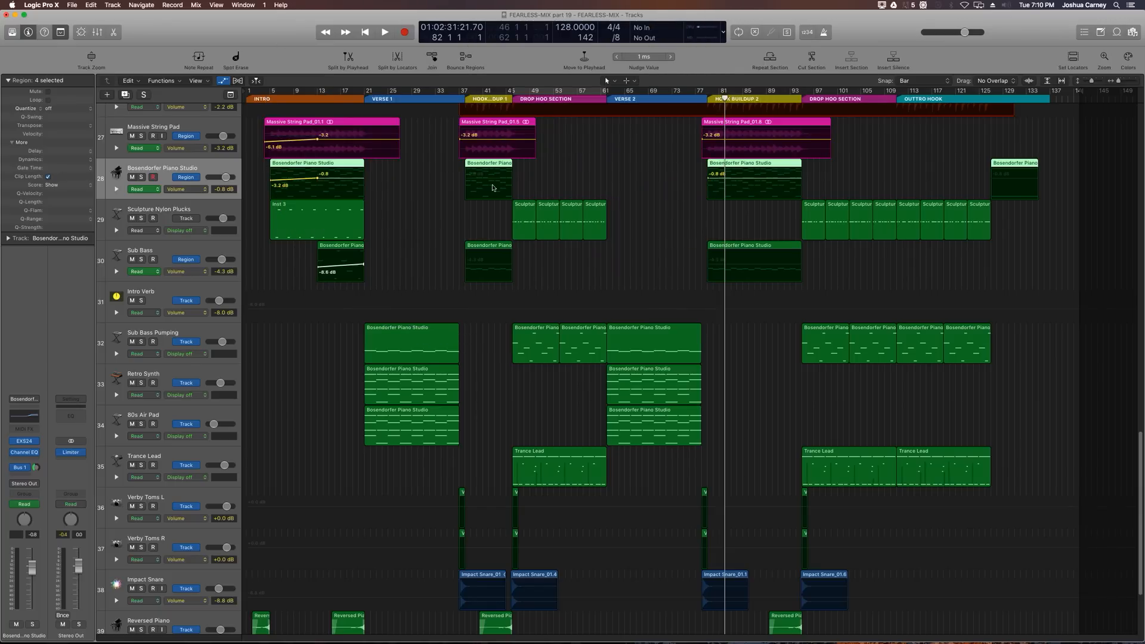
pyautogui.click(468, 100)
pyautogui.press('super+Right')
pyautogui.press('super+Right')
pyautogui.hscroll(4, 524, 114)
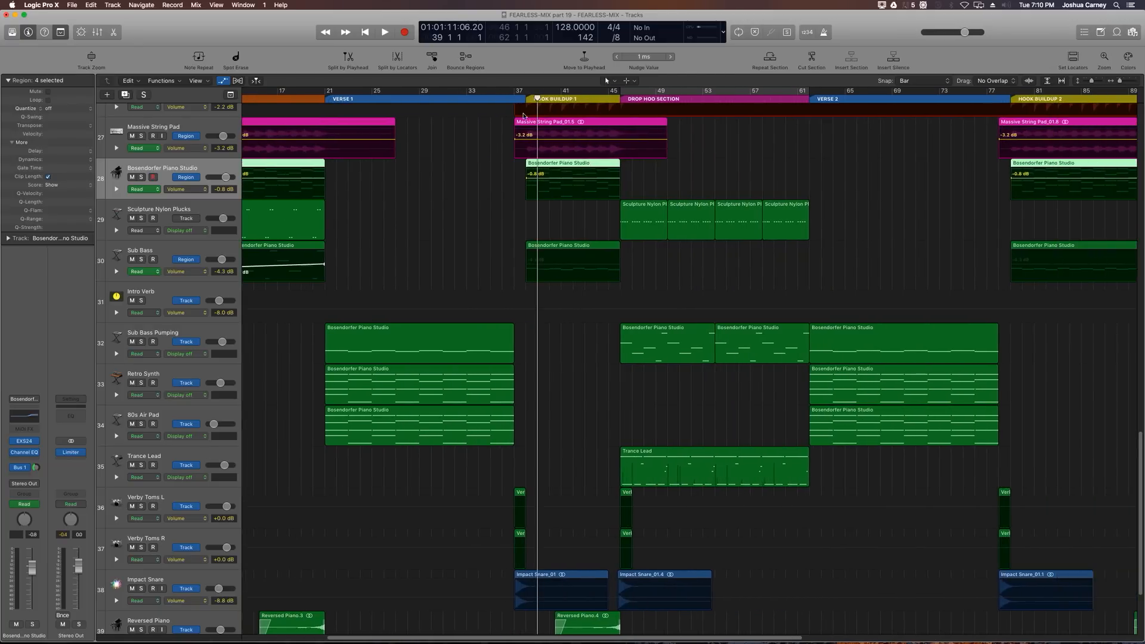
pyautogui.press('super+Right')
pyautogui.press('super+Right')
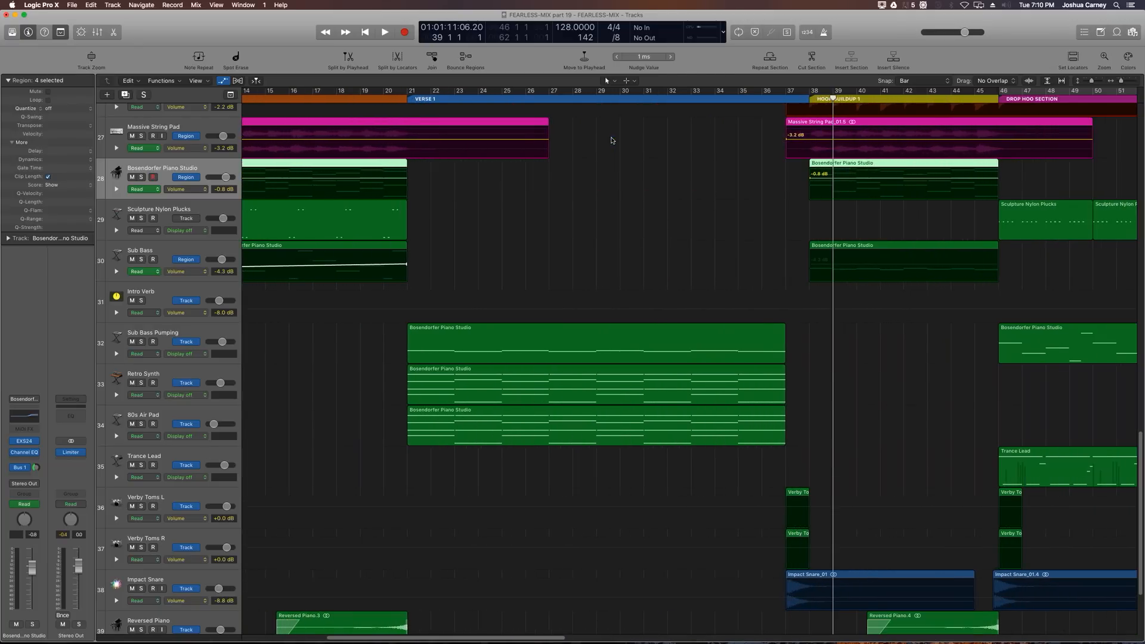
pyautogui.hscroll(4, 611, 141)
pyautogui.hscroll(2, 611, 140)
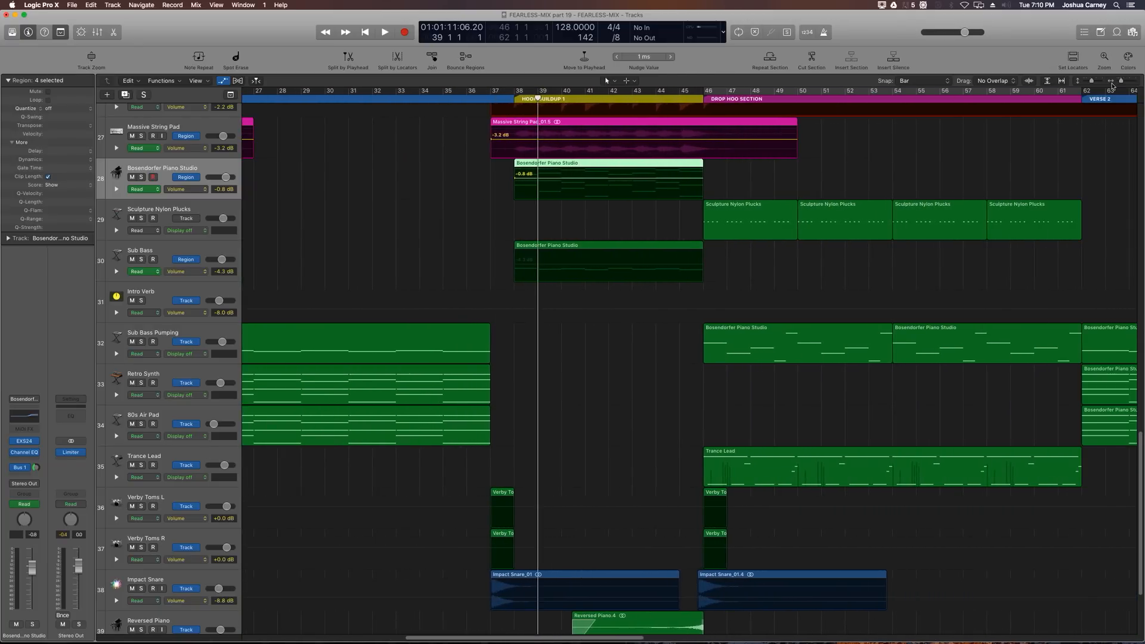
pyautogui.moveTo(1090, 83); pyautogui.dragTo(1093, 82)
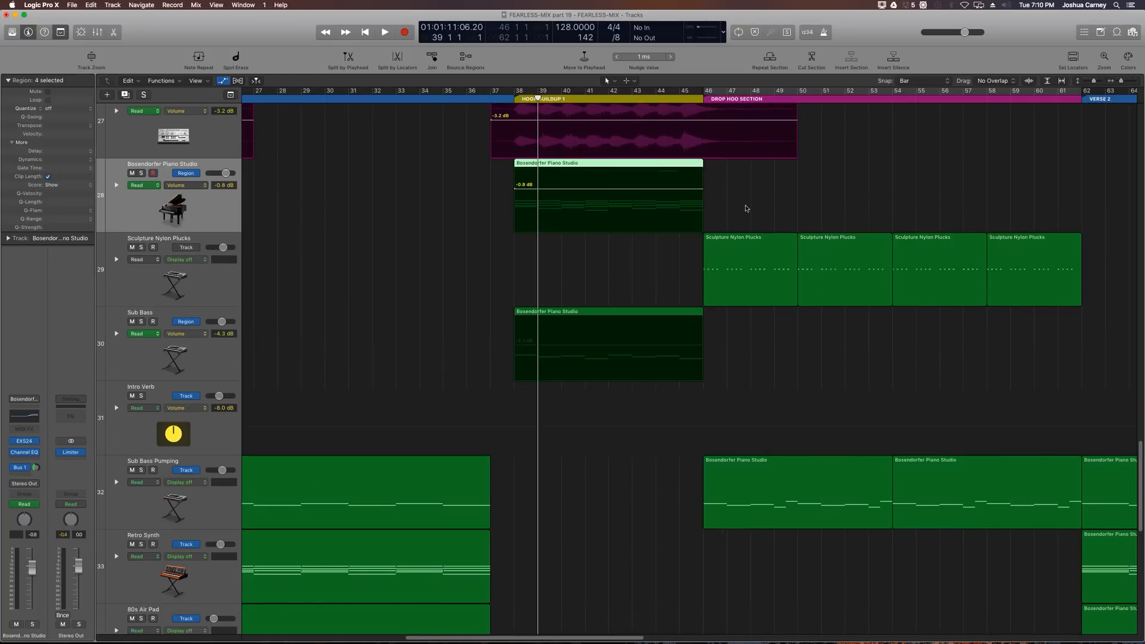
pyautogui.scroll(4, 746, 209)
pyautogui.click(713, 100)
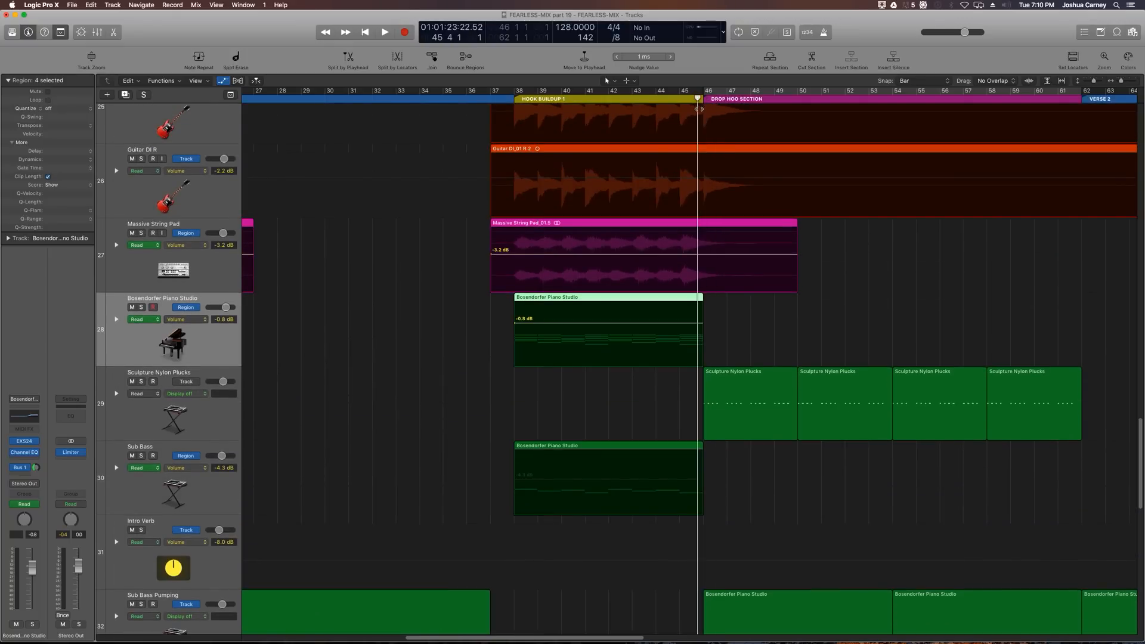
pyautogui.press('super+Right')
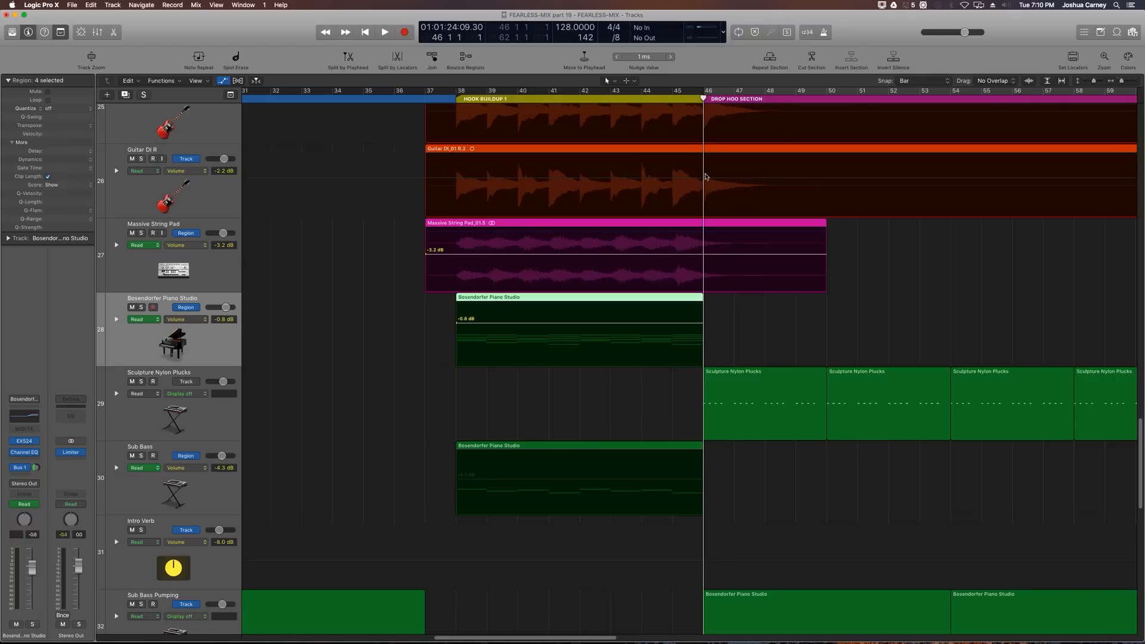
pyautogui.click(700, 194)
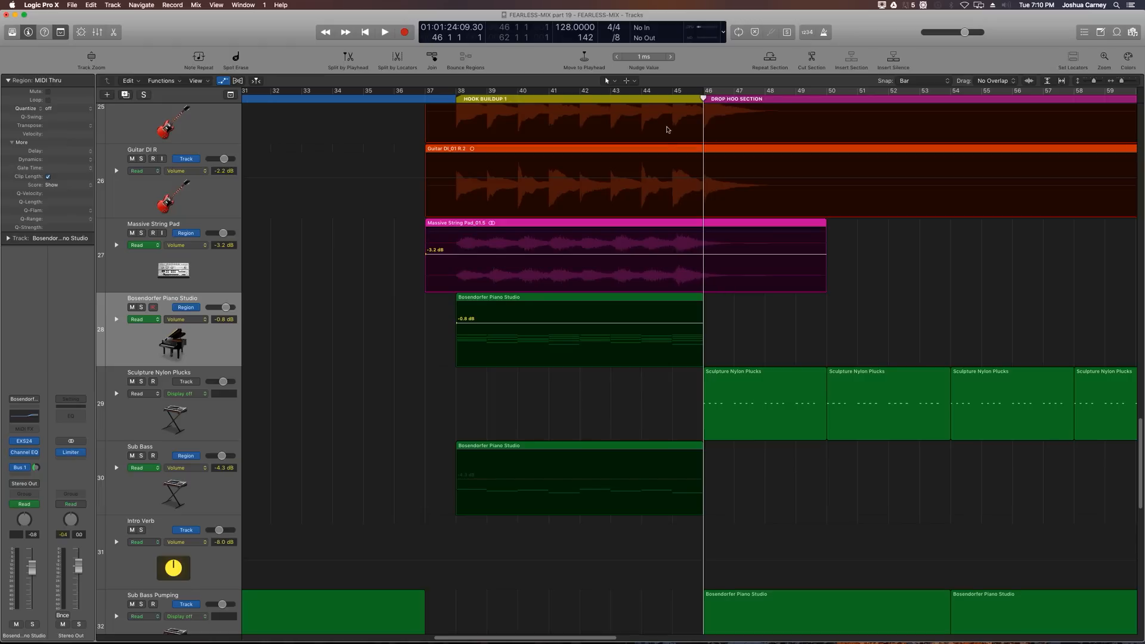
pyautogui.moveTo(679, 102); pyautogui.dragTo(672, 104)
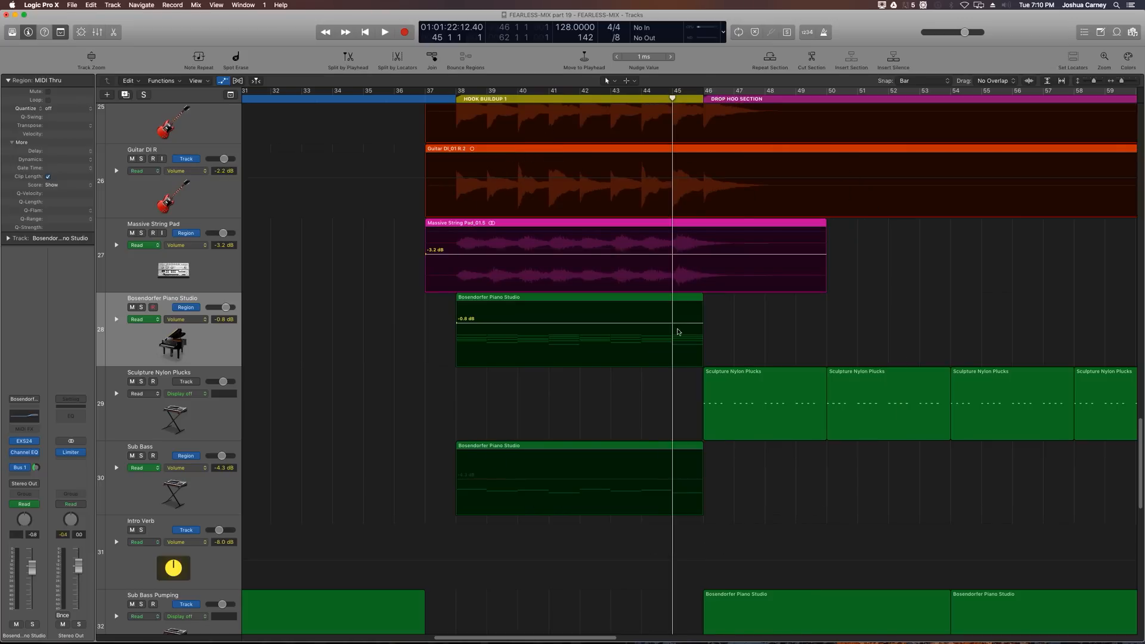
pyautogui.click(672, 323)
pyautogui.click(672, 255)
# Step: Lower the starting automation points to -1.5 dB on the piano and -4.3 dB on the string pad, creating fade-ins
pyautogui.moveTo(457, 324); pyautogui.dragTo(458, 331)
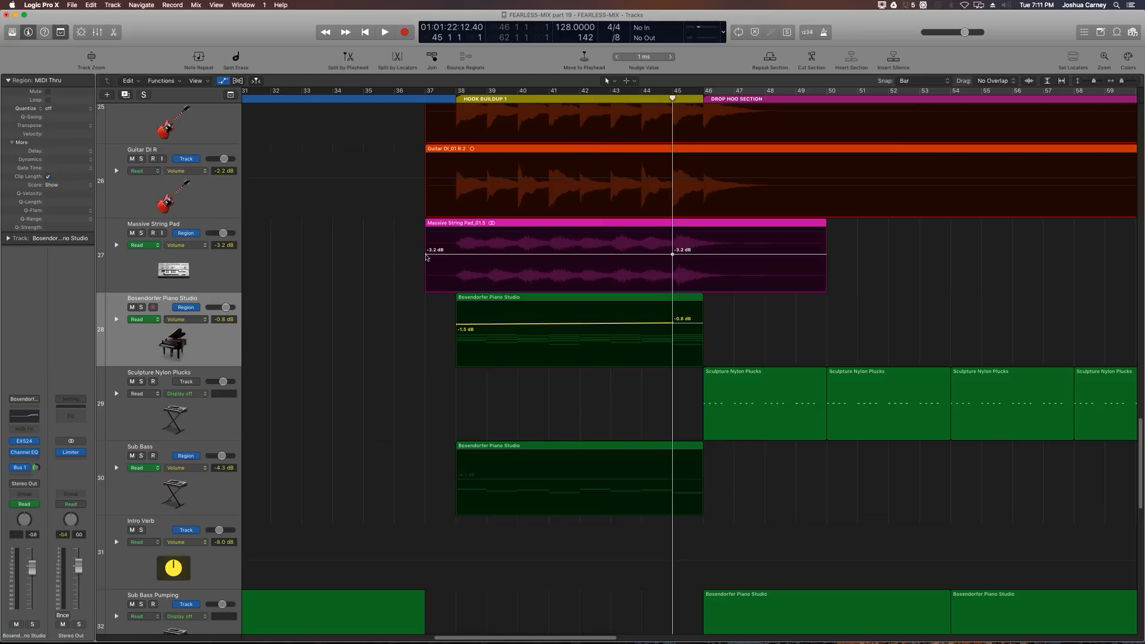
pyautogui.moveTo(425, 257); pyautogui.dragTo(428, 261)
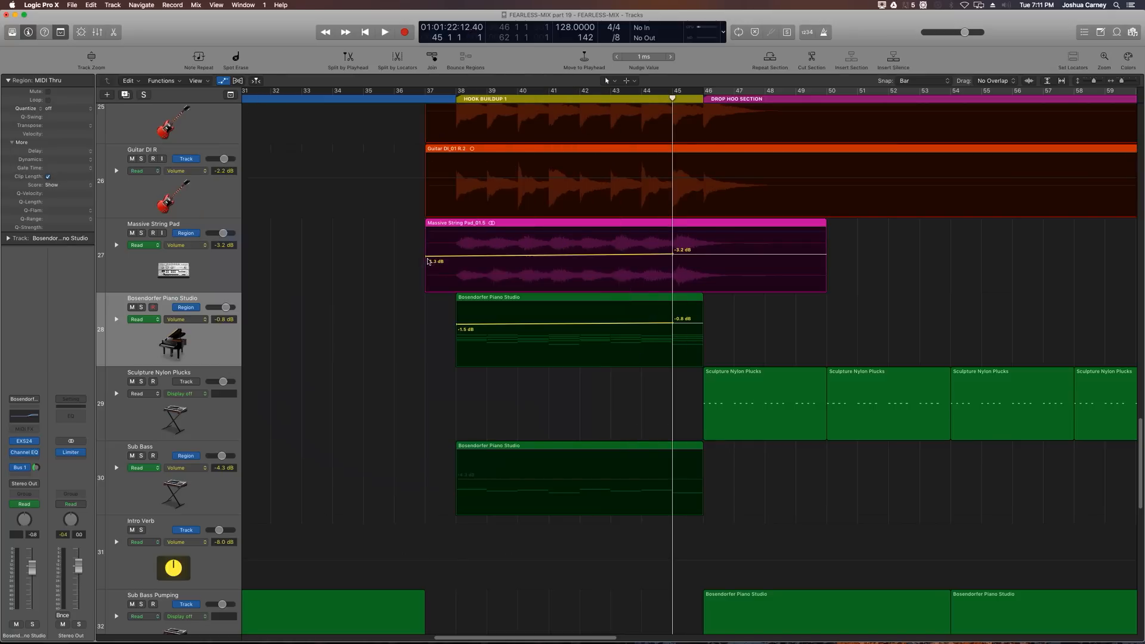
pyautogui.press('z')
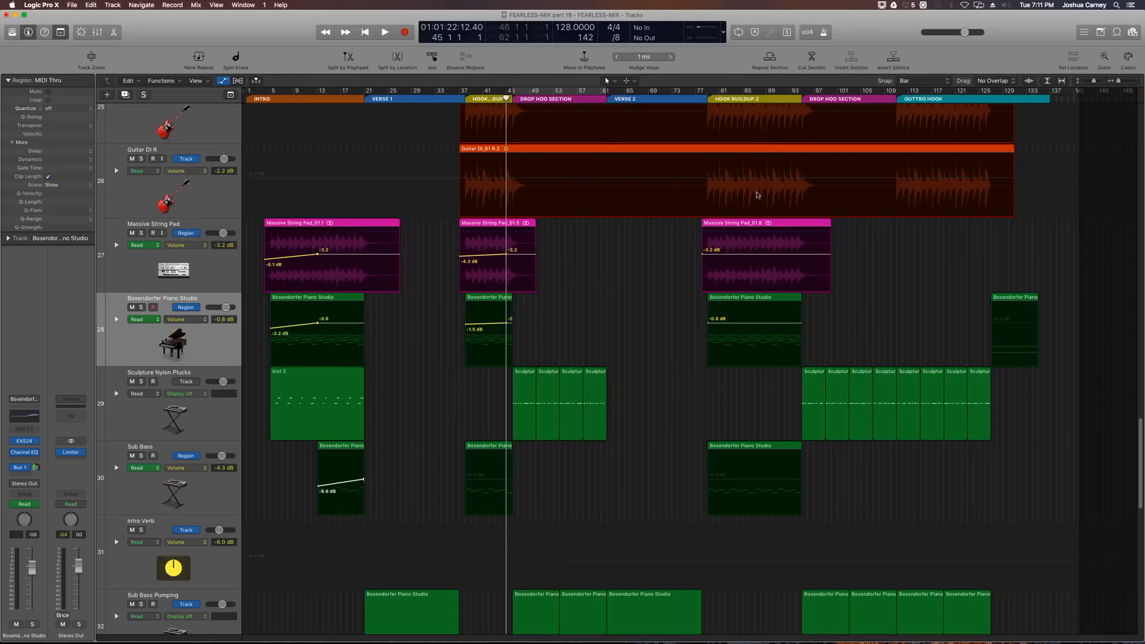
# Step: Add volume automation points at bar 94 on the Massive String Pad and Bosendorfer Piano regions in Hook Buildup 2
pyautogui.click(802, 98)
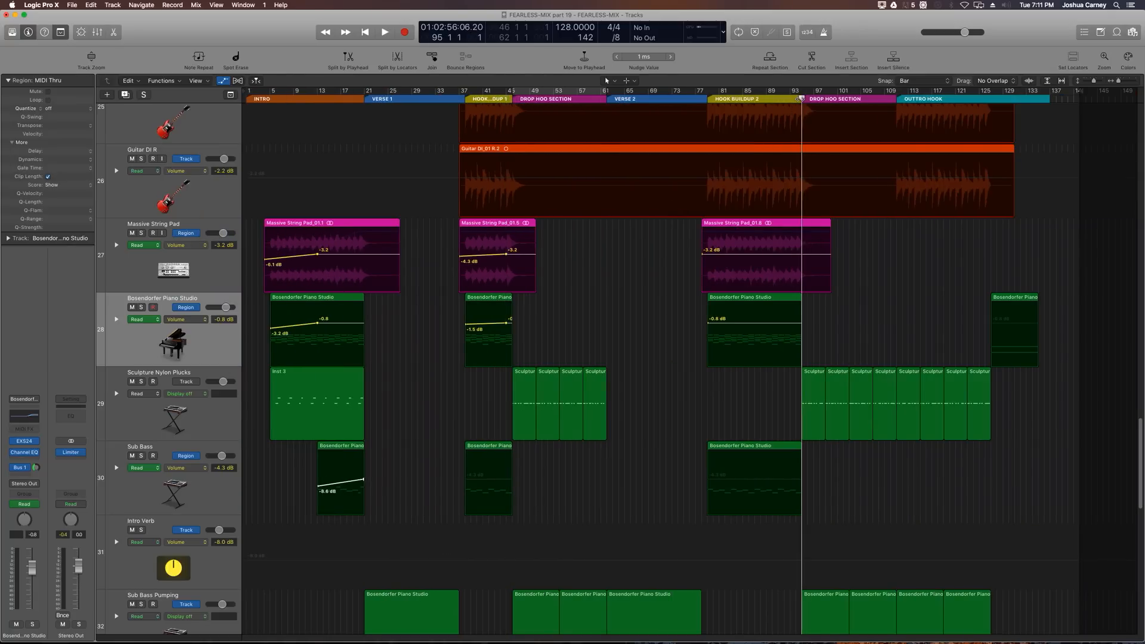
pyautogui.press('super+Right')
pyautogui.press('super+Right')
pyautogui.press('super+Right')
pyautogui.press('super+Right')
pyautogui.press('super+Right')
pyautogui.moveTo(801, 99); pyautogui.dragTo(769, 111)
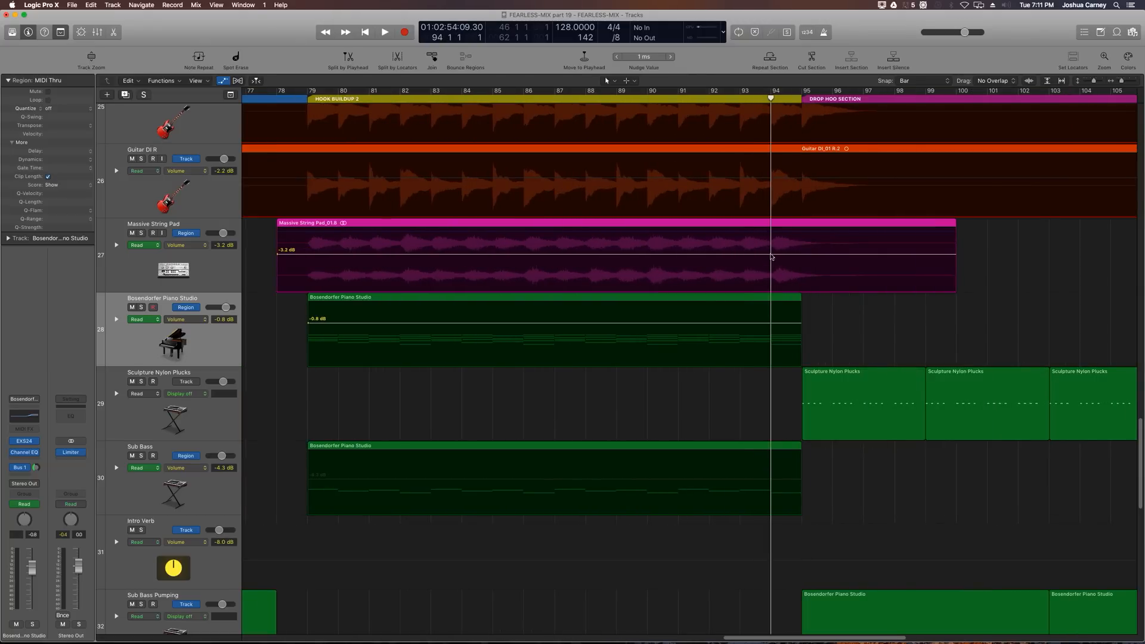
pyautogui.click(772, 254)
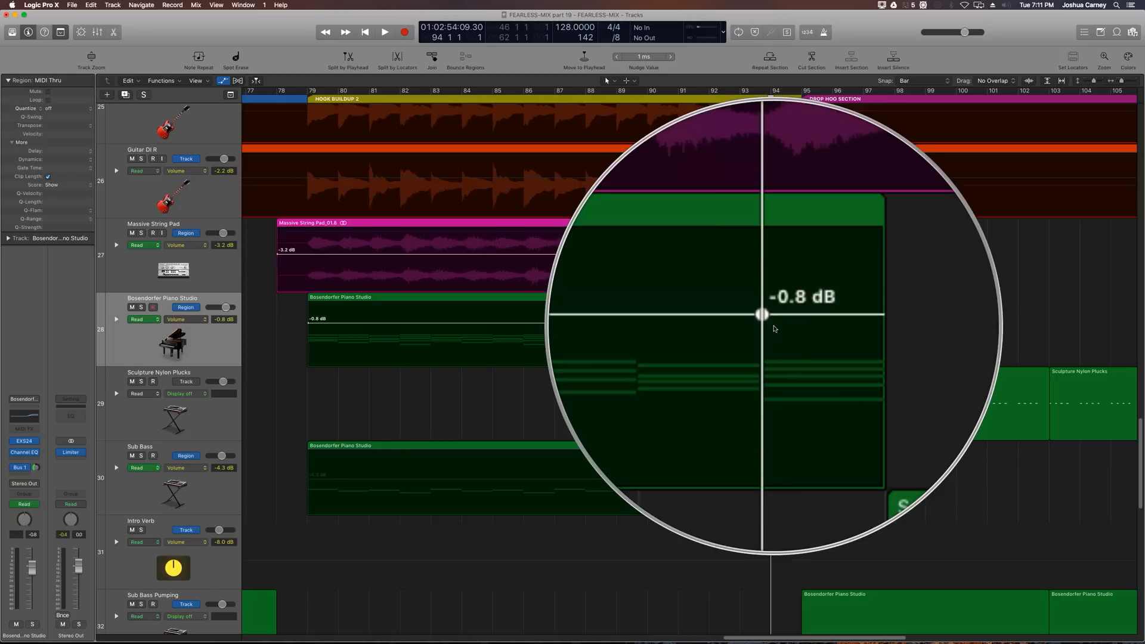
pyautogui.click(917, 81)
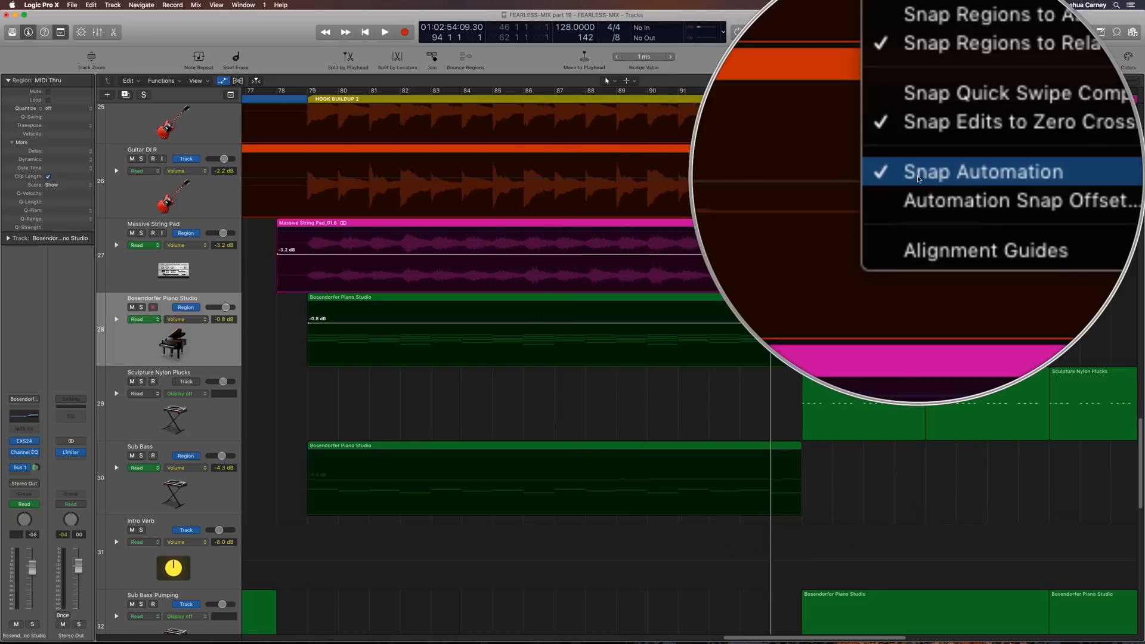
pyautogui.click(118, 281)
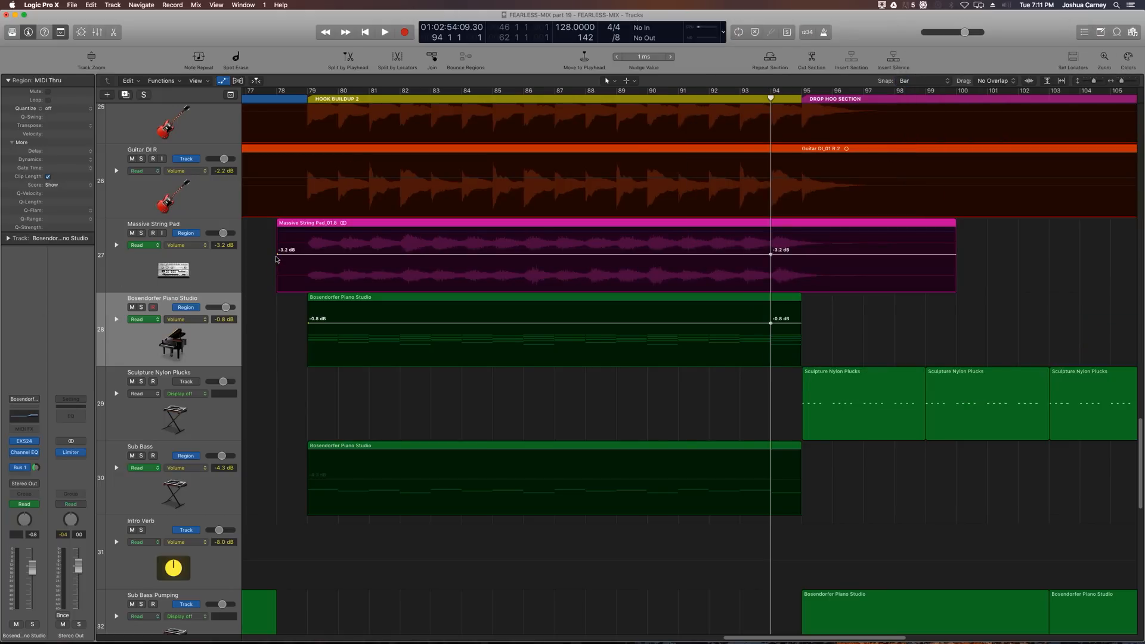
# Step: Lower the Hook Buildup 2 starting points to -4.3 dB on the string pad and -1.5 dB on the piano
pyautogui.moveTo(278, 255); pyautogui.dragTo(277, 257)
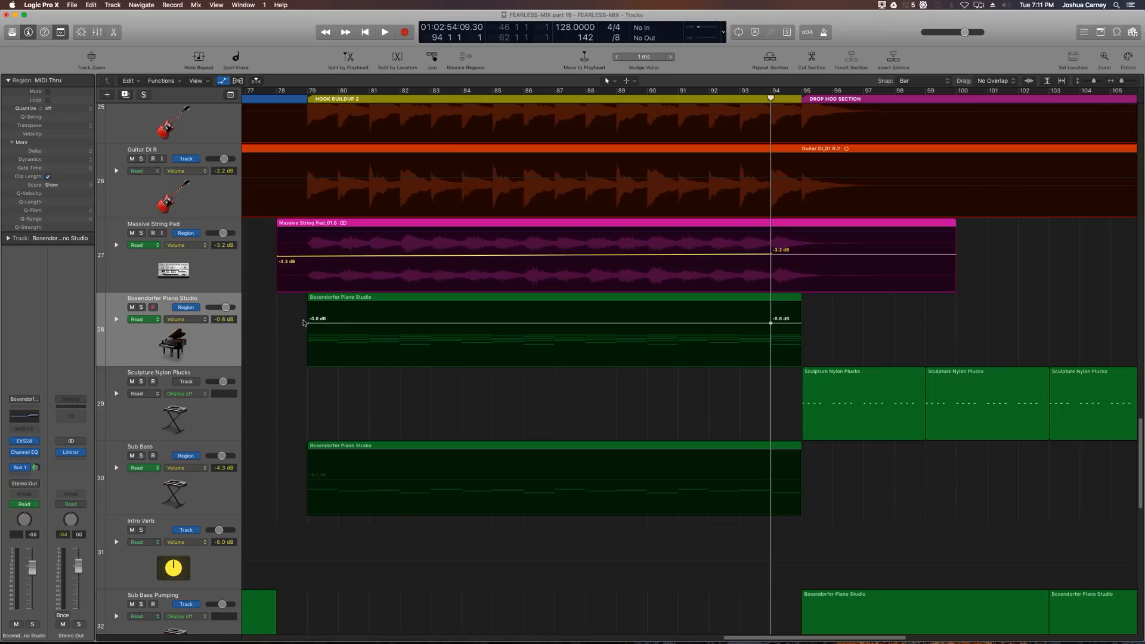
pyautogui.moveTo(308, 322); pyautogui.dragTo(307, 324)
pyautogui.press('super+Left')
pyautogui.press('super+Left')
pyautogui.press('super+Left')
pyautogui.press('super+Left')
pyautogui.press('super+Left')
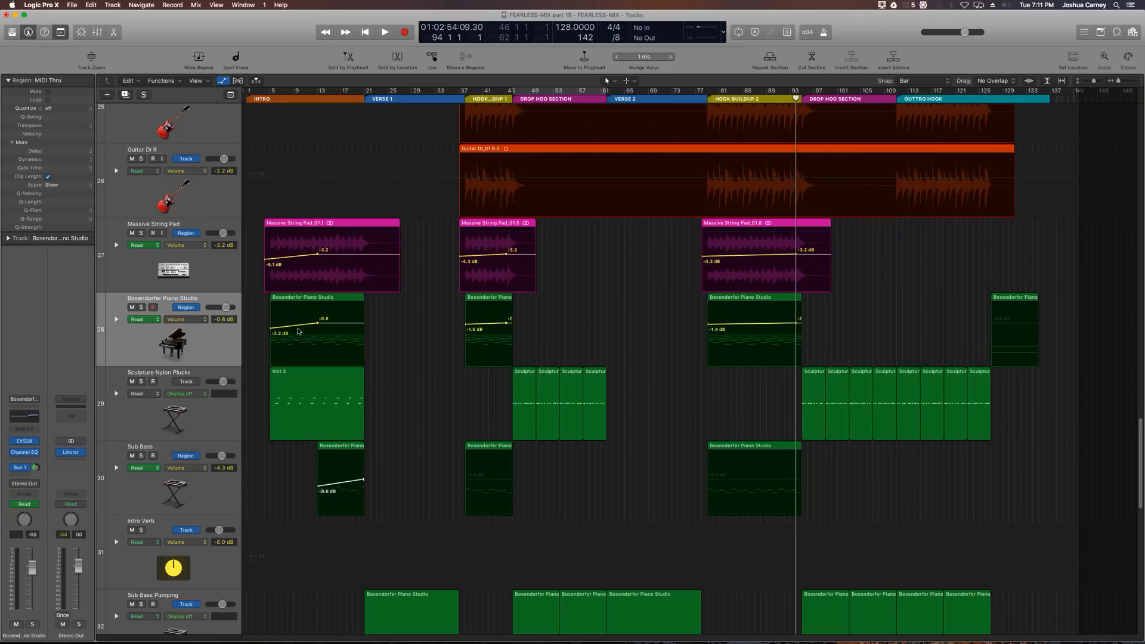
pyautogui.press('super+Right')
pyautogui.press('super+Right')
pyautogui.press('super+Right')
pyautogui.press('super+Right')
pyautogui.press('super+Right')
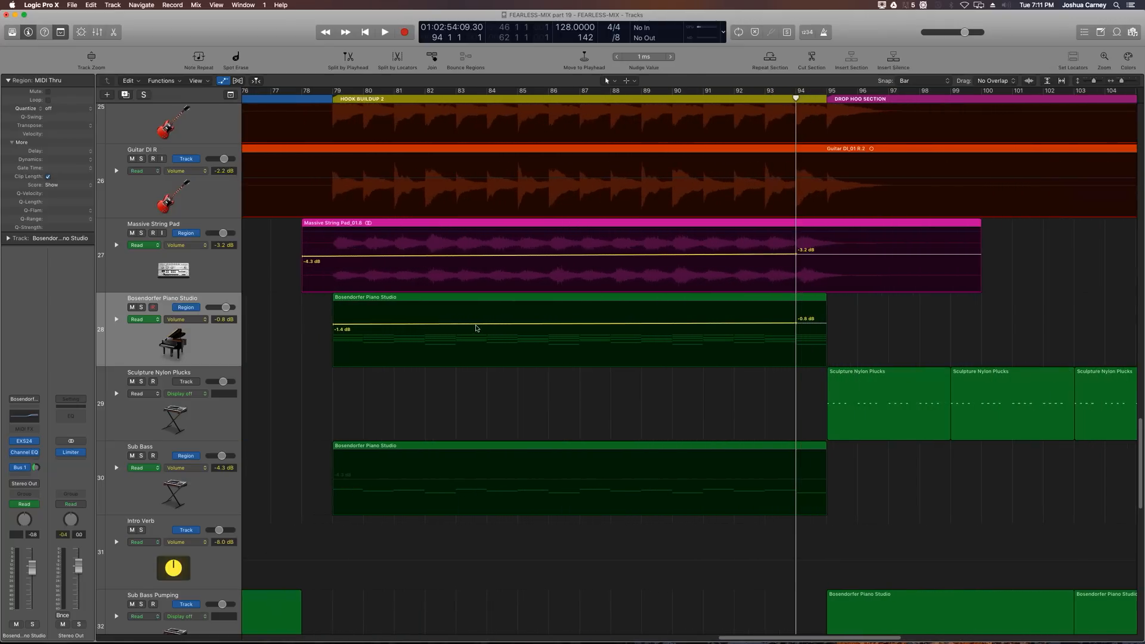
pyautogui.moveTo(334, 327); pyautogui.dragTo(334, 329)
pyautogui.press('super+Left')
pyautogui.press('super+Left')
pyautogui.press('super+Left')
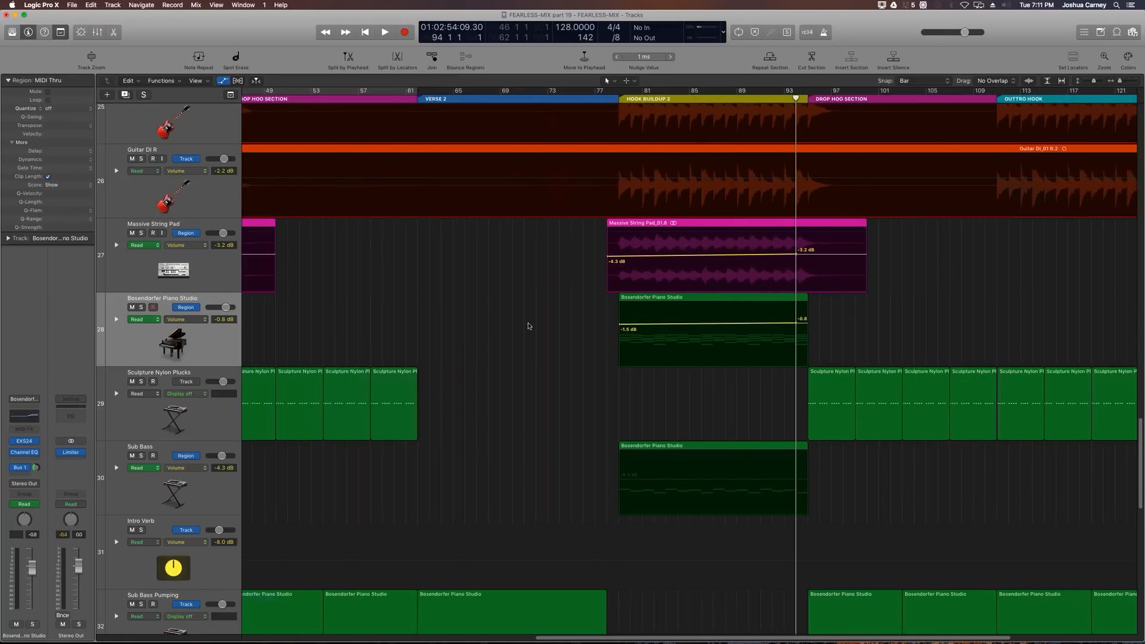
pyautogui.press('super+Left')
pyautogui.press('super+Left')
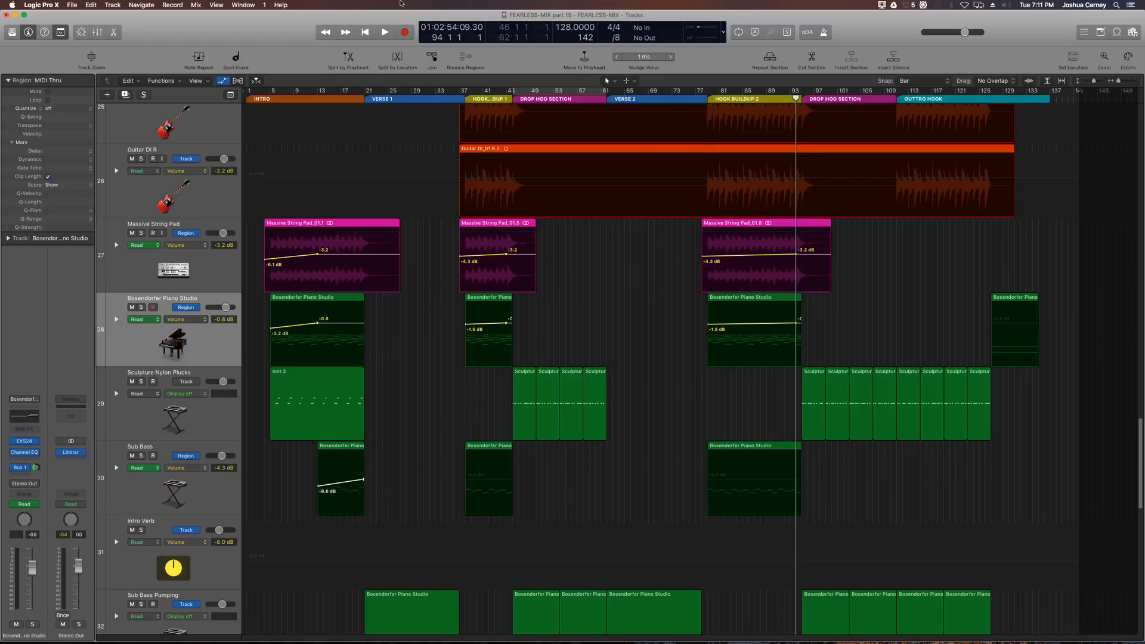
# Step: Play from Hook Buildup 1 and lower both Massive String Pad starting automation points to -5.0 dB
pyautogui.click(459, 96)
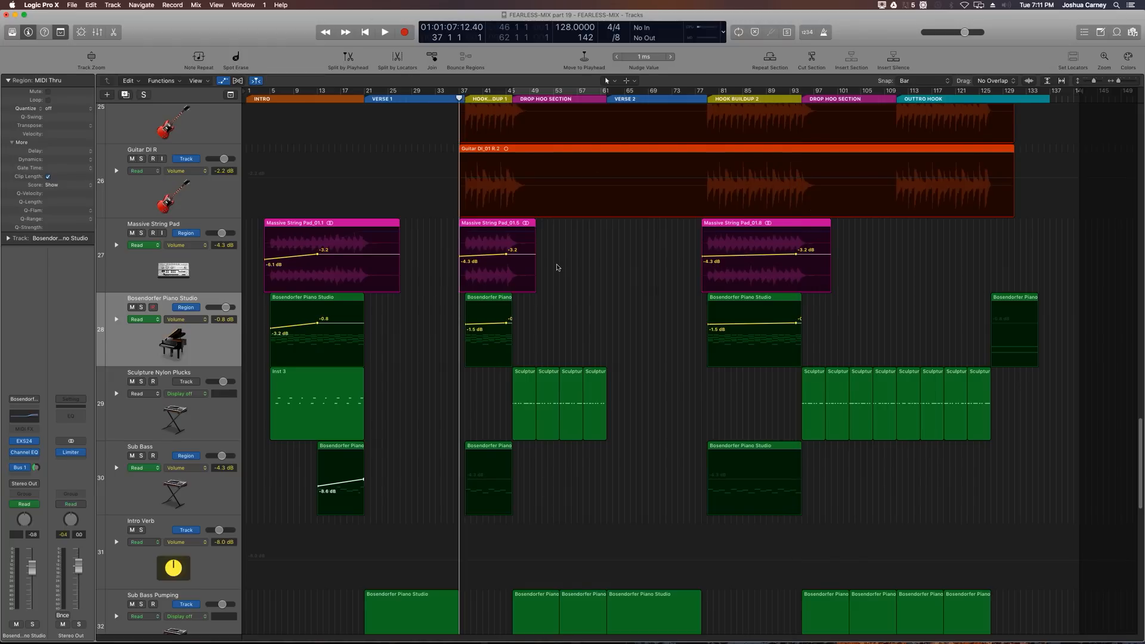
pyautogui.press('super+Right')
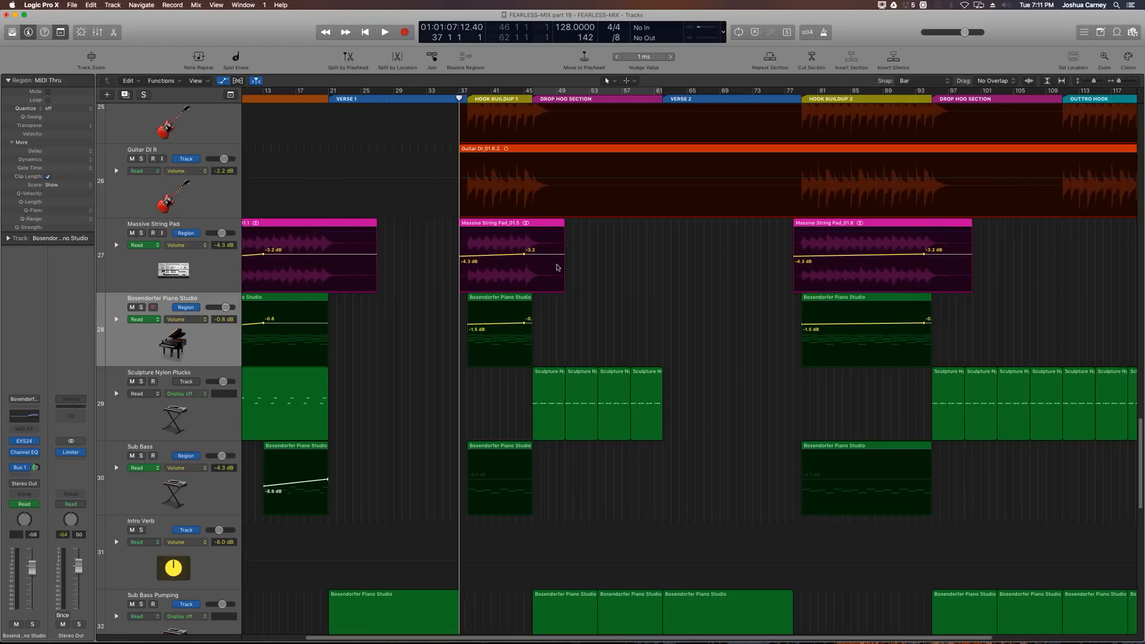
pyautogui.press('space')
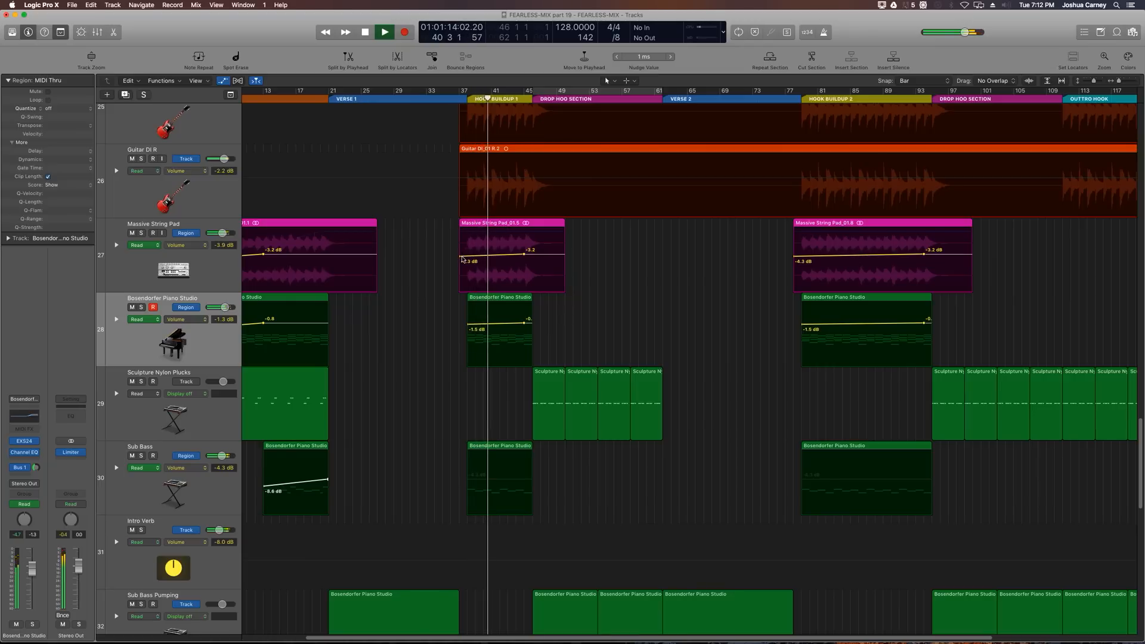
pyautogui.moveTo(459, 258); pyautogui.dragTo(460, 261)
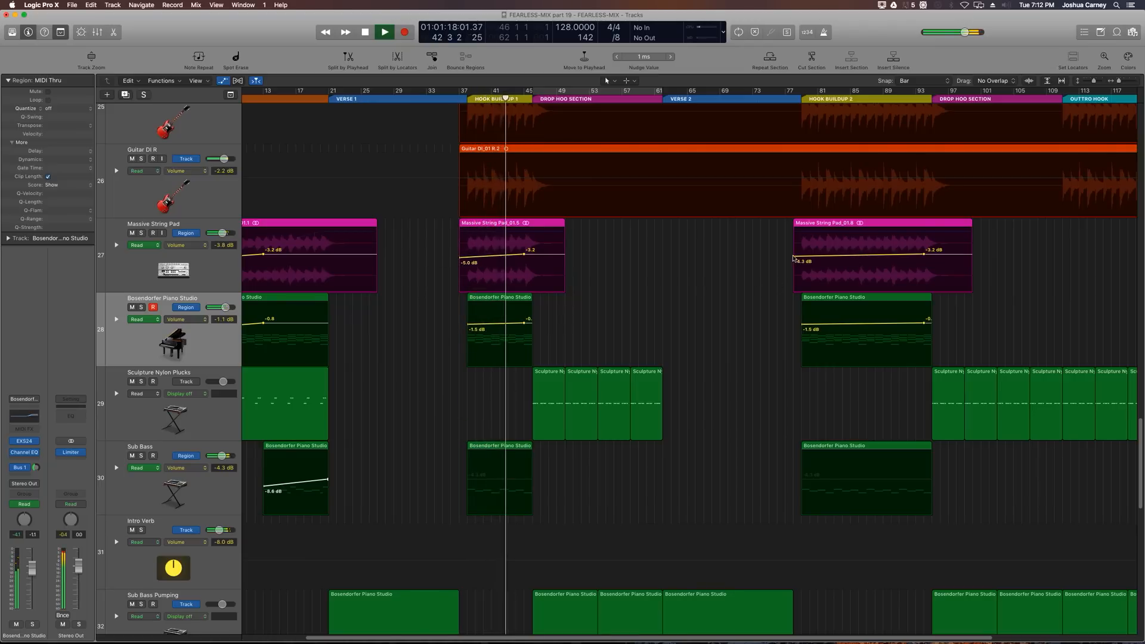
pyautogui.moveTo(793, 256); pyautogui.dragTo(793, 259)
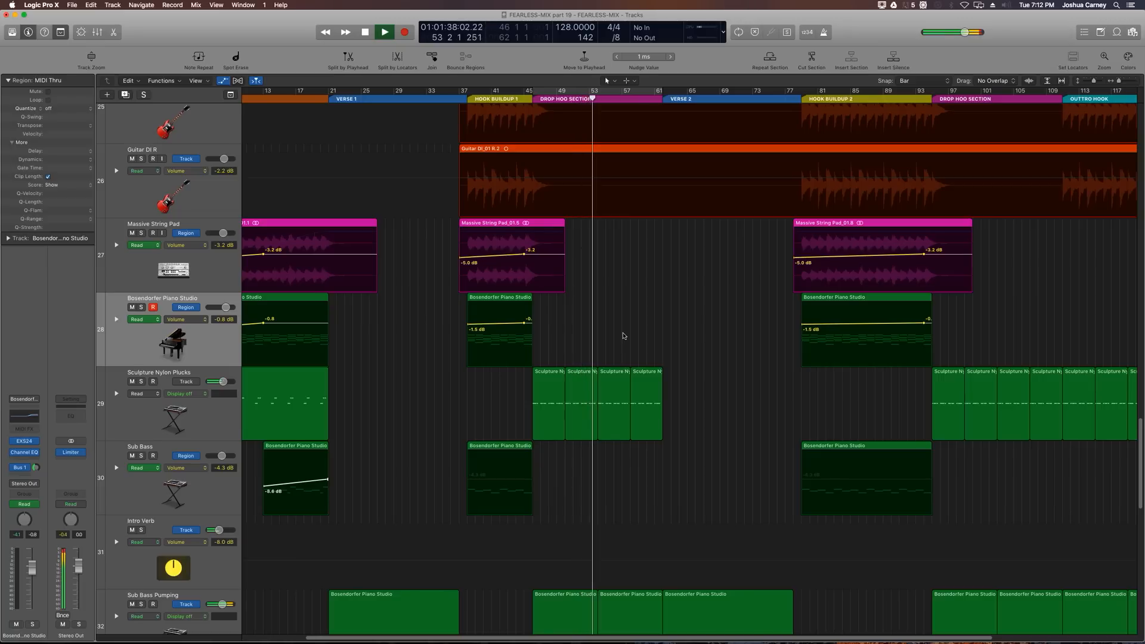
pyautogui.press('space')
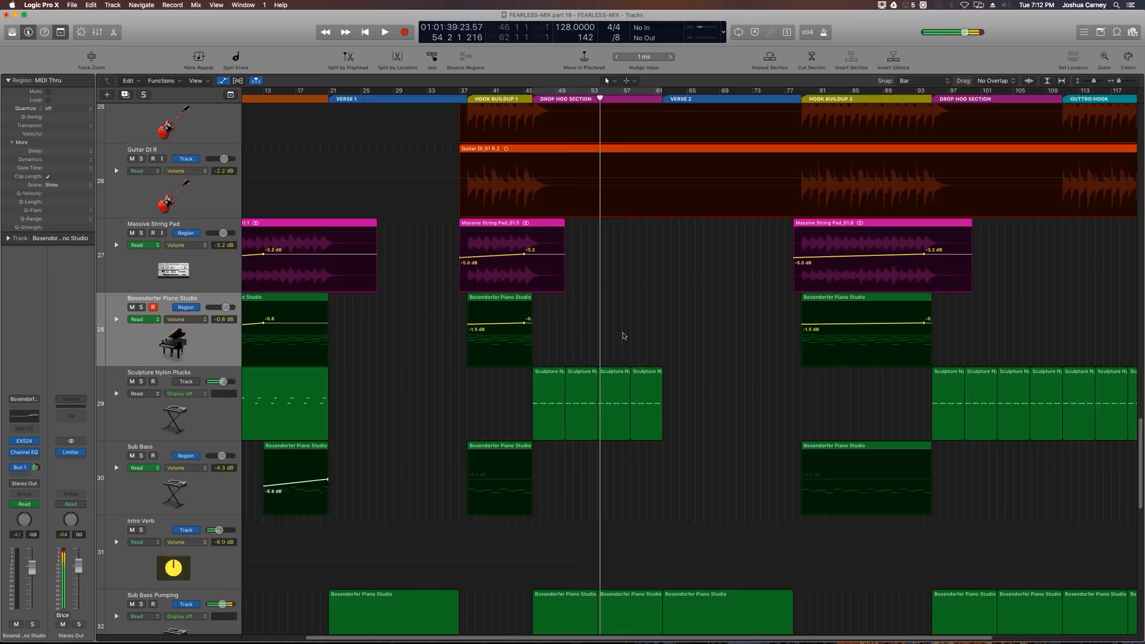
pyautogui.press('super+Left')
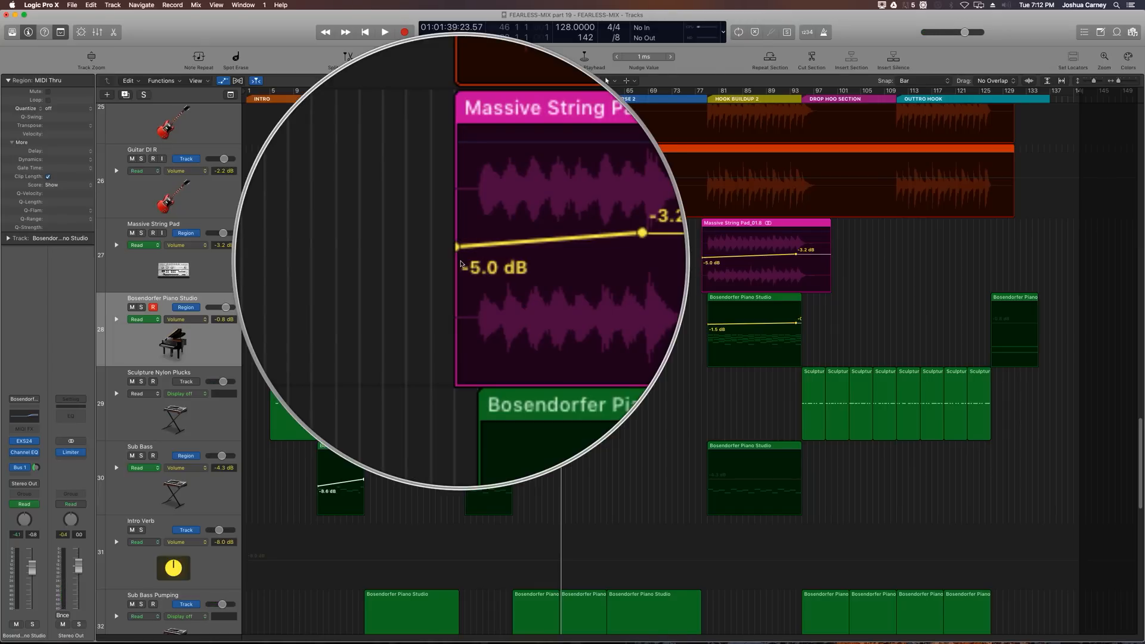
# Step: Open the Trance Lead's ES2 synth, play the mix, lower its Volume knob to -4.5 dB, and close the window
pyautogui.scroll(-10, 523, 442)
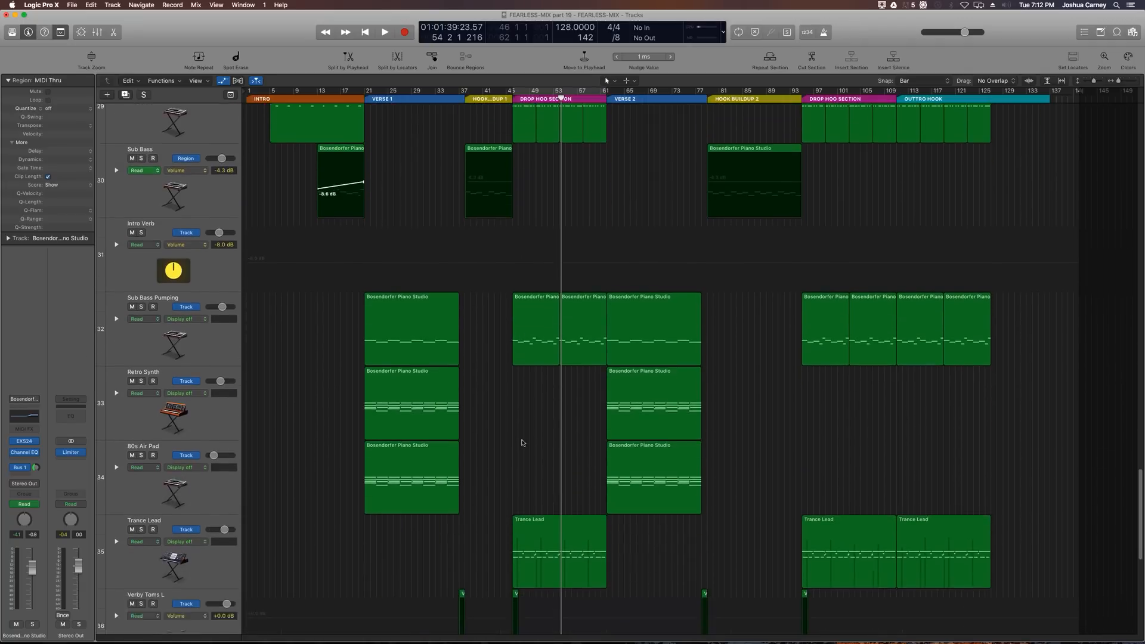
pyautogui.scroll(-5, 522, 442)
pyautogui.click(174, 420)
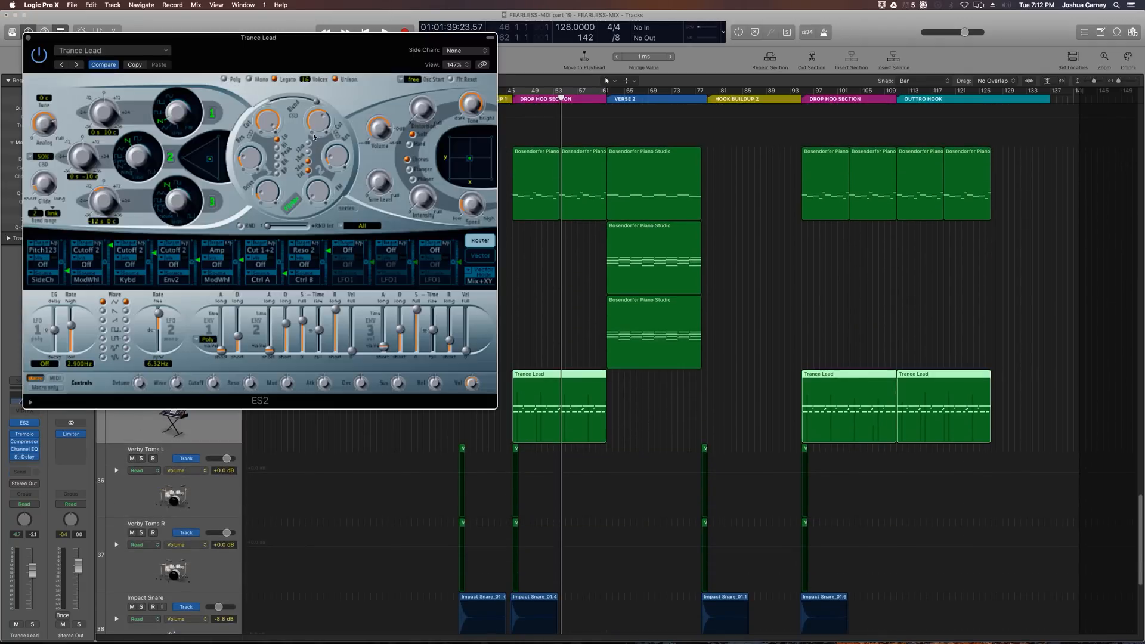
pyautogui.moveTo(387, 134)
pyautogui.press('space')
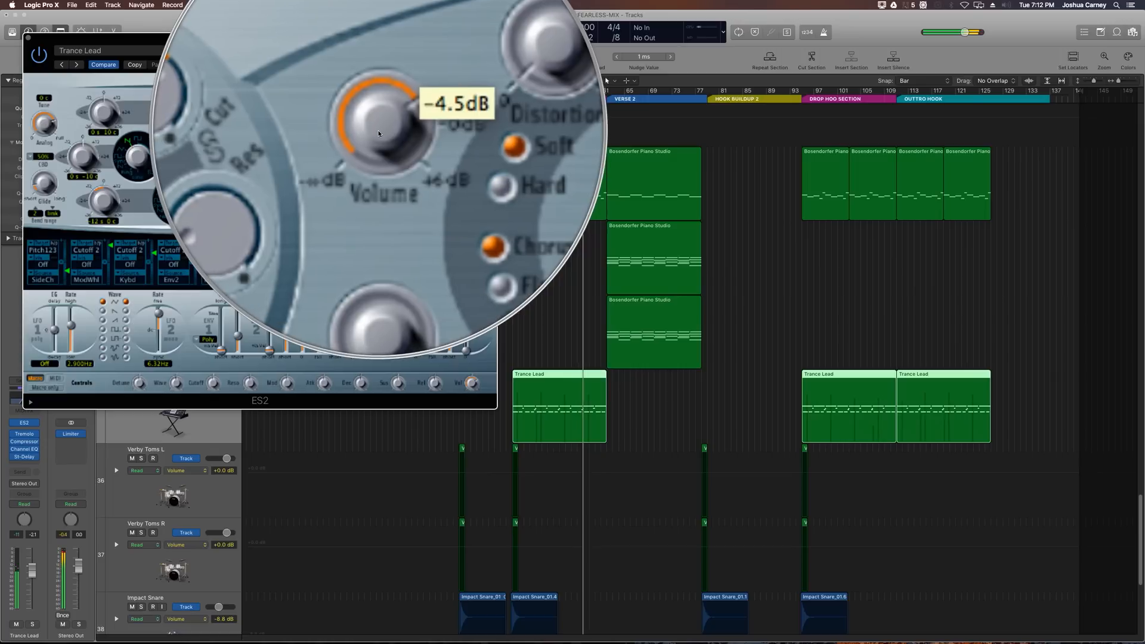
pyautogui.moveTo(379, 132); pyautogui.dragTo(378, 135)
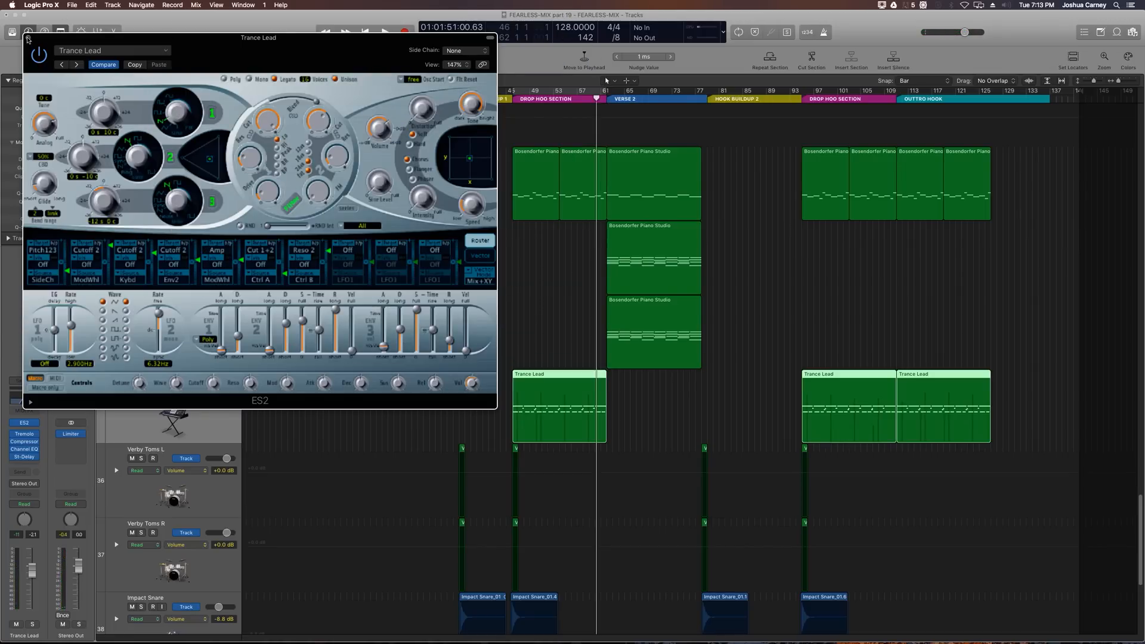
pyautogui.click(28, 39)
pyautogui.press('super+Right')
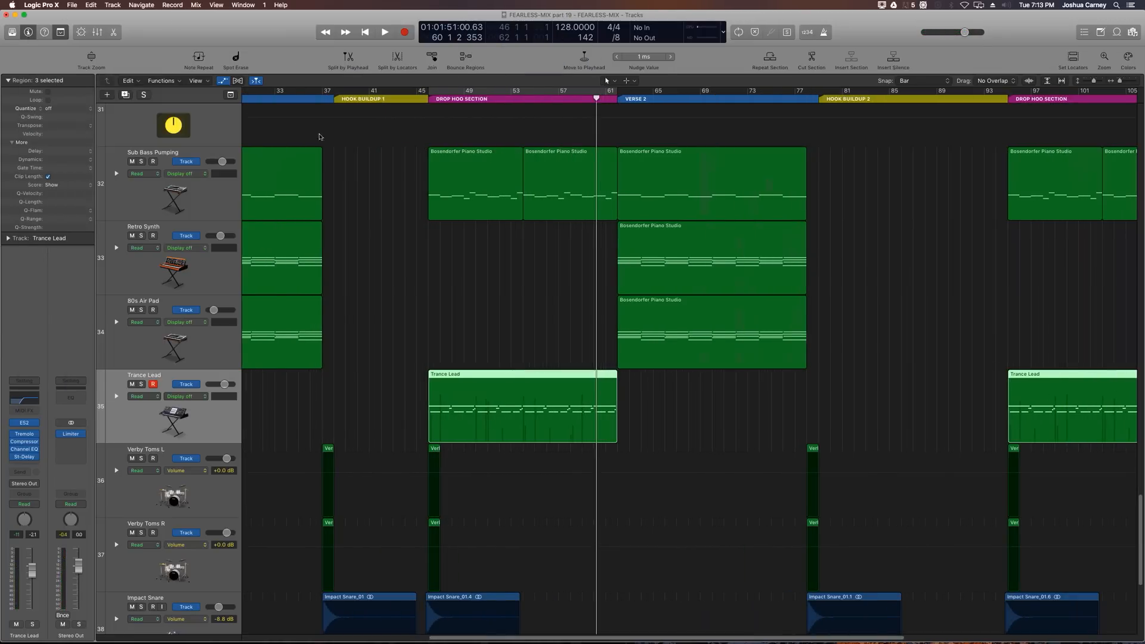
pyautogui.press('super+Left')
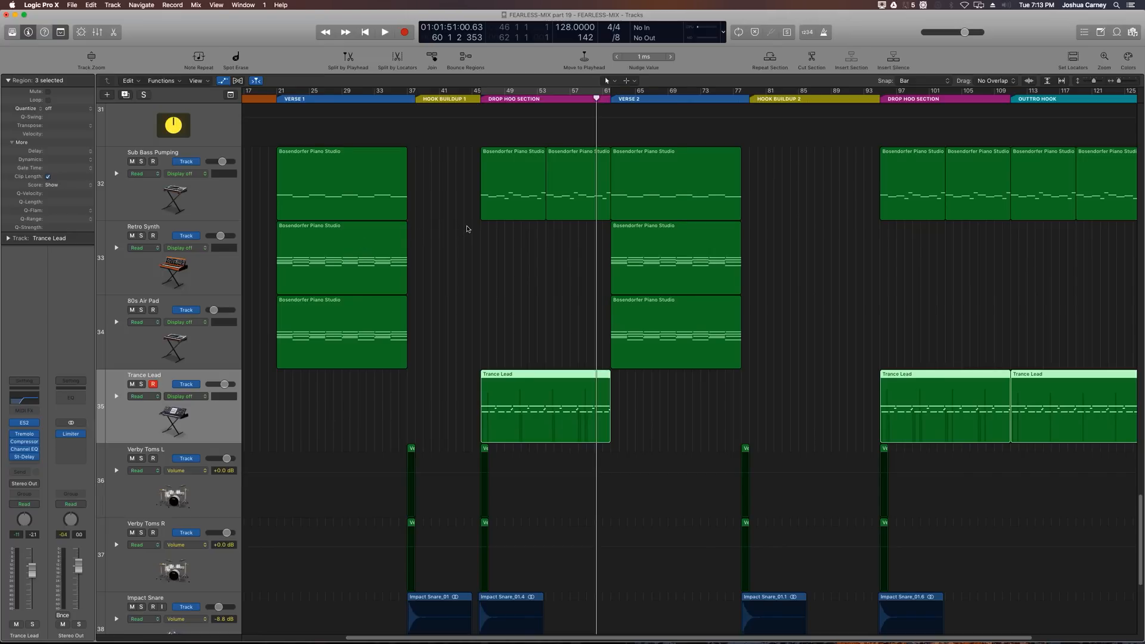
# Step: Place the playhead at the start of the Drop Hoo Section, around bar 46
pyautogui.press('super+Left')
pyautogui.scroll(10, 509, 192)
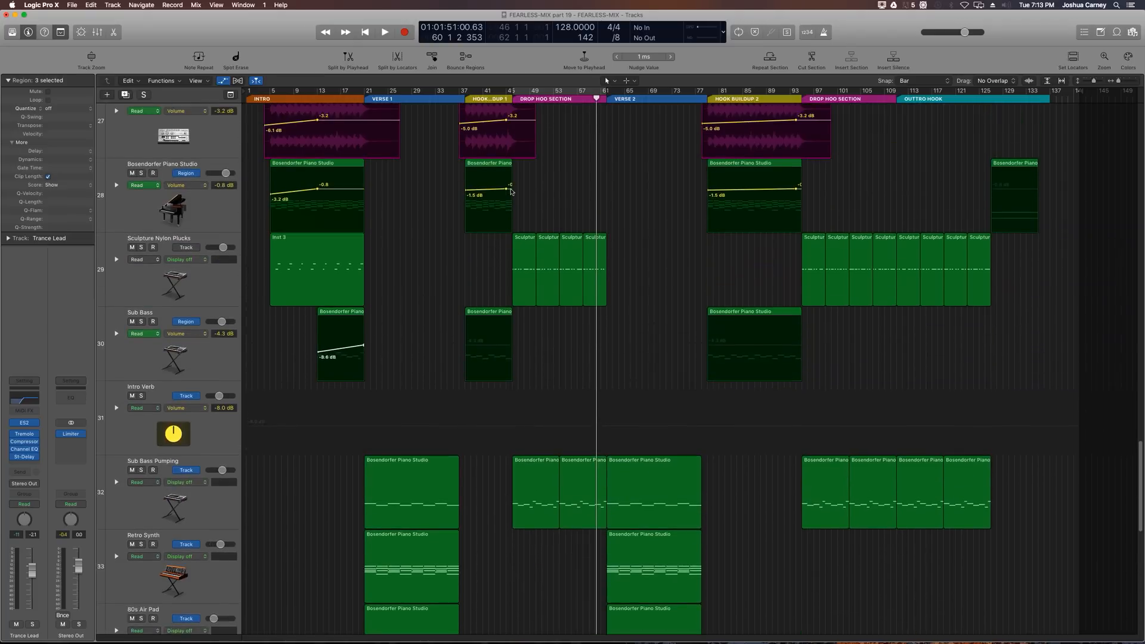
pyautogui.scroll(3, 510, 191)
pyautogui.moveTo(535, 98); pyautogui.dragTo(511, 100)
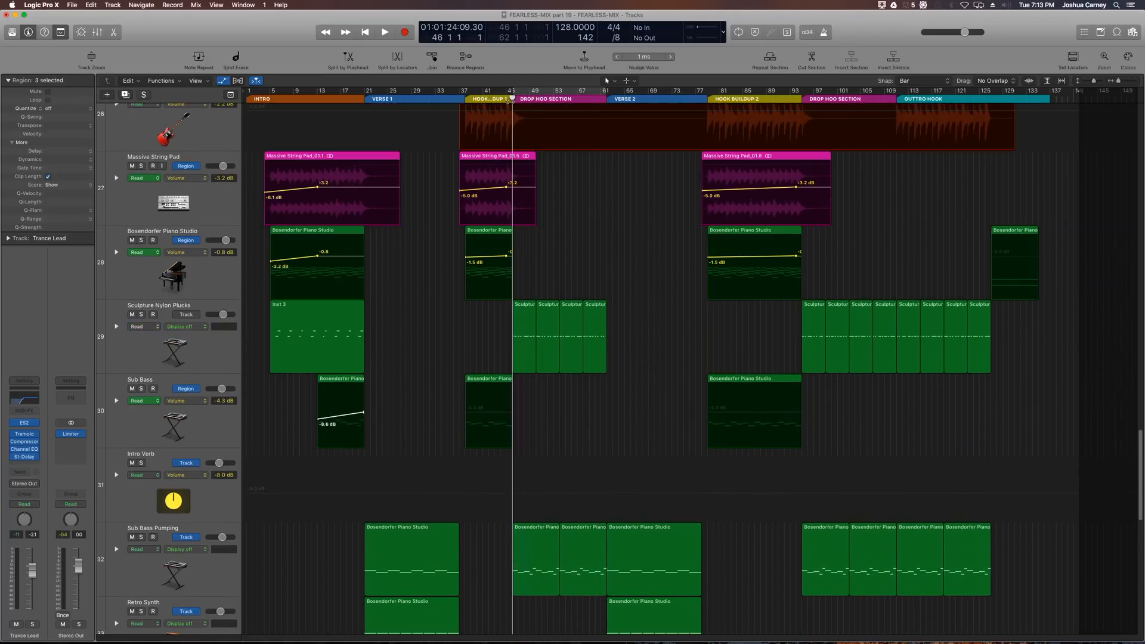
pyautogui.scroll(8, 510, 155)
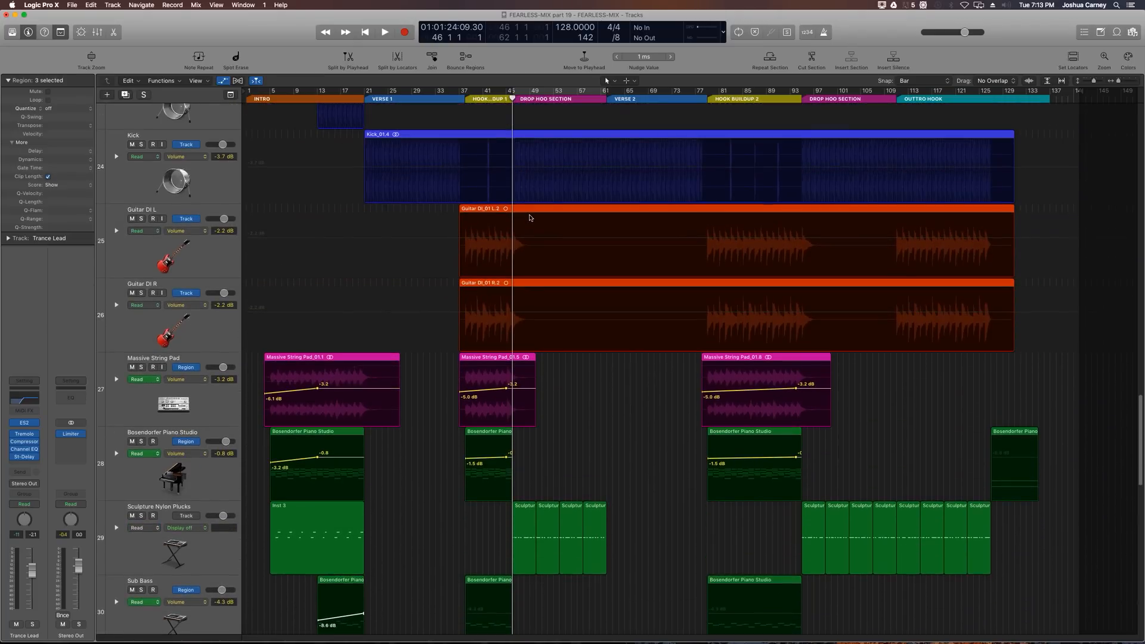
pyautogui.press('super+Right')
pyautogui.press('super+Right')
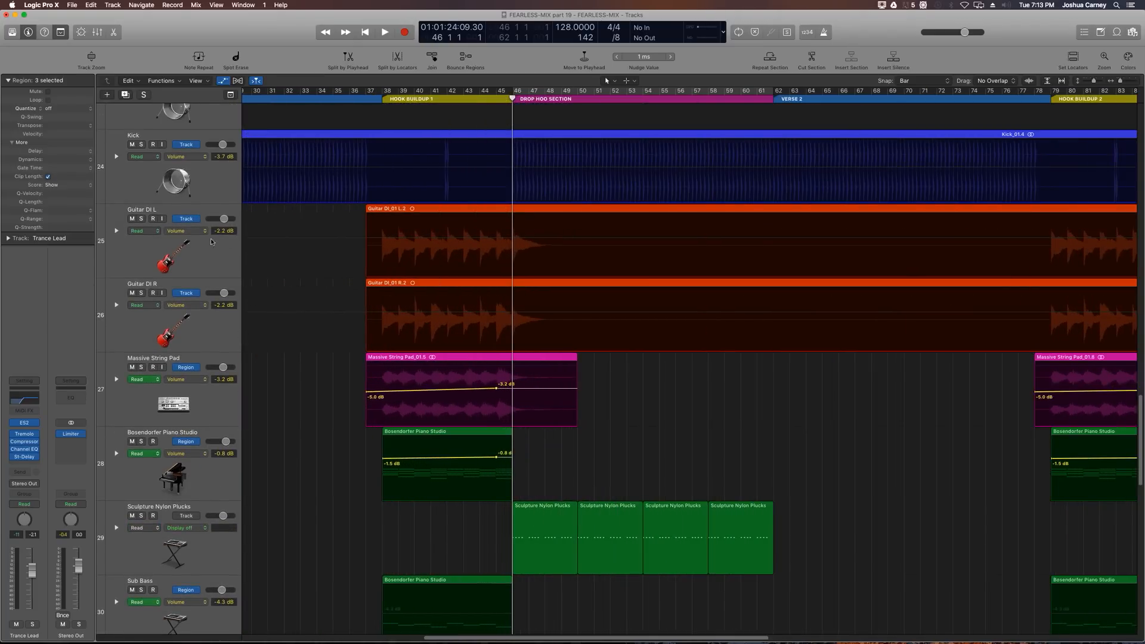
pyautogui.press('super+Left')
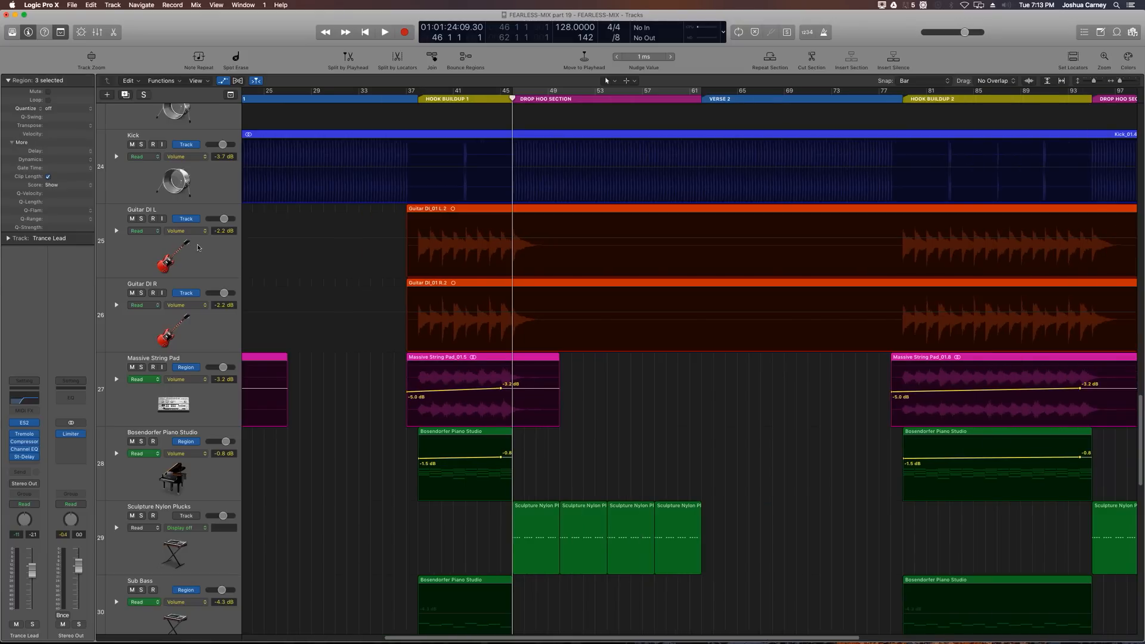
pyautogui.press('super+Left')
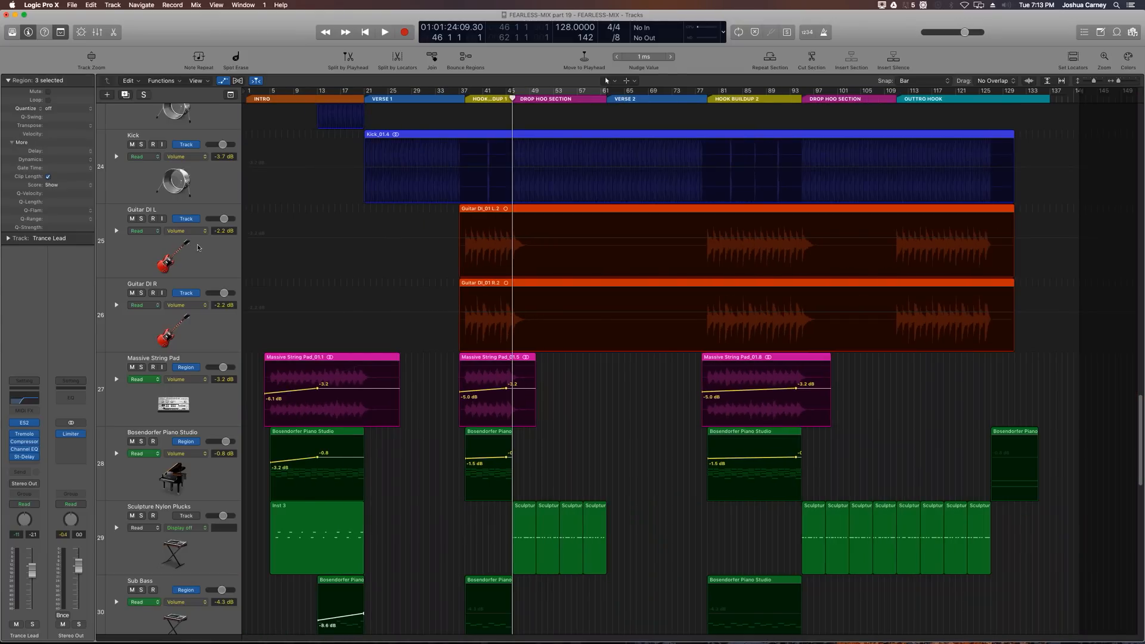
# Step: In the mixer, give the E Snare, Claps, Claps with Pitch and Ac Snare channels a send to Bus 9 and raise its level
pyautogui.press('x')
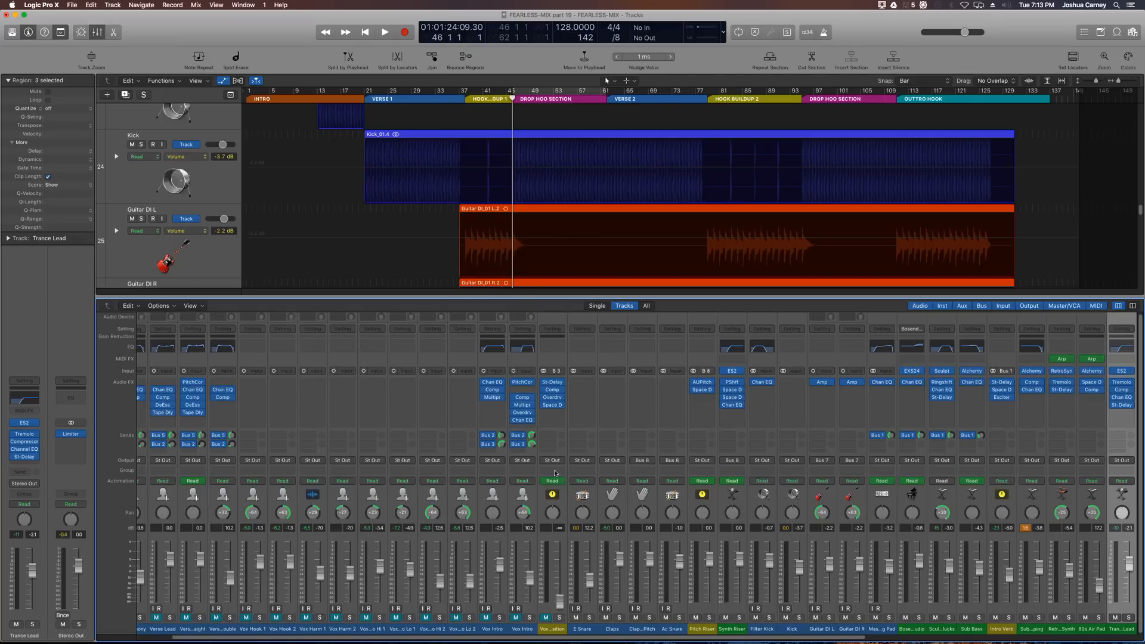
pyautogui.hscroll(3, 597, 513)
pyautogui.hscroll(2, 659, 518)
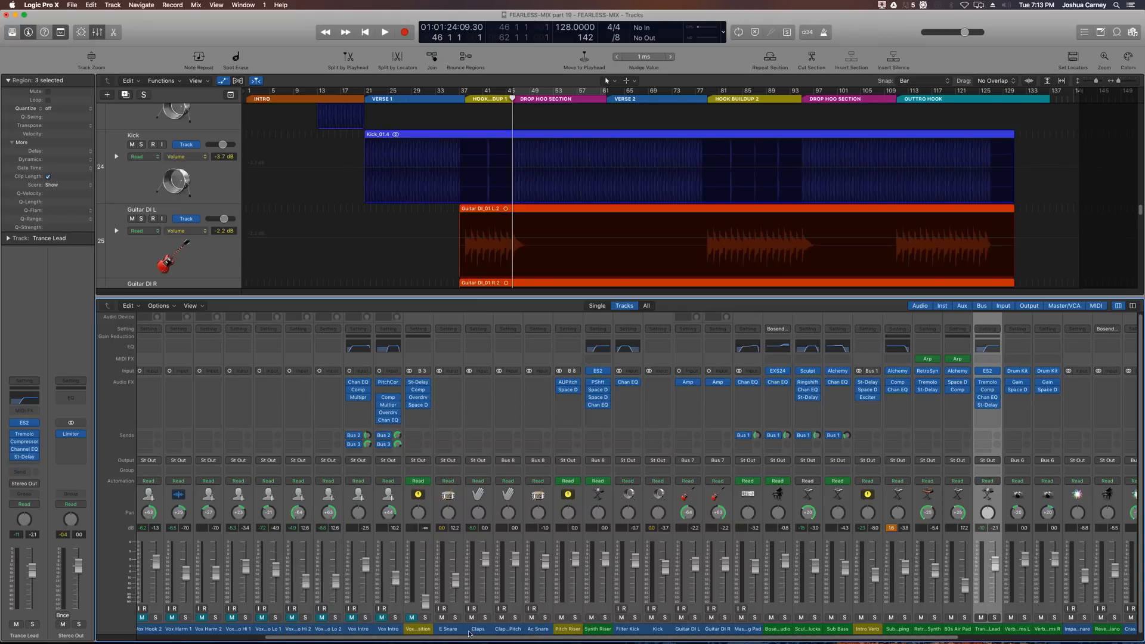
pyautogui.moveTo(454, 633); pyautogui.dragTo(530, 632)
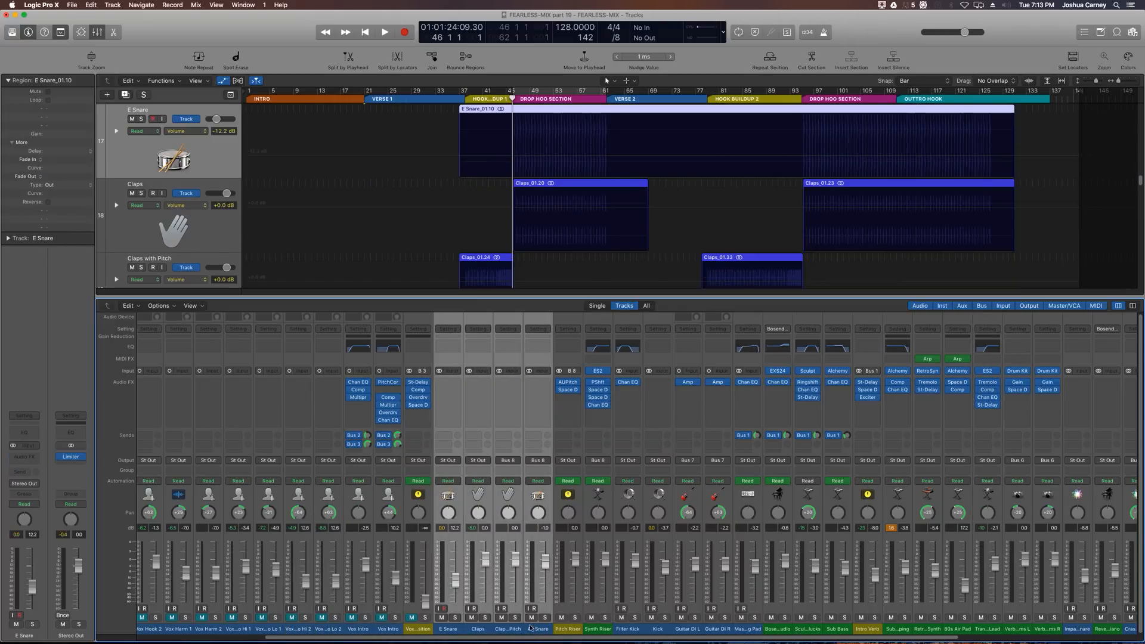
pyautogui.click(447, 437)
pyautogui.moveTo(460, 474)
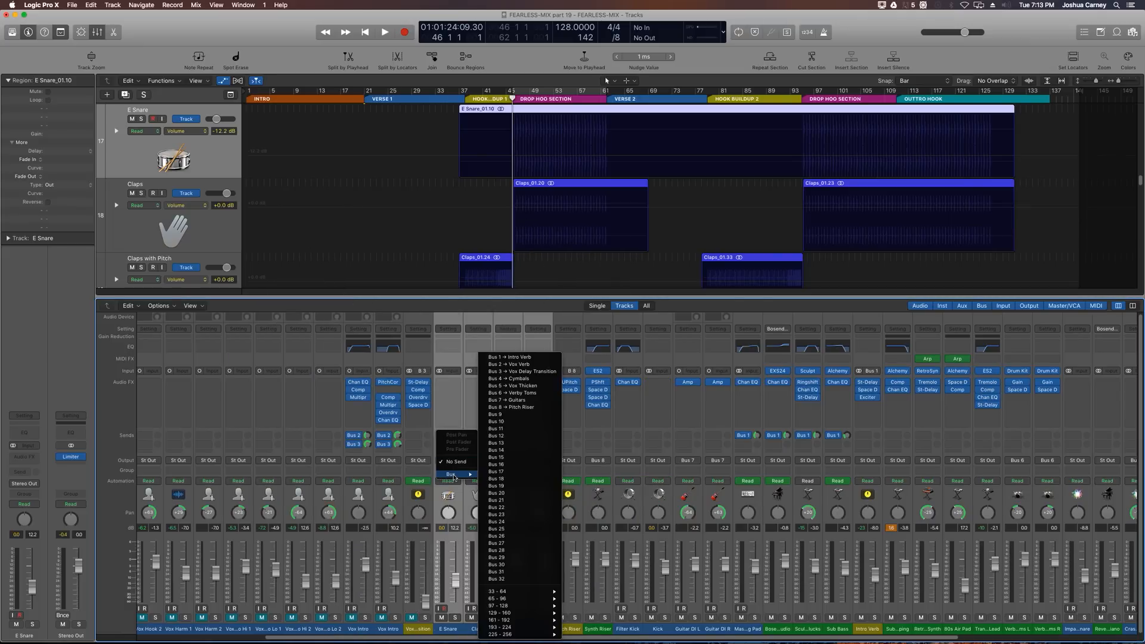
pyautogui.click(508, 415)
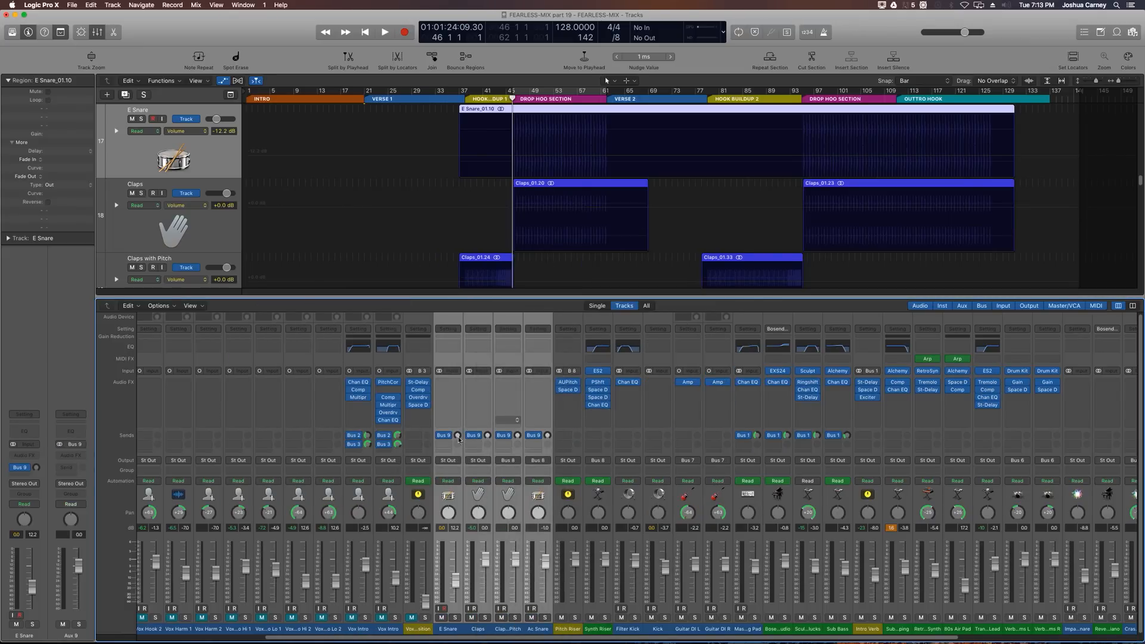
pyautogui.moveTo(458, 421); pyautogui.dragTo(460, 365)
# Step: Rename the Aux 9 channel to Snare Reverb and create an arrange track for it
pyautogui.hscroll(5, 660, 376)
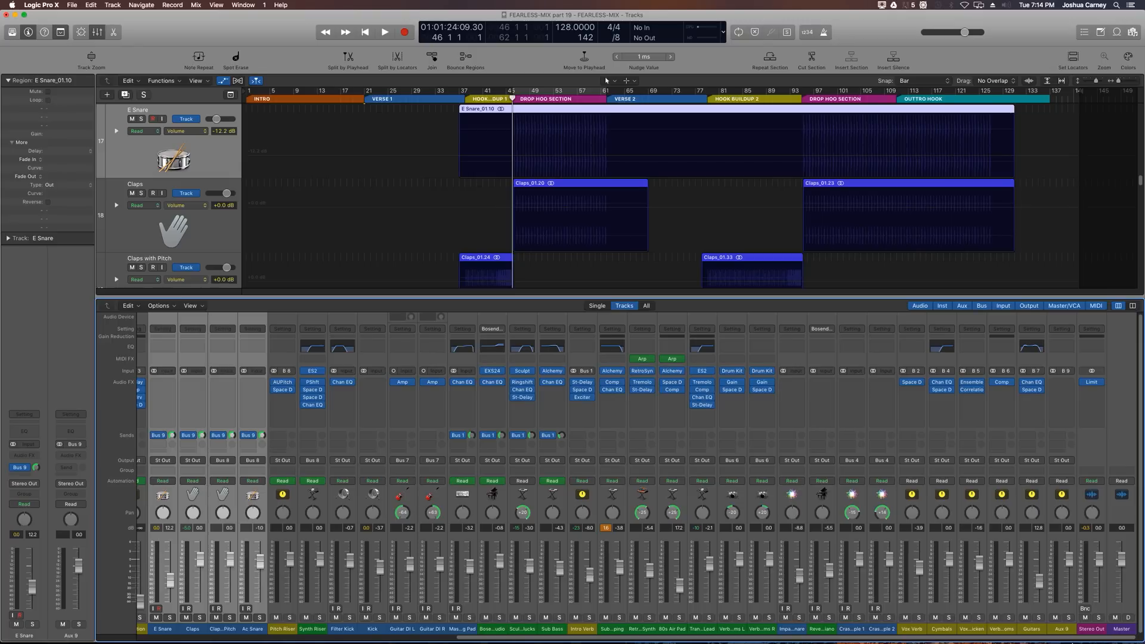
pyautogui.click(1063, 629)
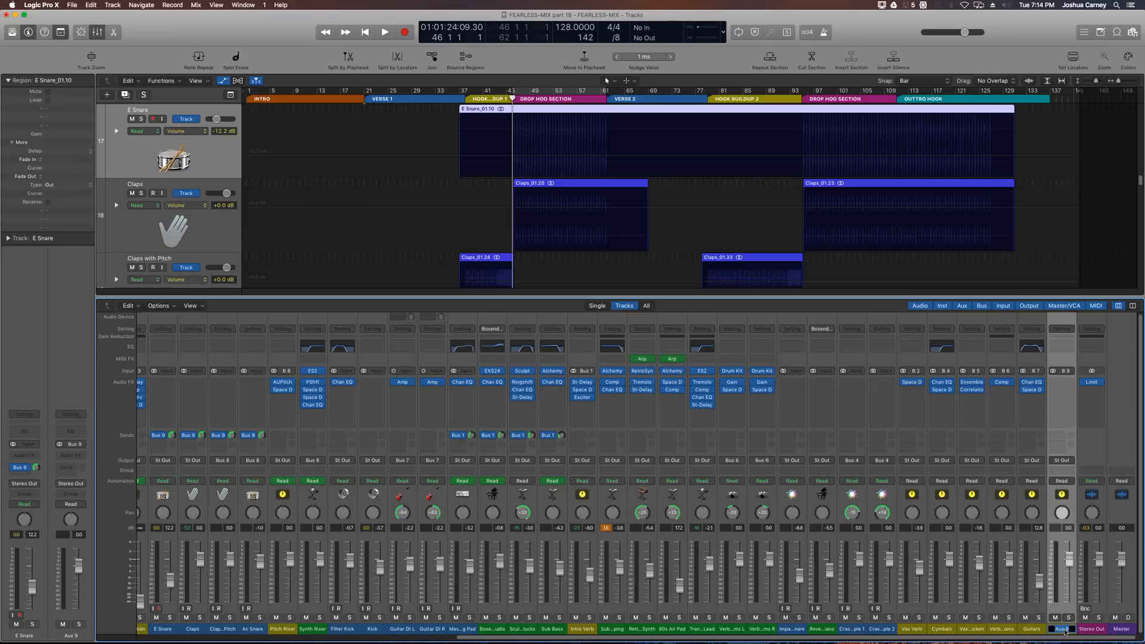
pyautogui.write('Snare Reverb')
pyautogui.press('Return')
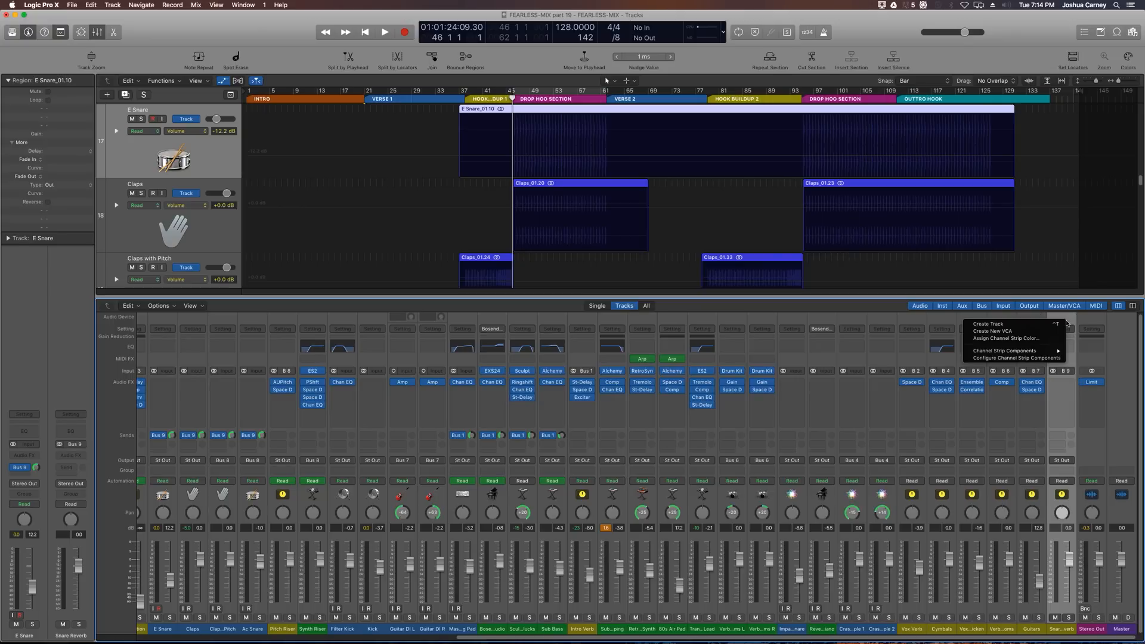
pyautogui.hotkey('ctrl', 't')
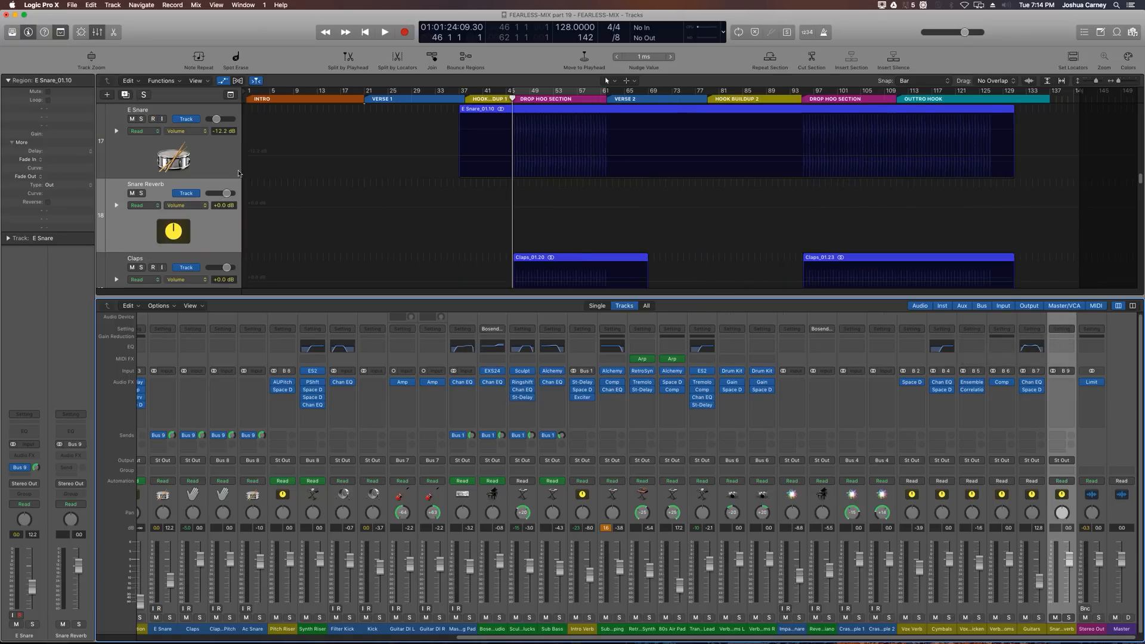
# Step: Move the Snare Reverb track to sit directly below the Ac Snare track
pyautogui.press('x')
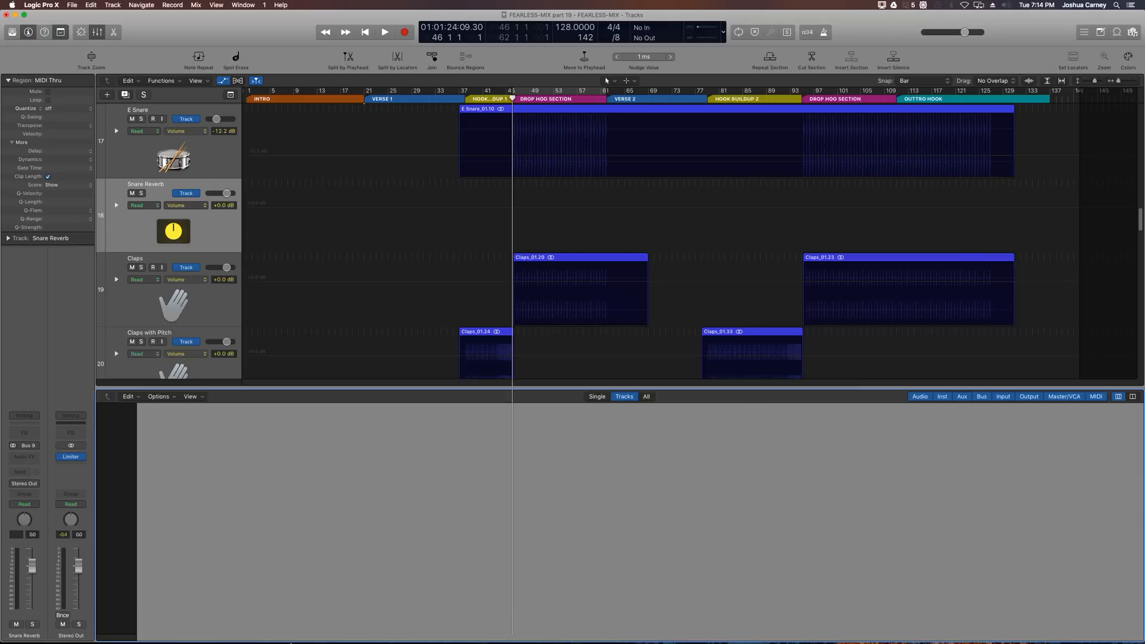
pyautogui.moveTo(165, 225); pyautogui.dragTo(192, 457)
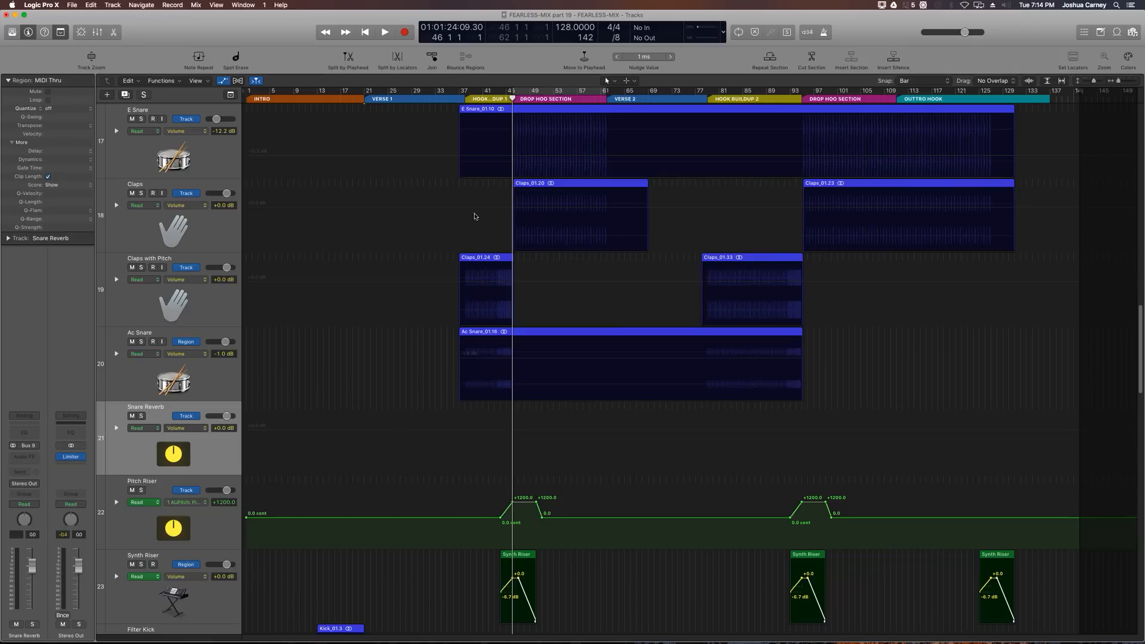
# Step: Solo the E Snare, Claps, Claps with Pitch, Ac Snare, Snare Reverb and Pitch Riser tracks
pyautogui.moveTo(141, 118); pyautogui.dragTo(143, 428)
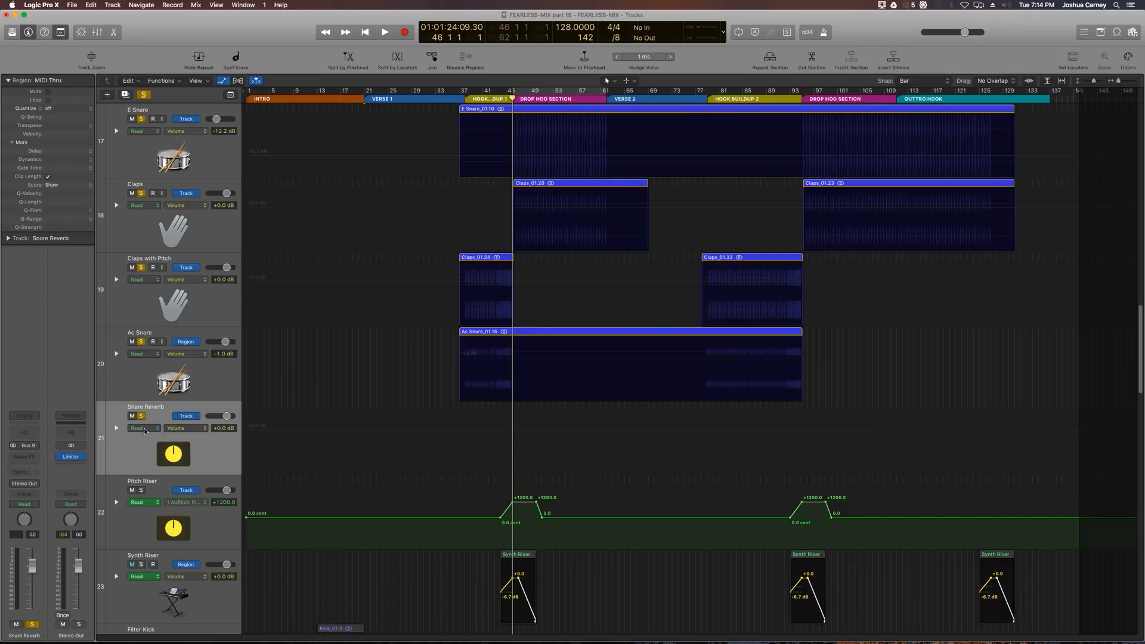
pyautogui.click(140, 490)
# Step: Insert a Space Designer reverb on the Snare Reverb channel
pyautogui.press('super+Right')
pyautogui.press('super+Right')
pyautogui.press('super+Right')
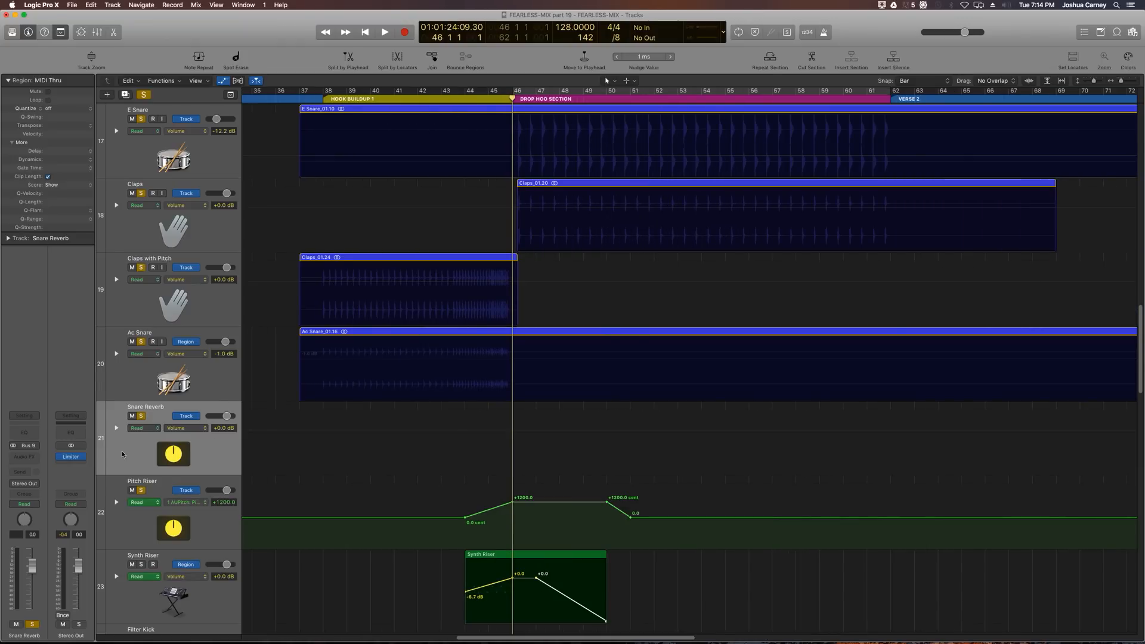
pyautogui.click(24, 457)
pyautogui.moveTo(36, 588)
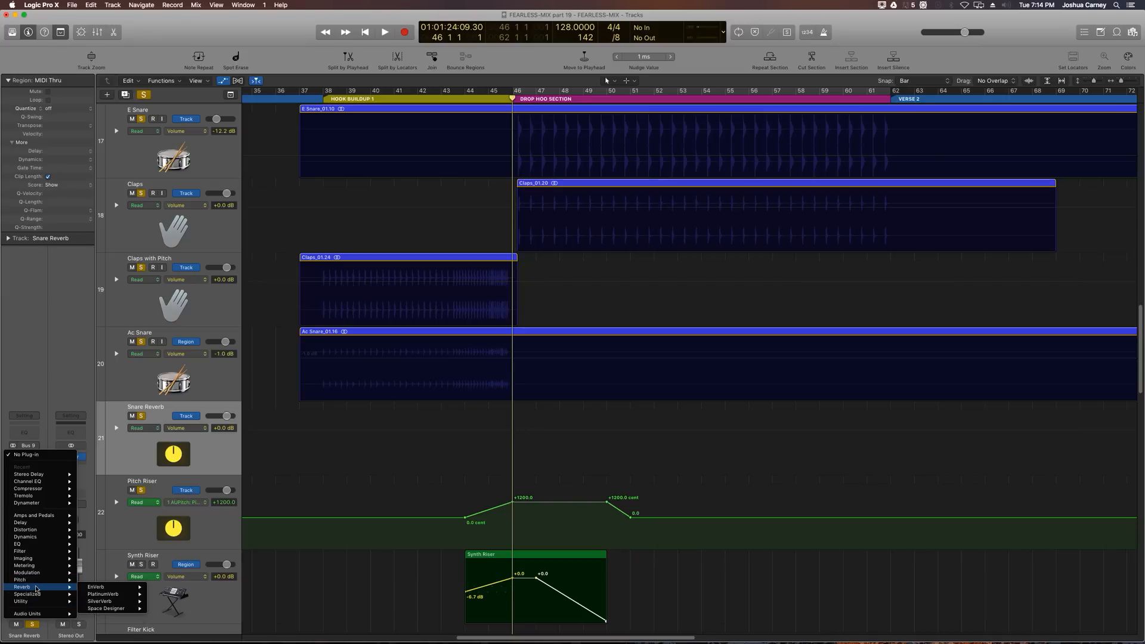
pyautogui.moveTo(113, 609)
pyautogui.click(161, 610)
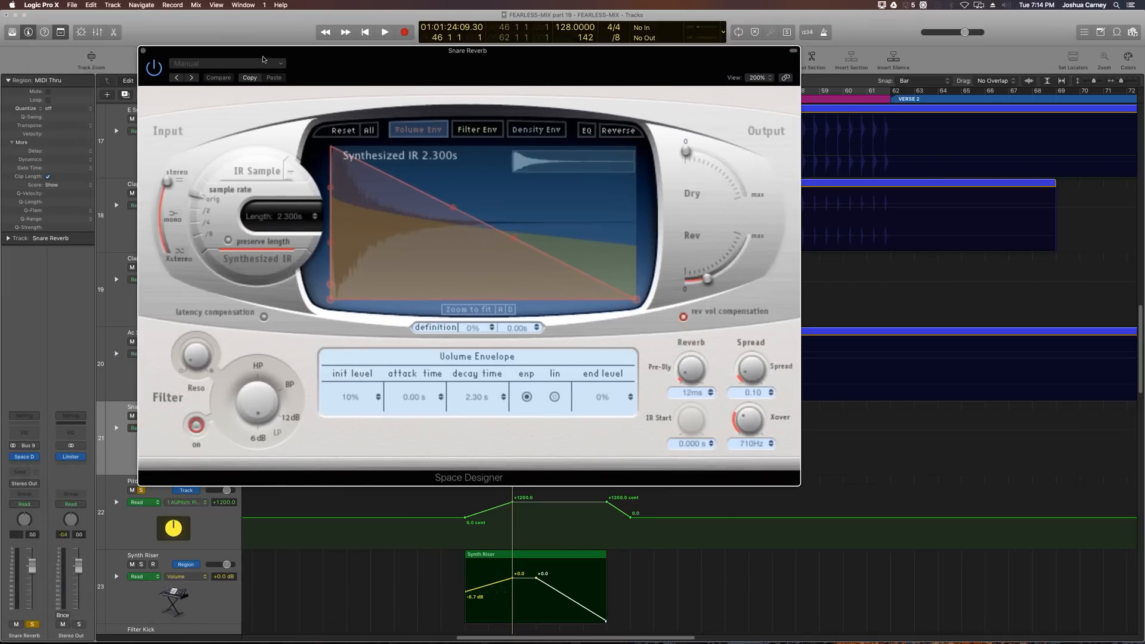
# Step: Load the 02.0s Sustain Plate preset from Large Spaces plate reverbs in Space Designer
pyautogui.click(255, 66)
pyautogui.moveTo(228, 201)
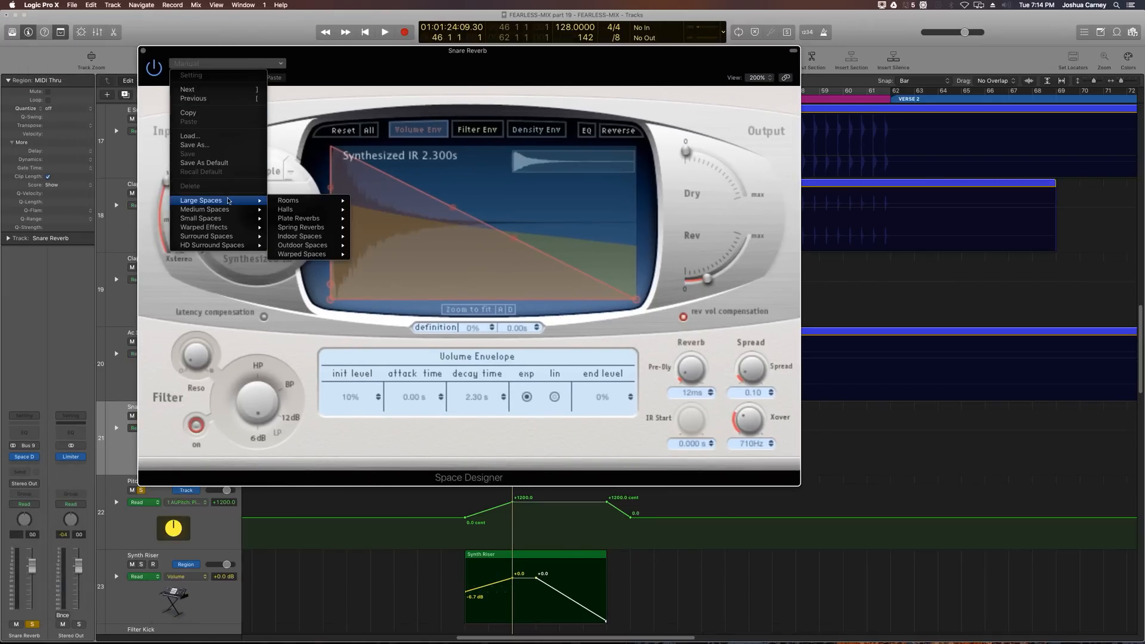
pyautogui.moveTo(310, 220)
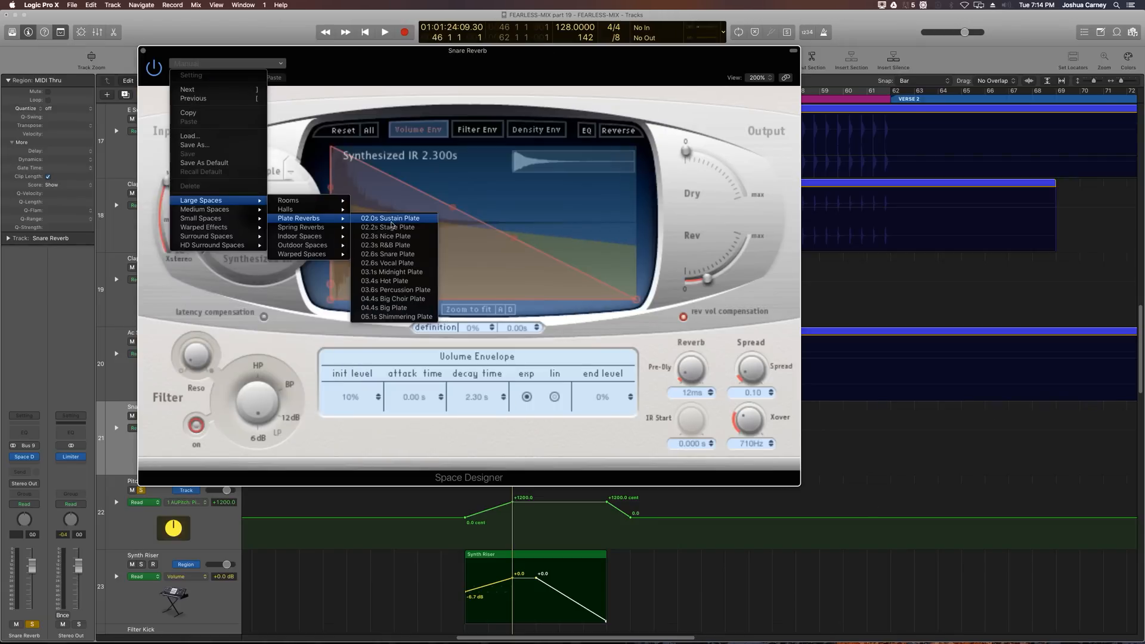
pyautogui.click(391, 224)
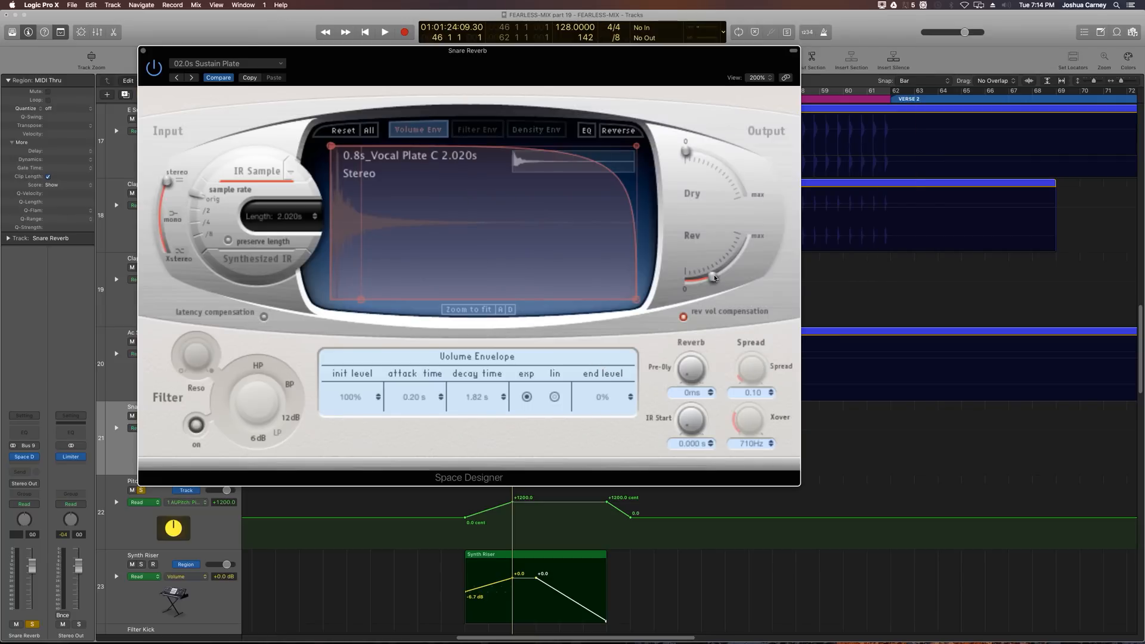
# Step: Raise the reverb's Rev level and lower the Snare Reverb fader to -10.8 dB while playing the section
pyautogui.moveTo(715, 278); pyautogui.dragTo(744, 267)
pyautogui.press('space')
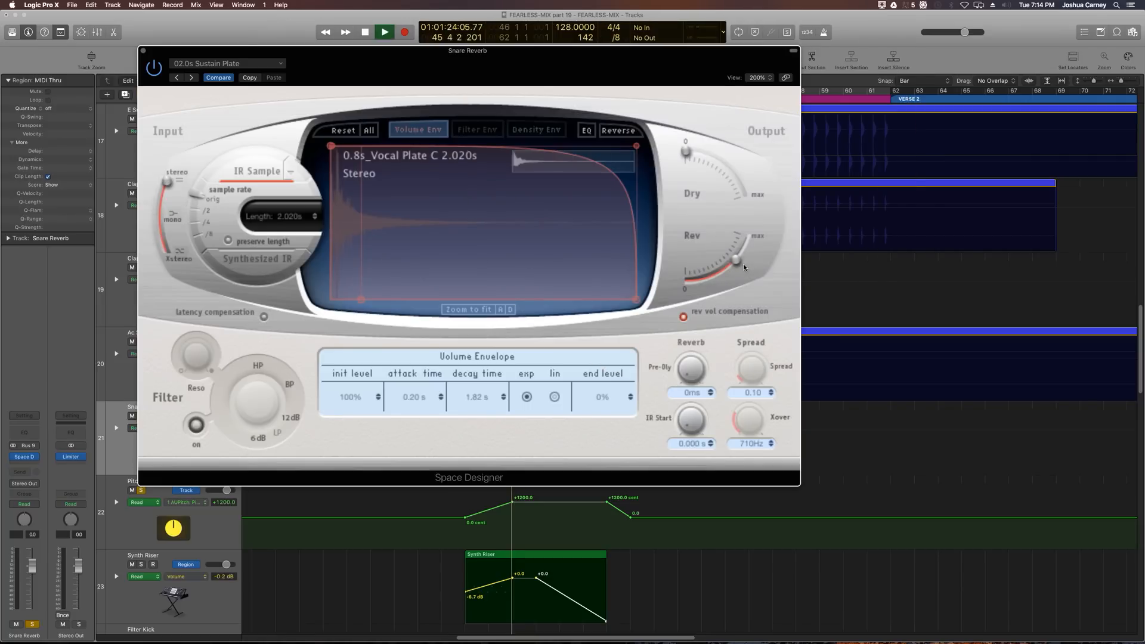
pyautogui.moveTo(397, 60); pyautogui.dragTo(638, 69)
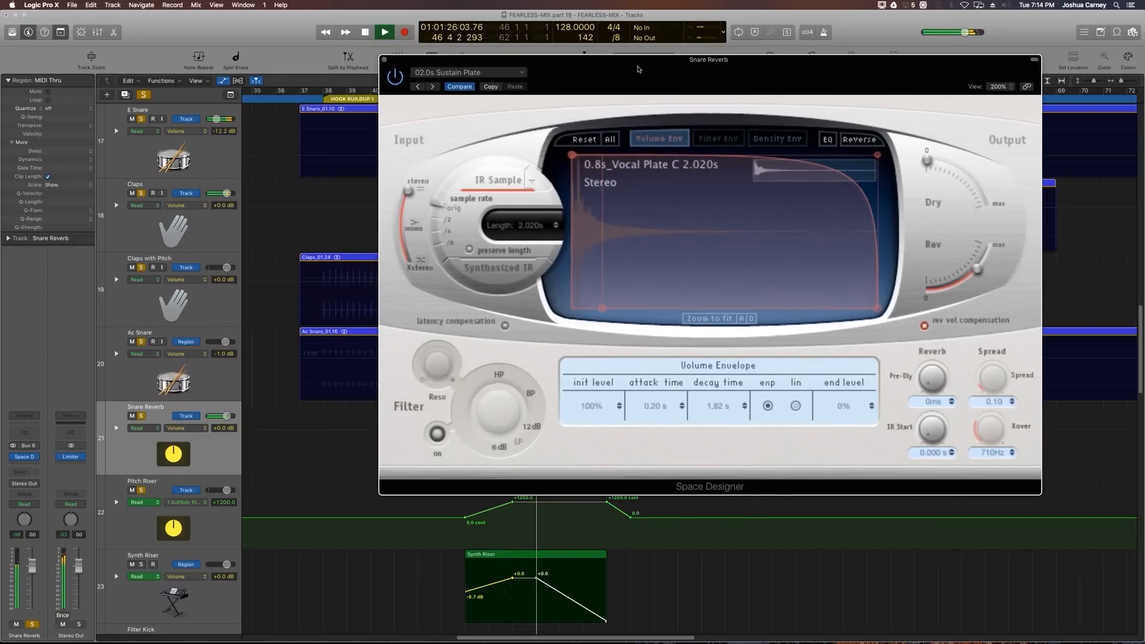
pyautogui.moveTo(32, 566); pyautogui.dragTo(36, 604)
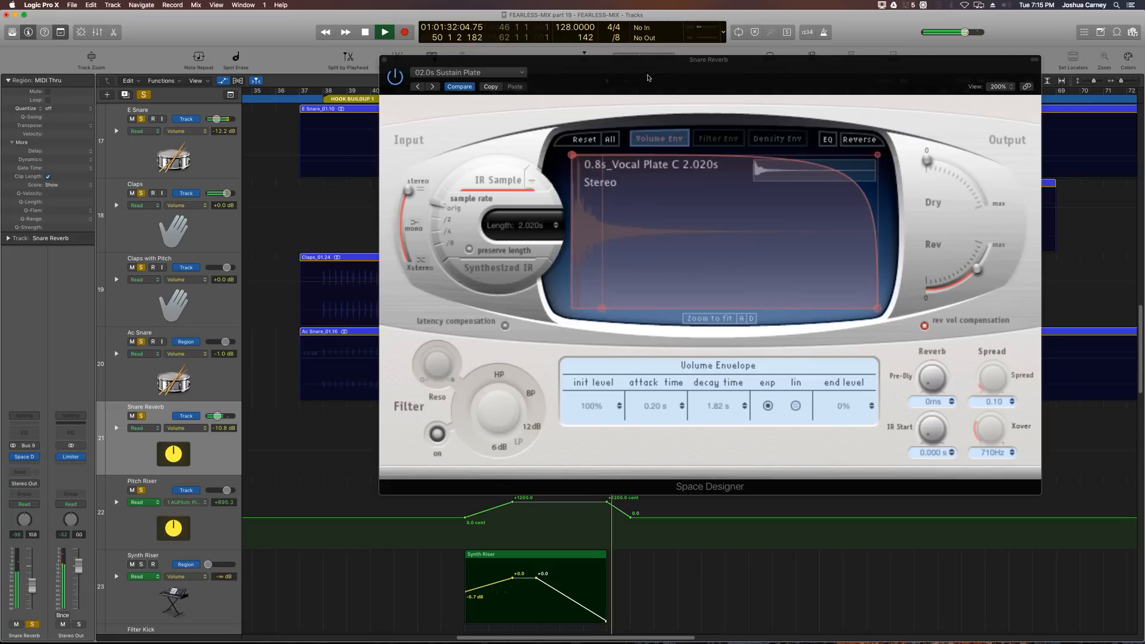
pyautogui.moveTo(648, 77); pyautogui.dragTo(578, 80)
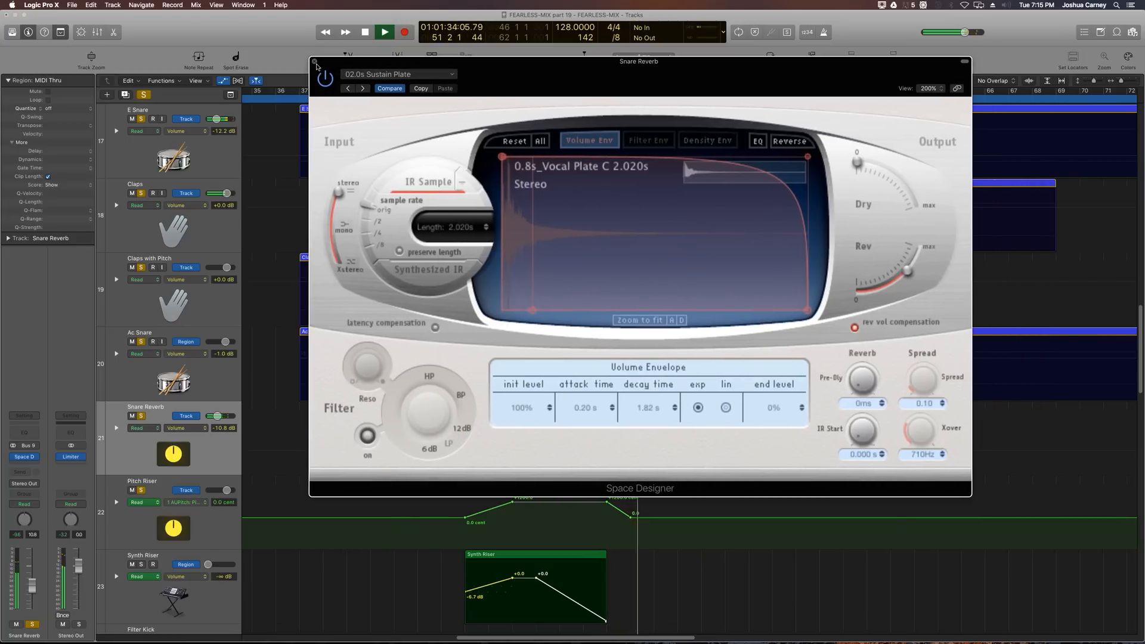
pyautogui.press('space')
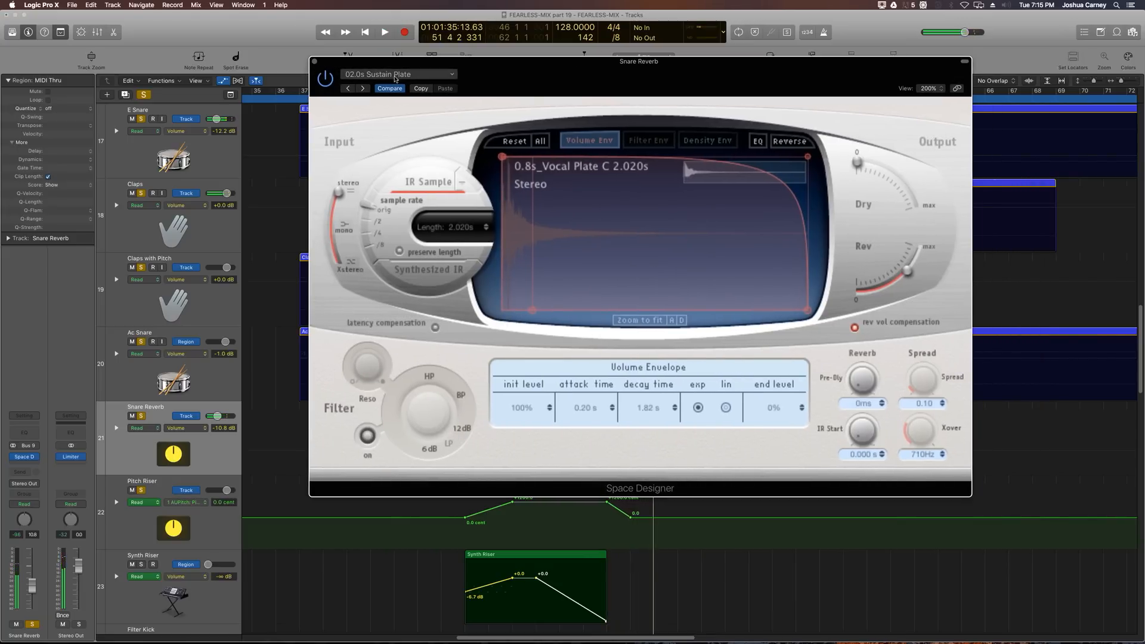
# Step: Load the 03.6s Percussion Plate preset and nudge the Rev level up while playing
pyautogui.click(395, 76)
pyautogui.moveTo(381, 215)
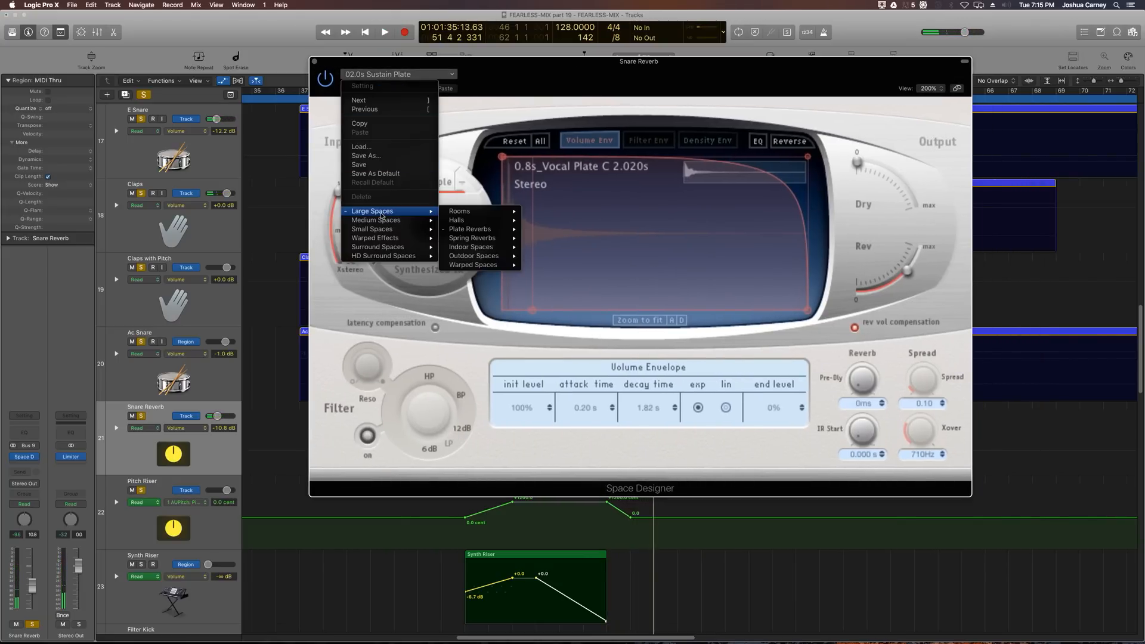
pyautogui.moveTo(474, 229)
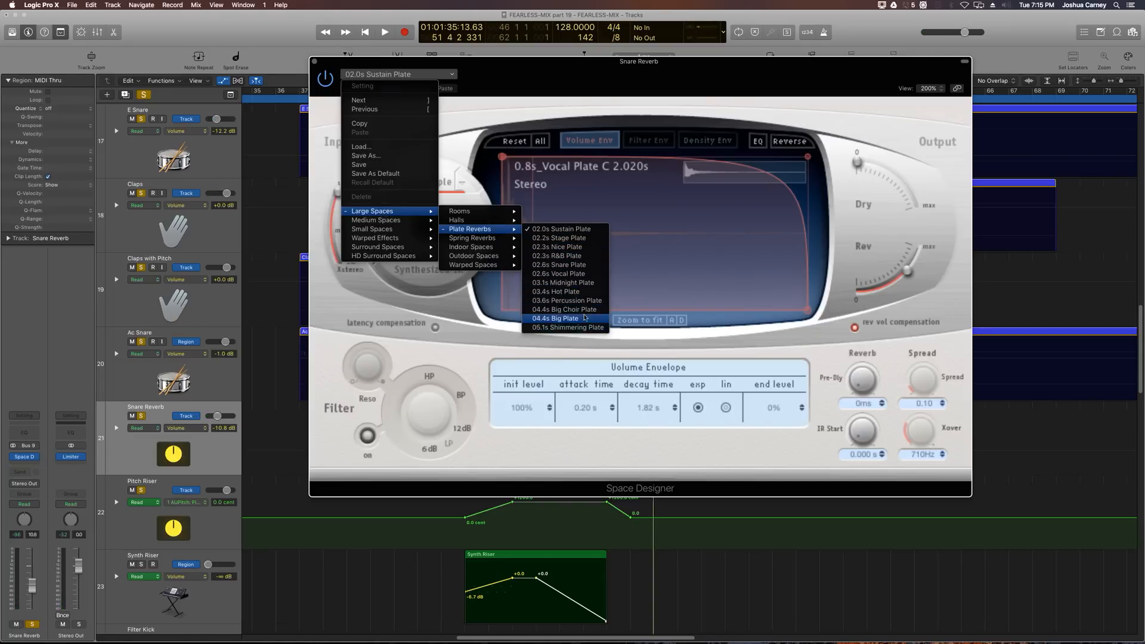
pyautogui.click(578, 303)
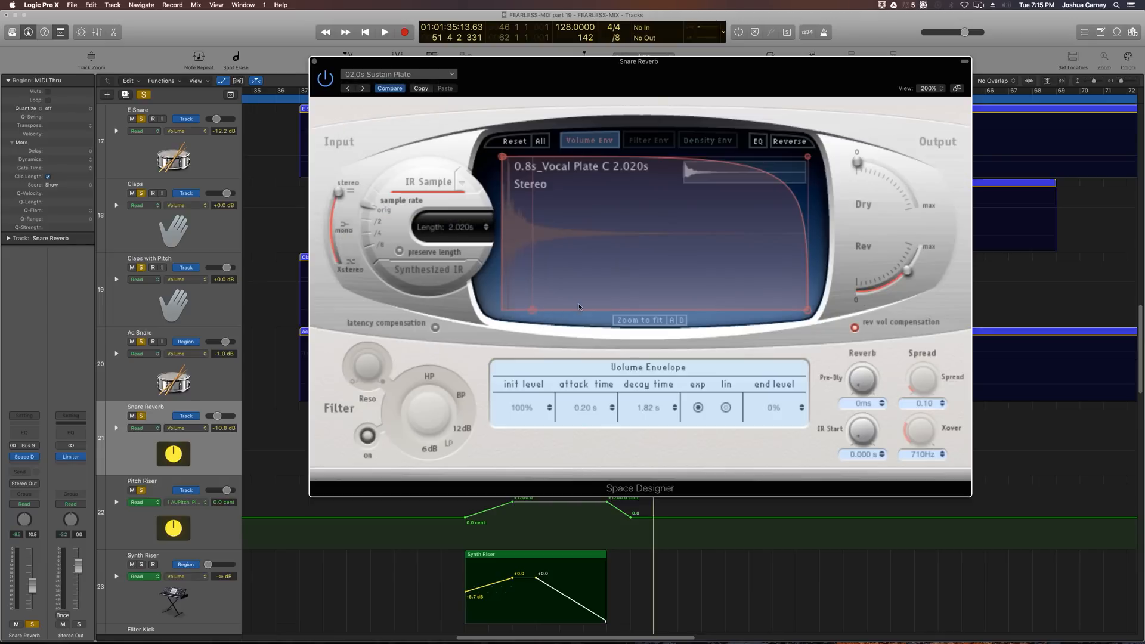
pyautogui.press('space')
pyautogui.moveTo(900, 279); pyautogui.dragTo(907, 275)
pyautogui.press('space')
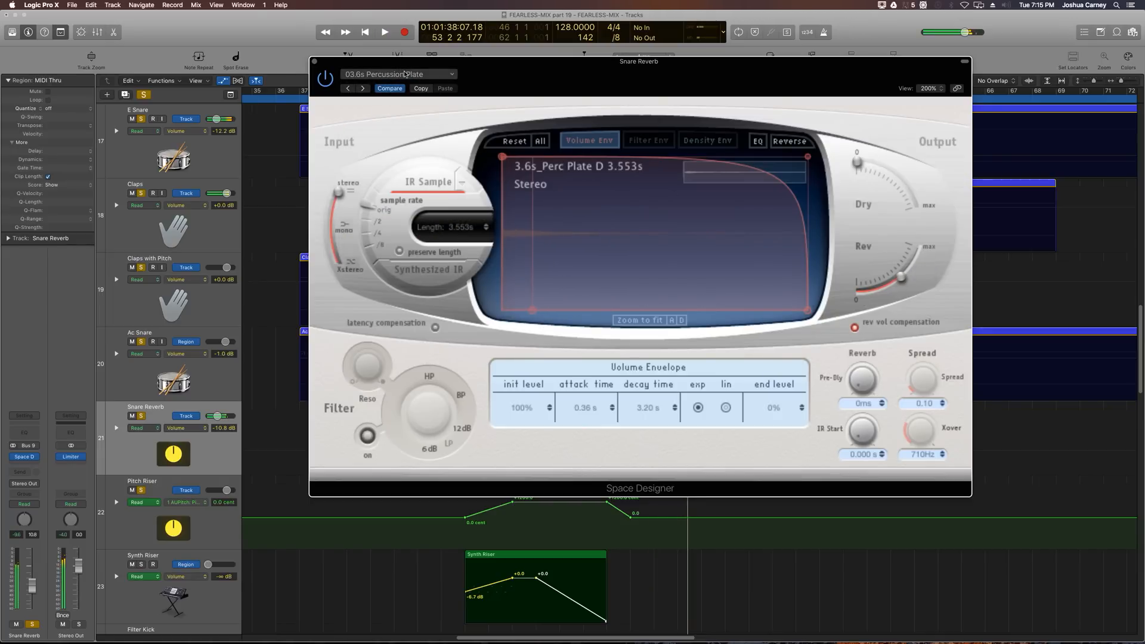
# Step: Load the 1.8s Drum Plate preset from the Medium Spaces plate reverbs
pyautogui.click(405, 74)
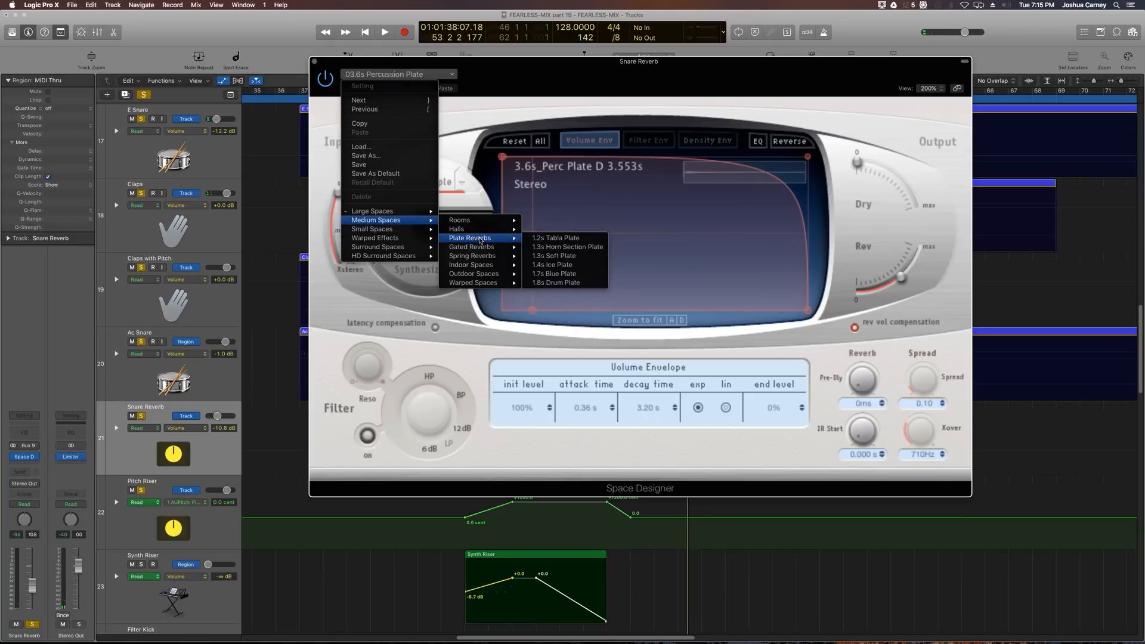
pyautogui.click(575, 284)
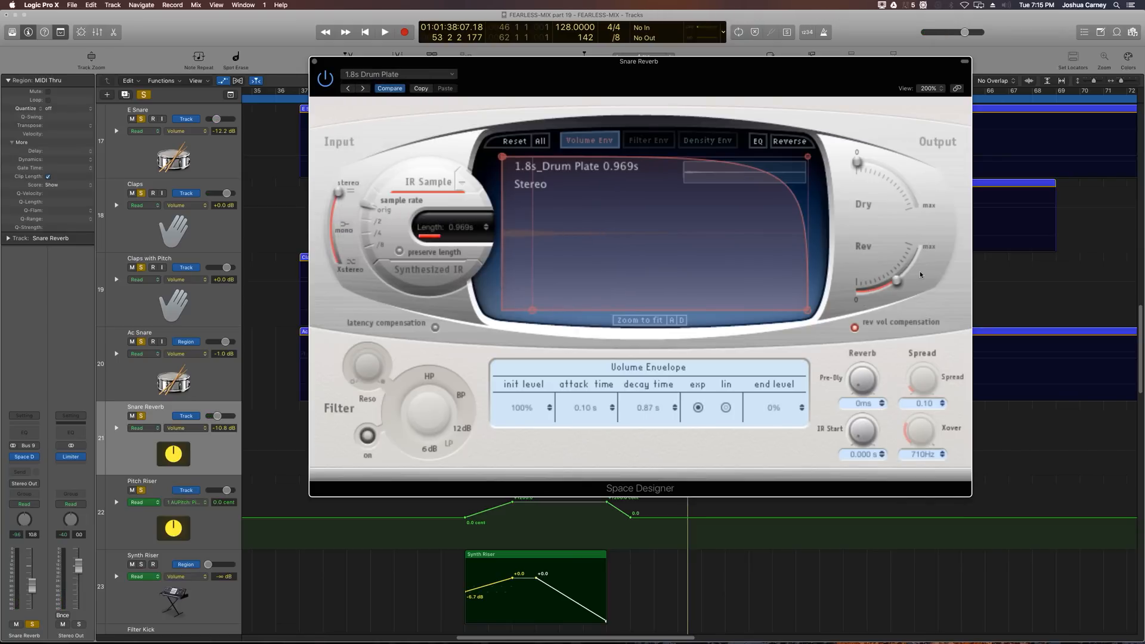
# Step: Raise the 1.8s Drum Plate's Rev output level while playing the section back
pyautogui.press('space')
pyautogui.moveTo(908, 279)
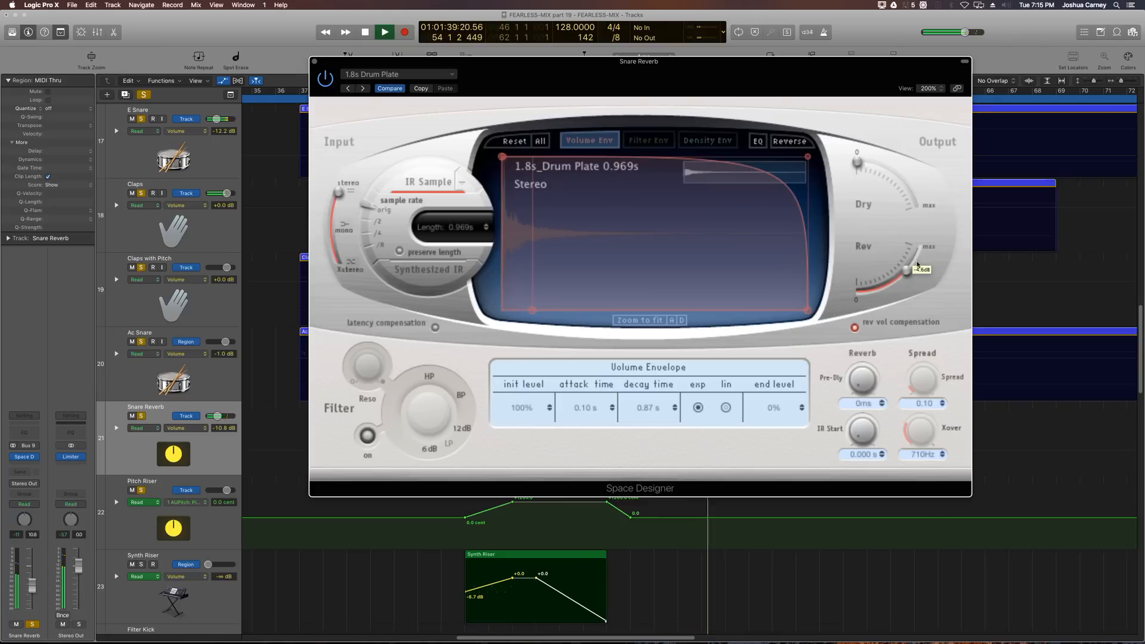
pyautogui.moveTo(908, 278); pyautogui.dragTo(917, 262)
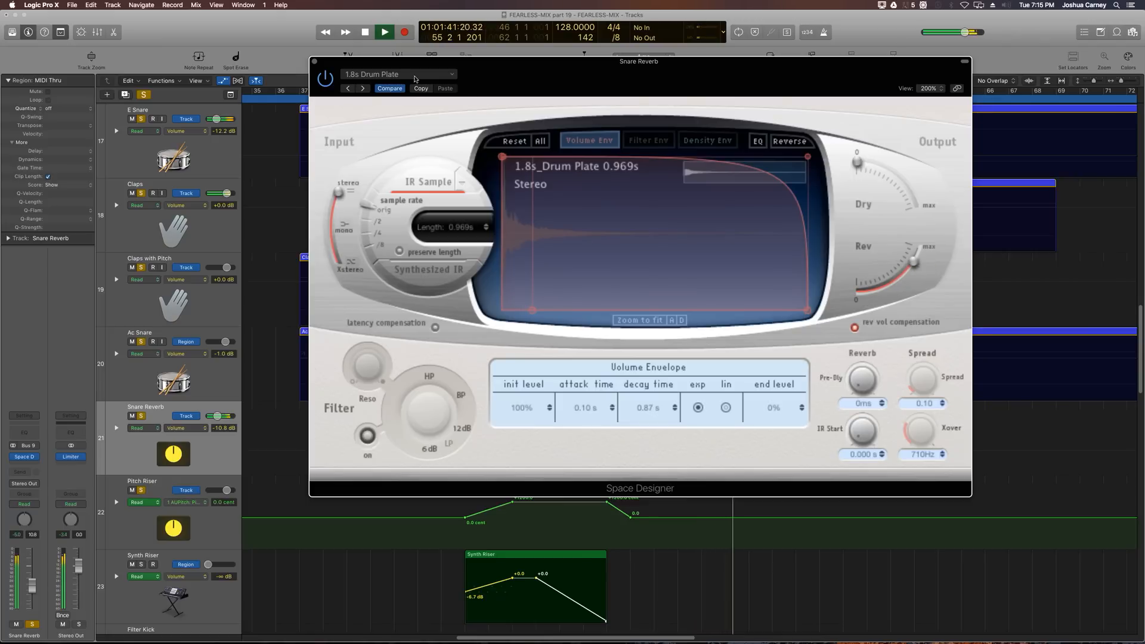
pyautogui.press('space')
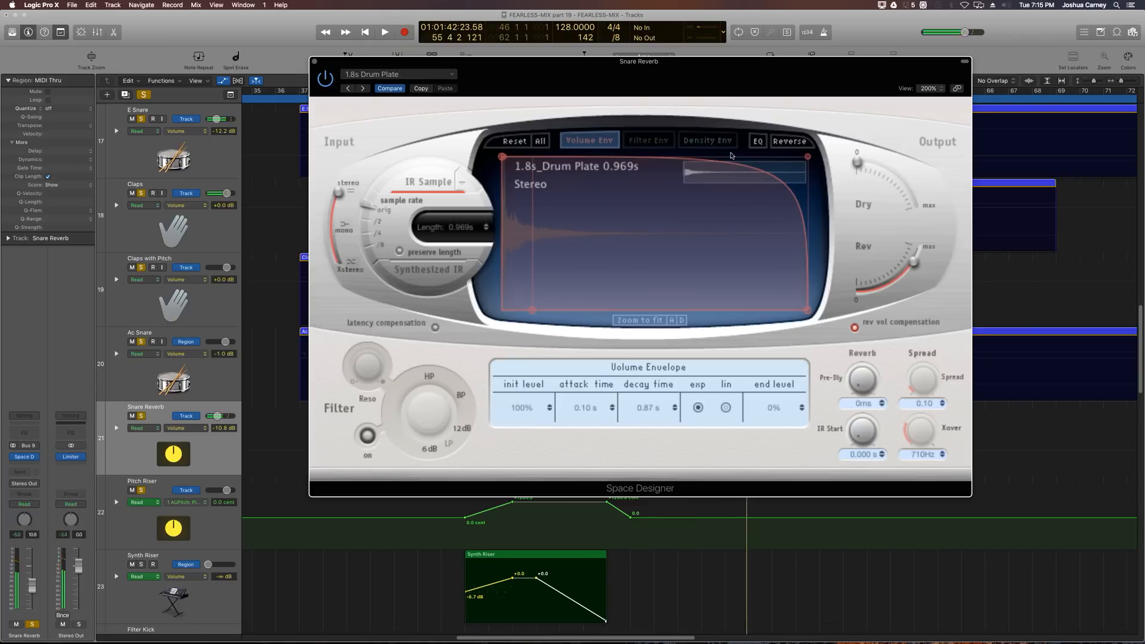
pyautogui.press('space')
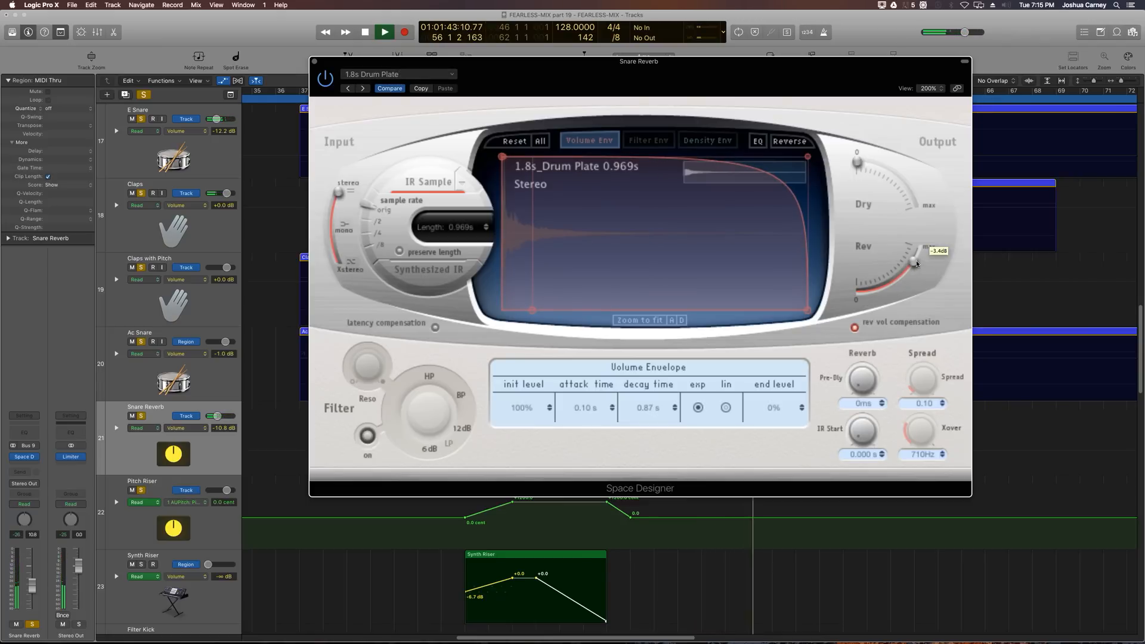
pyautogui.moveTo(920, 258); pyautogui.dragTo(921, 253)
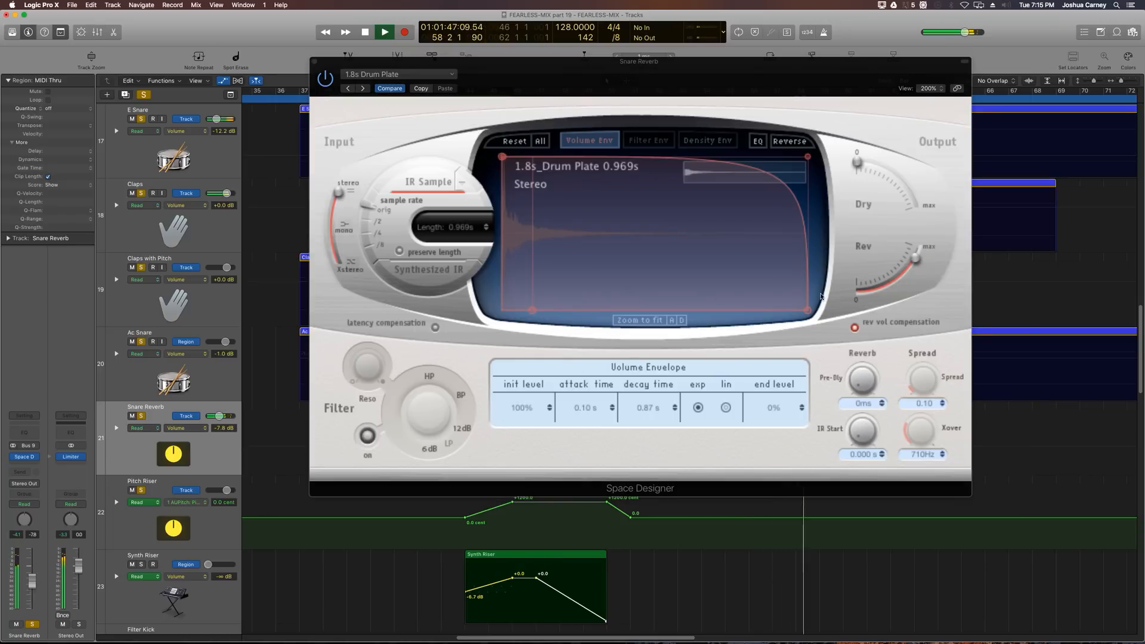
pyautogui.press('space')
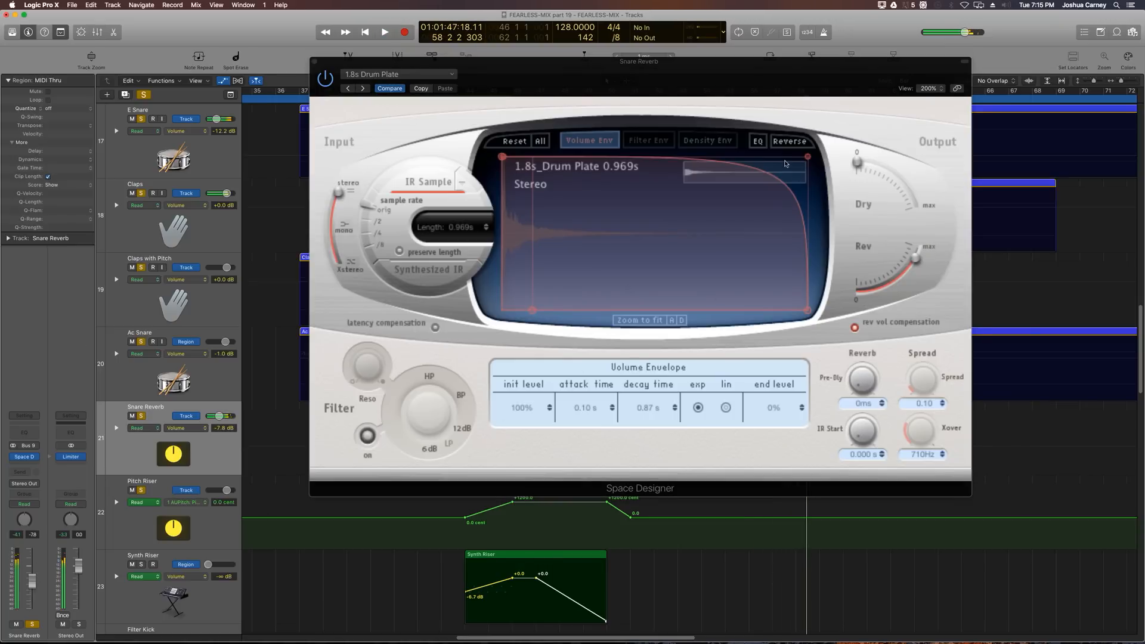
# Step: Open Space Designer's EQ view, switch on its filter, and display the filter envelope
pyautogui.click(758, 142)
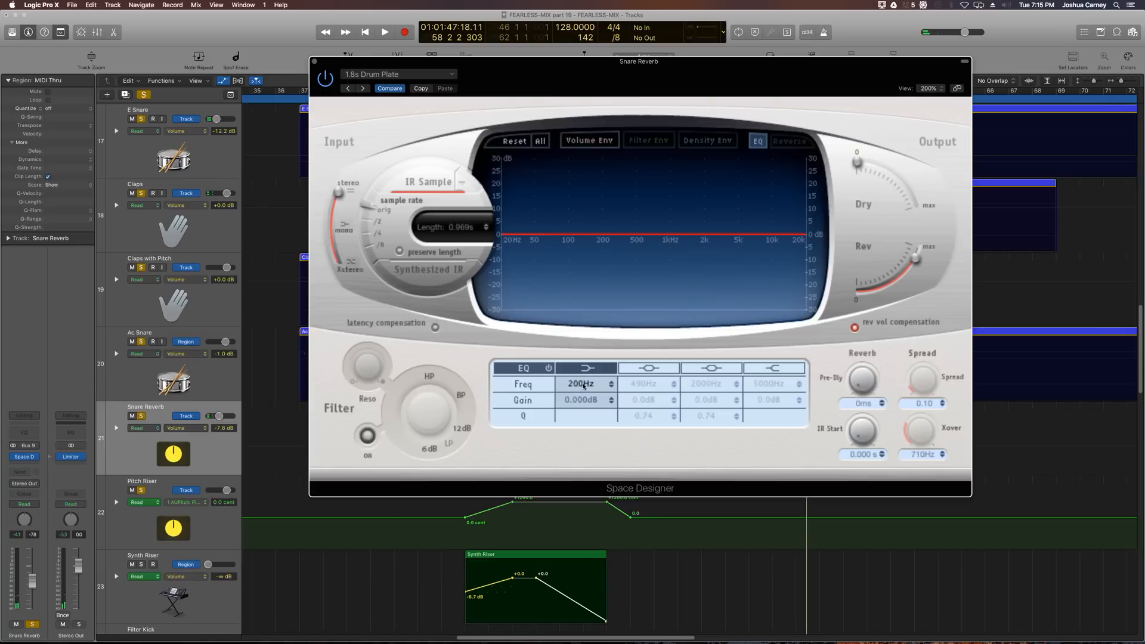
pyautogui.click(367, 435)
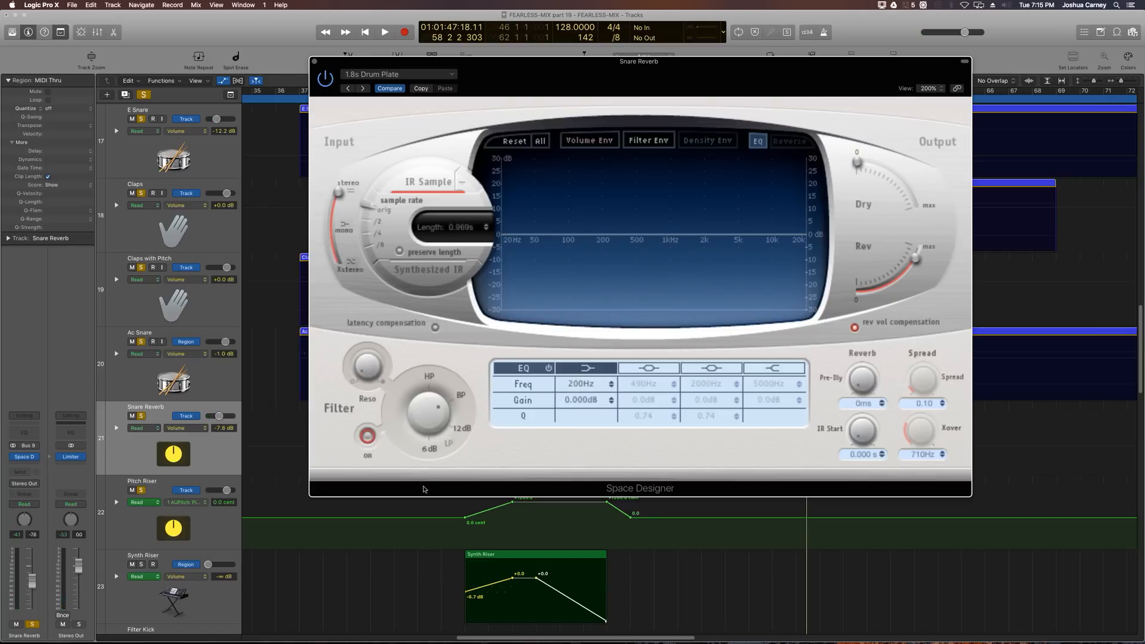
pyautogui.click(646, 141)
# Step: Toggle the Space Designer filter off and on during playback to compare, then close the plugin window
pyautogui.press('space')
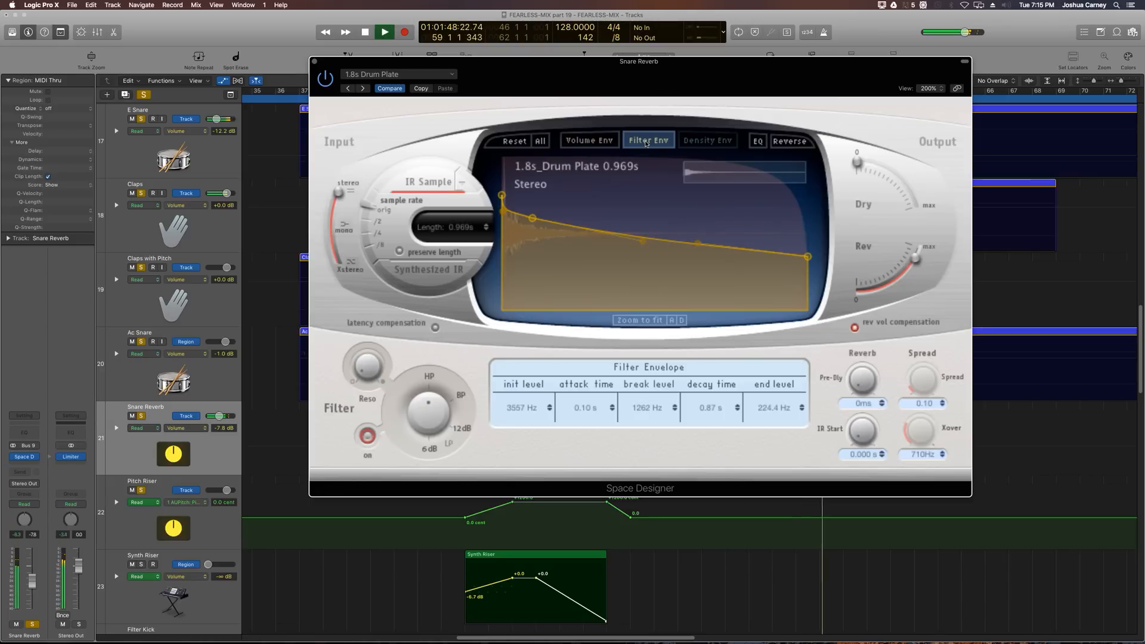
pyautogui.click(367, 442)
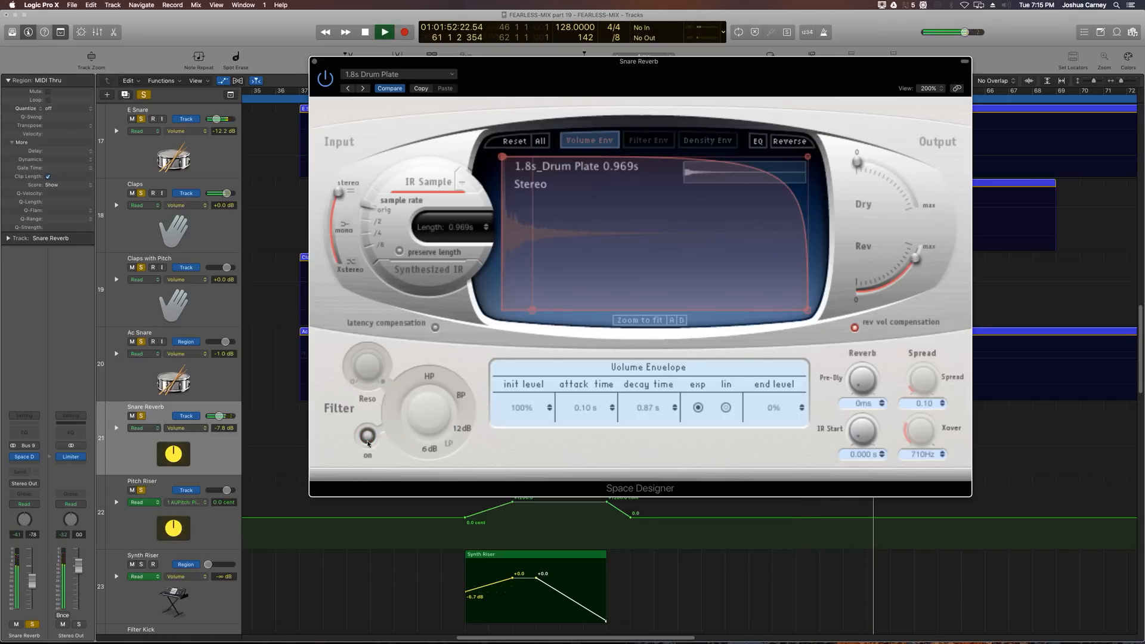
pyautogui.click(368, 442)
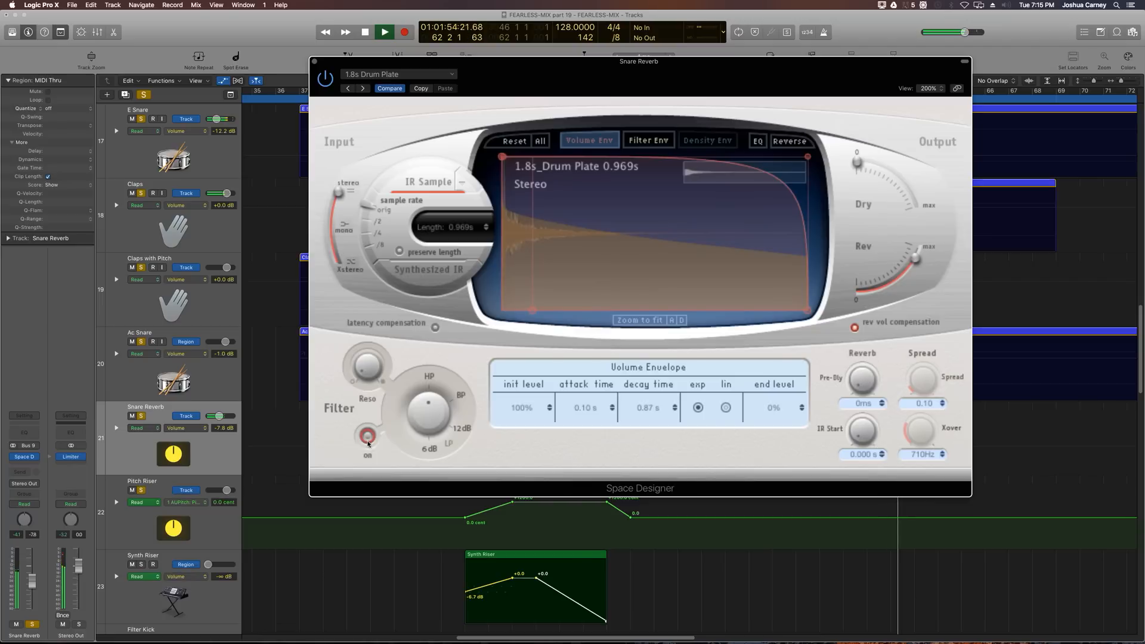
pyautogui.press('space')
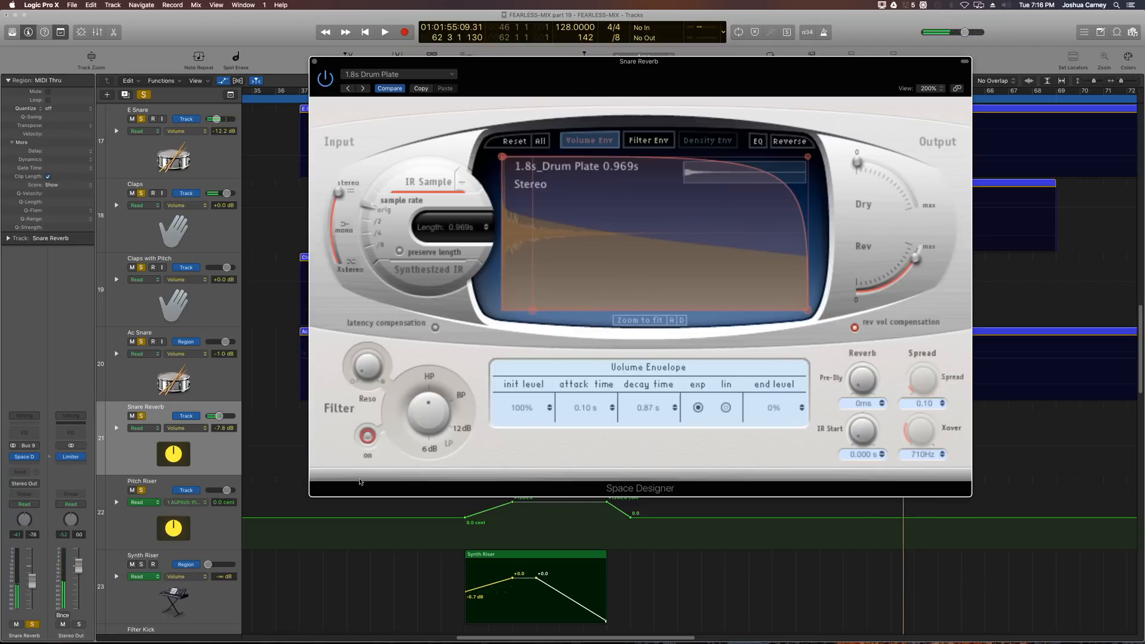
pyautogui.click(315, 62)
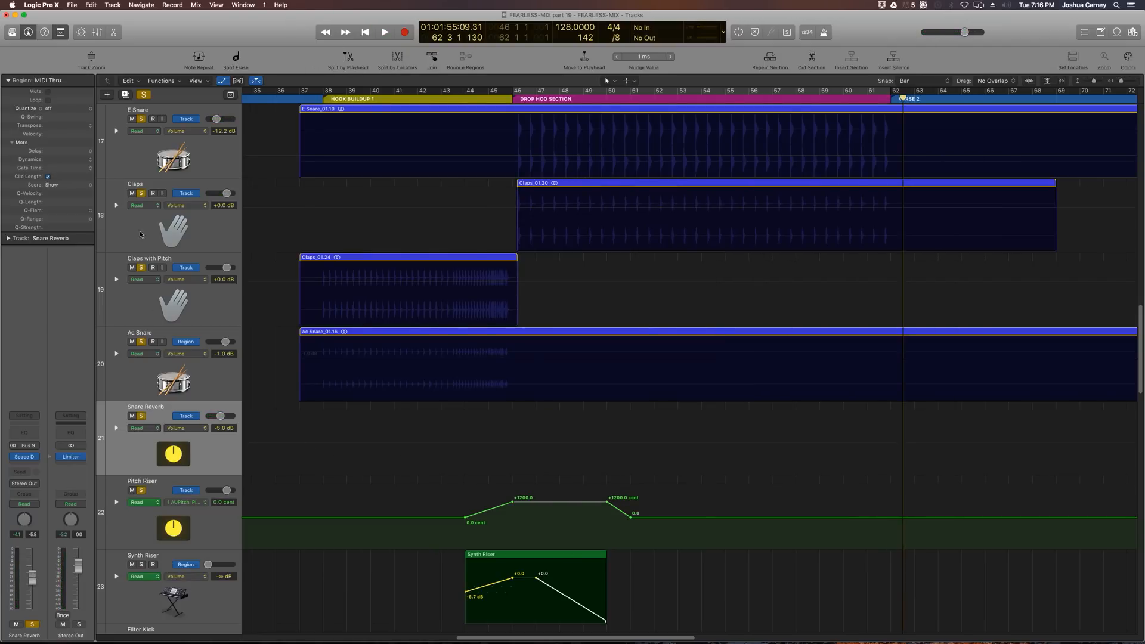
# Step: Unsolo the E Snare, Claps, Claps with Pitch, Ac Snare and Snare Reverb tracks
pyautogui.click(138, 116)
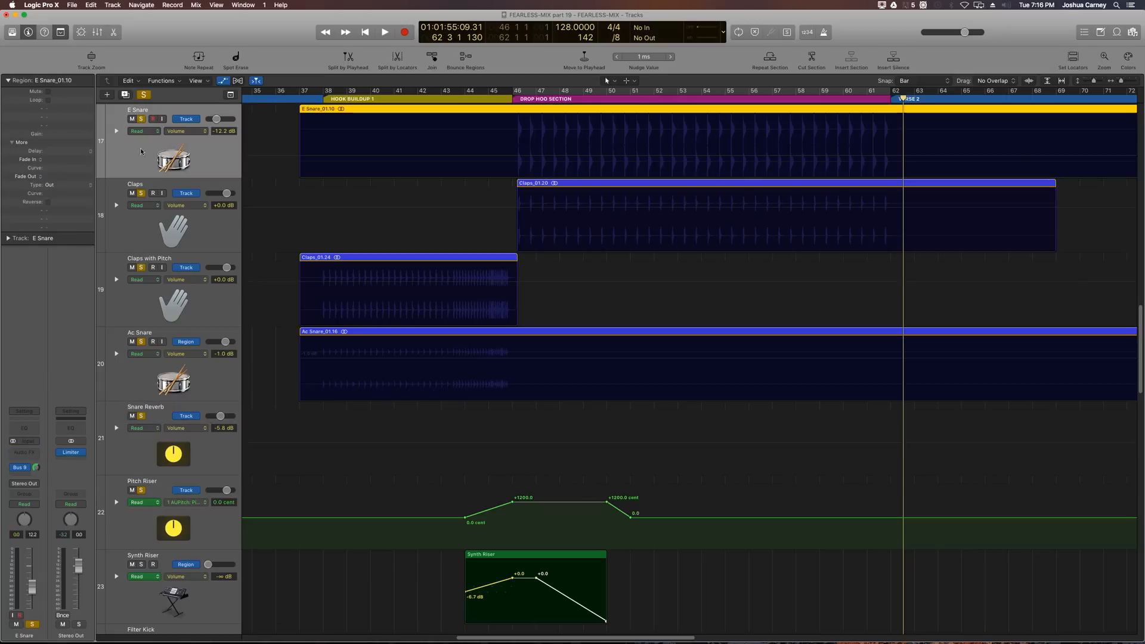
pyautogui.click(140, 121)
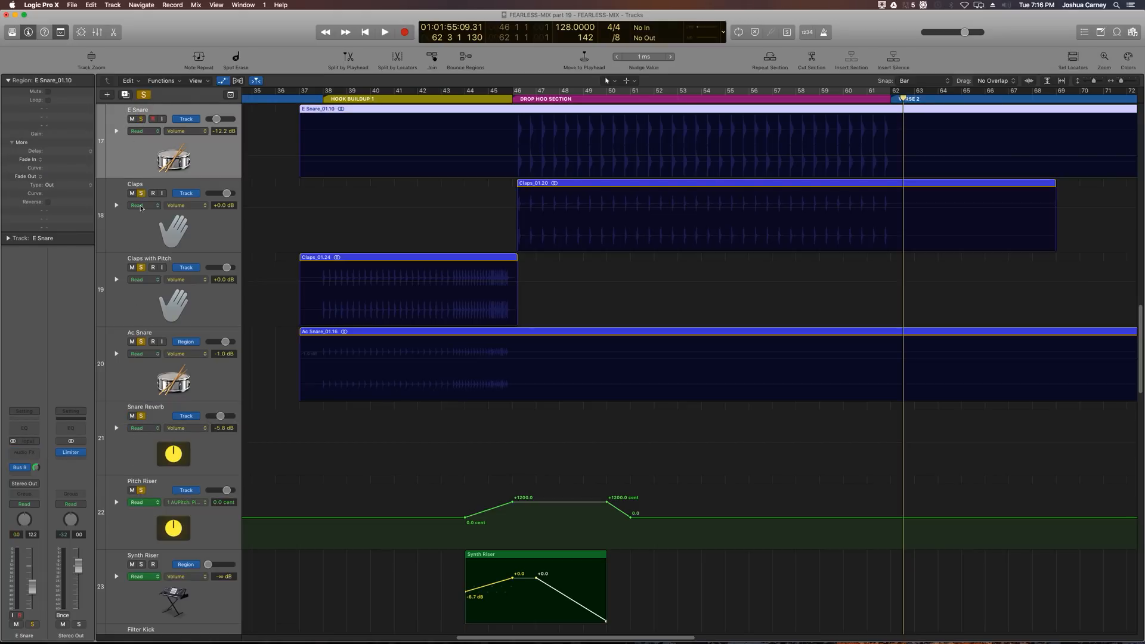
pyautogui.moveTo(141, 195); pyautogui.dragTo(141, 490)
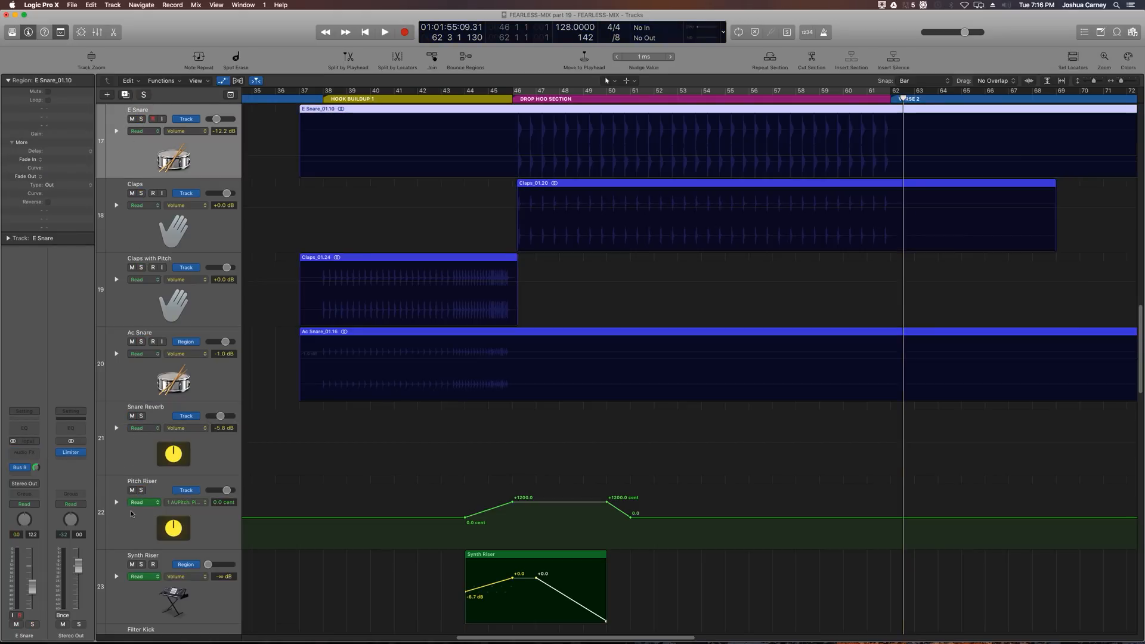
# Step: Play the full mix from the Drop Hoo Section and reopen the Snare Reverb's Space Designer to review it
pyautogui.click(511, 99)
pyautogui.press('space')
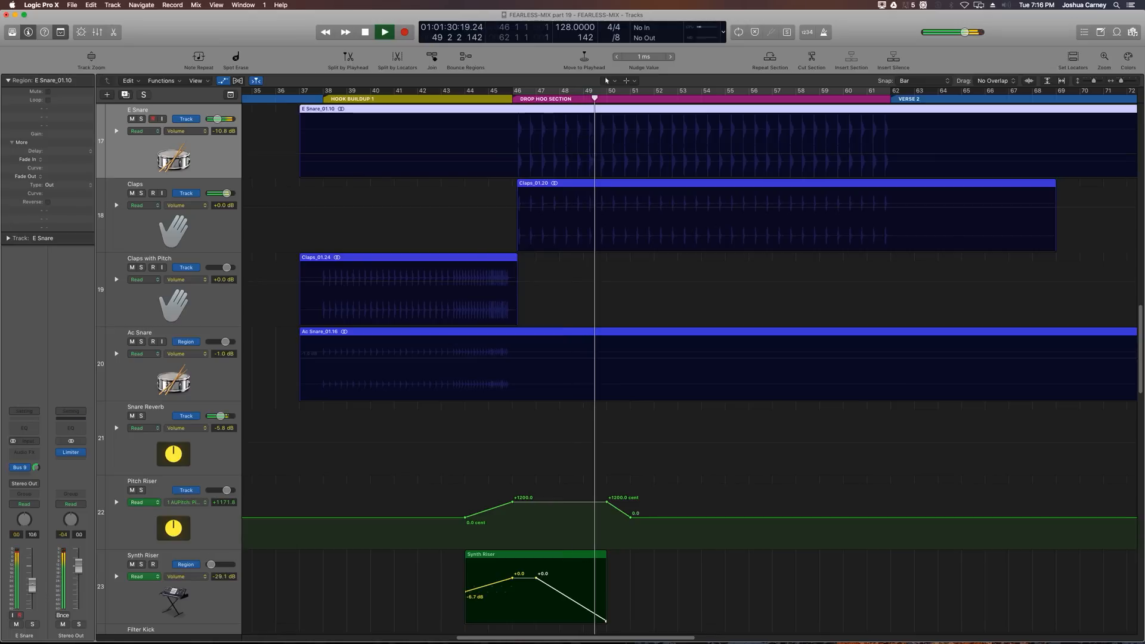
pyautogui.click(198, 449)
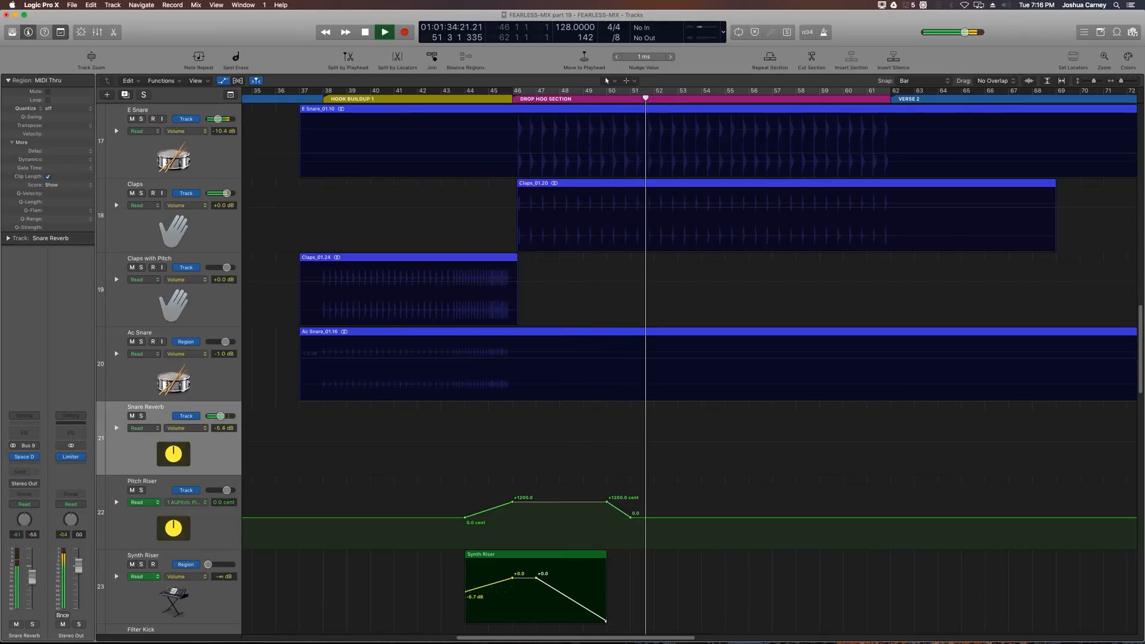
pyautogui.click(24, 457)
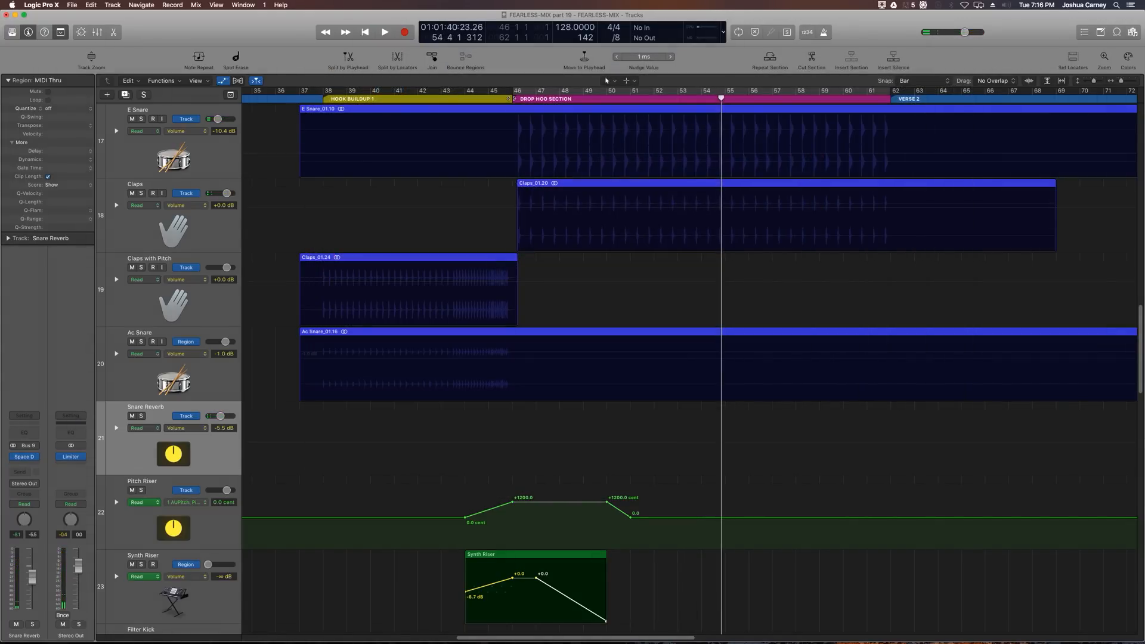
pyautogui.click(515, 92)
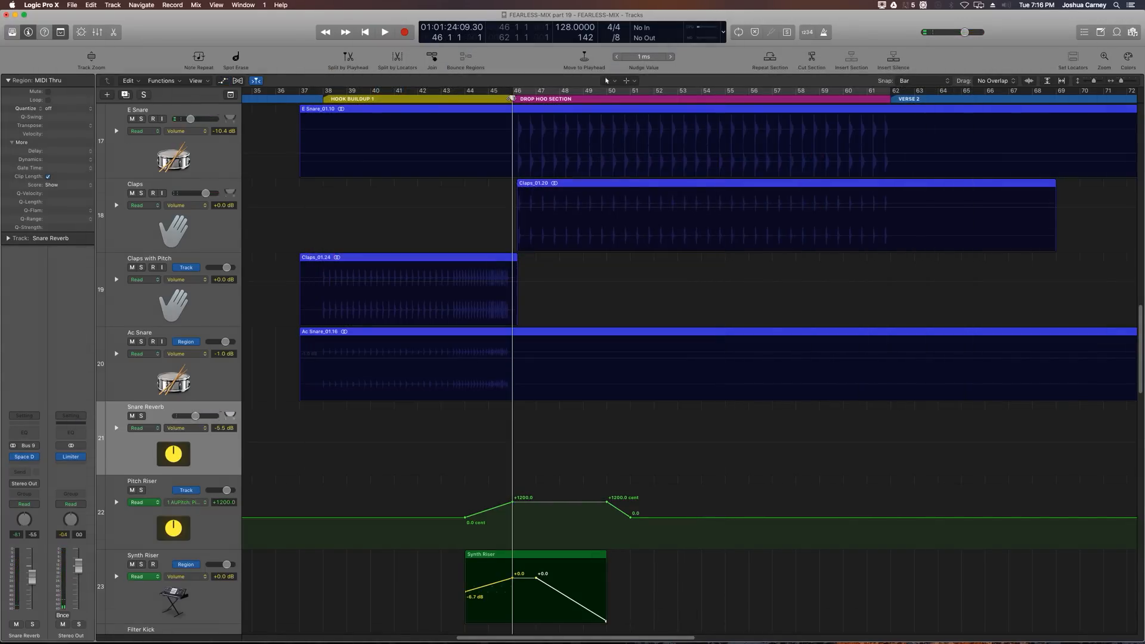
# Step: Hide the automation lanes, select the E Snare track, and open the Mixer scrolled to it
pyautogui.press('a')
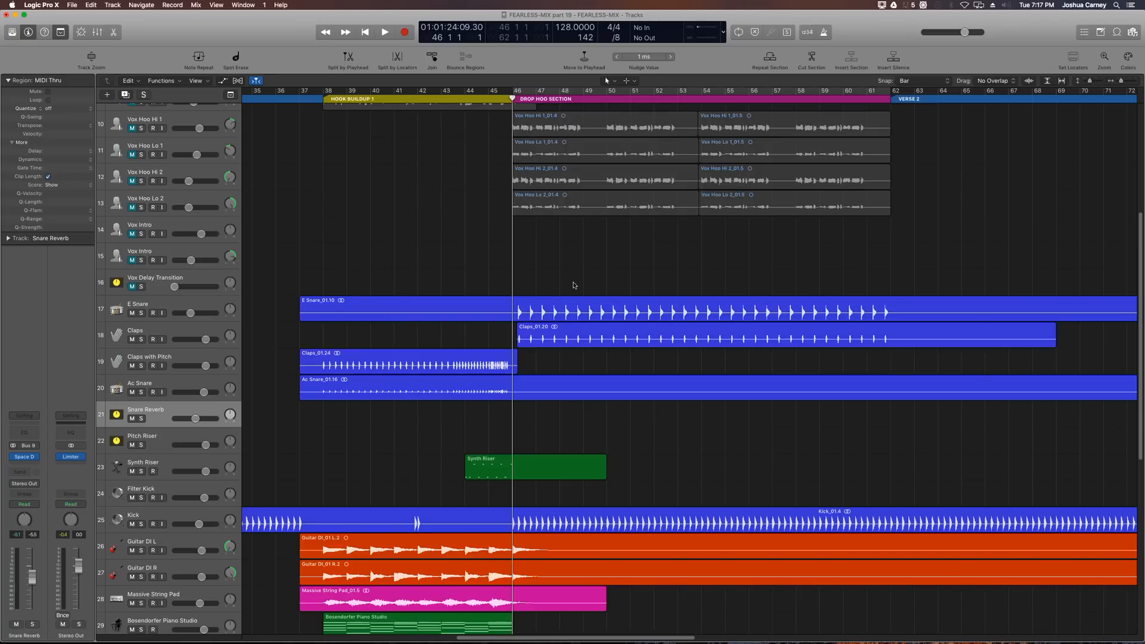
pyautogui.click(182, 304)
pyautogui.press('x')
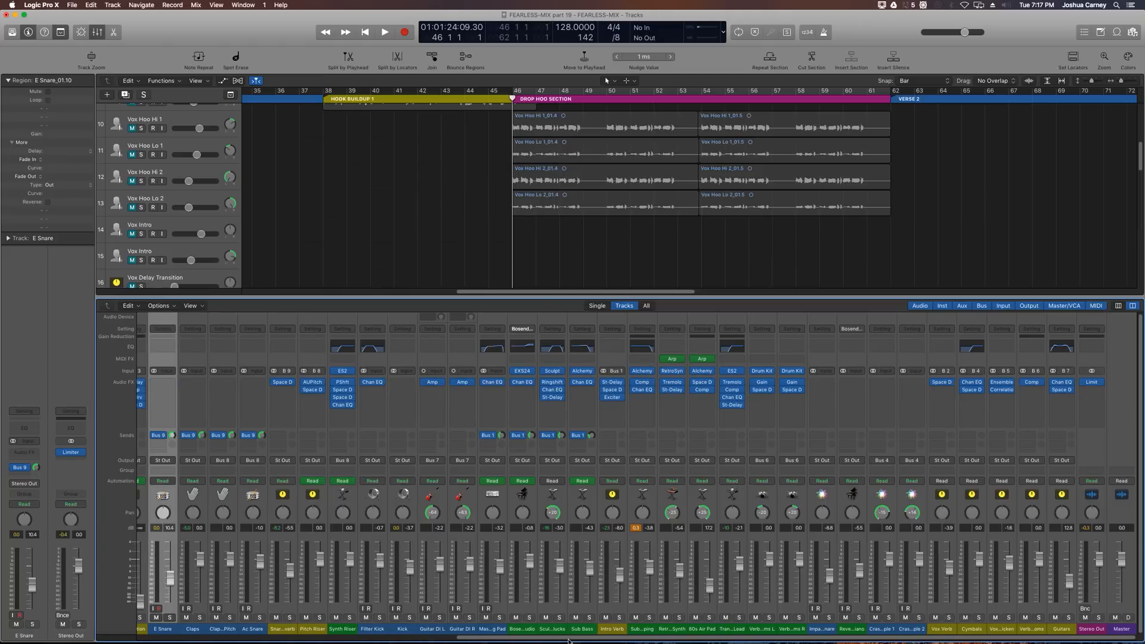
pyautogui.moveTo(568, 641); pyautogui.dragTo(488, 641)
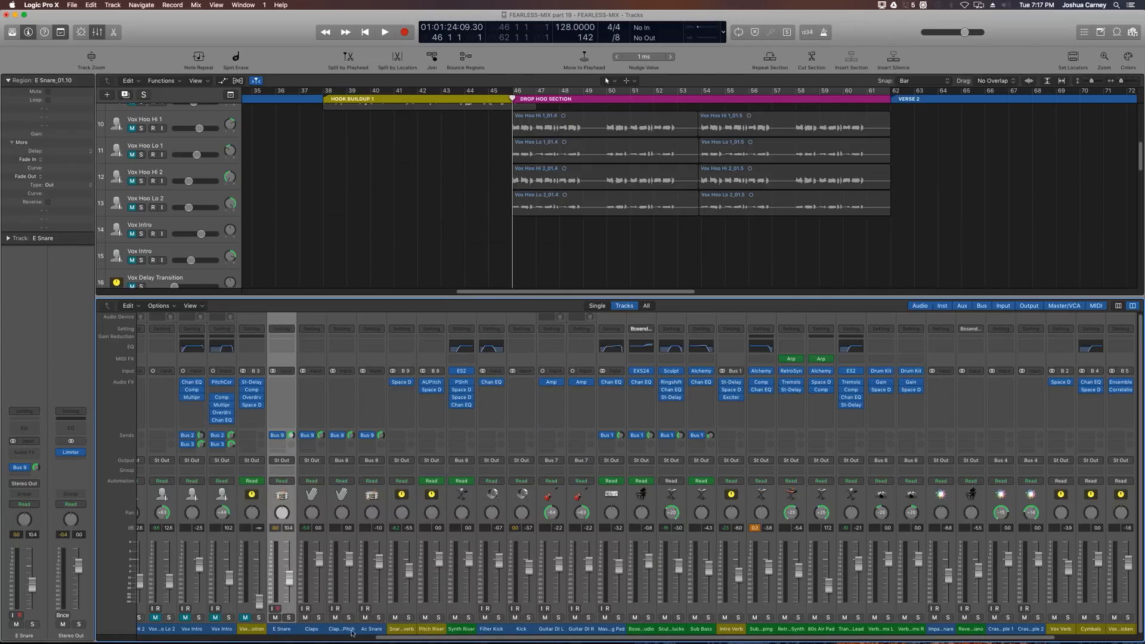
# Step: Route the E Snare and Claps channel outputs to Bus 10
pyautogui.keyDown('shift'); pyautogui.click(304, 629); pyautogui.keyUp('shift')
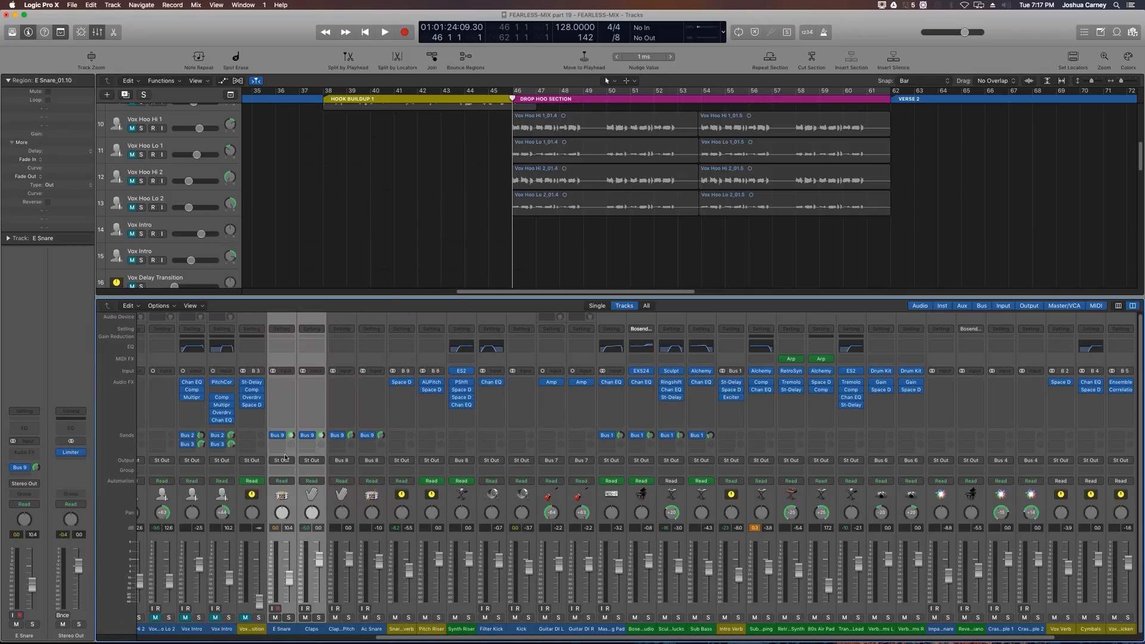
pyautogui.click(283, 461)
pyautogui.moveTo(292, 492)
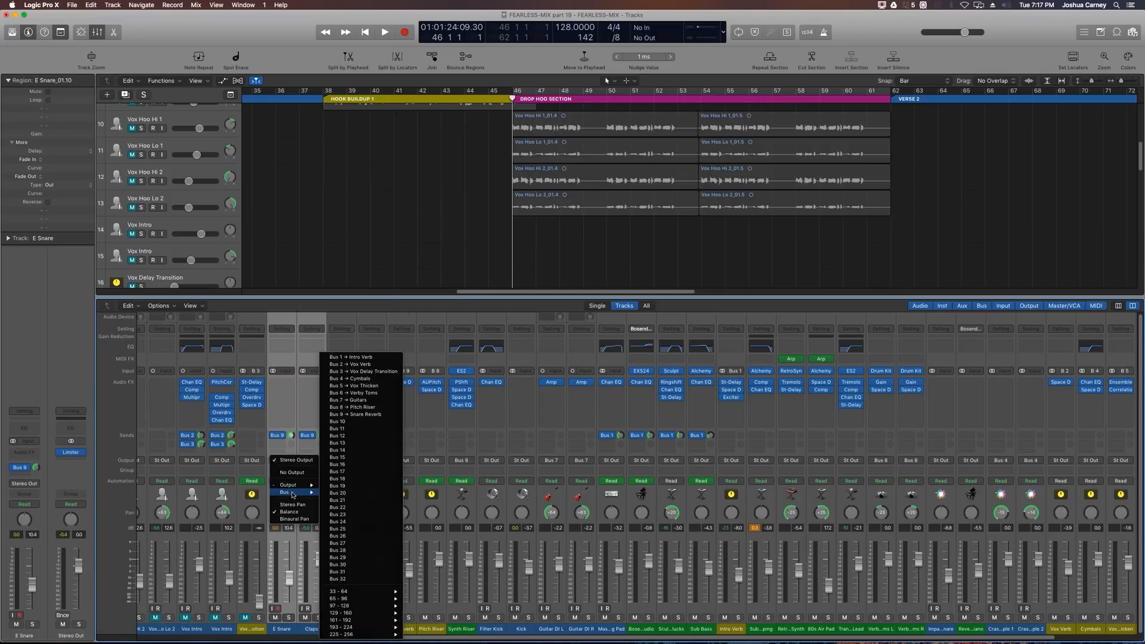
pyautogui.click(338, 421)
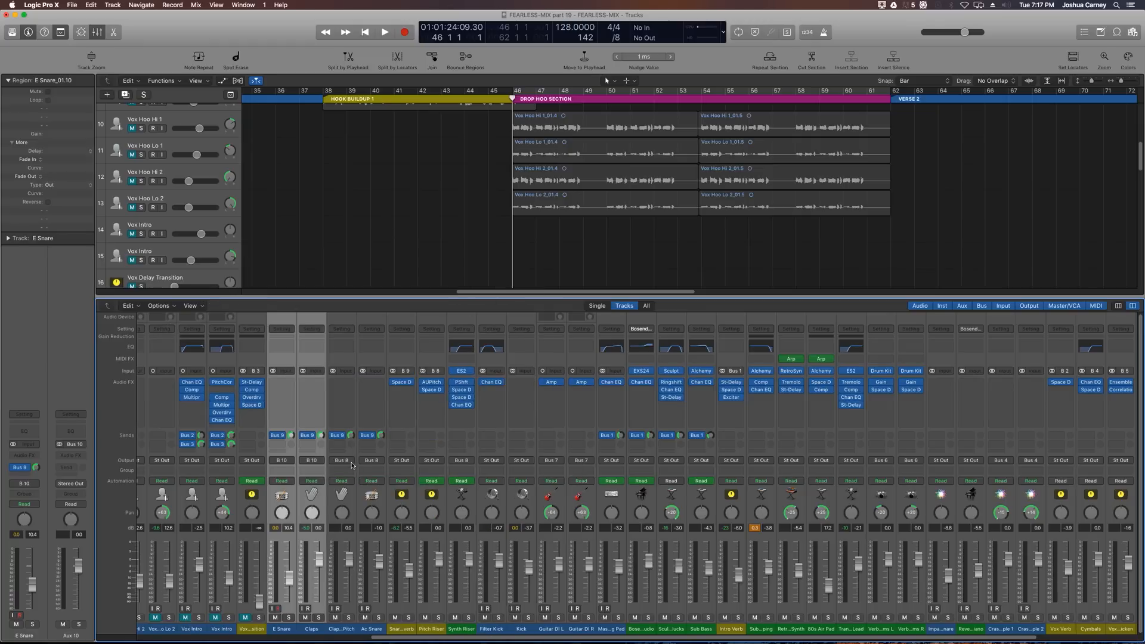
# Step: Route the Pitch Riser channel's output to Bus 10
pyautogui.click(433, 630)
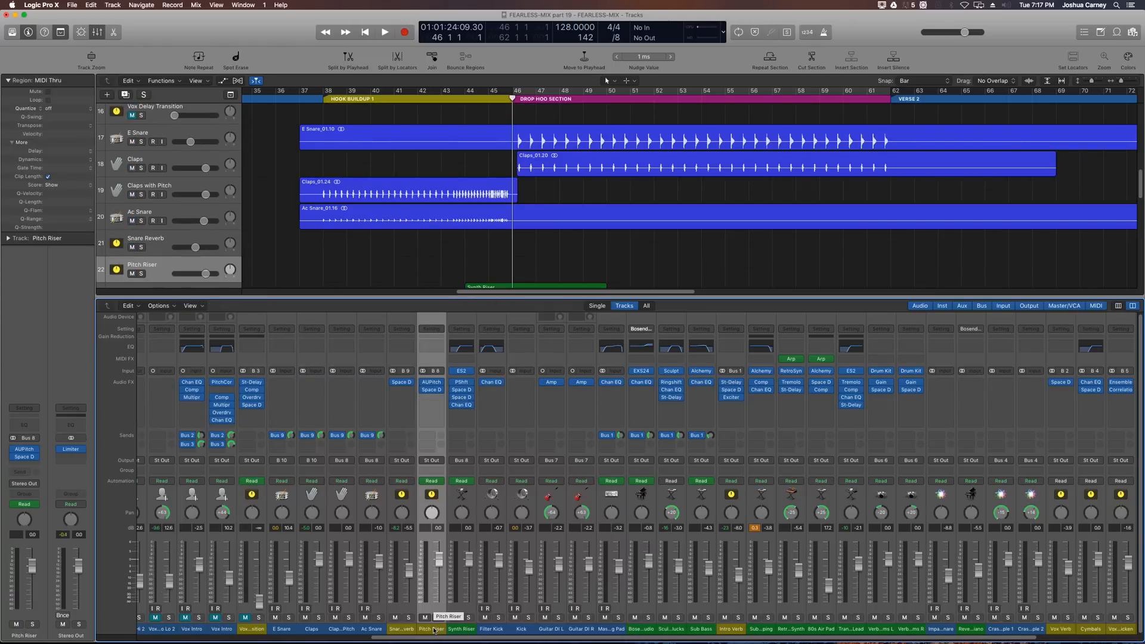
pyautogui.click(434, 461)
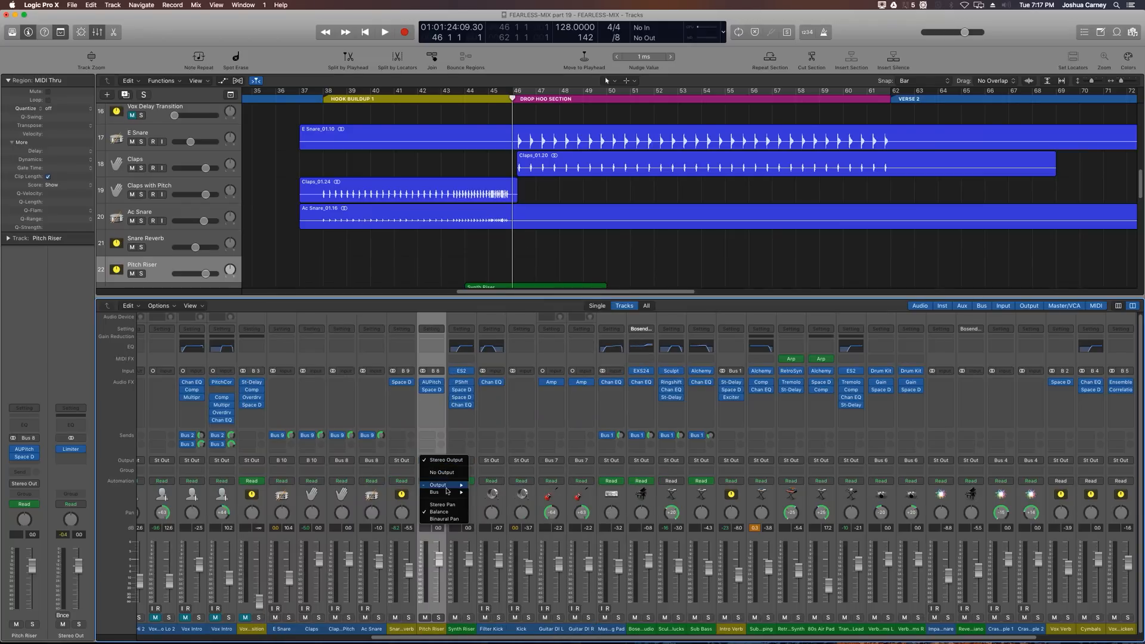
pyautogui.moveTo(448, 492)
pyautogui.click(511, 334)
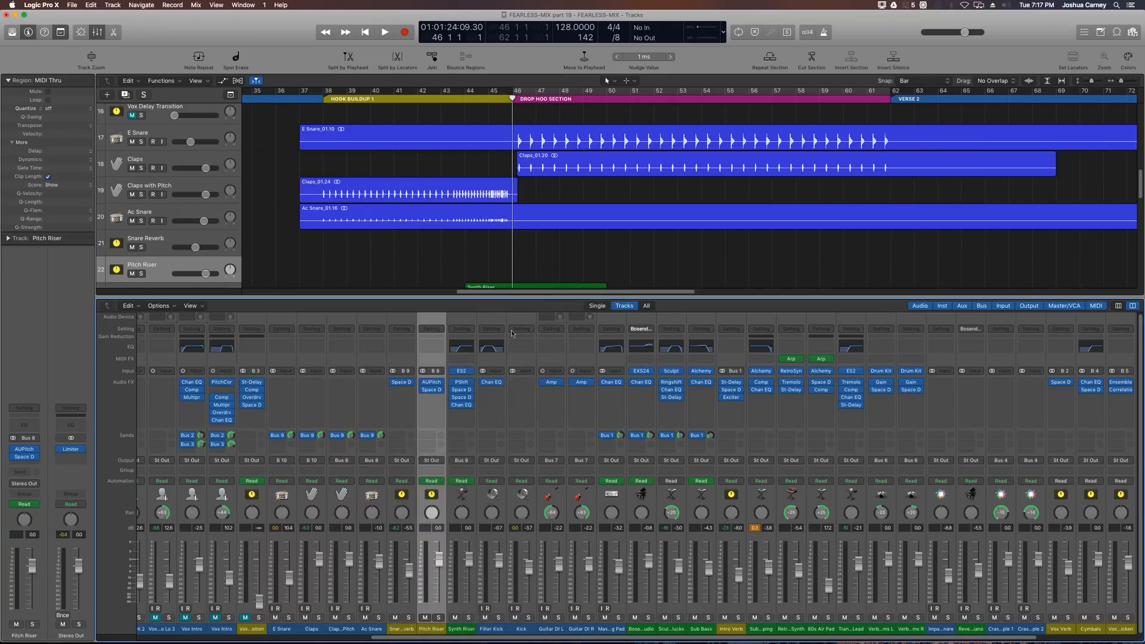
pyautogui.scroll(-4, 512, 268)
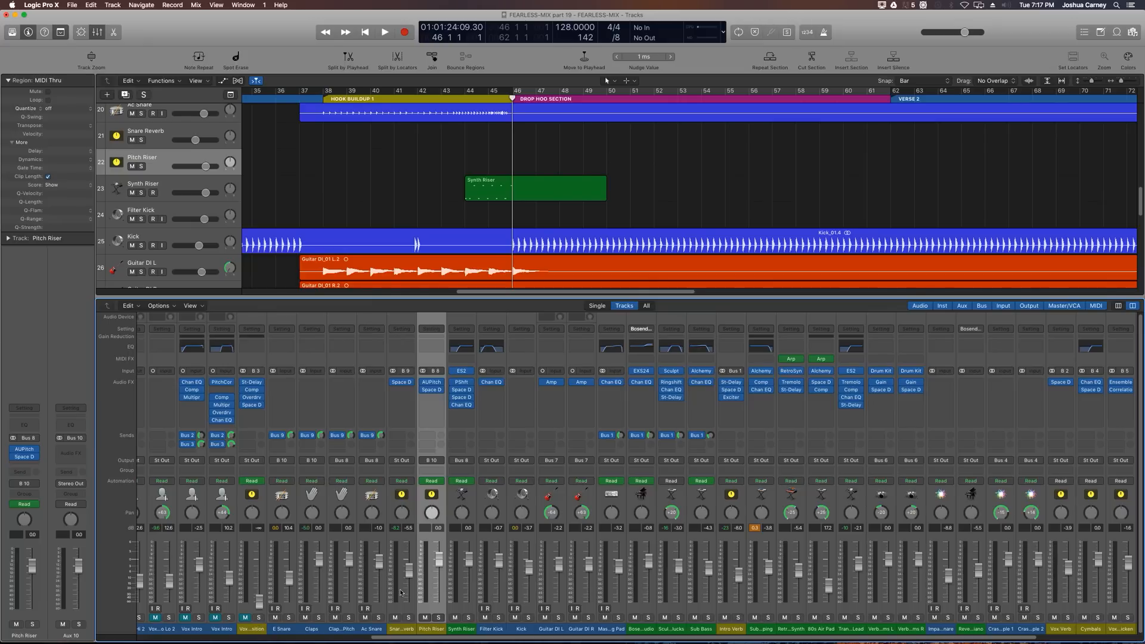
# Step: Route the Filter Kick and Kick channel outputs to Bus 10, then solo the new Aux 10 channel
pyautogui.click(485, 631)
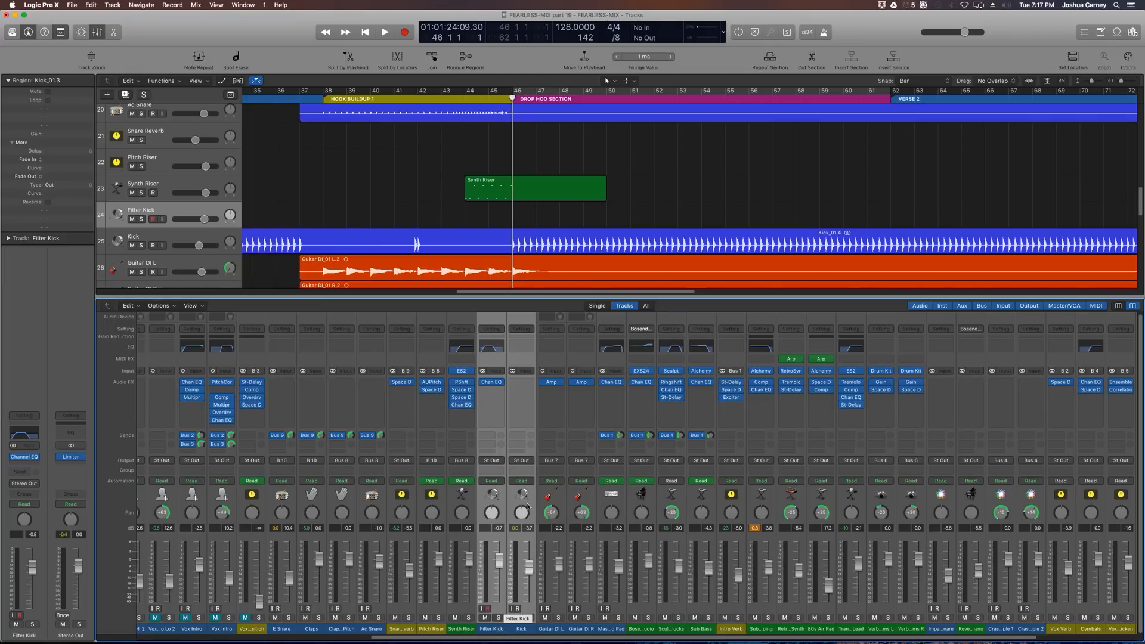
pyautogui.click(495, 461)
pyautogui.moveTo(504, 493)
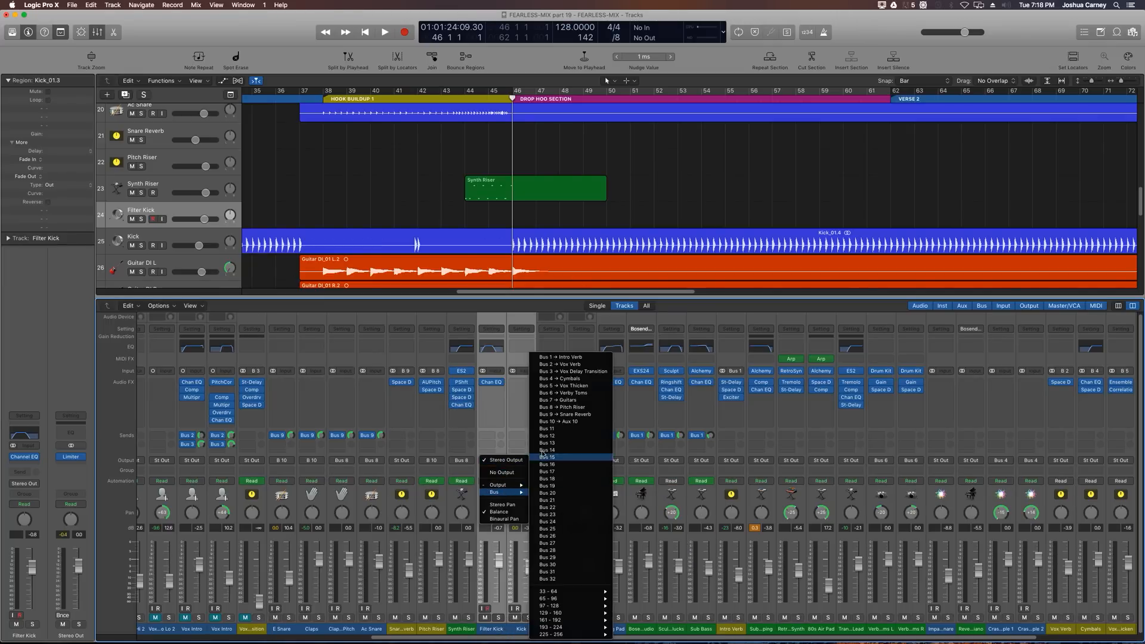
pyautogui.click(559, 423)
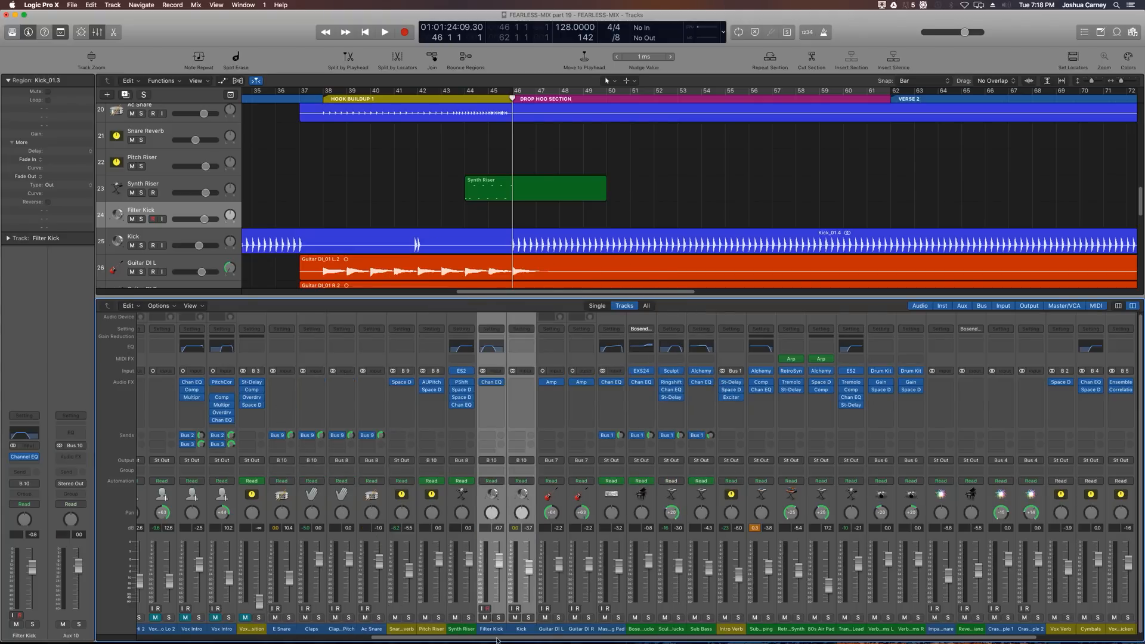
pyautogui.moveTo(497, 640); pyautogui.dragTo(820, 640)
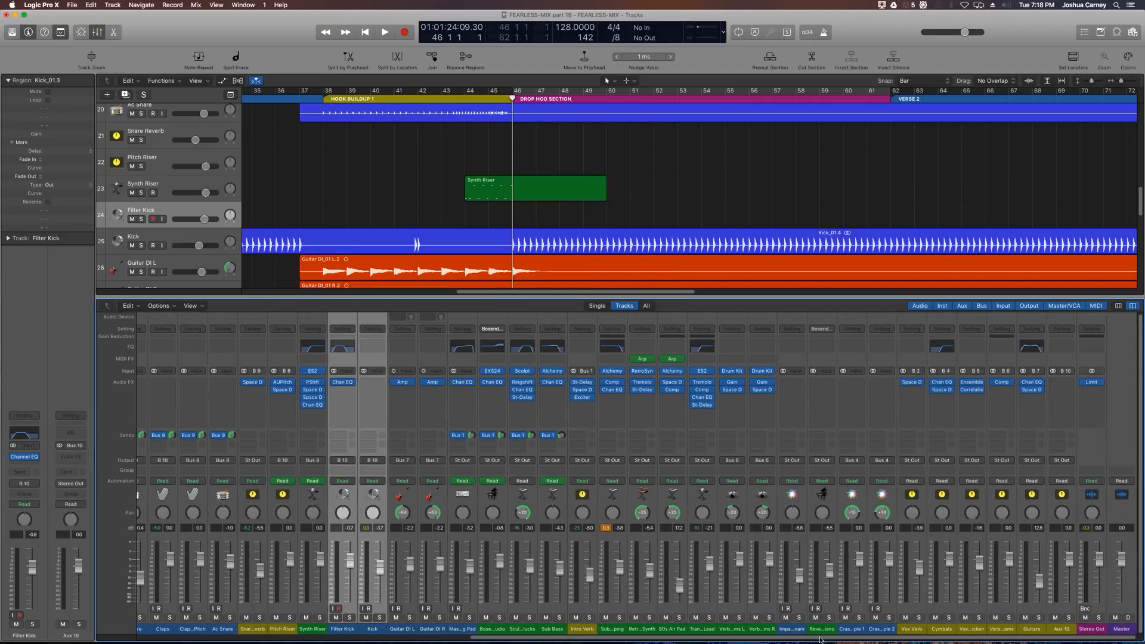
pyautogui.click(1069, 618)
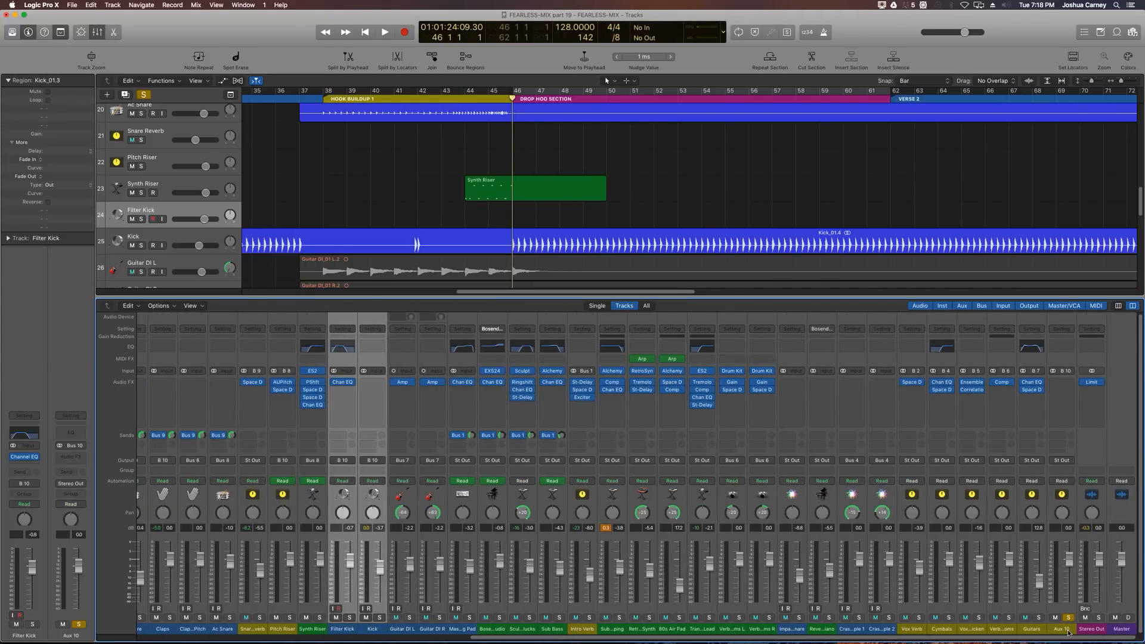
# Step: Rename the Aux 10 channel to Drum Bus
pyautogui.click(1067, 631)
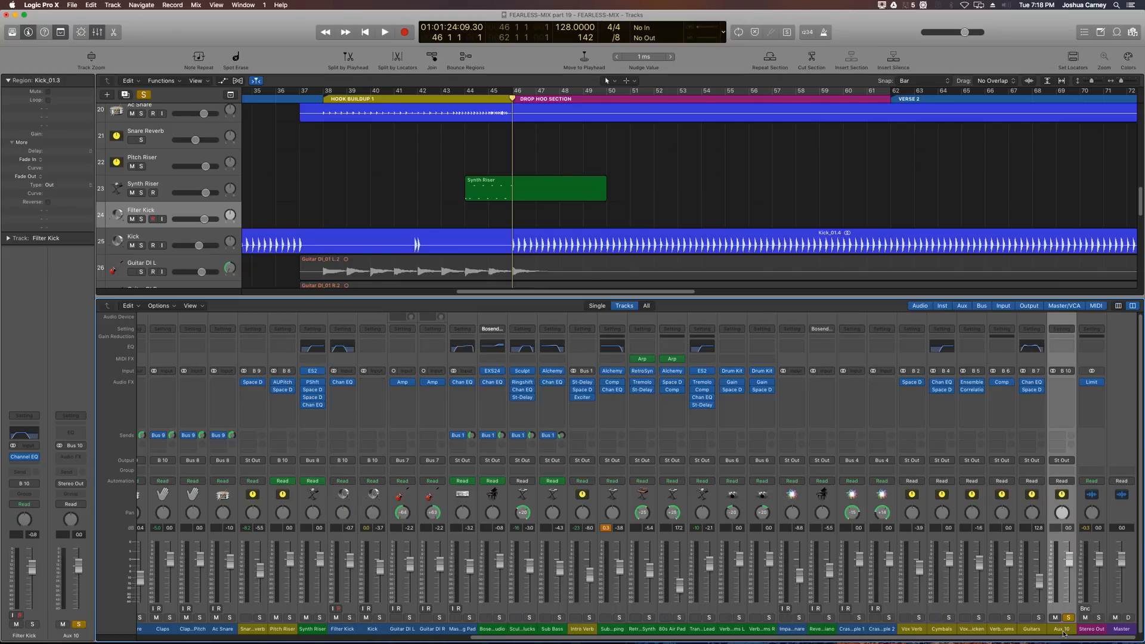
pyautogui.doubleClick(1065, 630)
pyautogui.write('Drum Bus')
pyautogui.press('Return')
# Step: Turn on cycle and play back the drop section to audition the Drum Bus
pyautogui.press('c')
pyautogui.press('space')
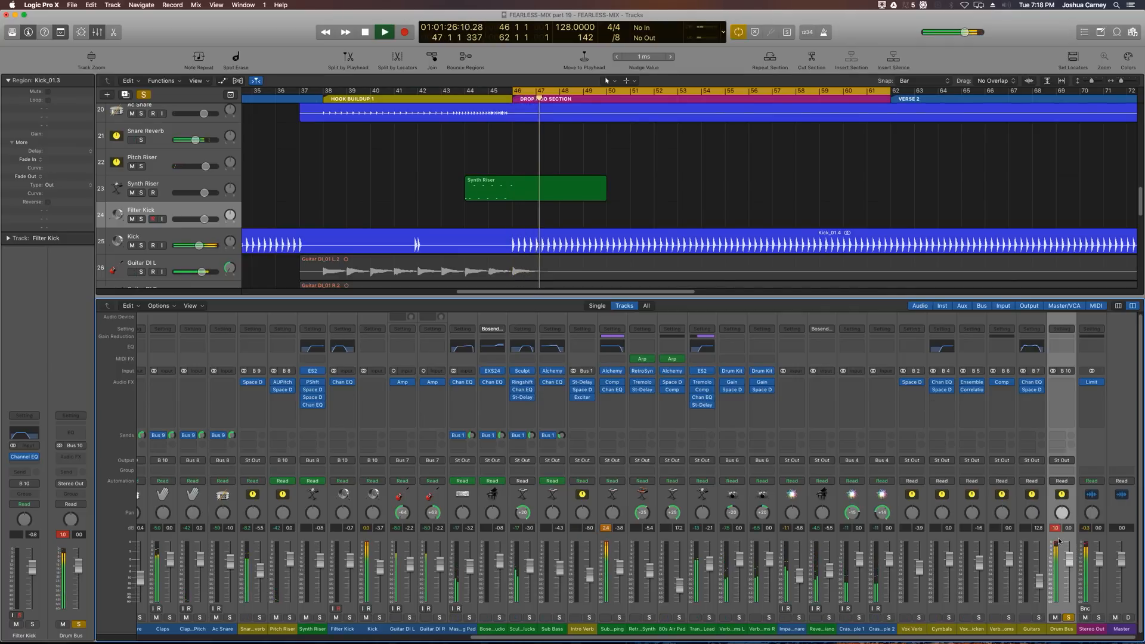
pyautogui.press('space')
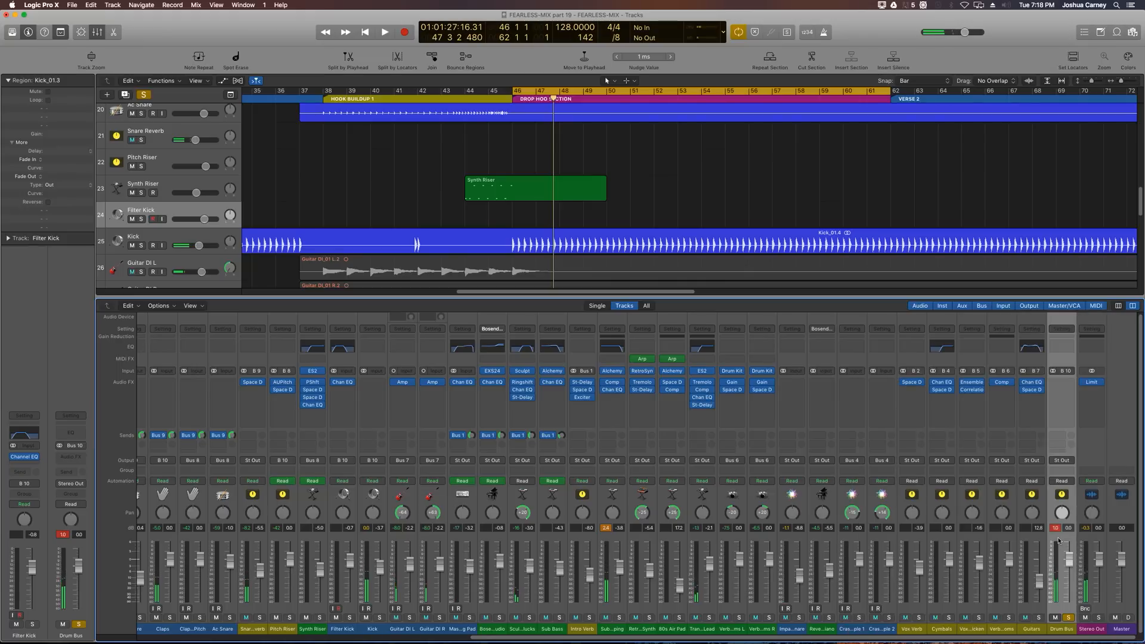
# Step: Insert a stereo Gain plugin on the Drum Bus channel
pyautogui.click(1056, 529)
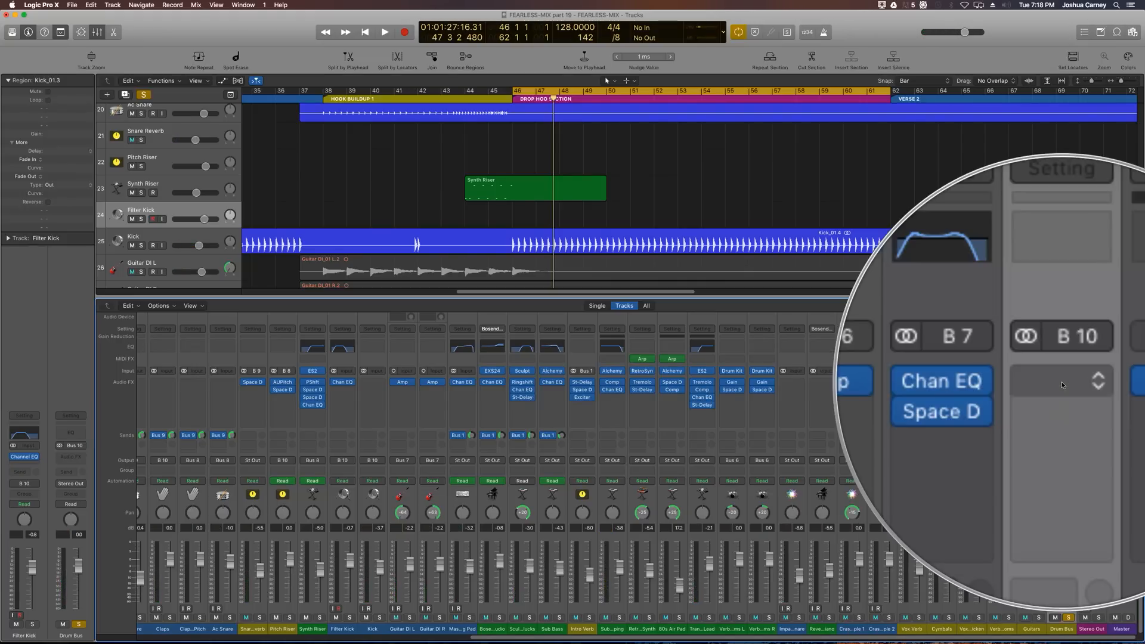
pyautogui.click(1062, 384)
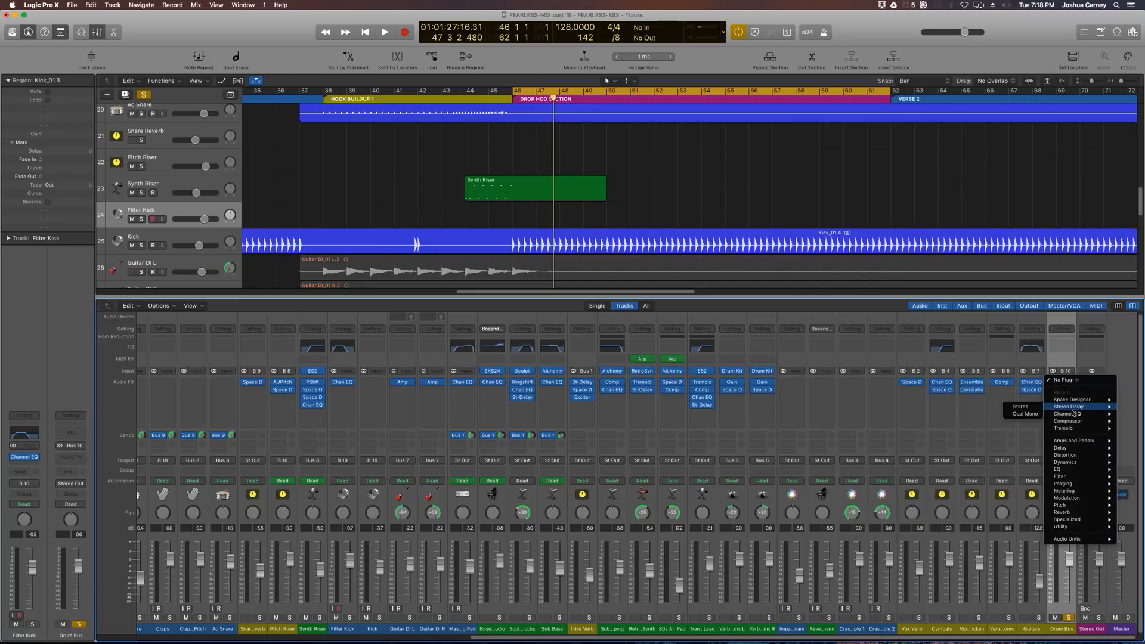
pyautogui.moveTo(1077, 444)
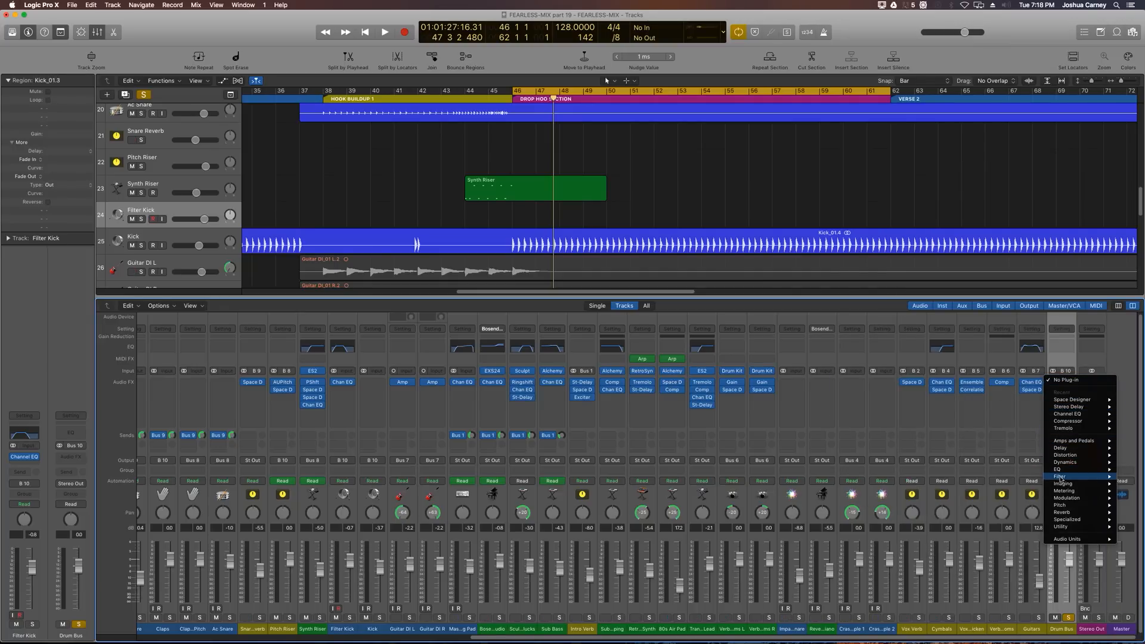
pyautogui.moveTo(1068, 521)
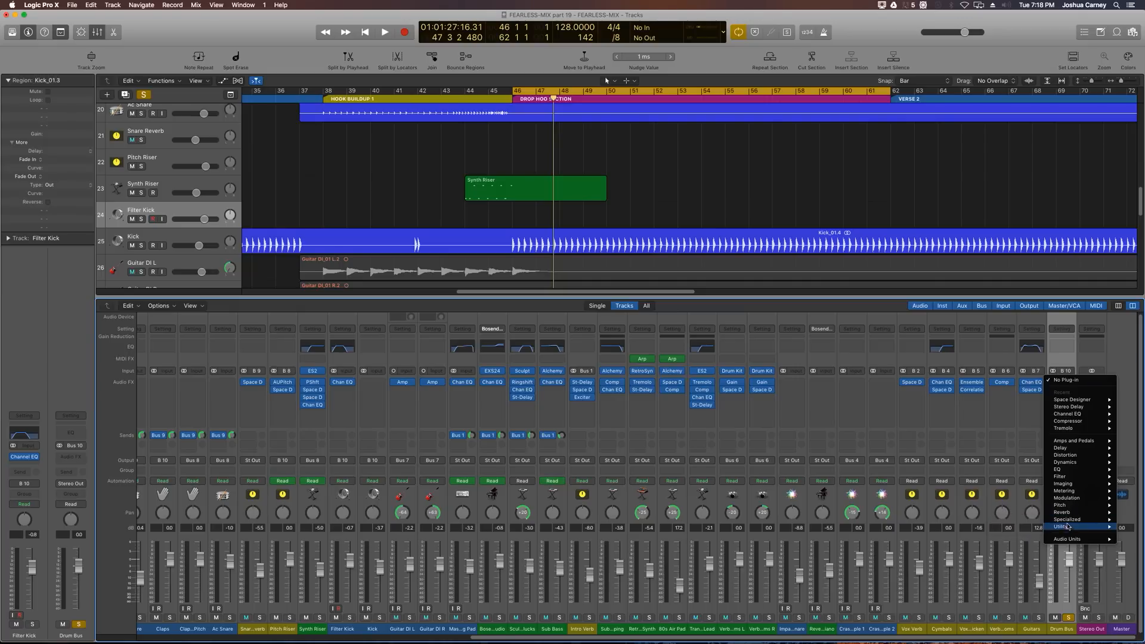
pyautogui.moveTo(982, 528)
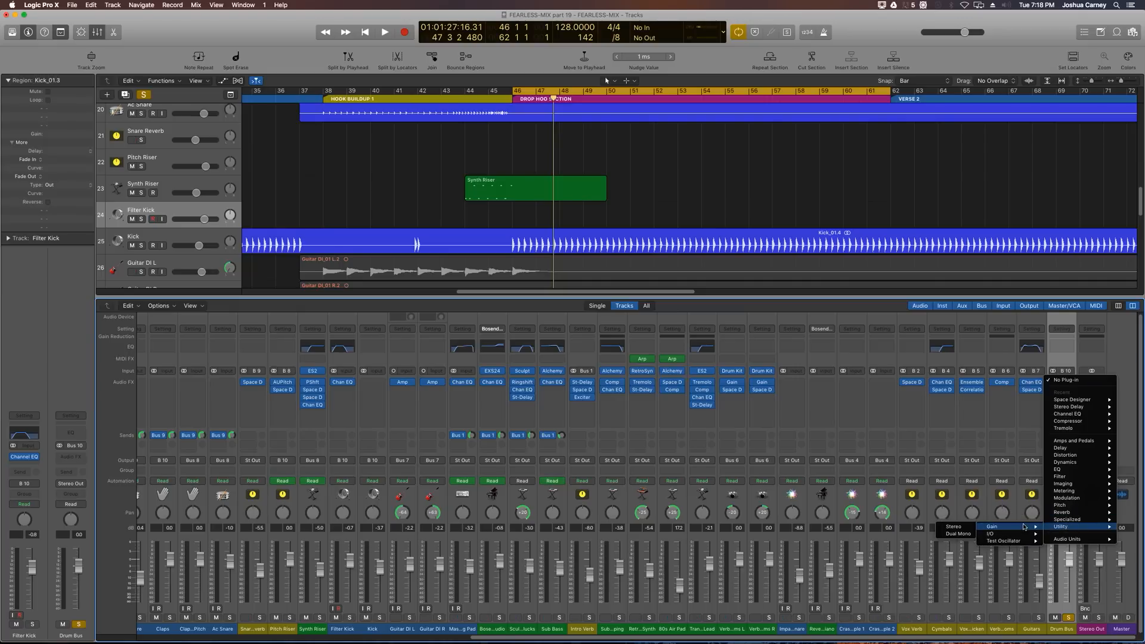
pyautogui.click(973, 528)
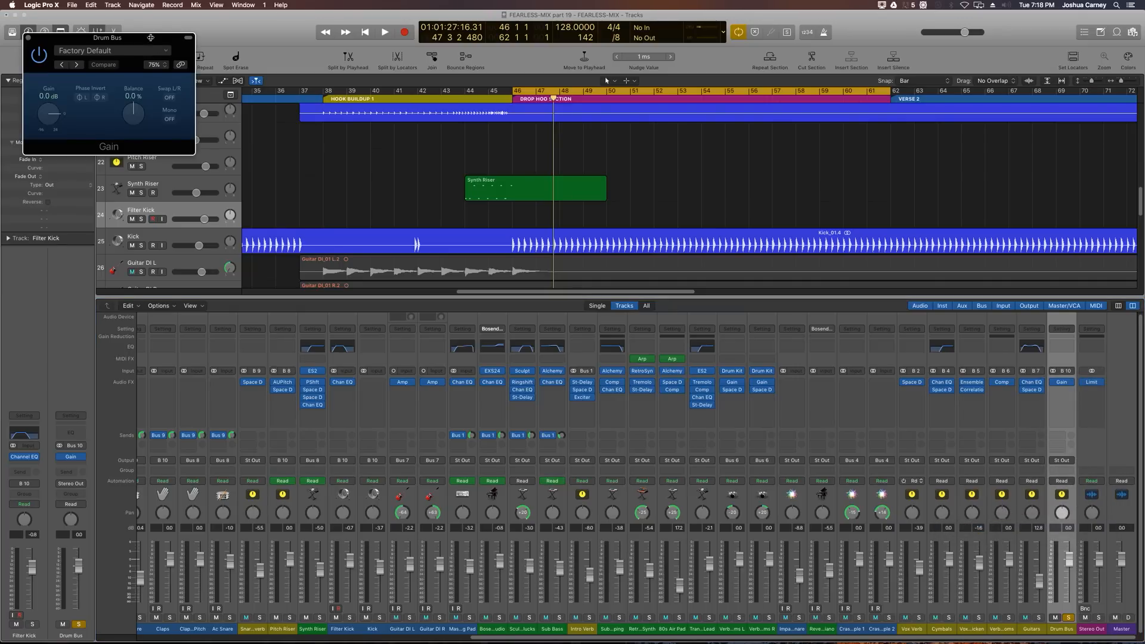
# Step: Move the Gain plugin window over the mixer, set its gain to -4.4 dB, and play back
pyautogui.moveTo(151, 42); pyautogui.dragTo(393, 342)
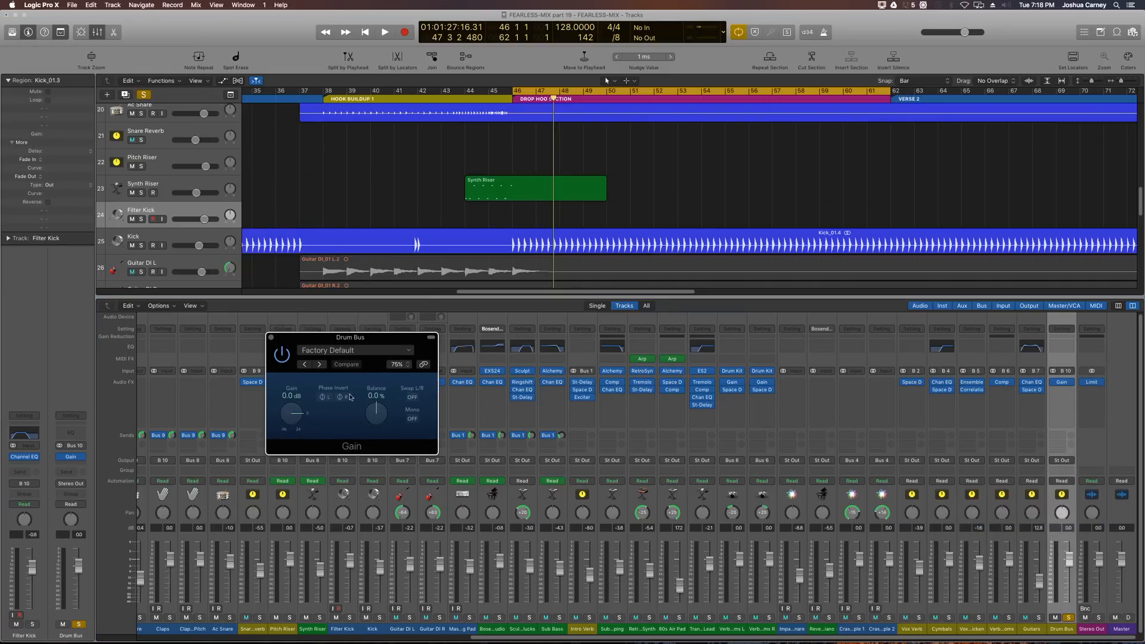
pyautogui.moveTo(282, 410); pyautogui.dragTo(287, 418)
pyautogui.press('space')
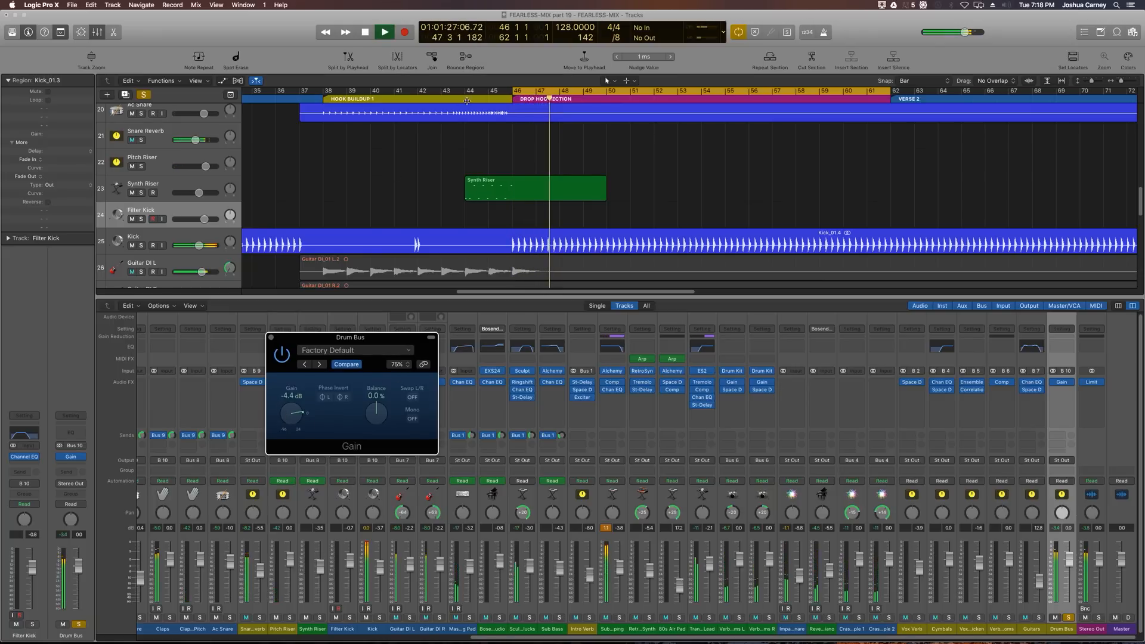
pyautogui.press('space')
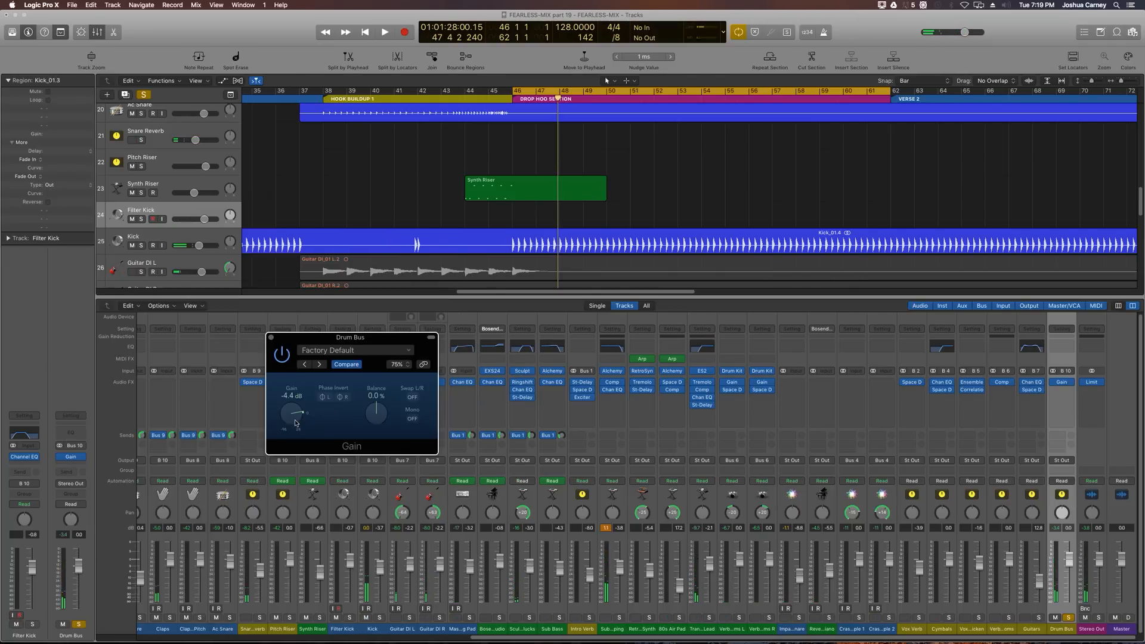
# Step: Turn cycle off and play from the hook buildup into the drop to audition the Drum Bus
pyautogui.press('c')
pyautogui.click(325, 100)
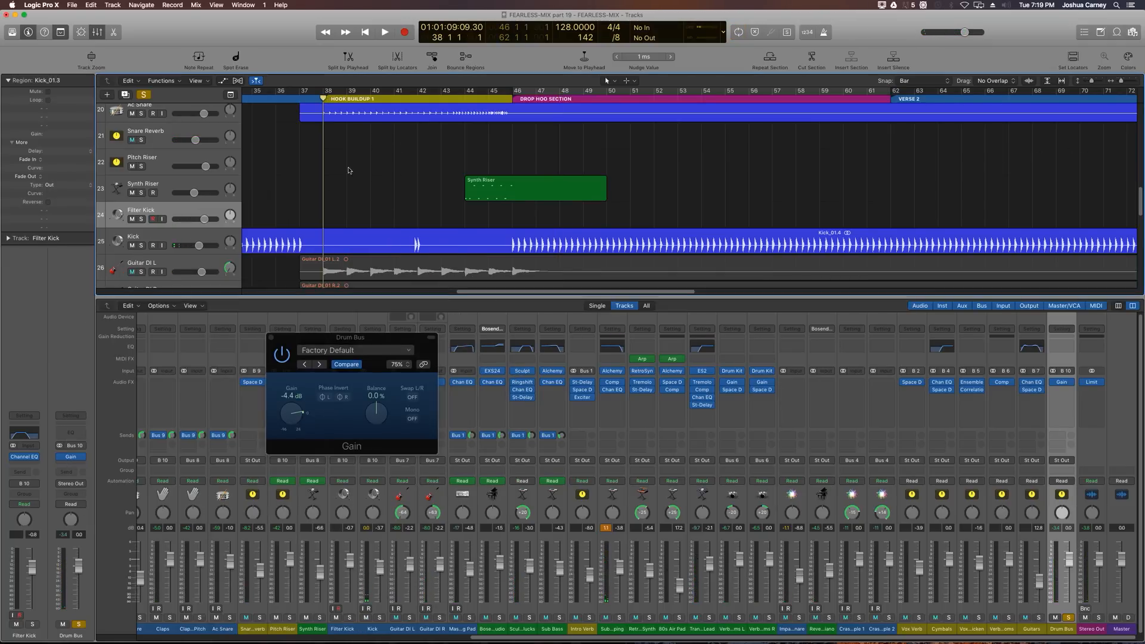
pyautogui.press('space')
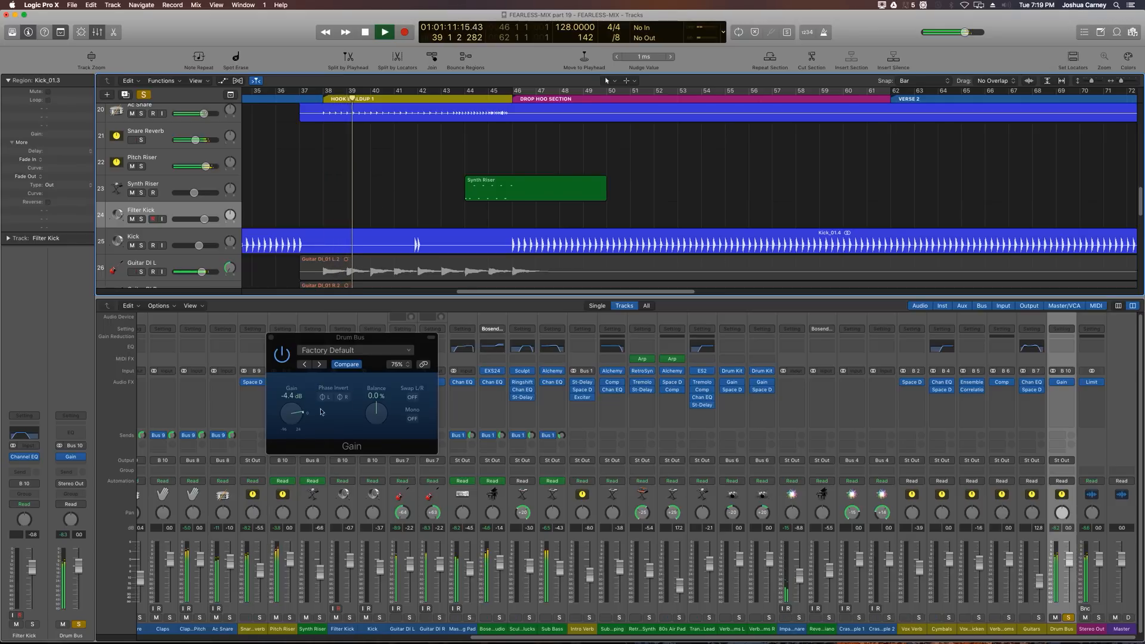
pyautogui.click(515, 100)
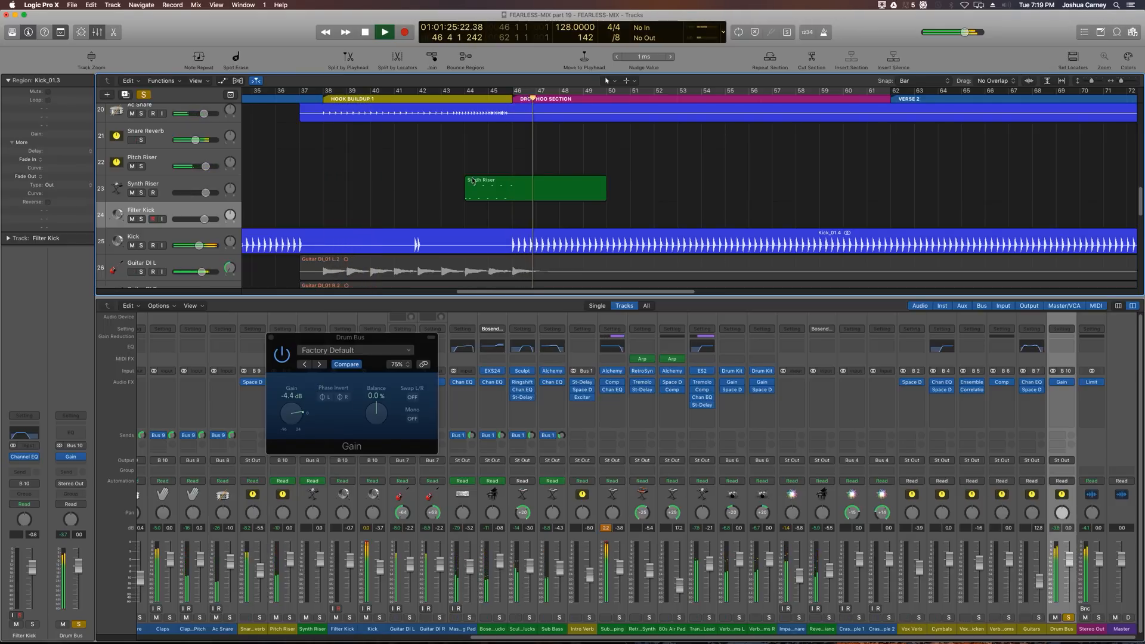
pyautogui.press('space')
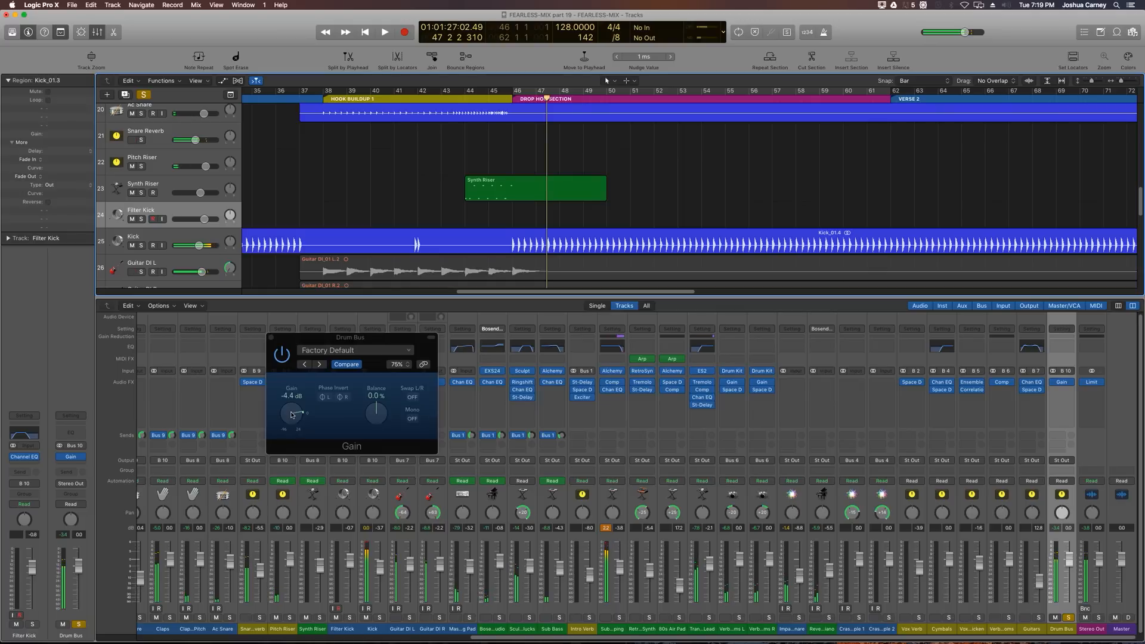
# Step: Set the Drum Bus Gain plugin to -2.0 dB and play back briefly
pyautogui.moveTo(291, 415); pyautogui.dragTo(291, 412)
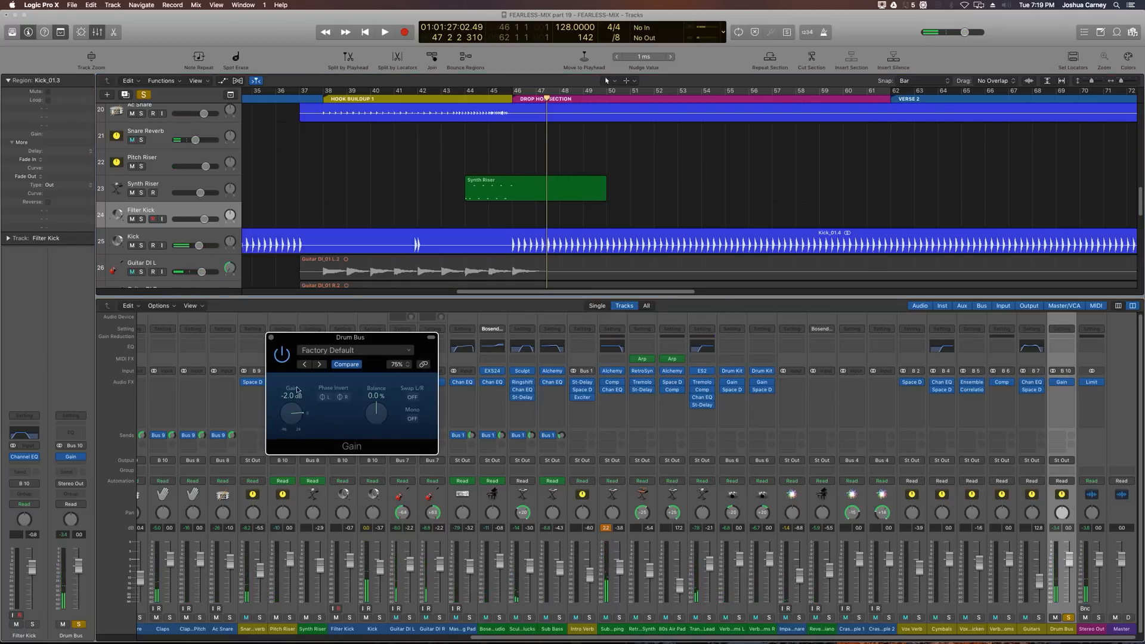
pyautogui.press('space')
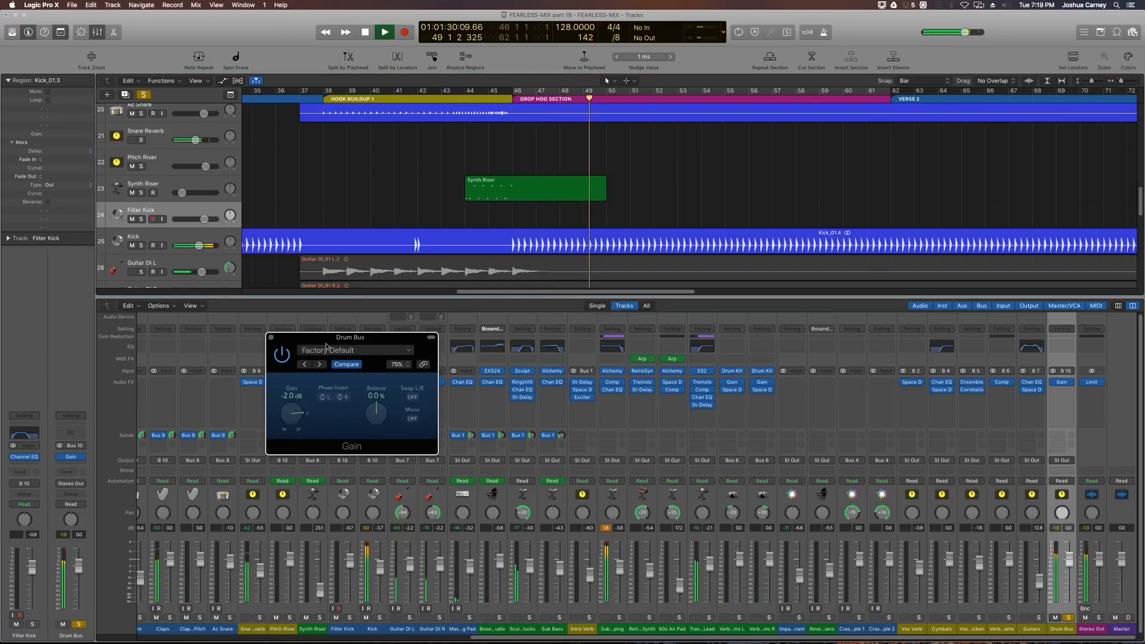
pyautogui.press('space')
# Step: Enlarge the Drum Bus Gain plugin window and reposition it above the mixer
pyautogui.moveTo(326, 344); pyautogui.dragTo(436, 359)
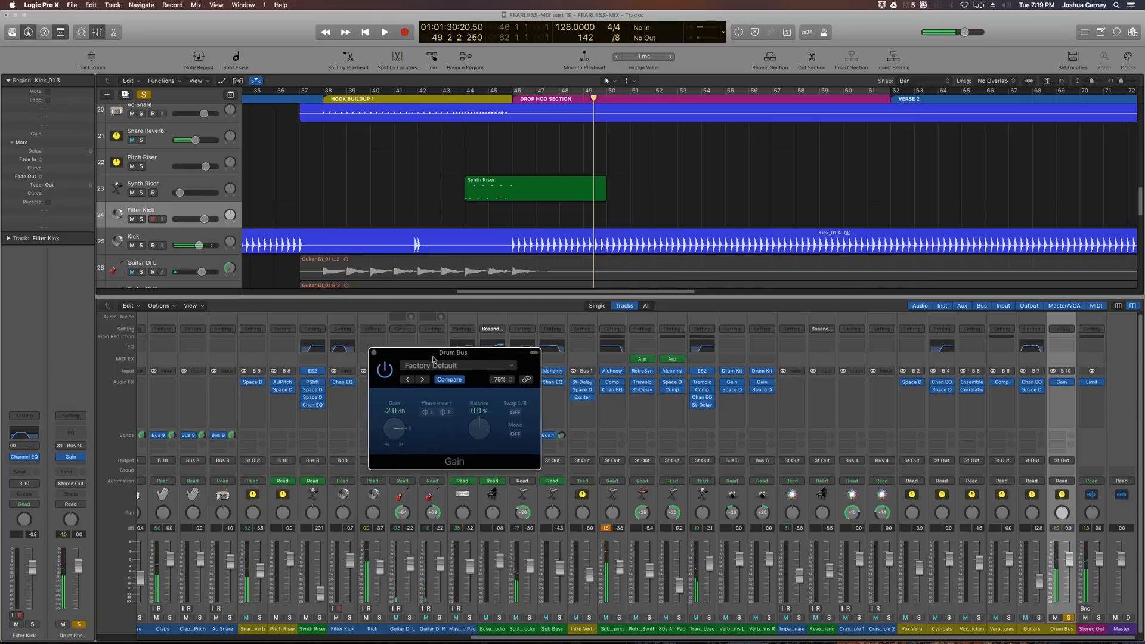
pyautogui.moveTo(535, 465); pyautogui.dragTo(905, 570)
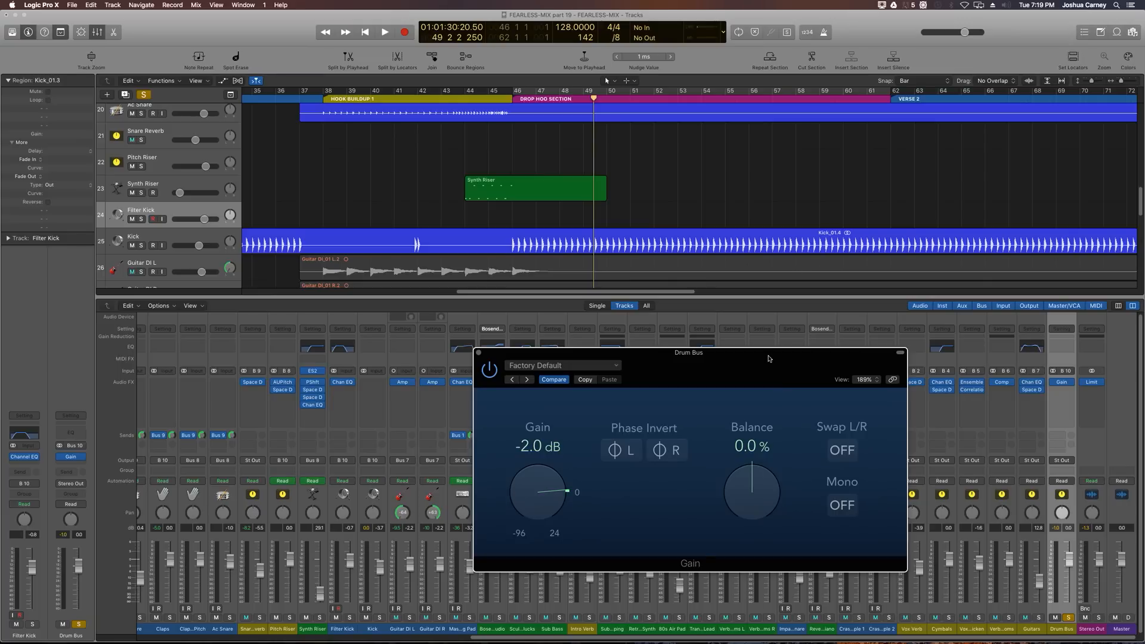
pyautogui.moveTo(770, 361); pyautogui.dragTo(775, 291)
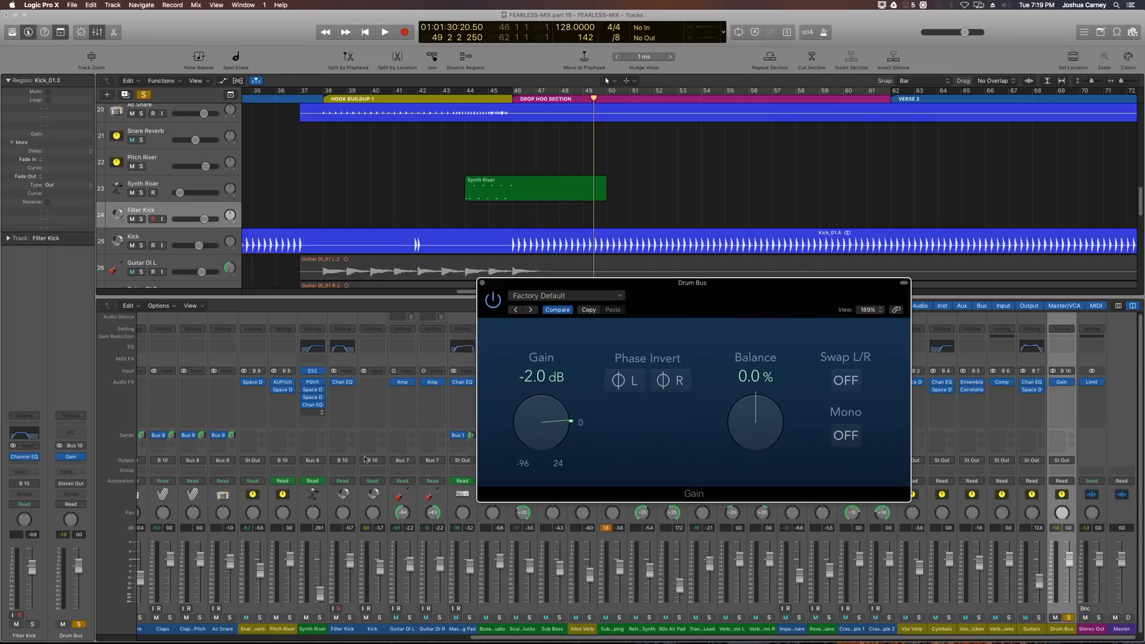
pyautogui.moveTo(703, 289); pyautogui.dragTo(667, 282)
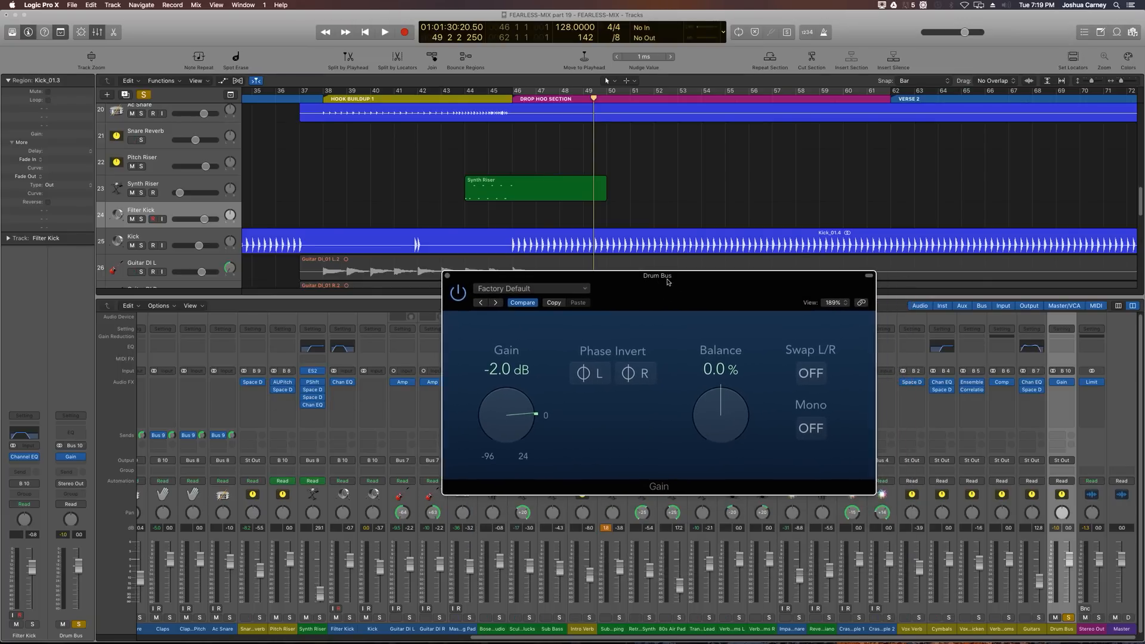
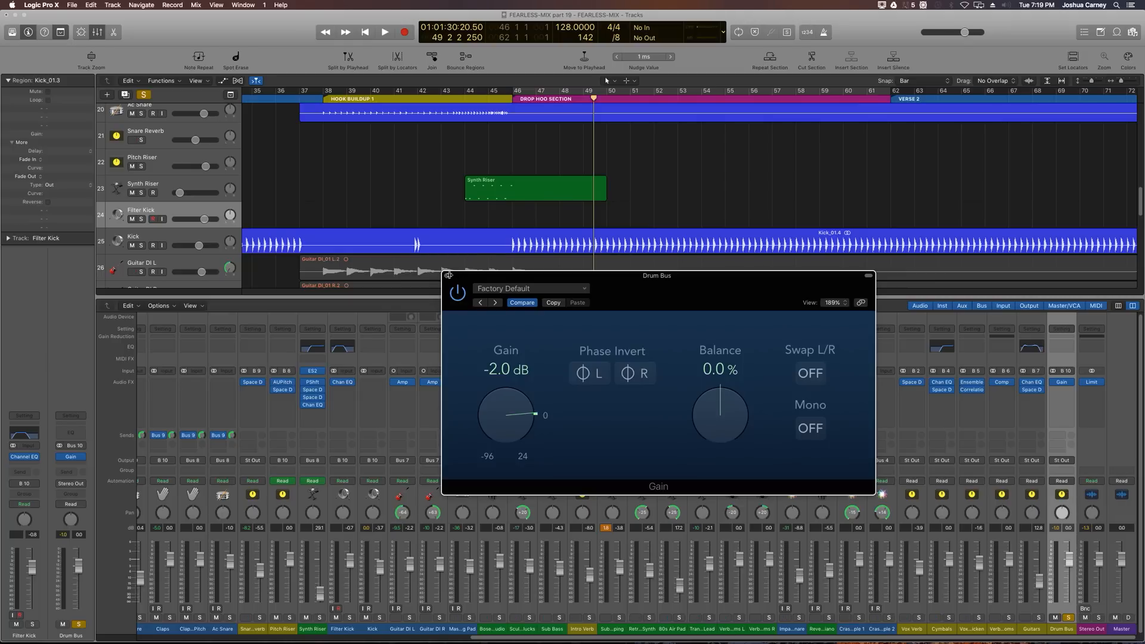
# Step: Insert a stereo Exciter on the Drum Bus in the slot after the Gain plugin
pyautogui.click(447, 277)
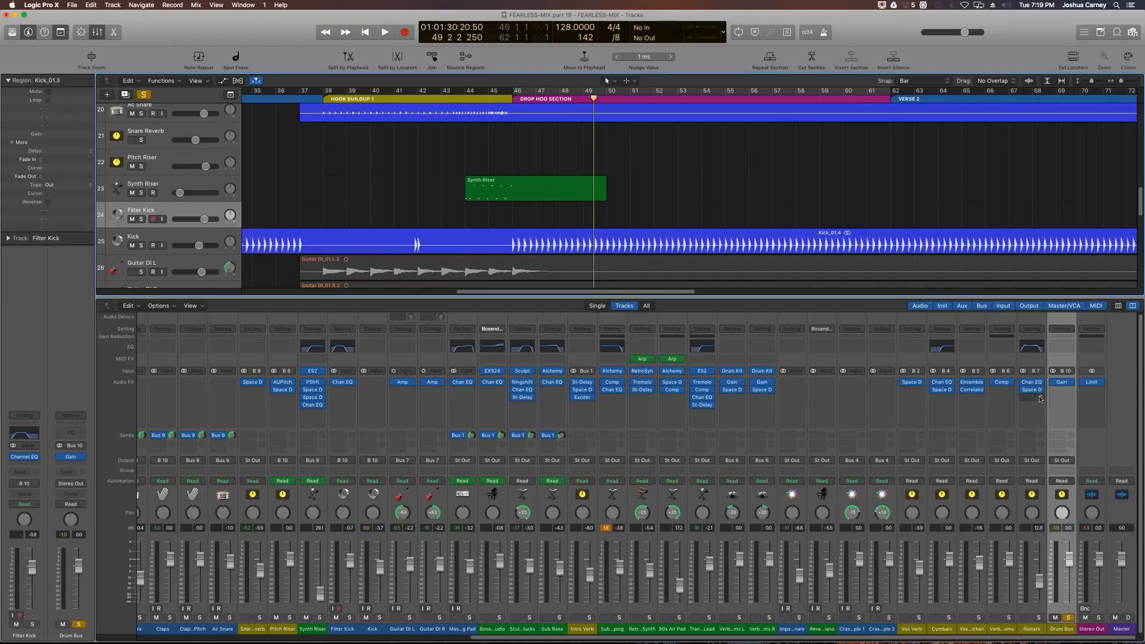
pyautogui.moveTo(1040, 390)
pyautogui.click(1062, 382)
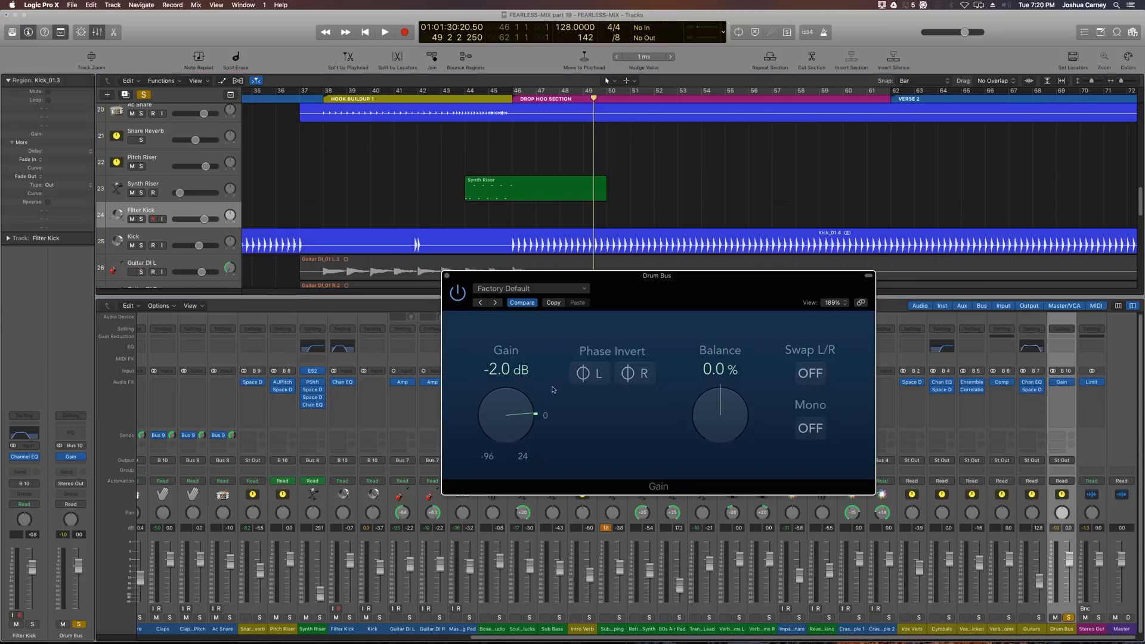
pyautogui.click(448, 278)
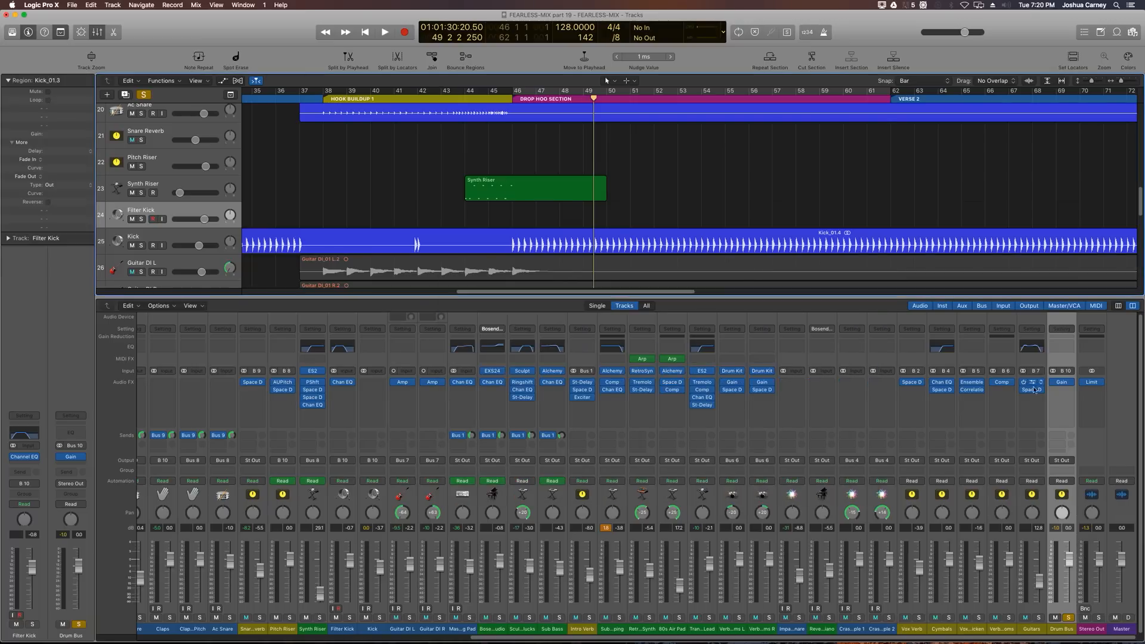
pyautogui.click(1061, 391)
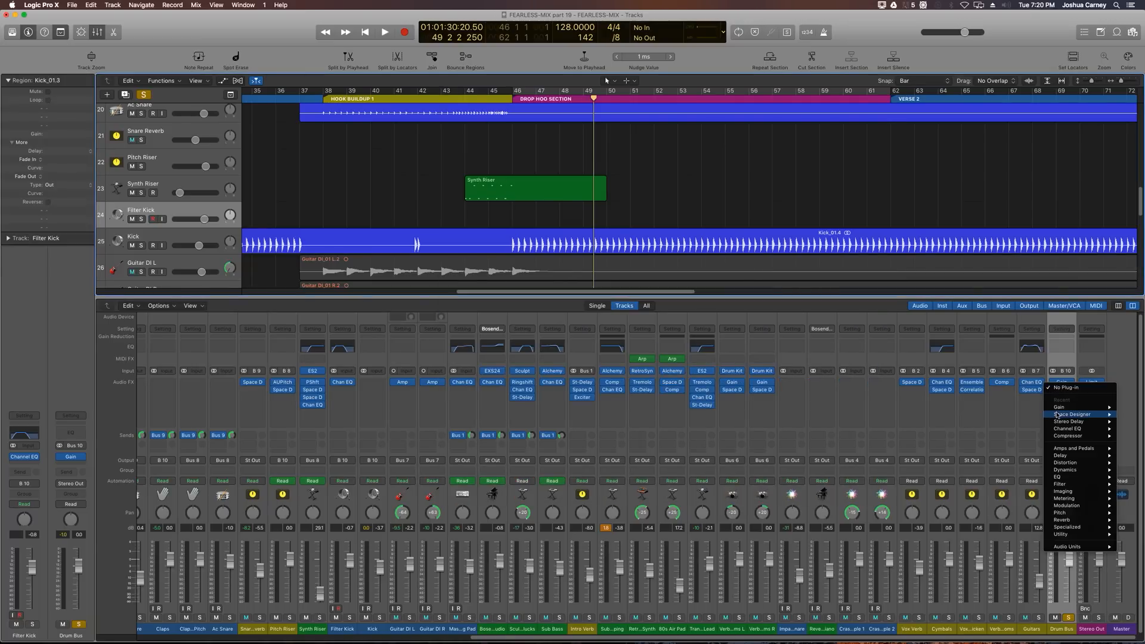
pyautogui.moveTo(1075, 450)
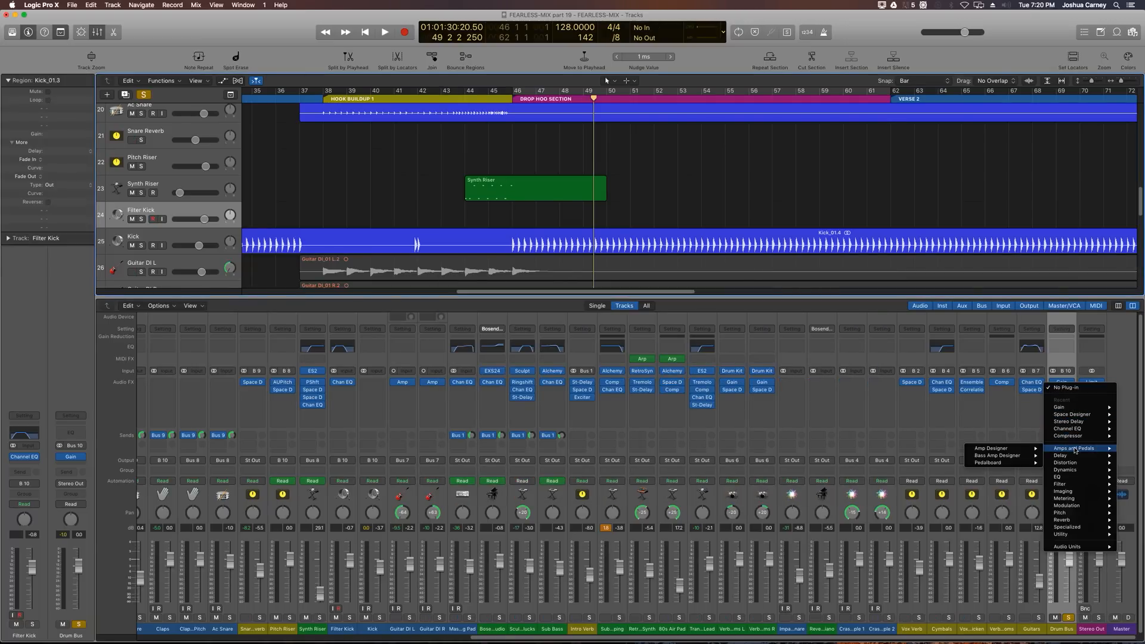
pyautogui.moveTo(1074, 531)
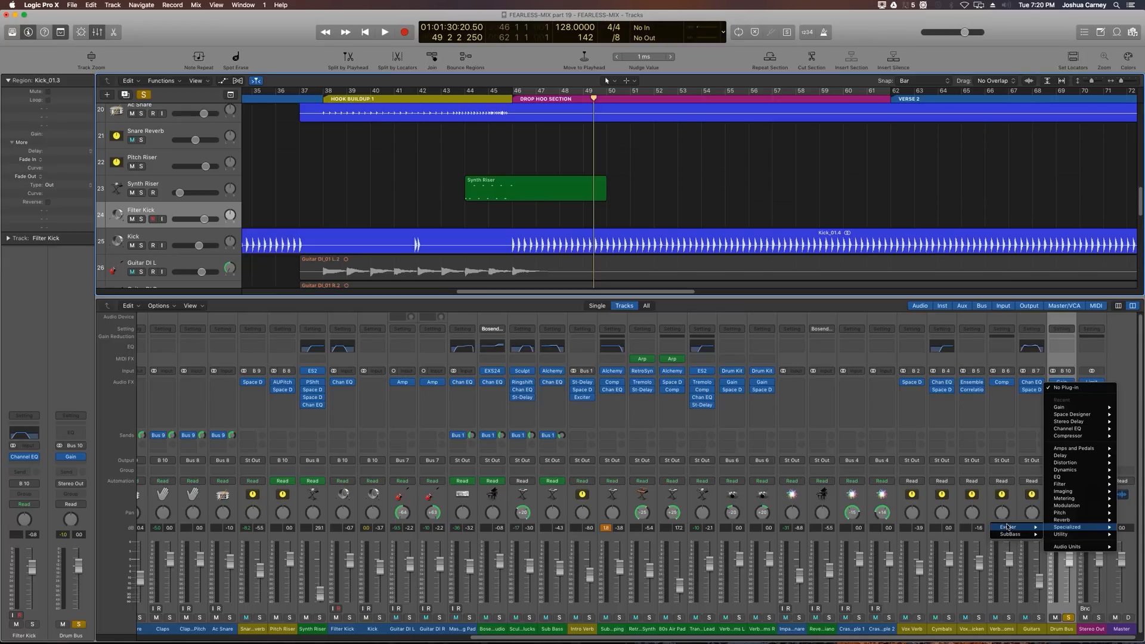
pyautogui.moveTo(1011, 528)
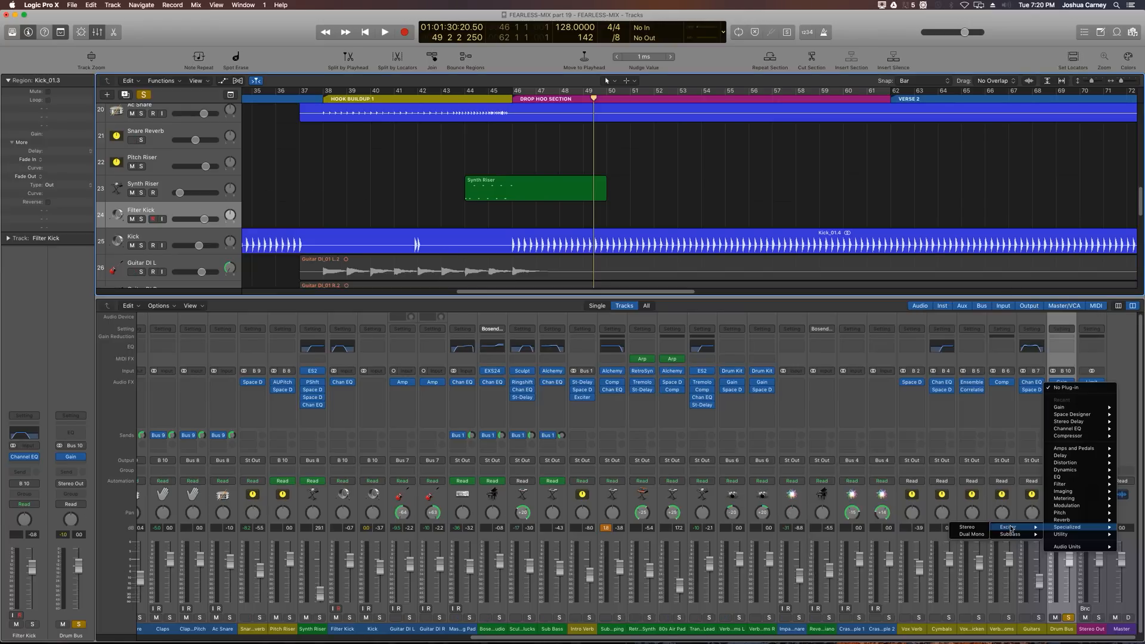
pyautogui.click(967, 527)
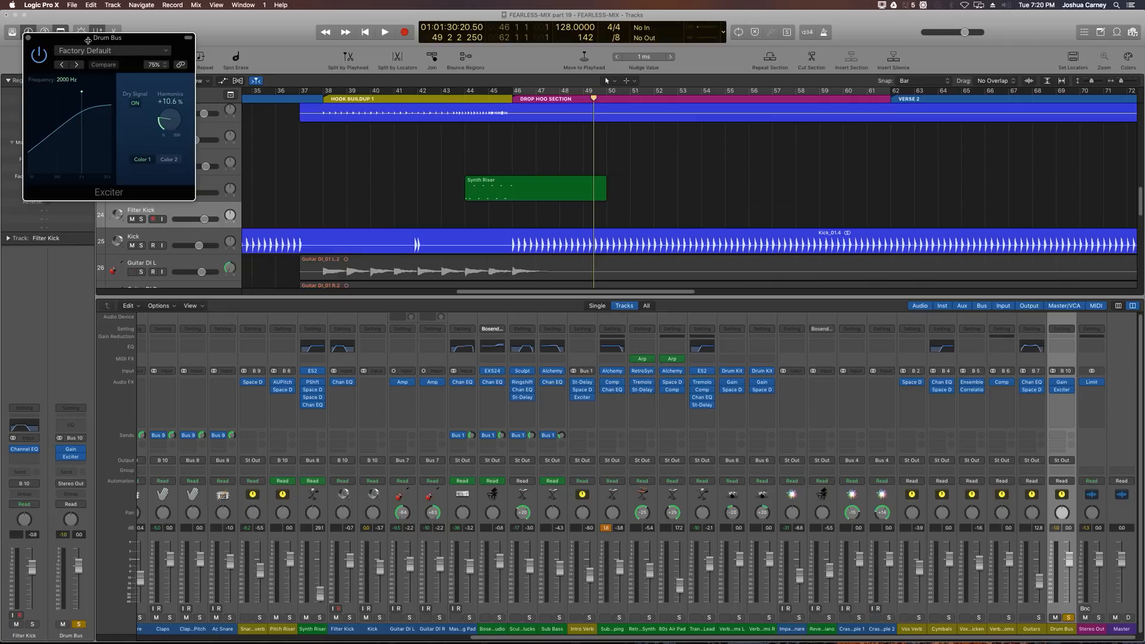
# Step: Move the Exciter window above the mixer and enlarge it
pyautogui.moveTo(88, 40); pyautogui.dragTo(260, 214)
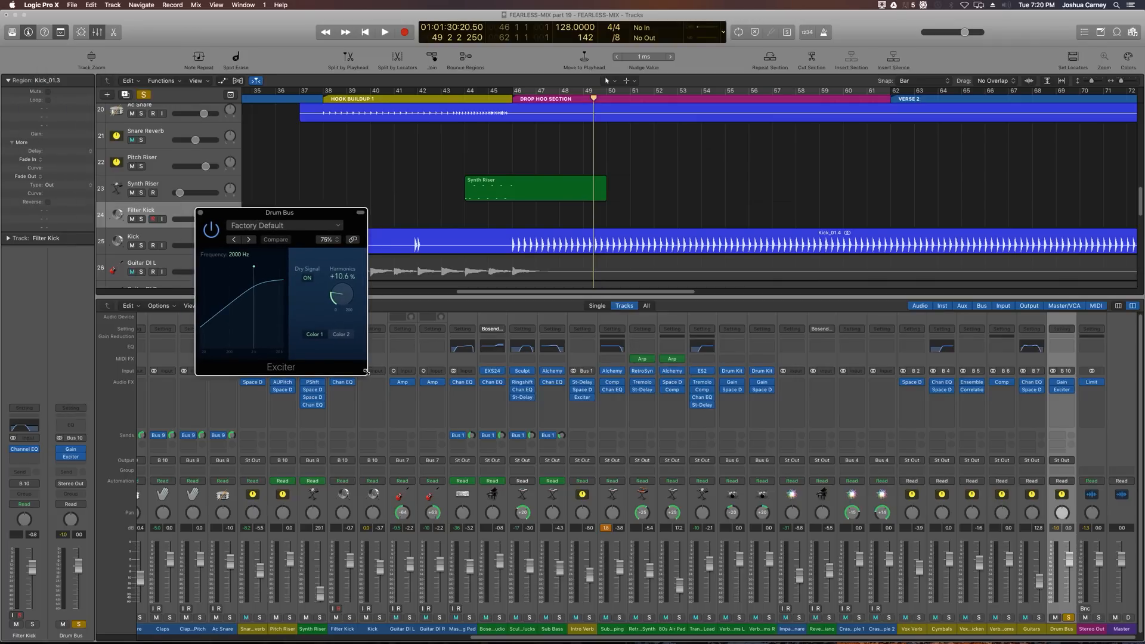
pyautogui.moveTo(366, 372); pyautogui.dragTo(616, 538)
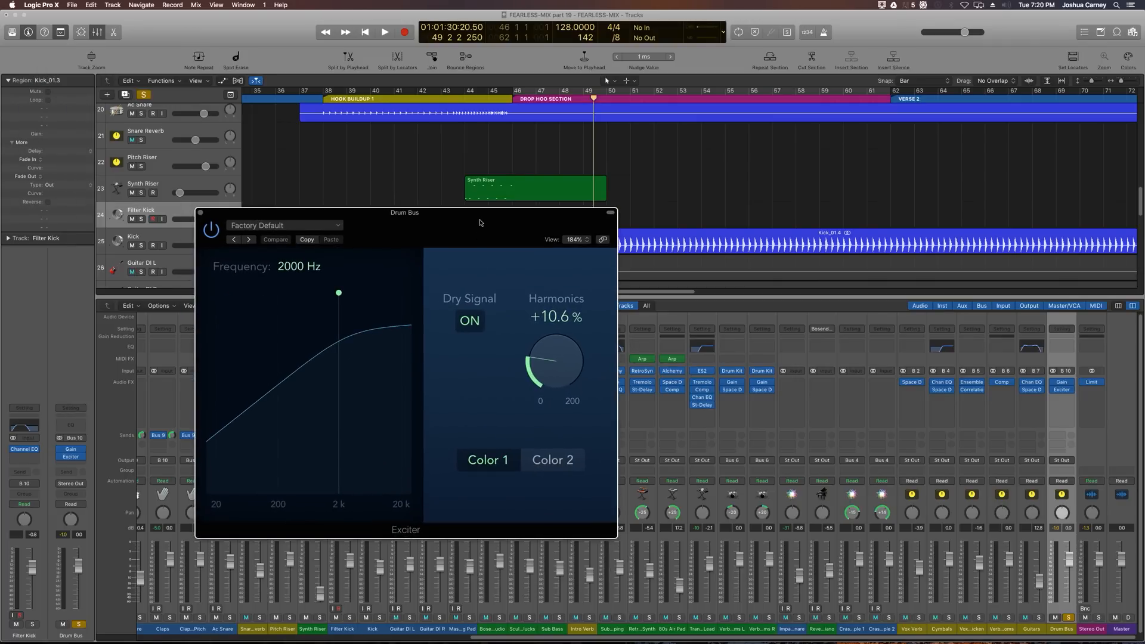
pyautogui.moveTo(479, 222); pyautogui.dragTo(445, 162)
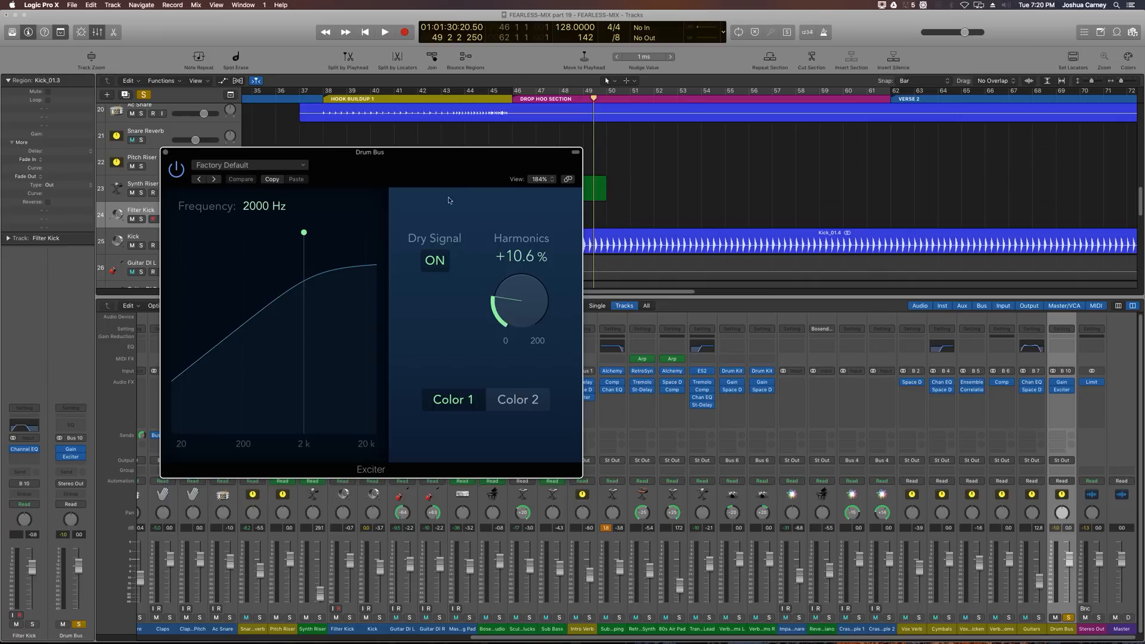
# Step: Compare the Exciter's dry signal off and on, then set Harmonics to 15.7% while playing back the drop
pyautogui.click(436, 269)
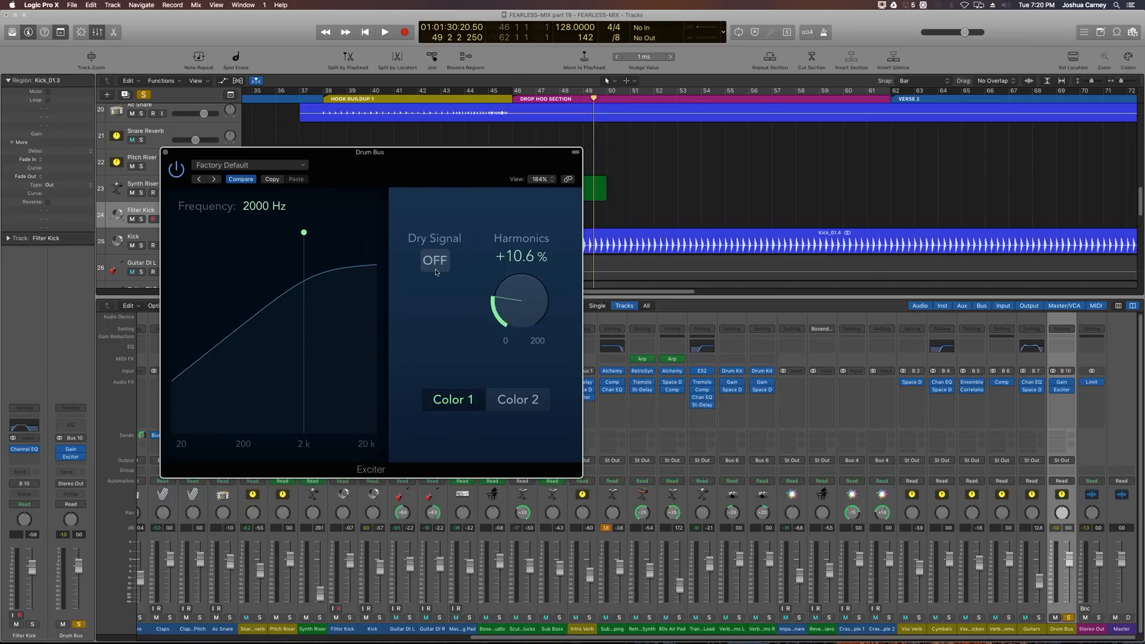
pyautogui.click(436, 269)
pyautogui.moveTo(511, 316); pyautogui.dragTo(511, 309)
pyautogui.press('space')
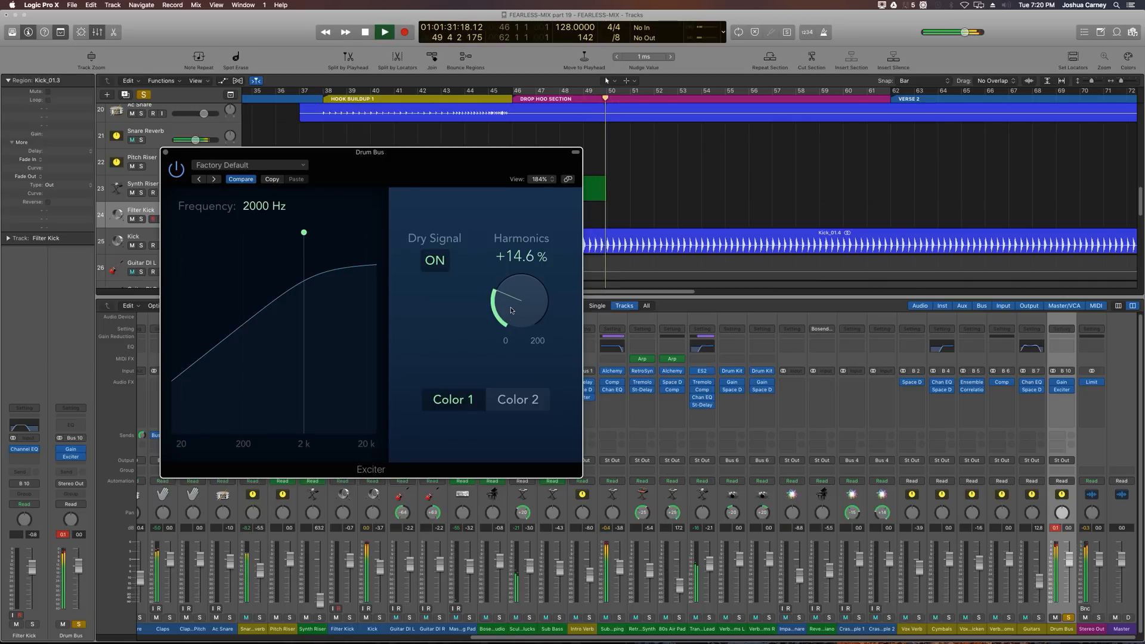
pyautogui.moveTo(511, 310); pyautogui.dragTo(509, 314)
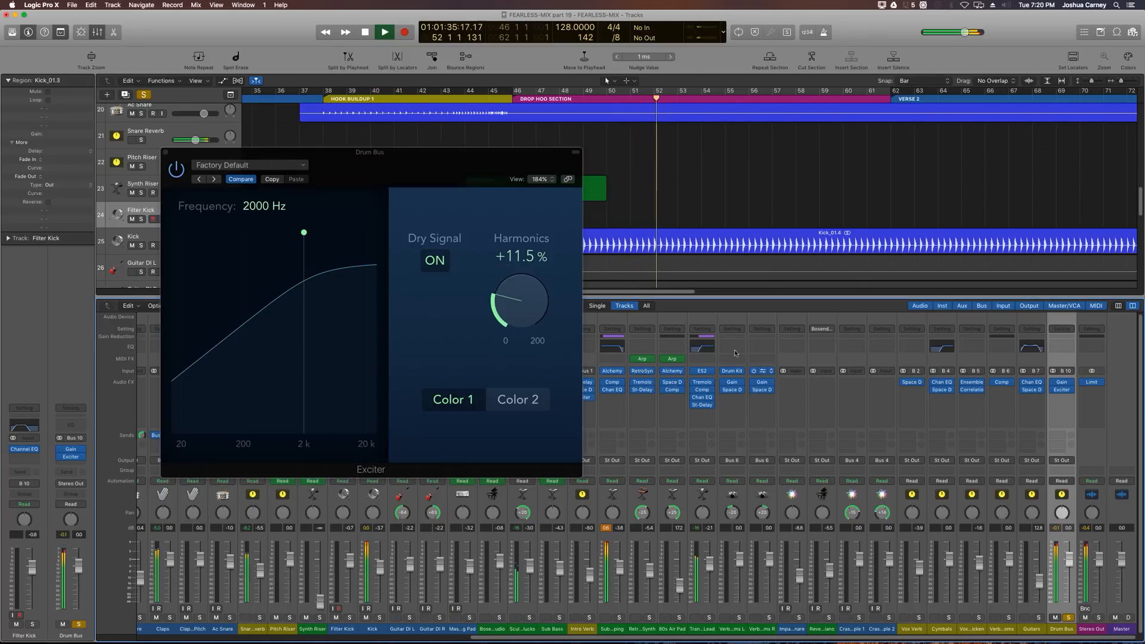
pyautogui.moveTo(502, 285)
pyautogui.mouseDown()
pyautogui.moveTo(501, 275)
pyautogui.moveTo(495, 293)
pyautogui.mouseUp()
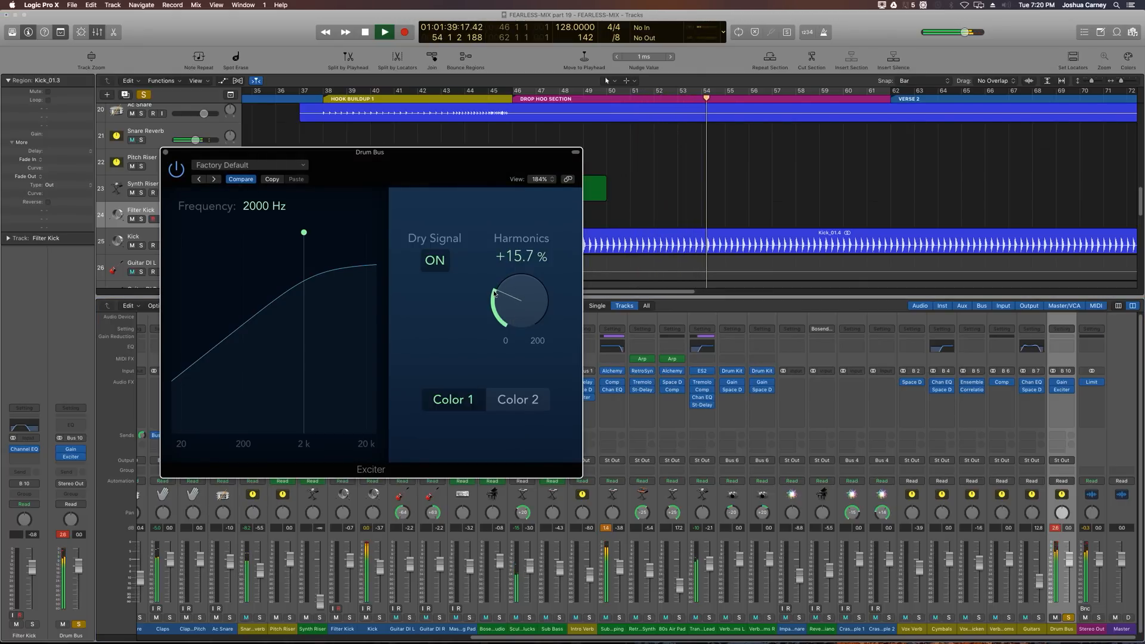
pyautogui.press('space')
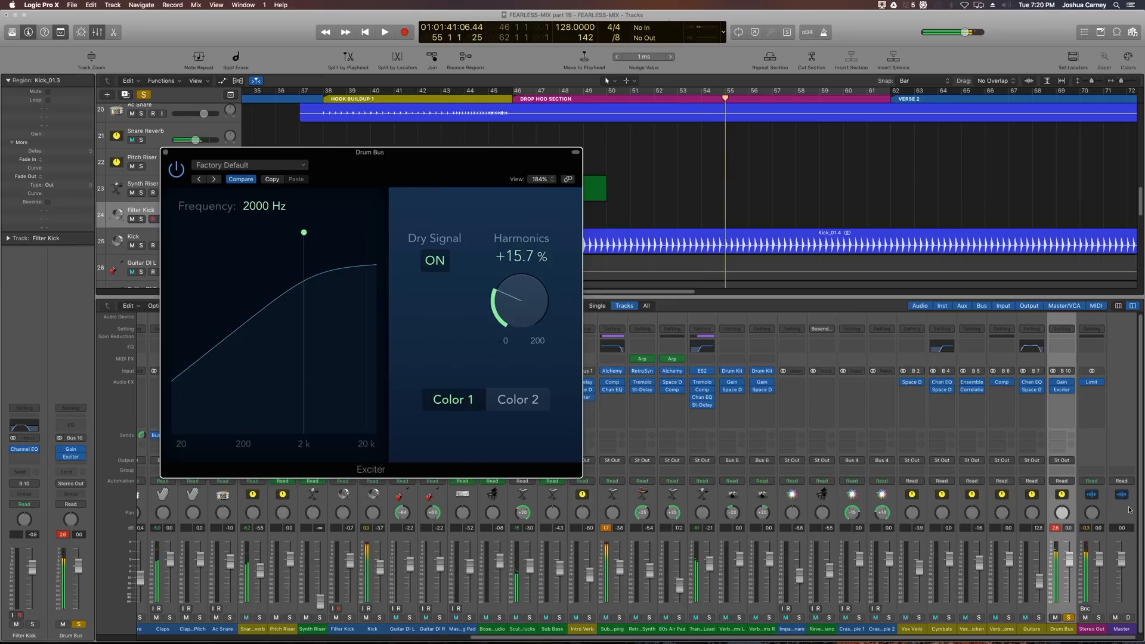
# Step: Reset the Drum Bus peak readout and play back to check its level
pyautogui.click(1056, 528)
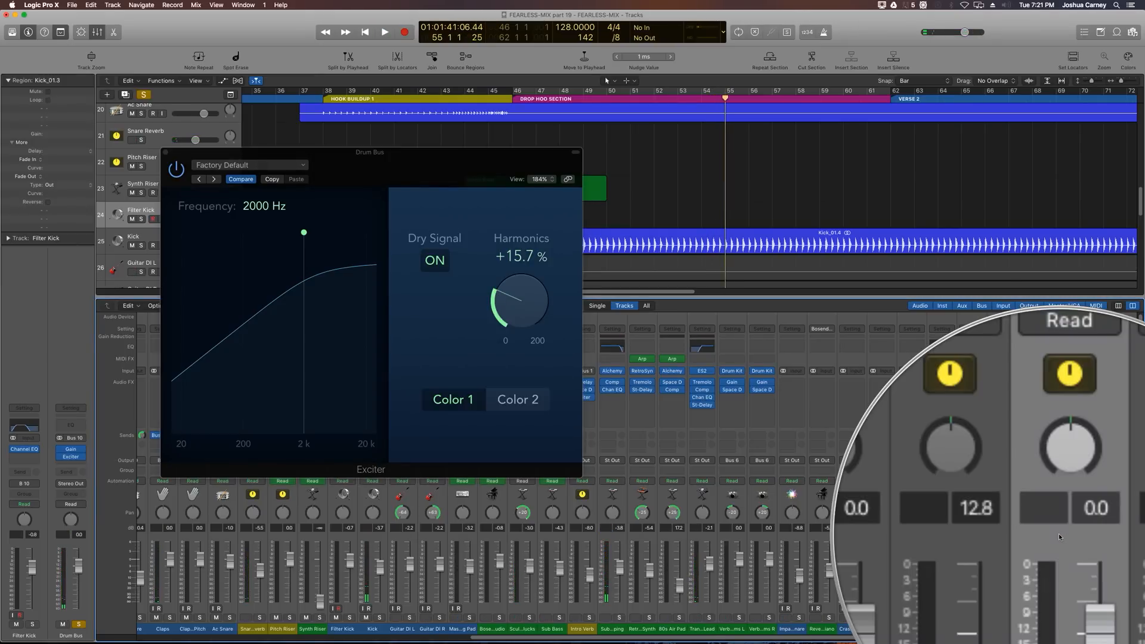
pyautogui.press('space')
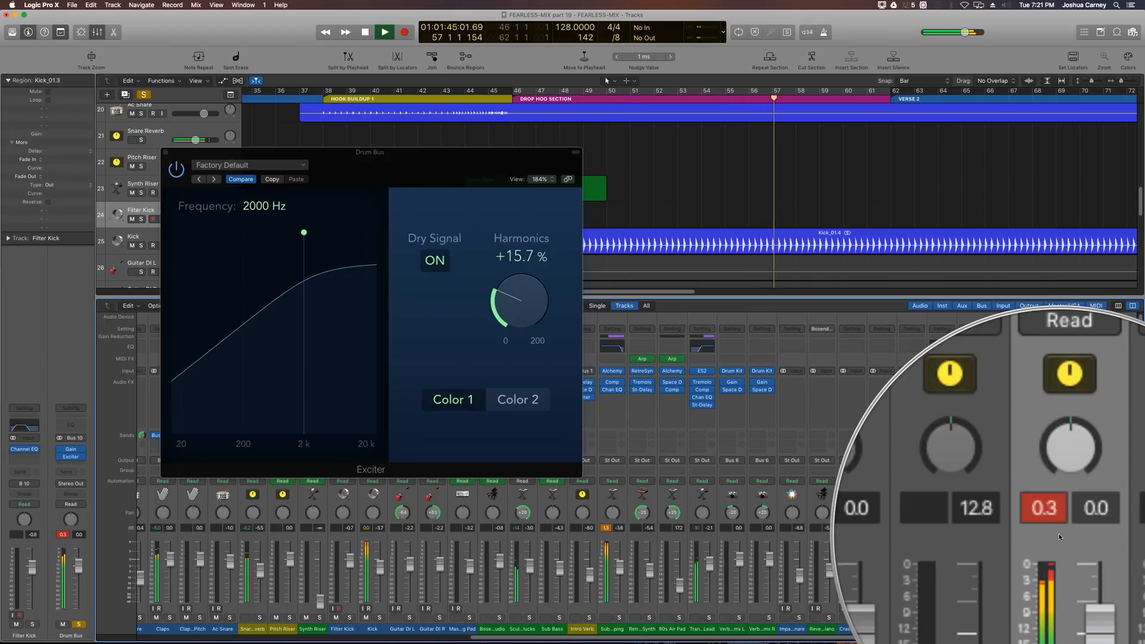
pyautogui.press('space')
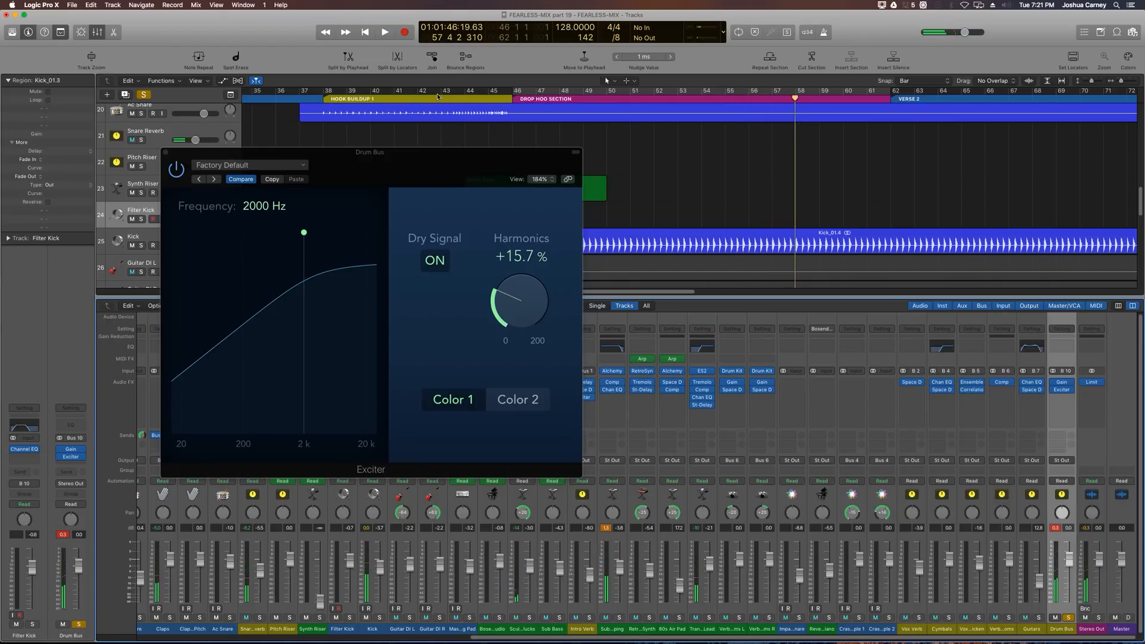
# Step: Play from the hook buildup into the drop to audition the Drum Bus with the Exciter
pyautogui.click(416, 97)
pyautogui.press('space')
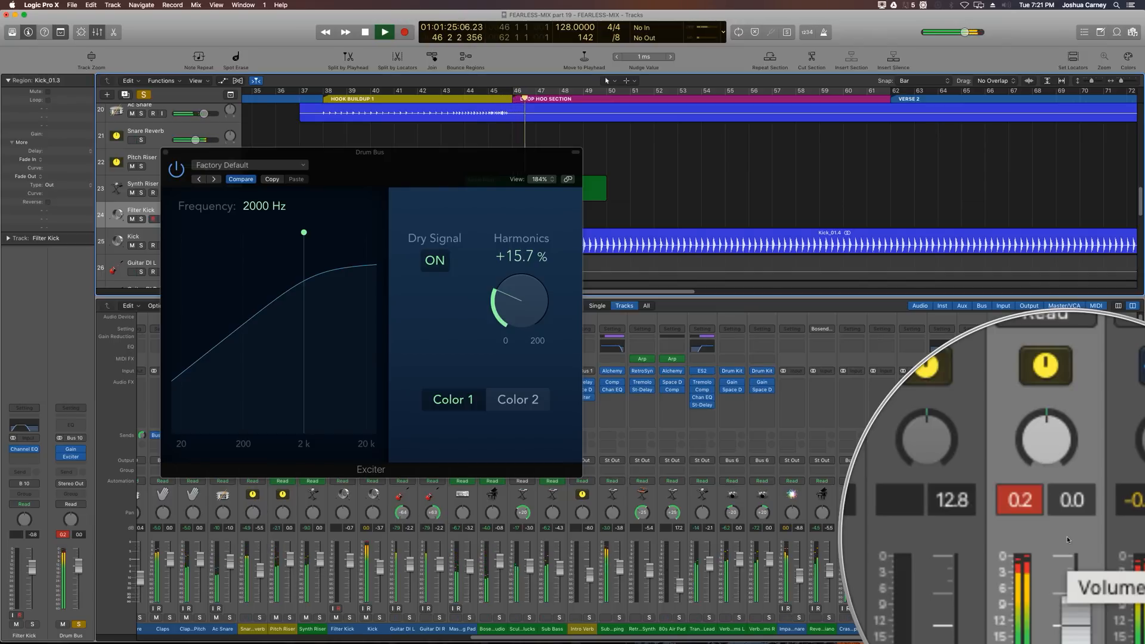
pyautogui.press('space')
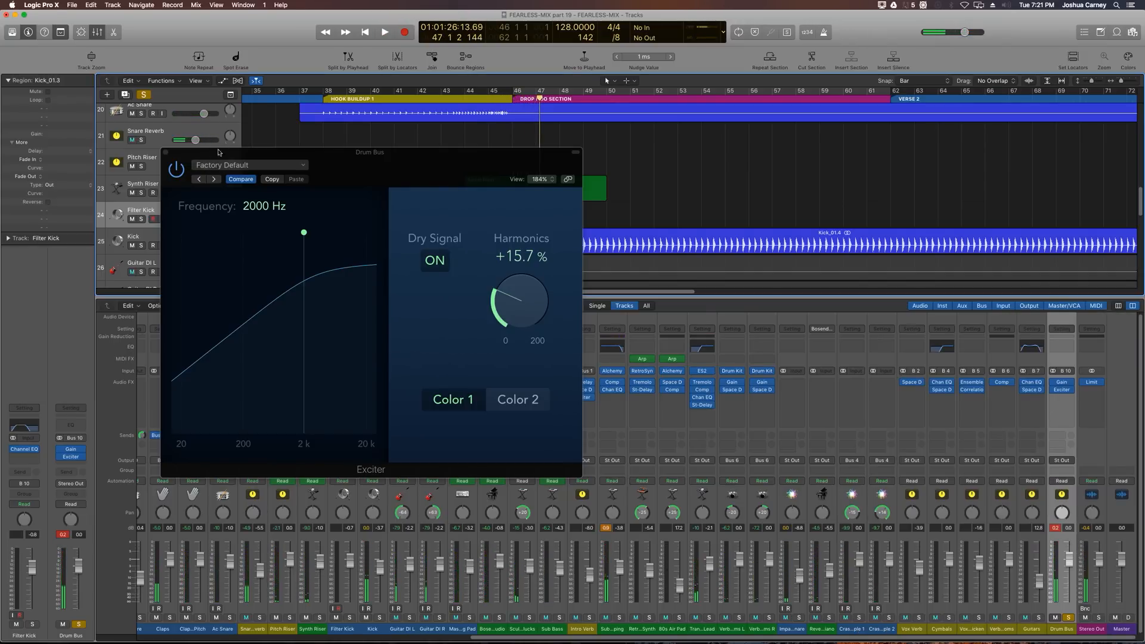
# Step: Close the Exciter, set the Drum Bus Gain plugin to -3.2 dB, and play back briefly
pyautogui.click(165, 153)
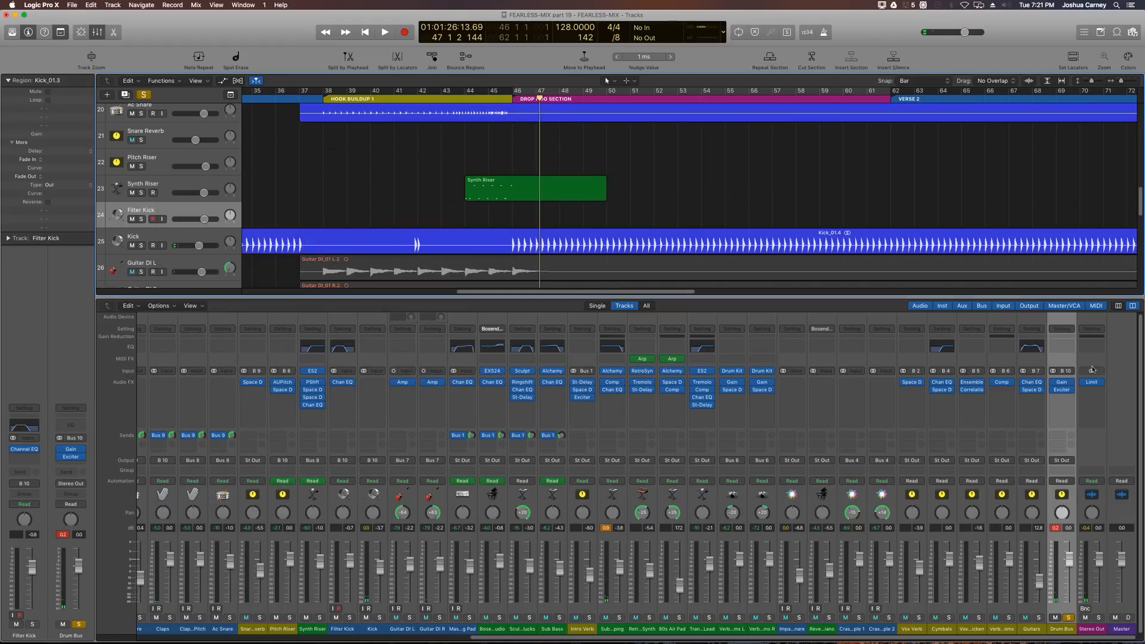
pyautogui.click(1061, 381)
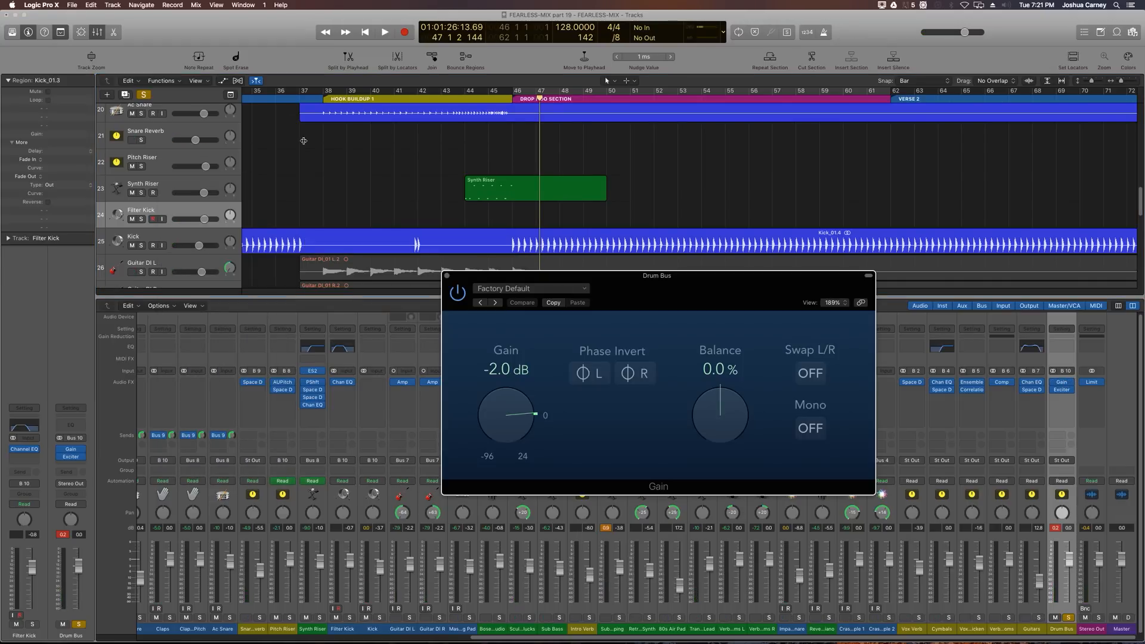
pyautogui.moveTo(512, 417); pyautogui.dragTo(510, 417)
pyautogui.press('space')
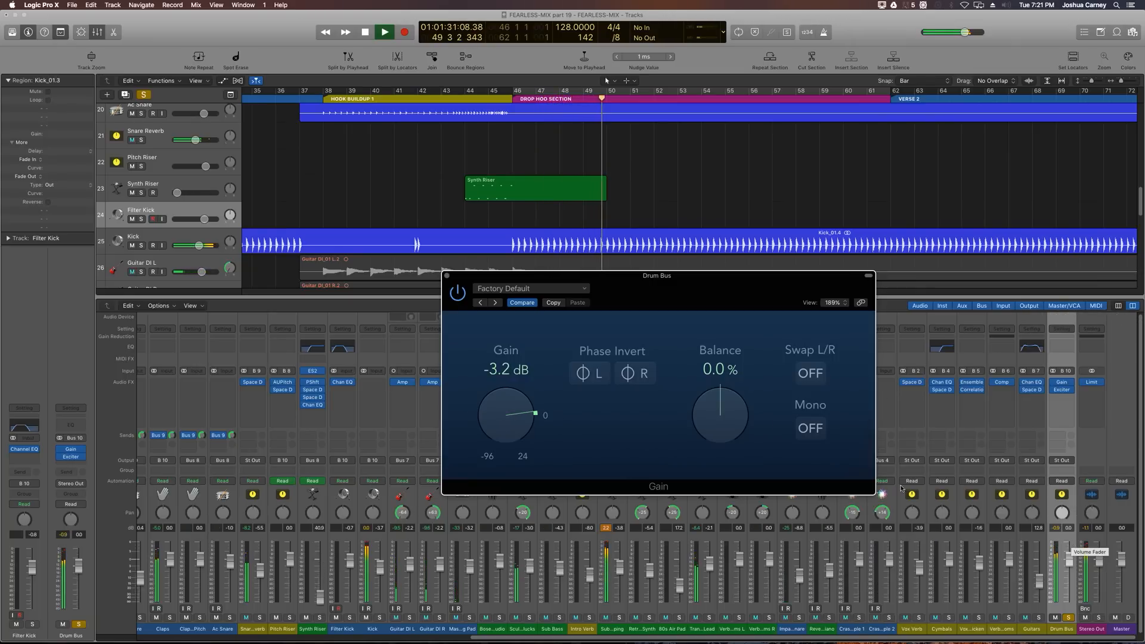
pyautogui.press('space')
pyautogui.click(447, 276)
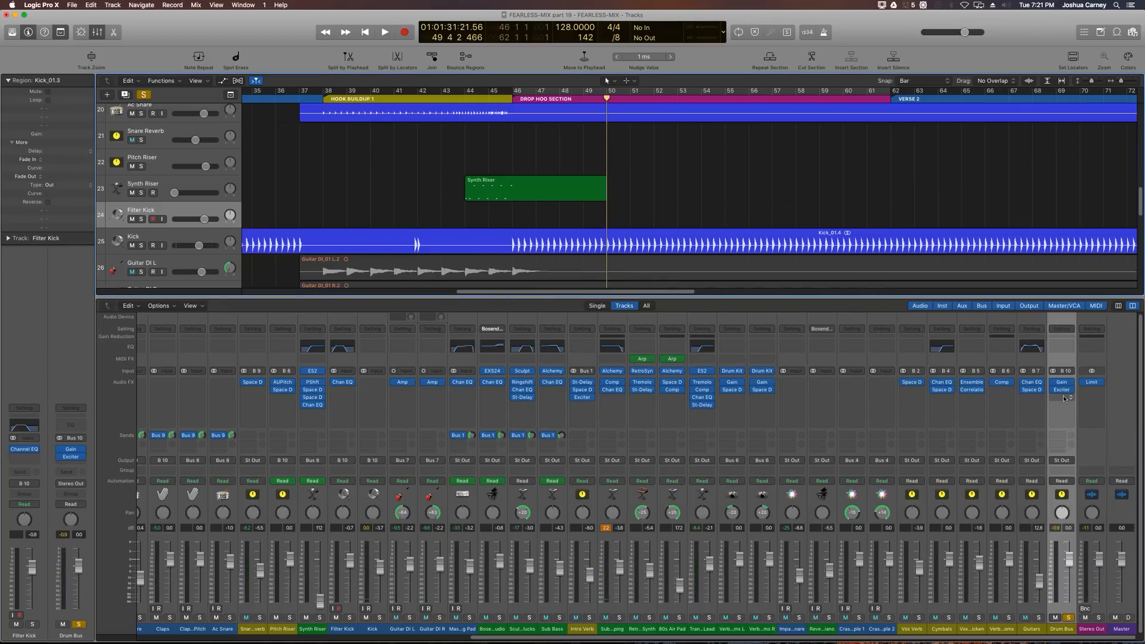
# Step: Insert a Compressor on the Drum Bus after the Exciter and move its window above the mixer
pyautogui.click(1065, 398)
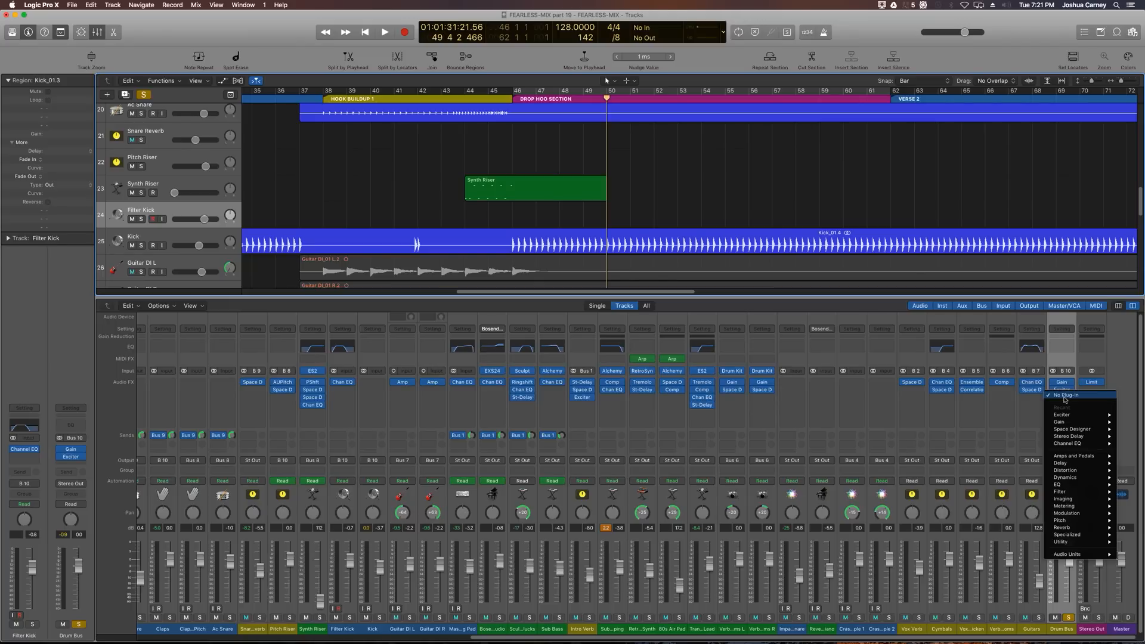
pyautogui.moveTo(1062, 477)
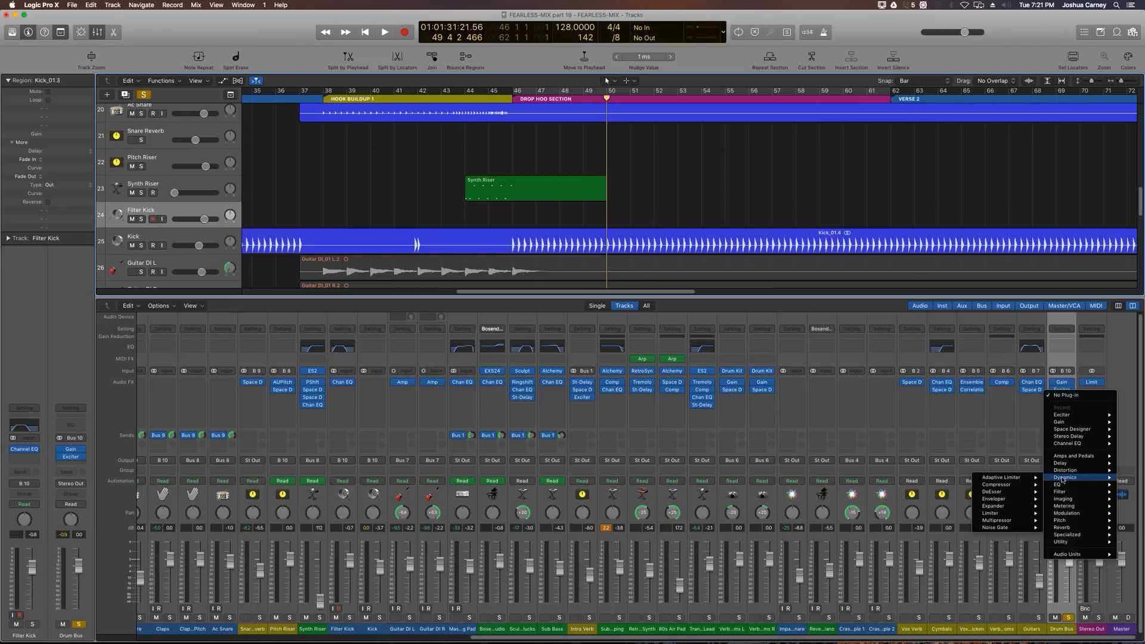
pyautogui.click(1007, 484)
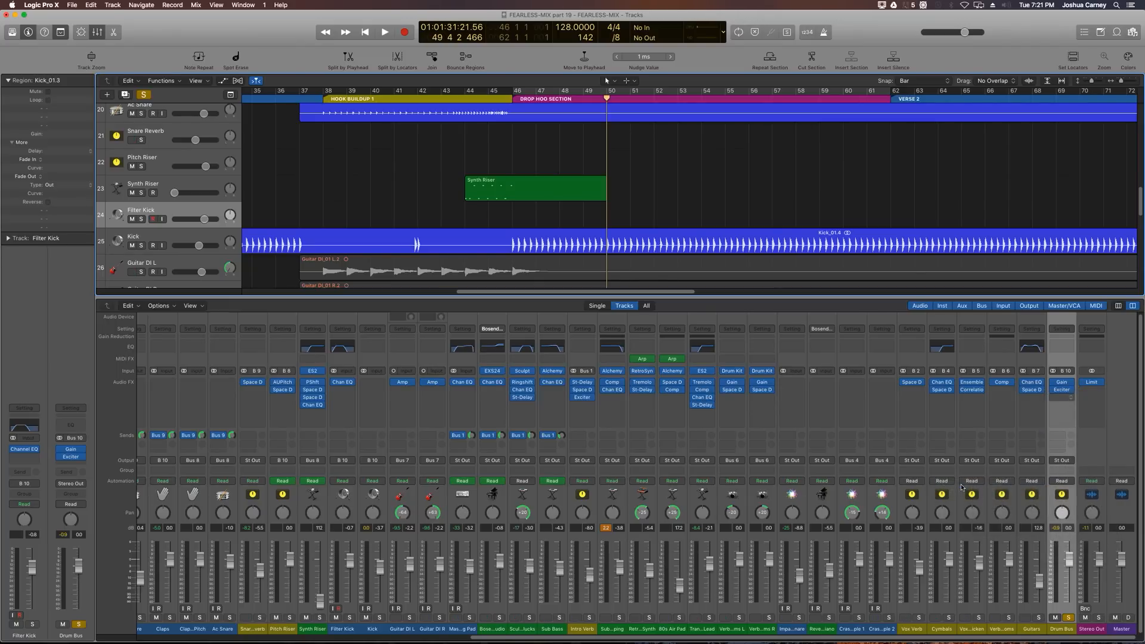
pyautogui.moveTo(255, 47); pyautogui.dragTo(321, 122)
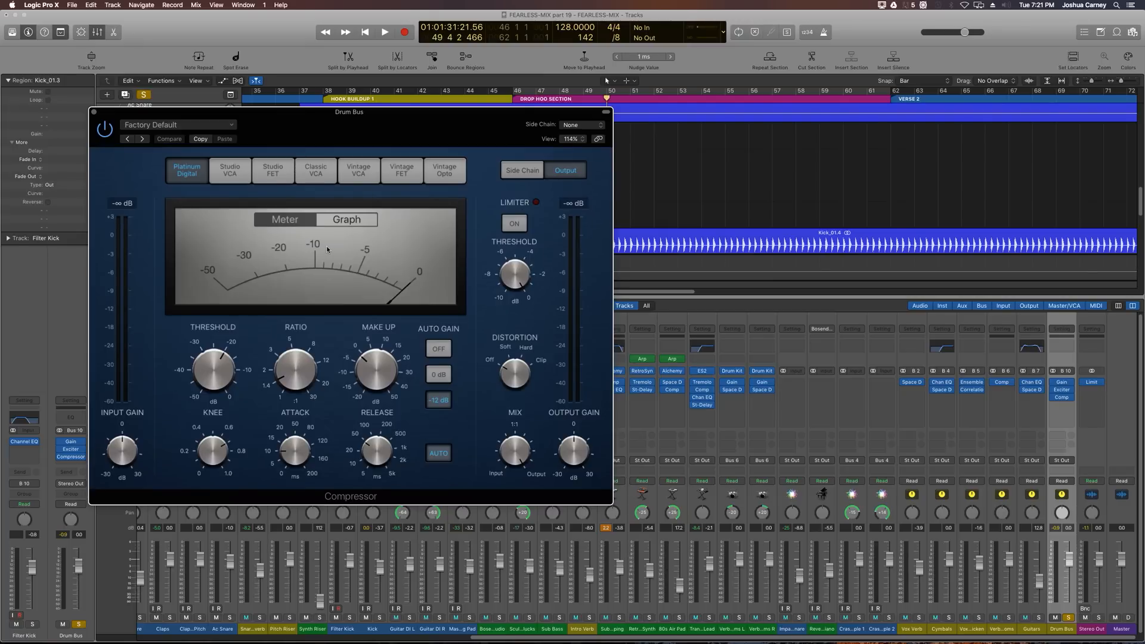
# Step: Switch the Compressor to the Studio FET model and enable its limiter
pyautogui.click(278, 181)
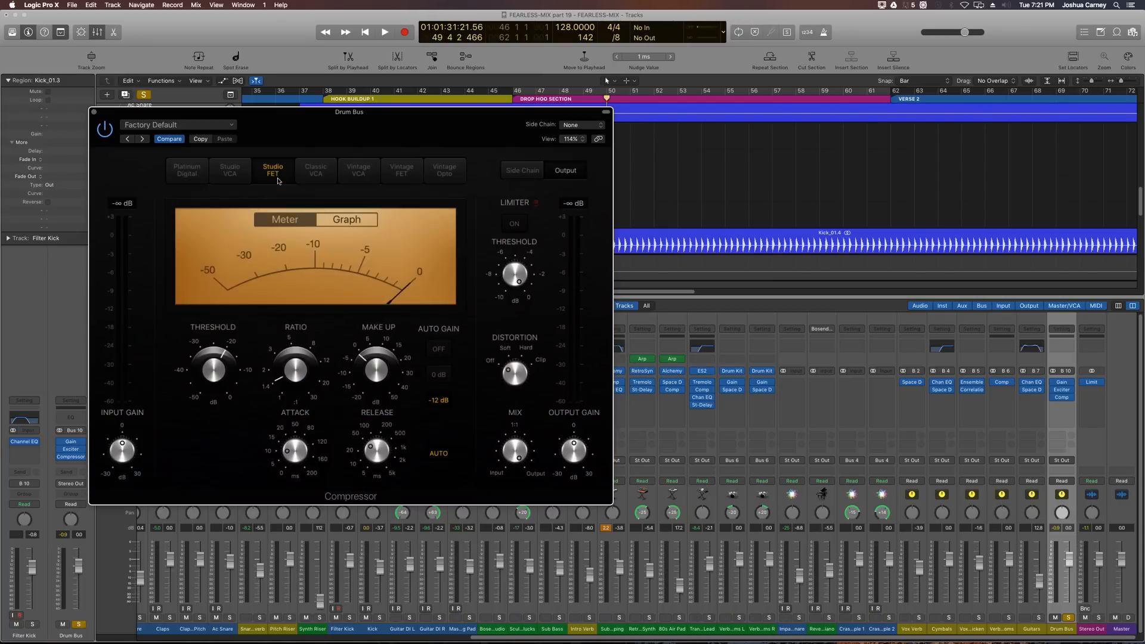
pyautogui.click(515, 226)
pyautogui.moveTo(517, 282)
pyautogui.moveTo(516, 277); pyautogui.dragTo(517, 279)
pyautogui.moveTo(544, 441)
# Step: Set the Compressor threshold to about -18.5 dB, tweak ratio and attack, and set a manual release of about 48 ms
pyautogui.moveTo(214, 374); pyautogui.dragTo(214, 369)
pyautogui.moveTo(293, 369); pyautogui.dragTo(293, 364)
pyautogui.moveTo(291, 431); pyautogui.dragTo(291, 428)
pyautogui.click(438, 454)
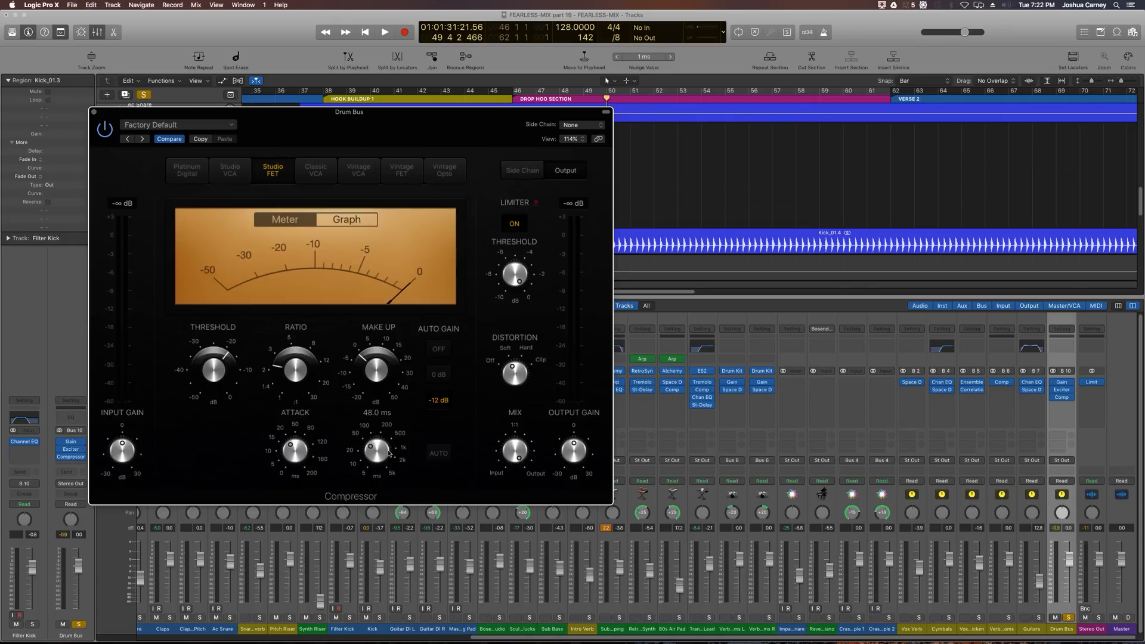
pyautogui.moveTo(380, 446)
pyautogui.mouseDown()
pyautogui.moveTo(387, 436)
pyautogui.moveTo(384, 450)
pyautogui.mouseUp()
# Step: Turn Compressor Auto Gain off, adjust make-up, and play back while setting attack to about 116 ms
pyautogui.click(439, 349)
pyautogui.moveTo(378, 370); pyautogui.dragTo(379, 366)
pyautogui.press('space')
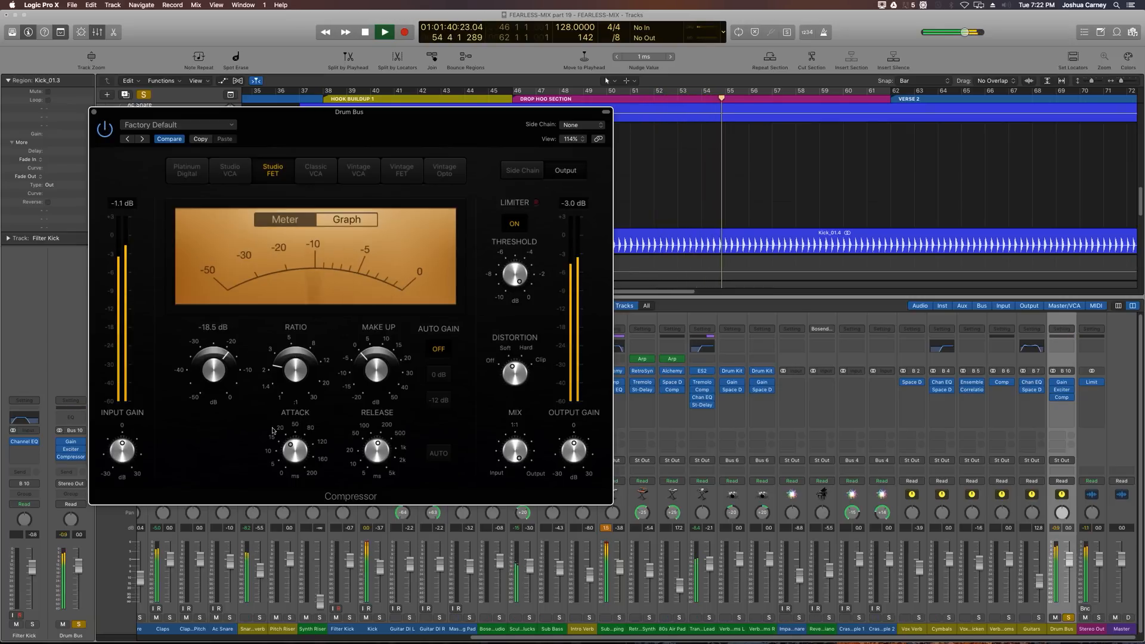
pyautogui.moveTo(296, 452); pyautogui.dragTo(298, 412)
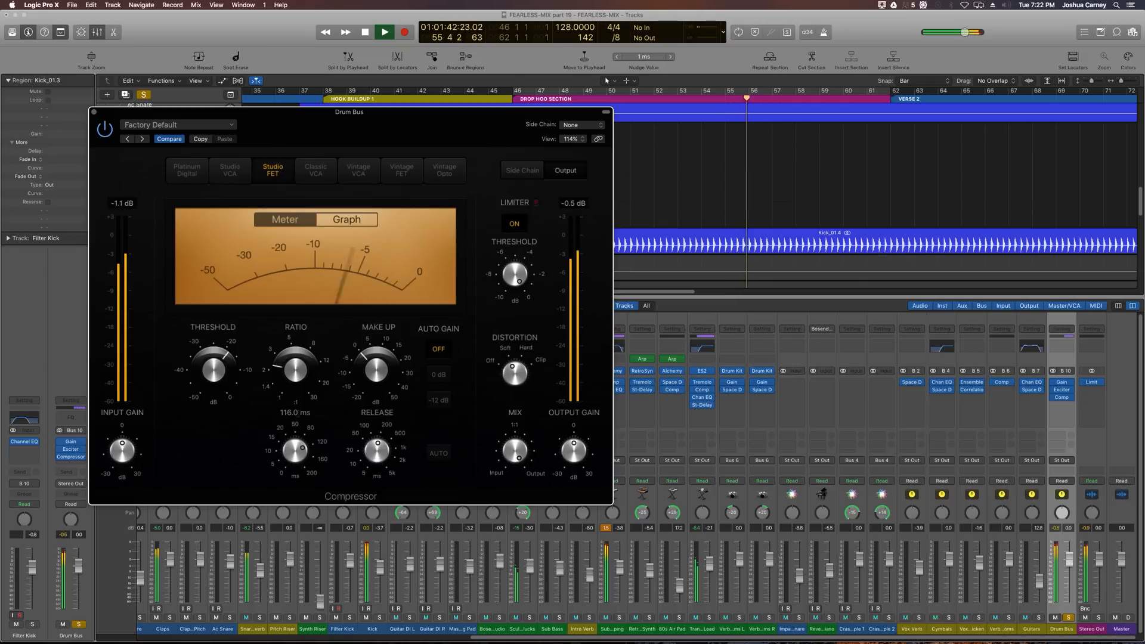
pyautogui.press('space')
# Step: Lower the Compressor attack again and play back the drop to audition it
pyautogui.moveTo(296, 453)
pyautogui.mouseDown()
pyautogui.moveTo(291, 489)
pyautogui.moveTo(290, 444)
pyautogui.moveTo(294, 454)
pyautogui.mouseUp()
pyautogui.press('space')
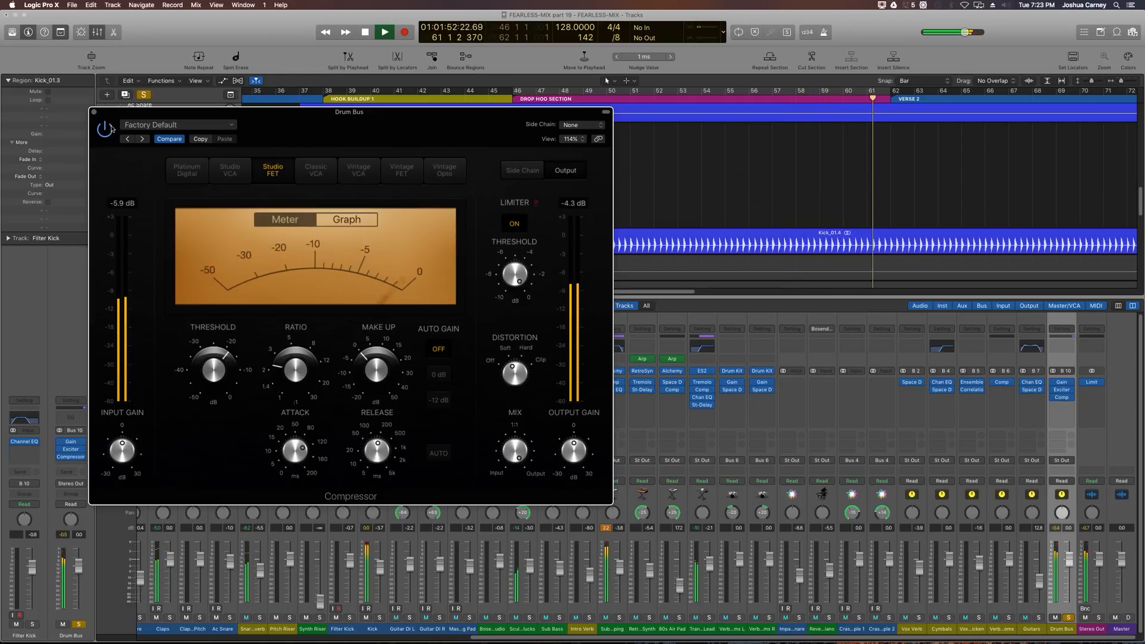
pyautogui.press('space')
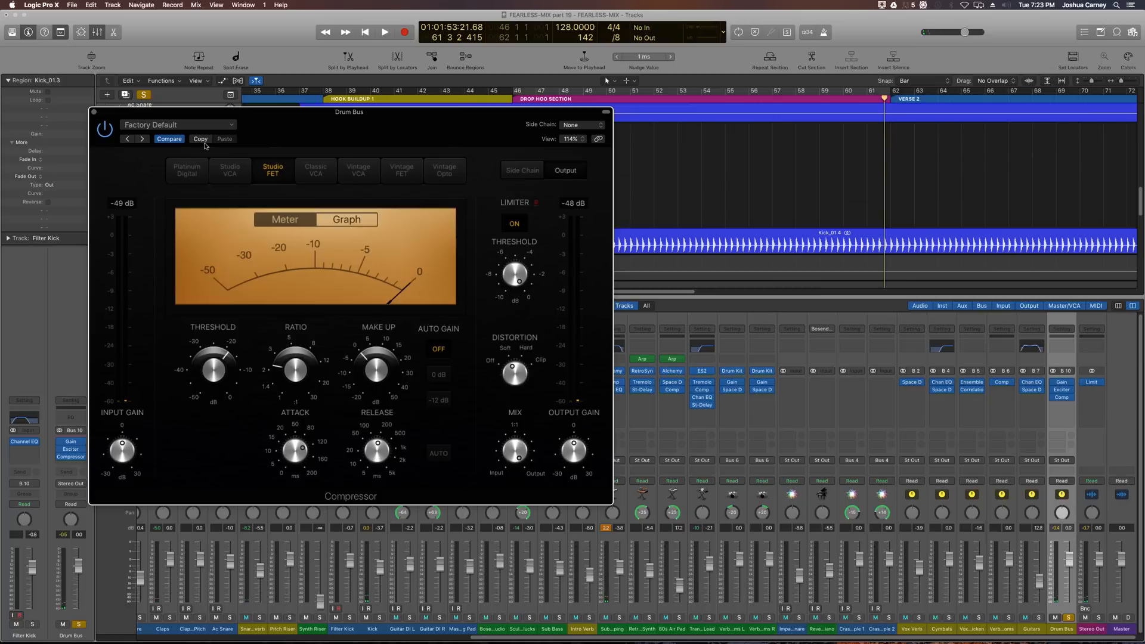
# Step: Close the Compressor window and unsolo the Drum Bus channel
pyautogui.click(94, 112)
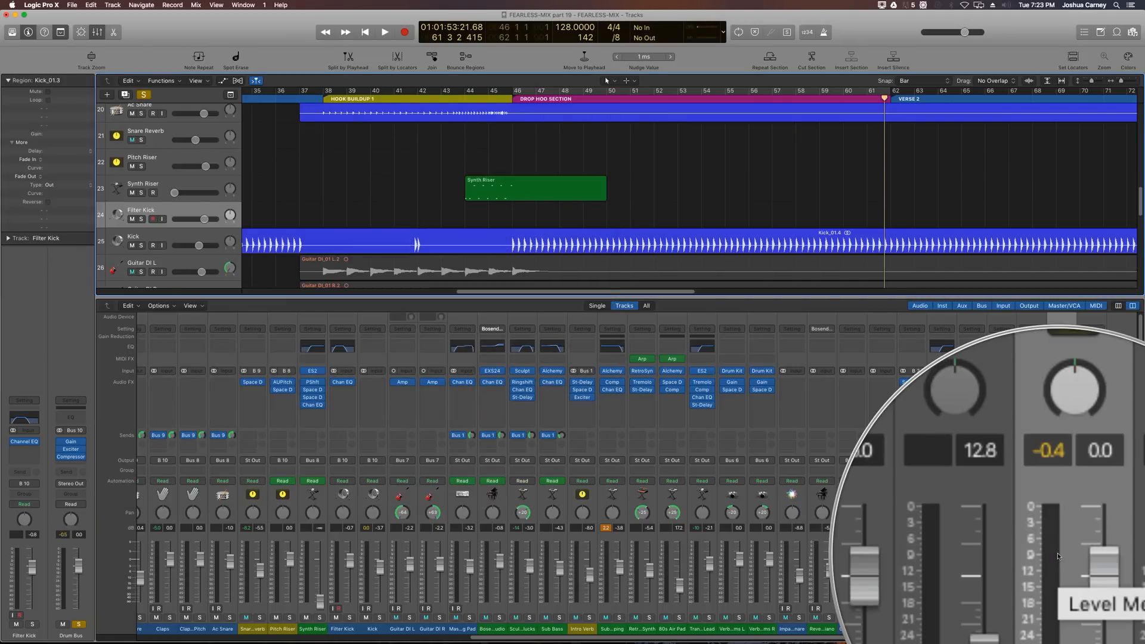
pyautogui.press('x')
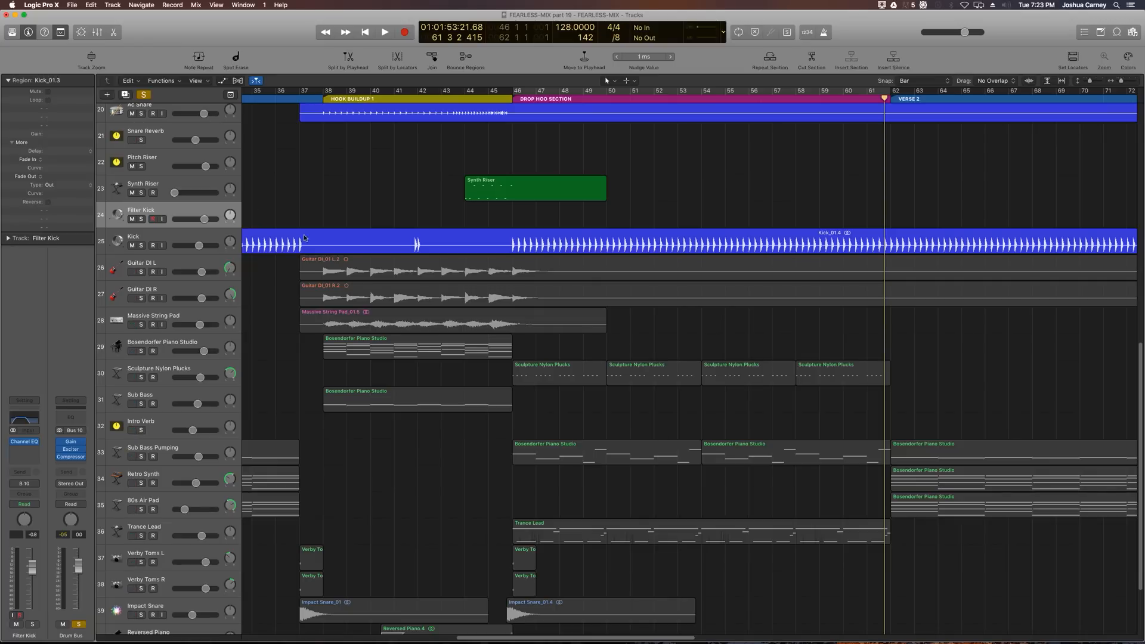
pyautogui.scroll(1, 282, 203)
pyautogui.scroll(3, 282, 203)
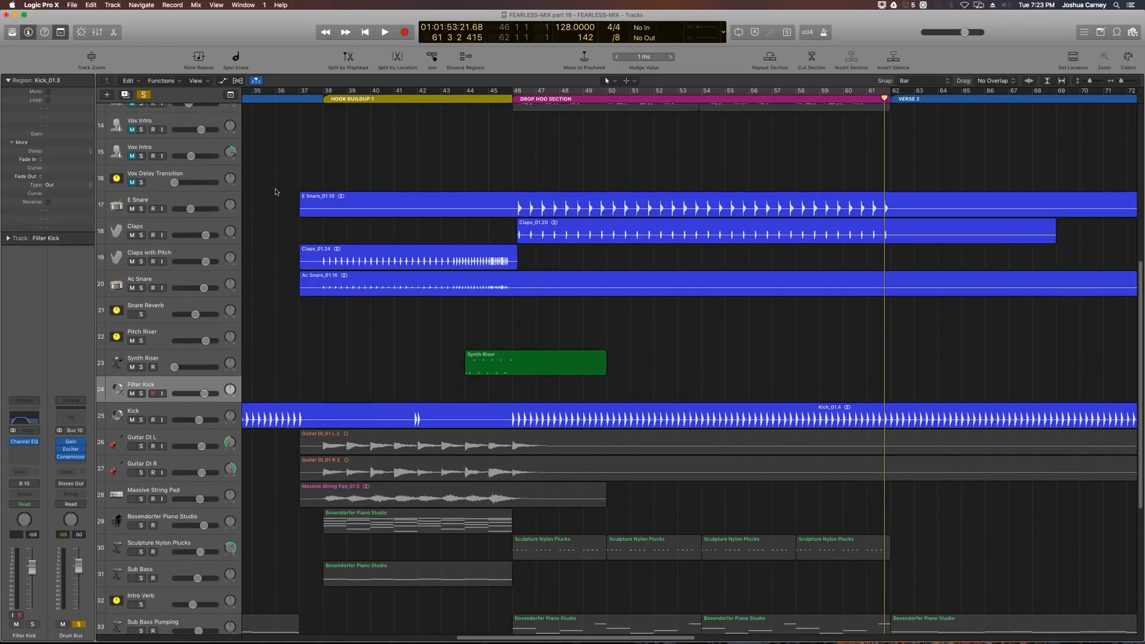
pyautogui.press('x')
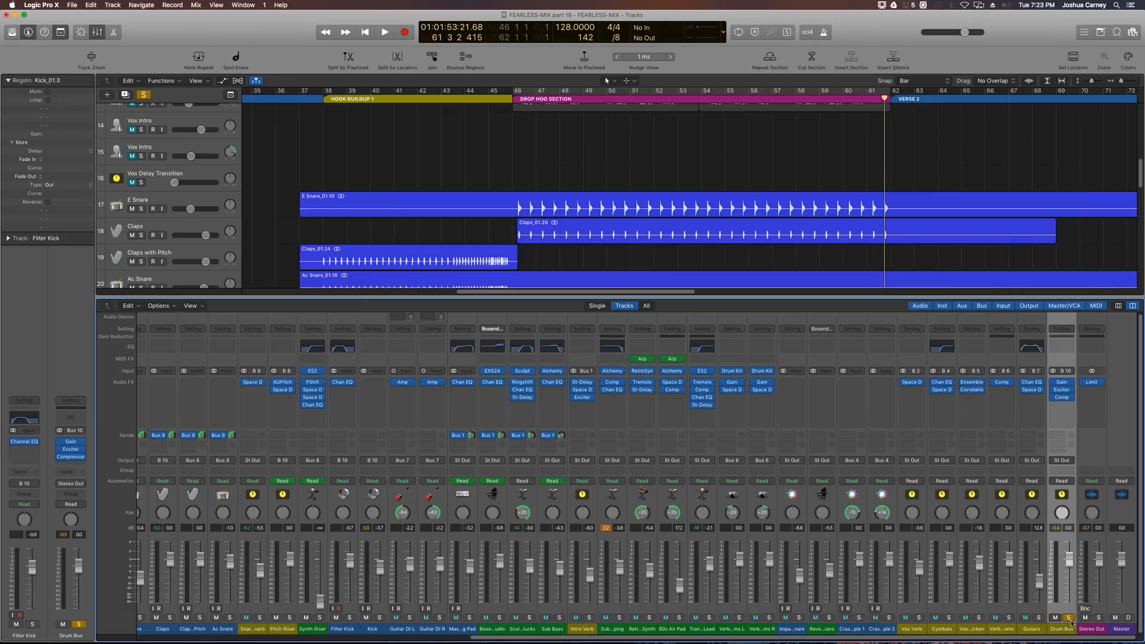
pyautogui.click(1069, 621)
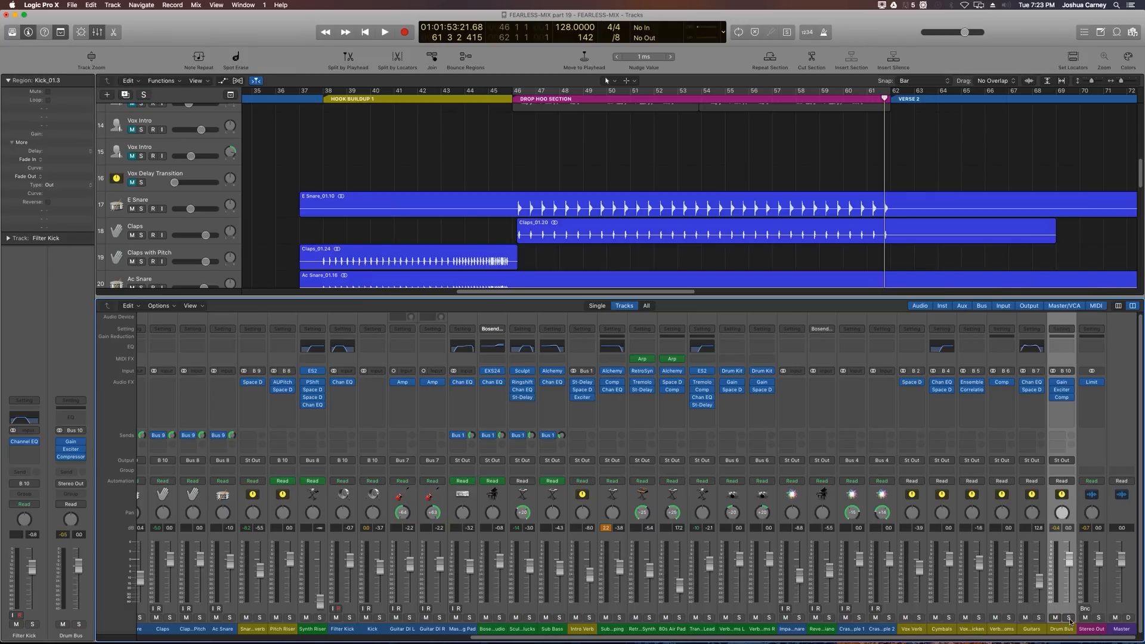
# Step: Play back the arrangement from the start of the hook buildup and stop playback
pyautogui.click(322, 100)
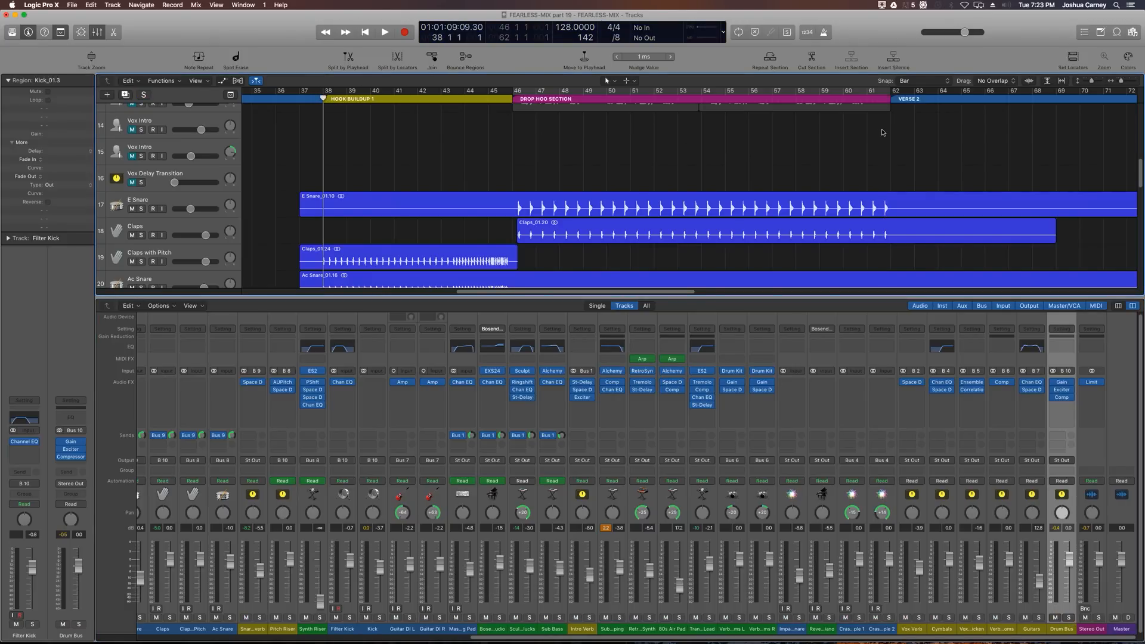
pyautogui.press('space')
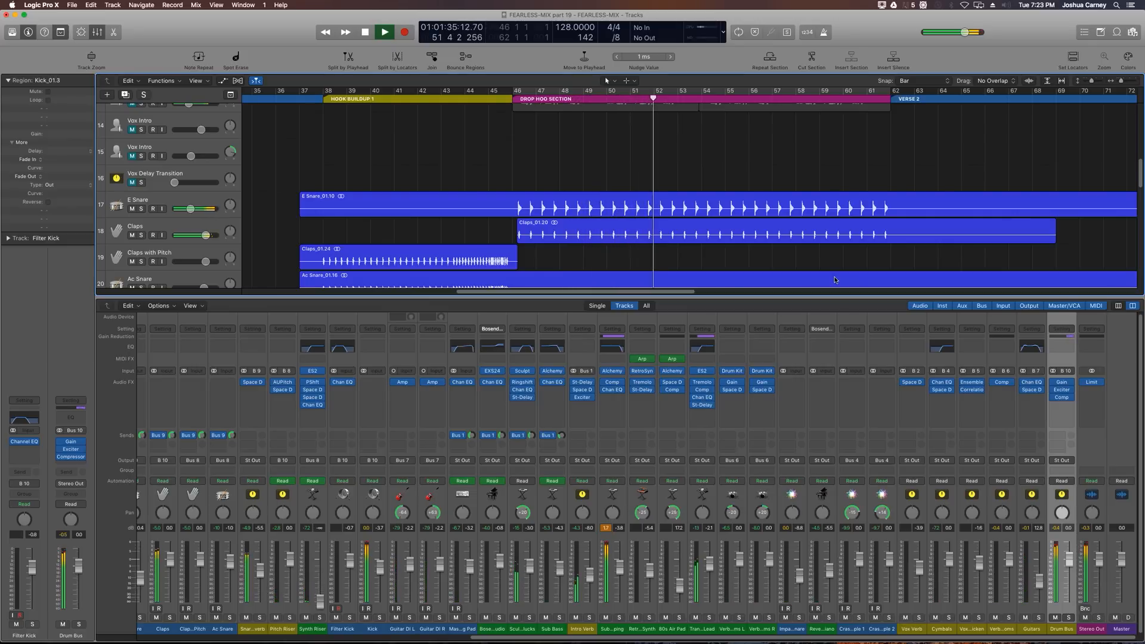
pyautogui.press('space')
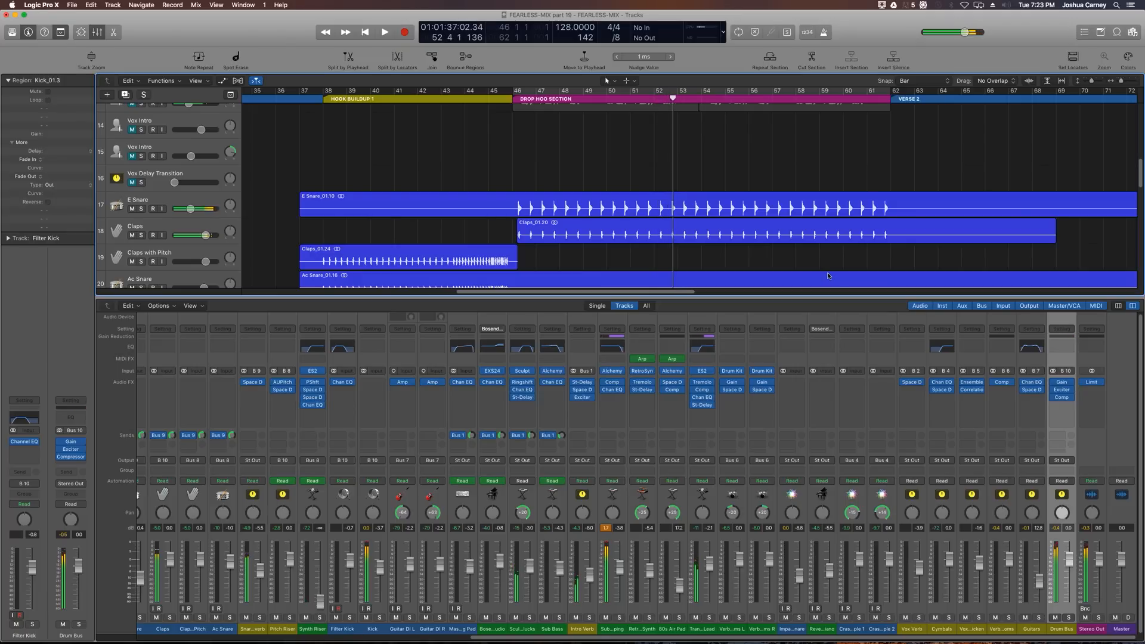
# Step: Reset the clip indicators and select the guitar, pad, piano, bass and synth channels in the mixer
pyautogui.click(605, 528)
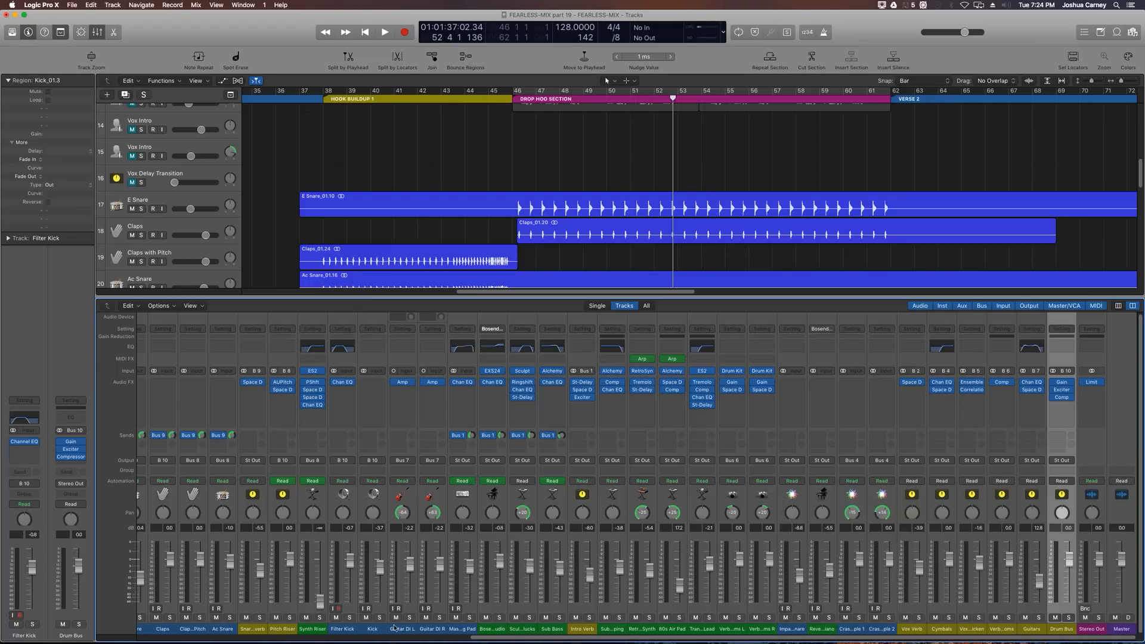
pyautogui.click(281, 630)
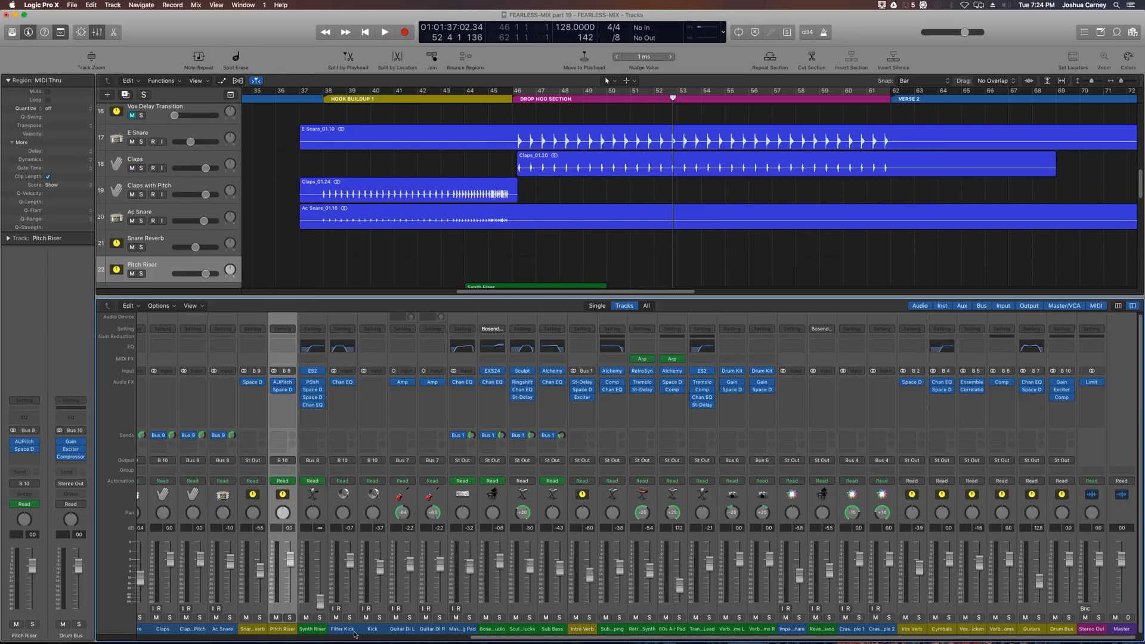
pyautogui.moveTo(405, 633); pyautogui.dragTo(544, 639)
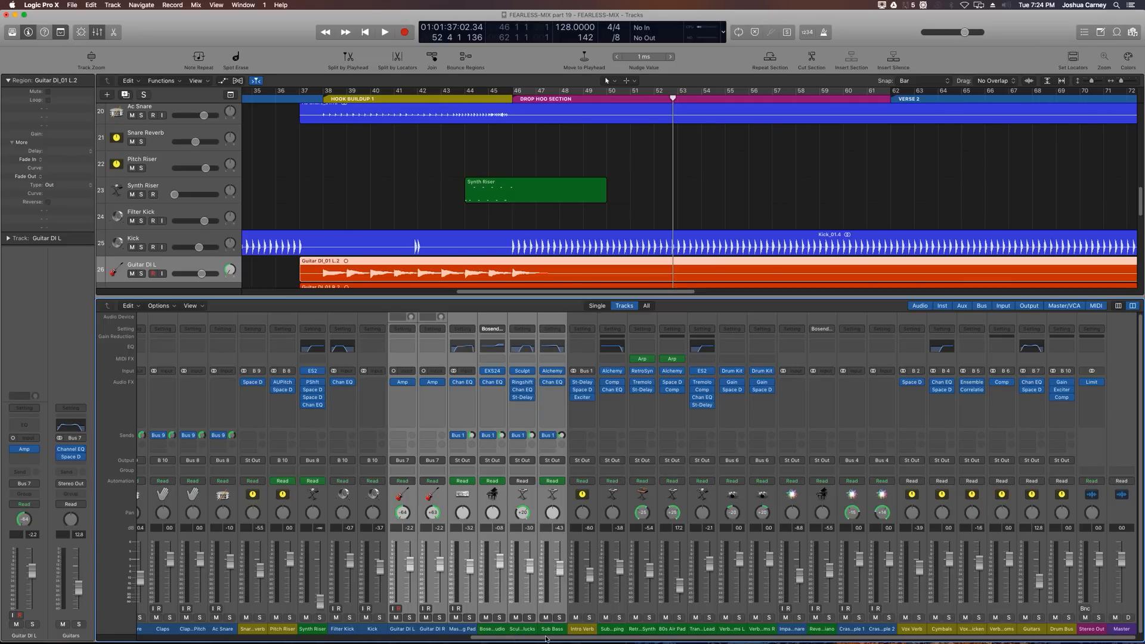
pyautogui.rightClick(610, 592)
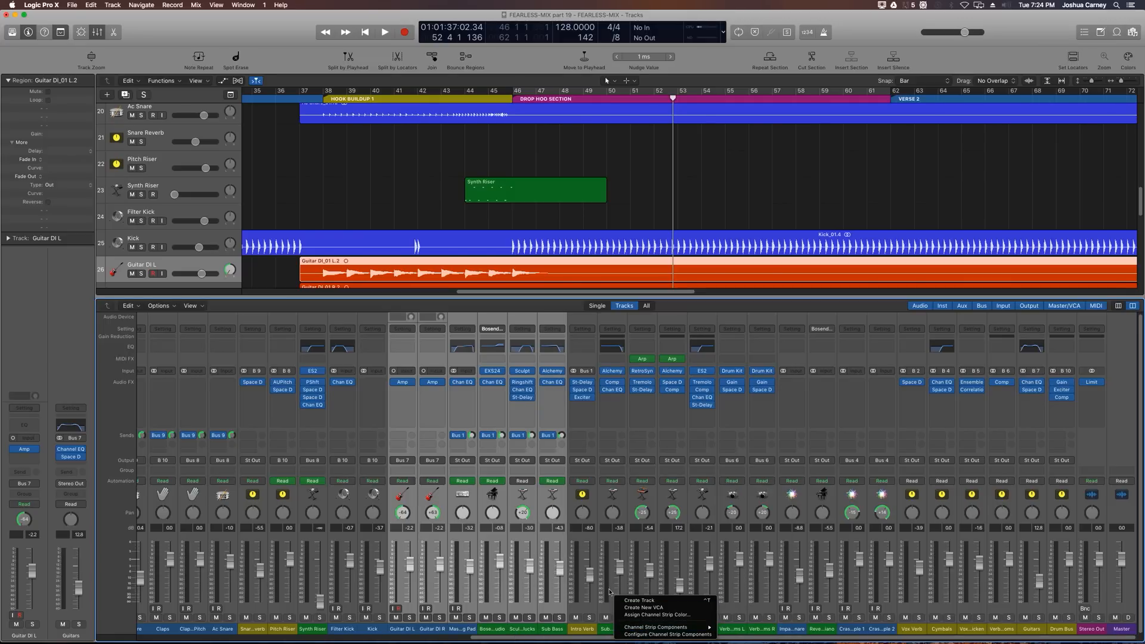
pyautogui.click(595, 613)
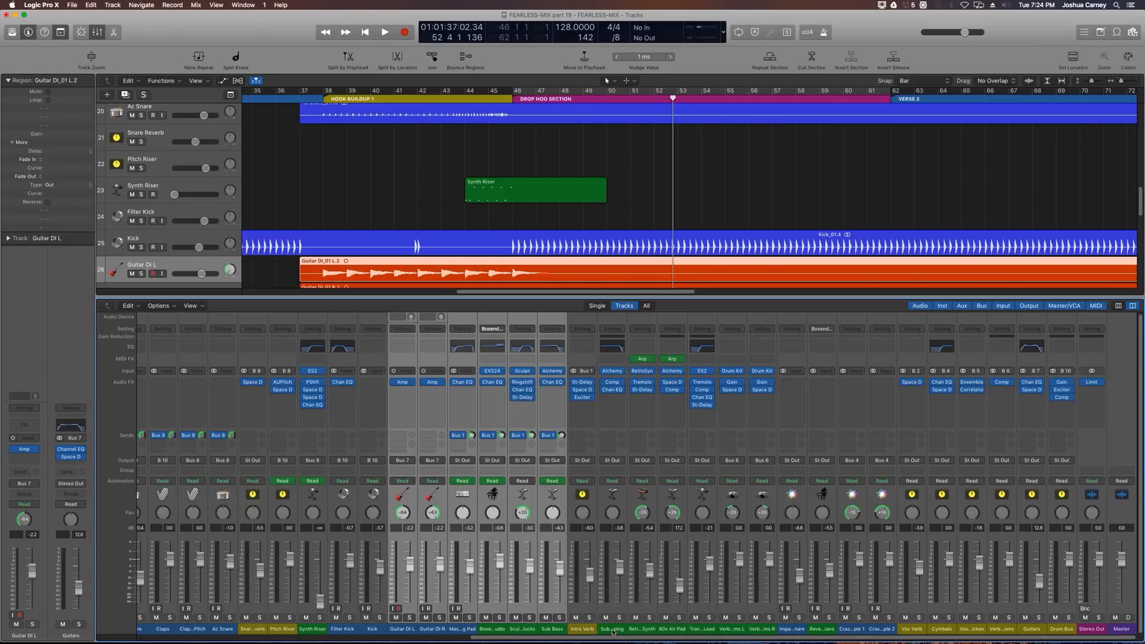
pyautogui.keyDown('super'); pyautogui.click(612, 630); pyautogui.keyUp('super')
pyautogui.keyDown('super'); pyautogui.click(635, 630); pyautogui.keyUp('super')
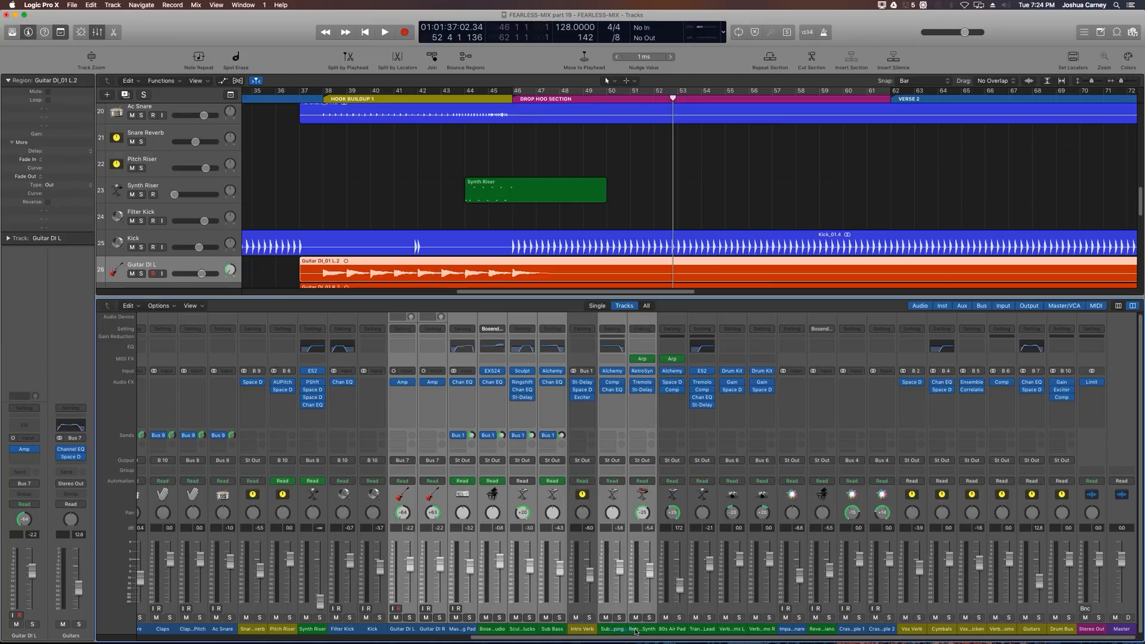
pyautogui.keyDown('super'); pyautogui.click(659, 629); pyautogui.keyUp('super')
pyautogui.keyDown('super'); pyautogui.click(701, 630); pyautogui.keyUp('super')
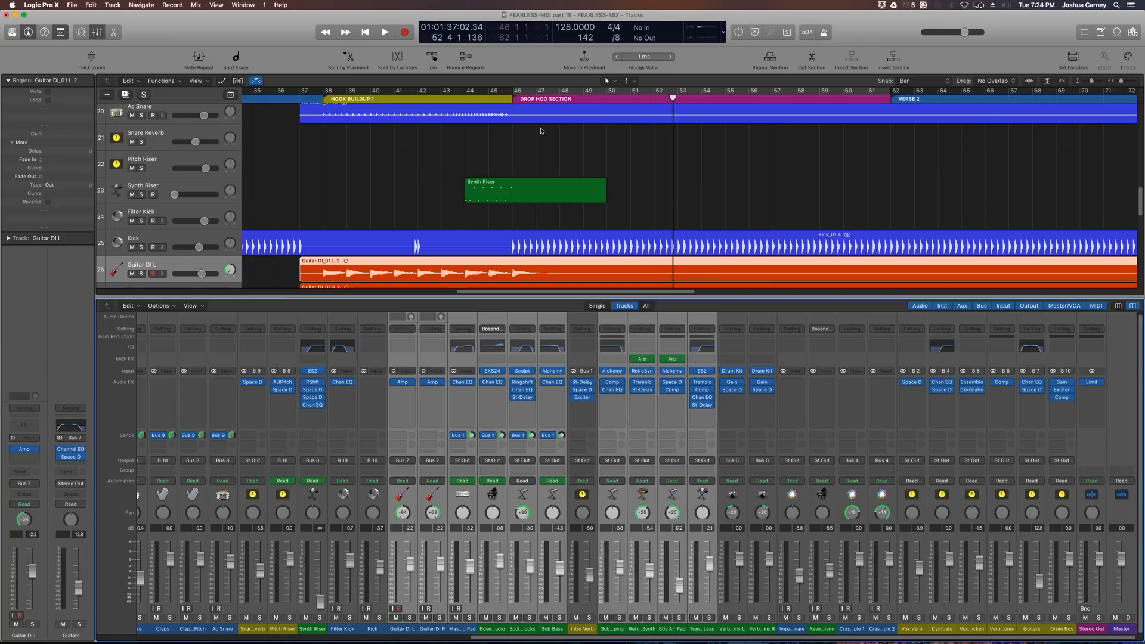
# Step: Scroll through the track list to review which tracks are musical instrument parts
pyautogui.scroll(-10, 536, 181)
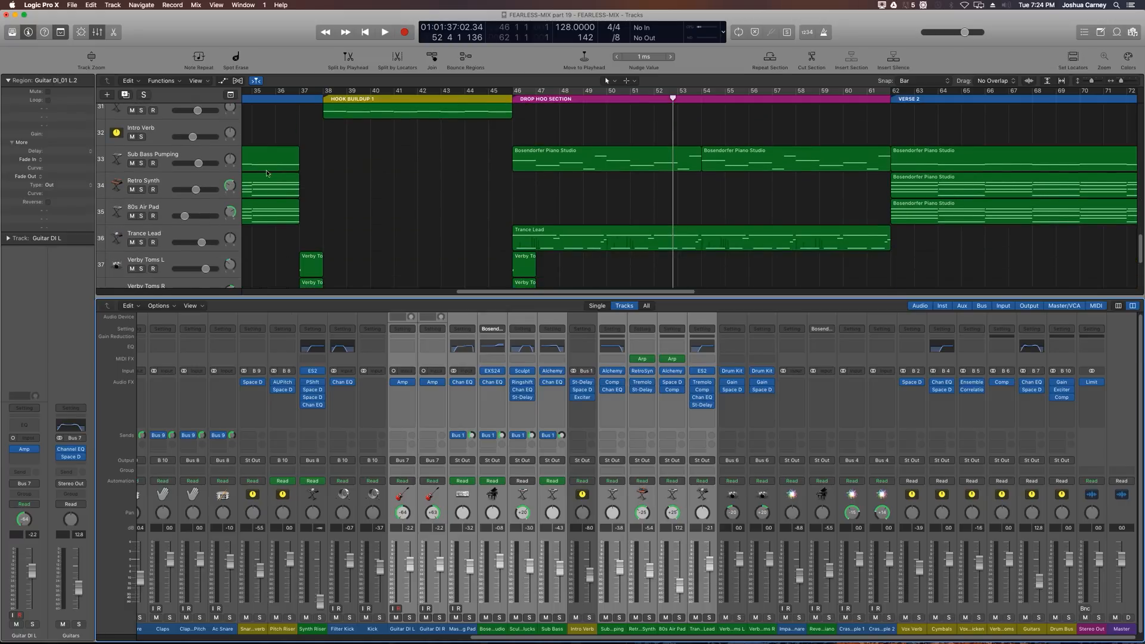
pyautogui.scroll(-4, 219, 168)
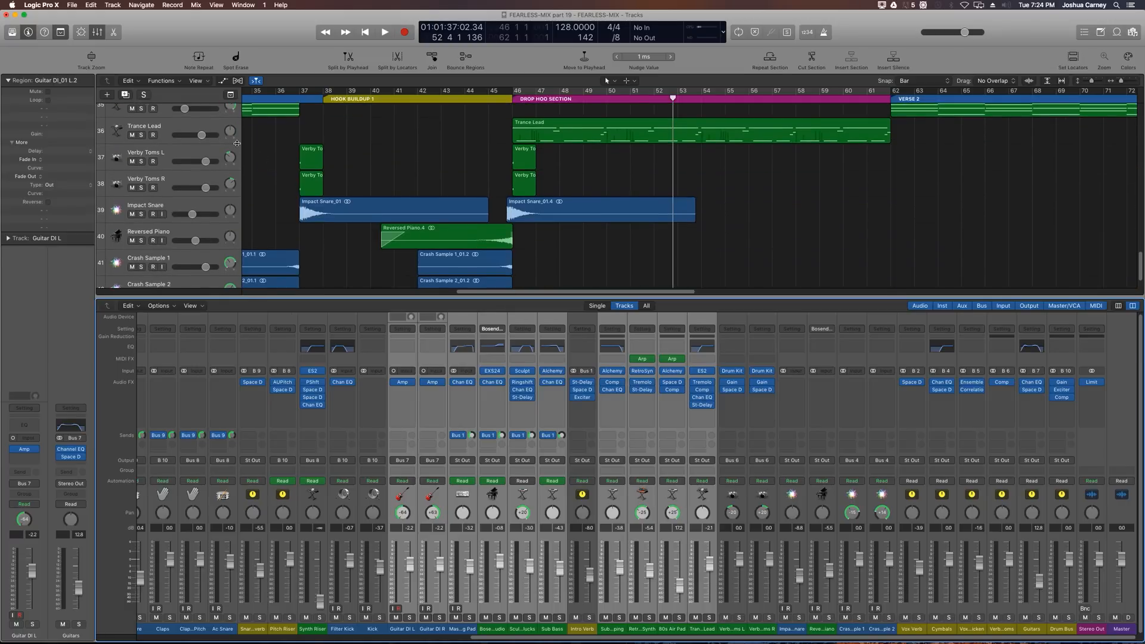
pyautogui.scroll(-2, 397, 180)
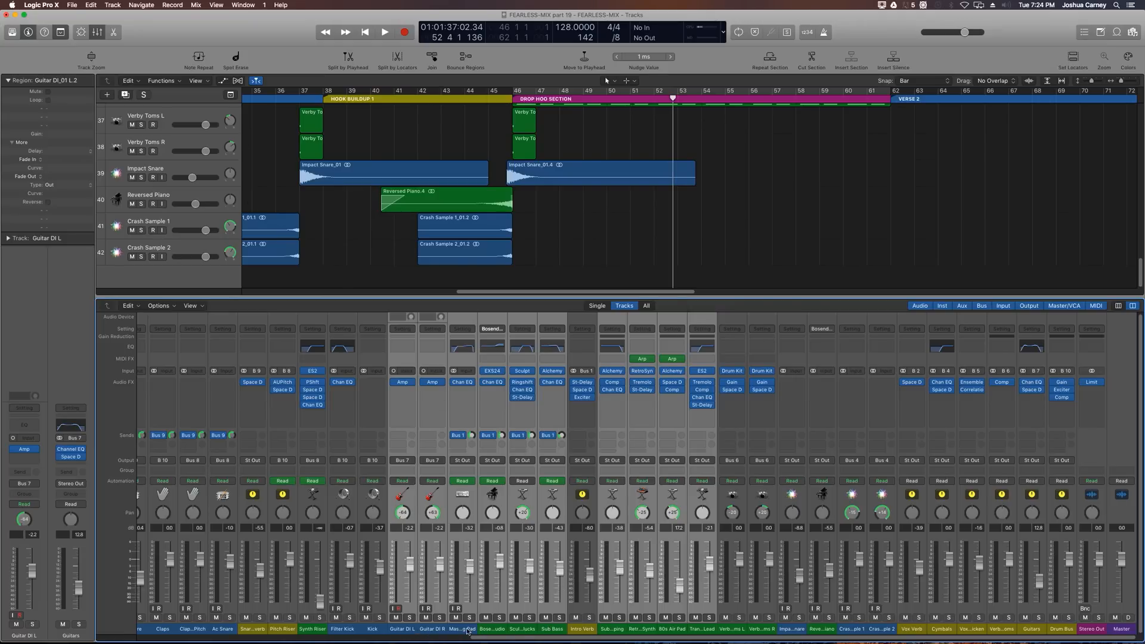
pyautogui.scroll(10, 343, 209)
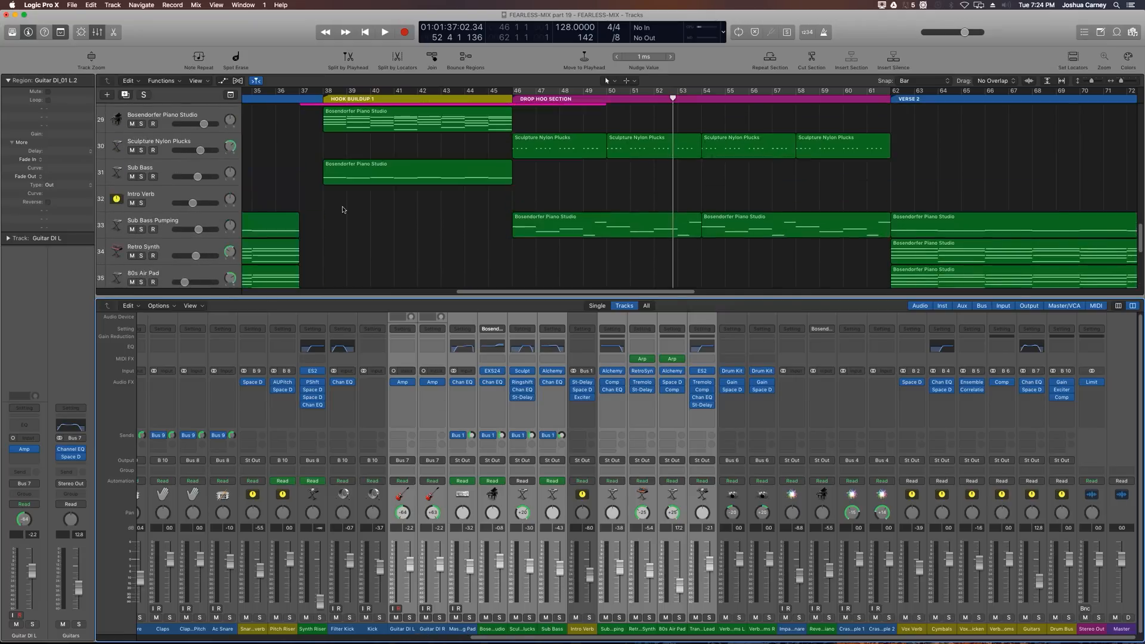
pyautogui.scroll(1, 342, 205)
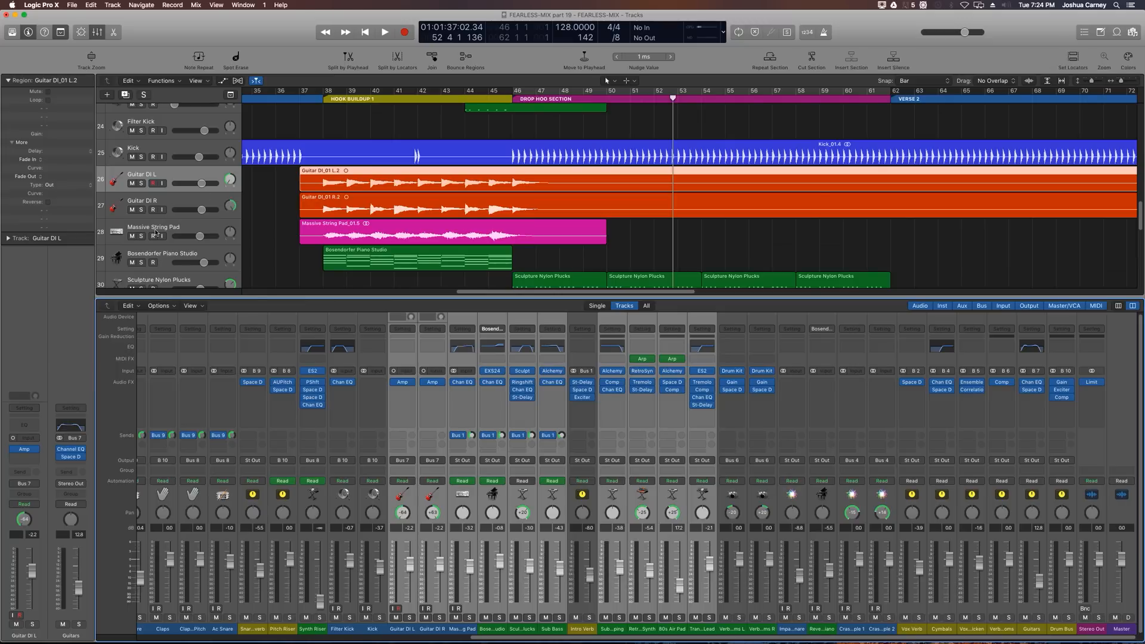
pyautogui.scroll(-1, 158, 228)
pyautogui.scroll(-2, 157, 228)
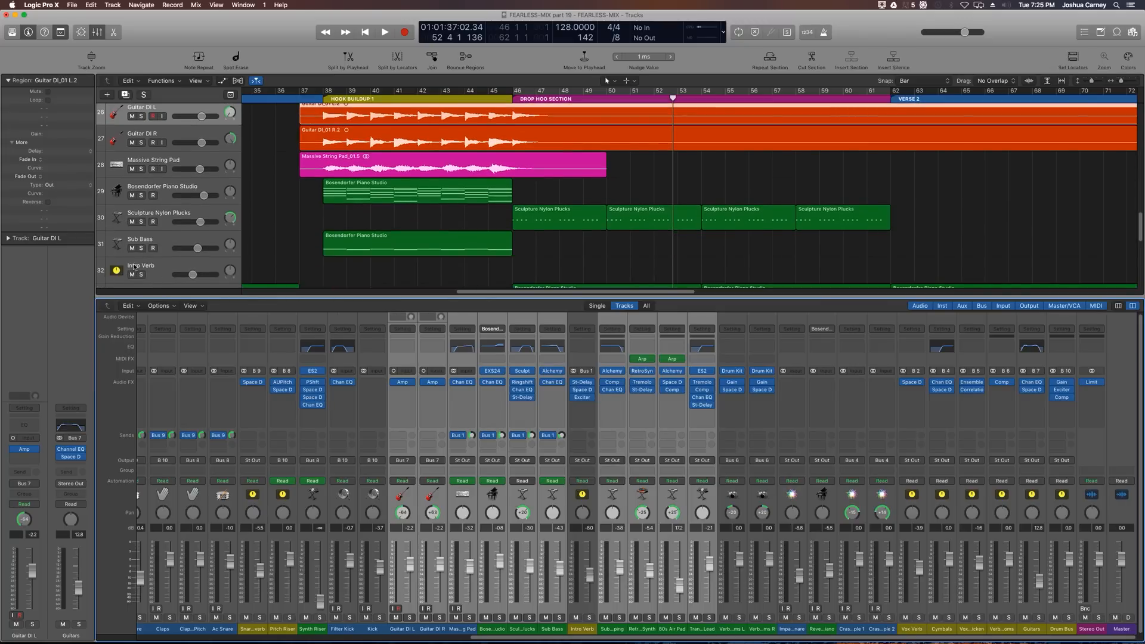
pyautogui.scroll(-4, 153, 222)
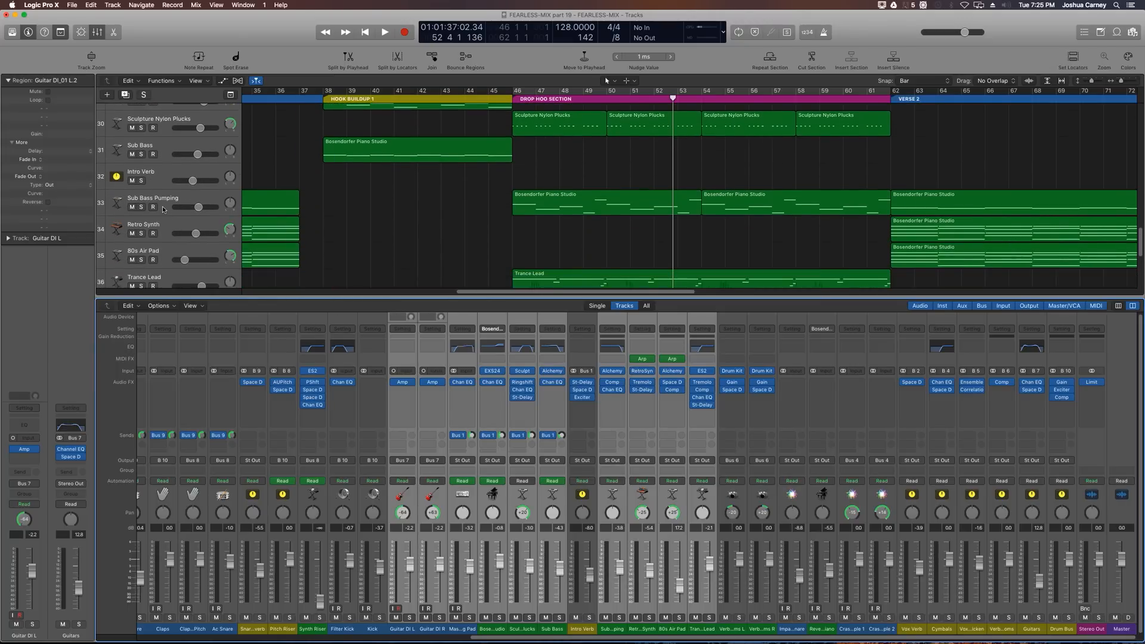
pyautogui.scroll(-1, 162, 208)
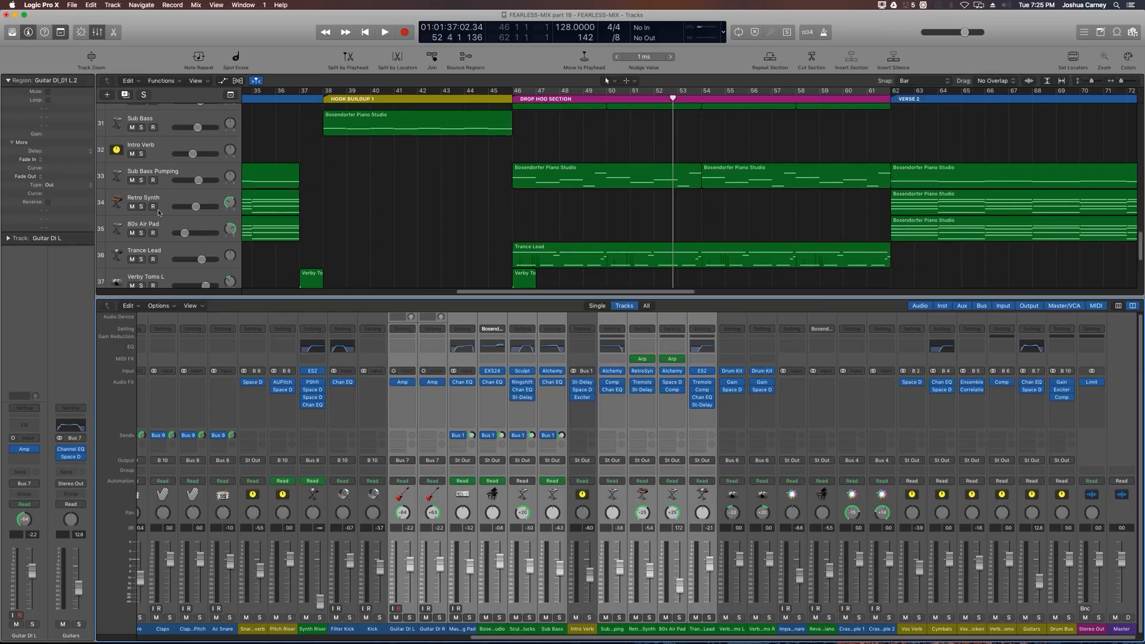
pyautogui.scroll(-1, 157, 206)
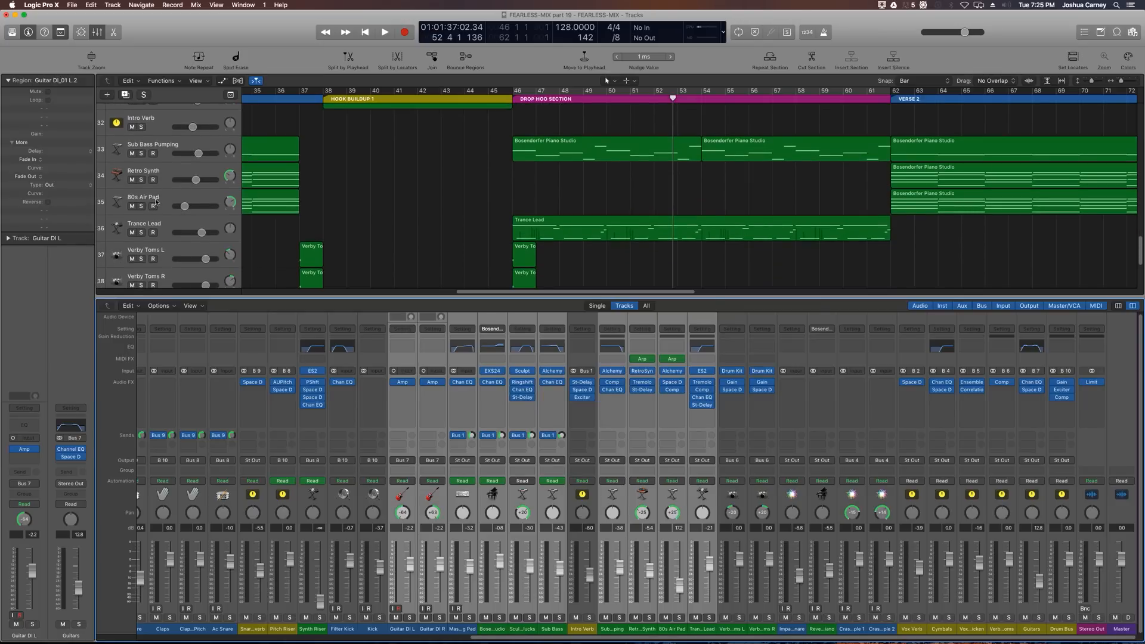
pyautogui.scroll(-1, 166, 220)
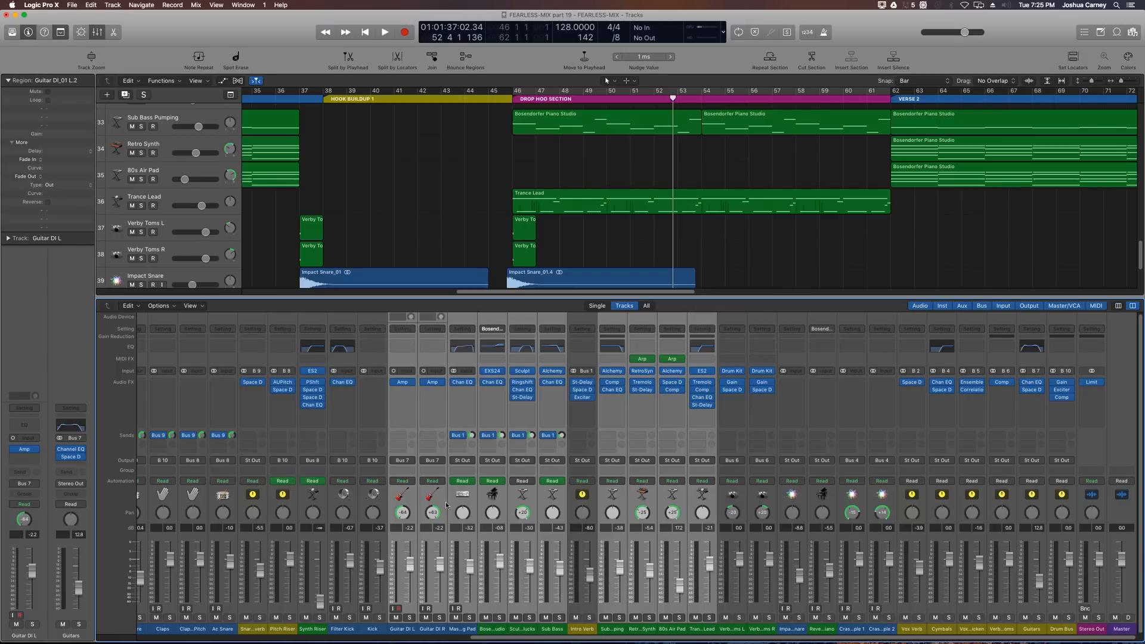
# Step: Select the string pad, piano, pluck, bass and synth channels and route their outputs to Bus 11
pyautogui.click(464, 631)
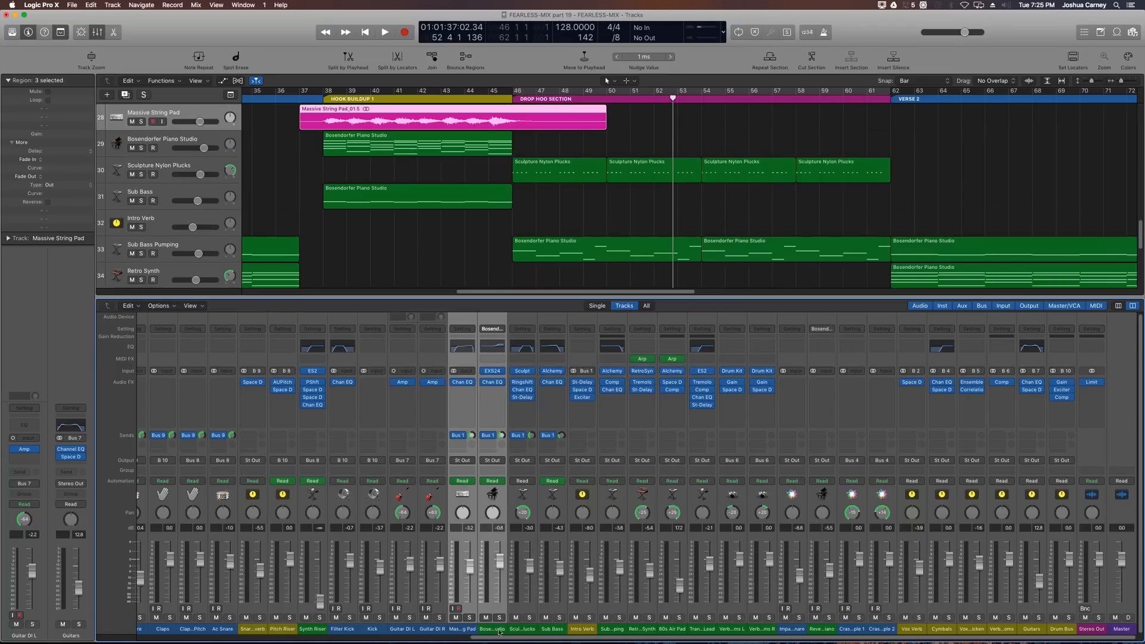
pyautogui.keyDown('shift'); pyautogui.click(520, 630); pyautogui.keyUp('shift')
pyautogui.moveTo(533, 630); pyautogui.dragTo(539, 630)
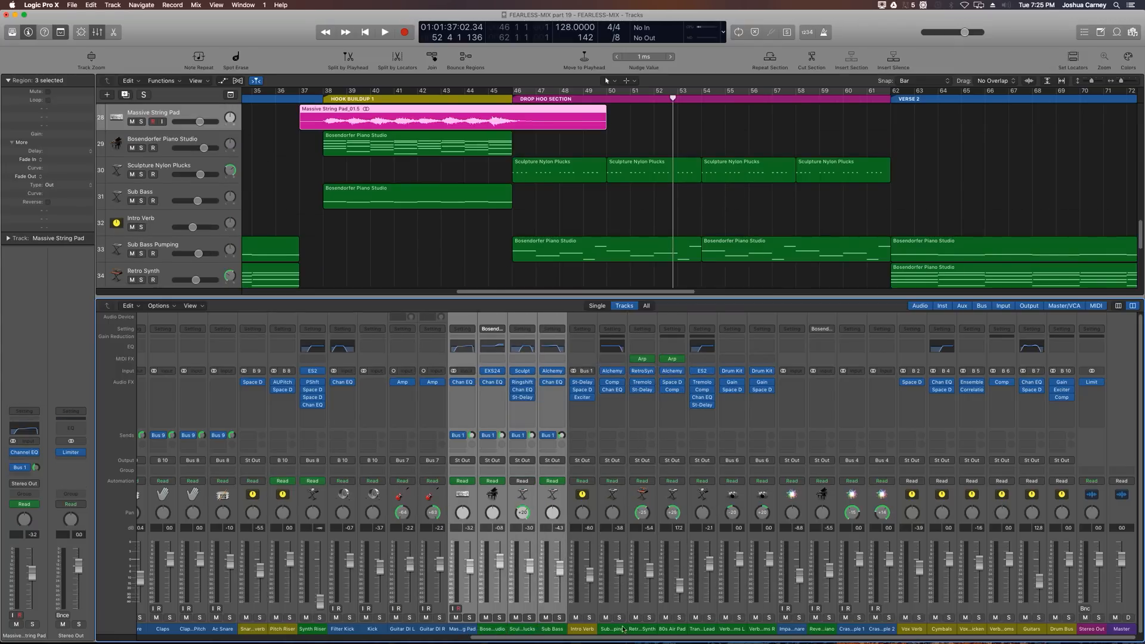
pyautogui.moveTo(622, 630); pyautogui.dragTo(695, 633)
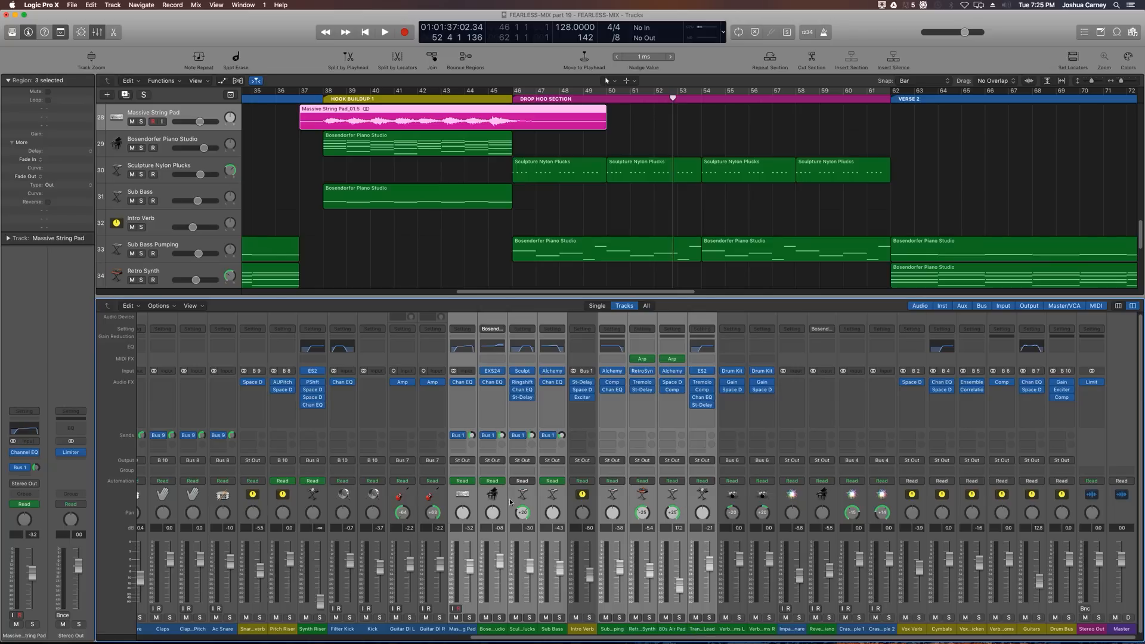
pyautogui.click(468, 465)
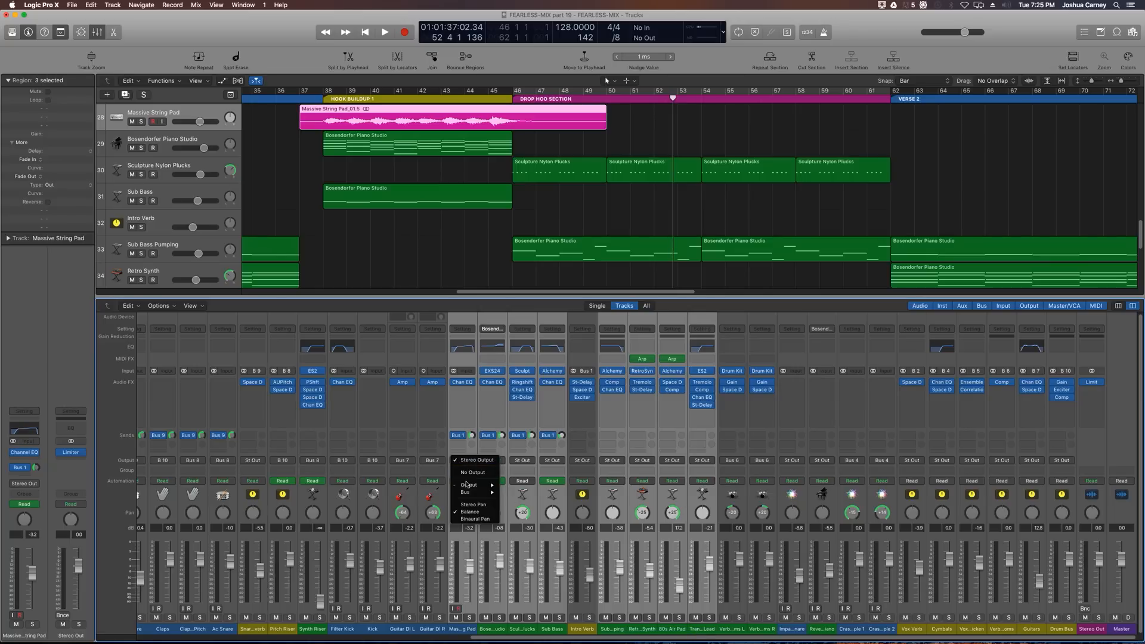
pyautogui.moveTo(468, 493)
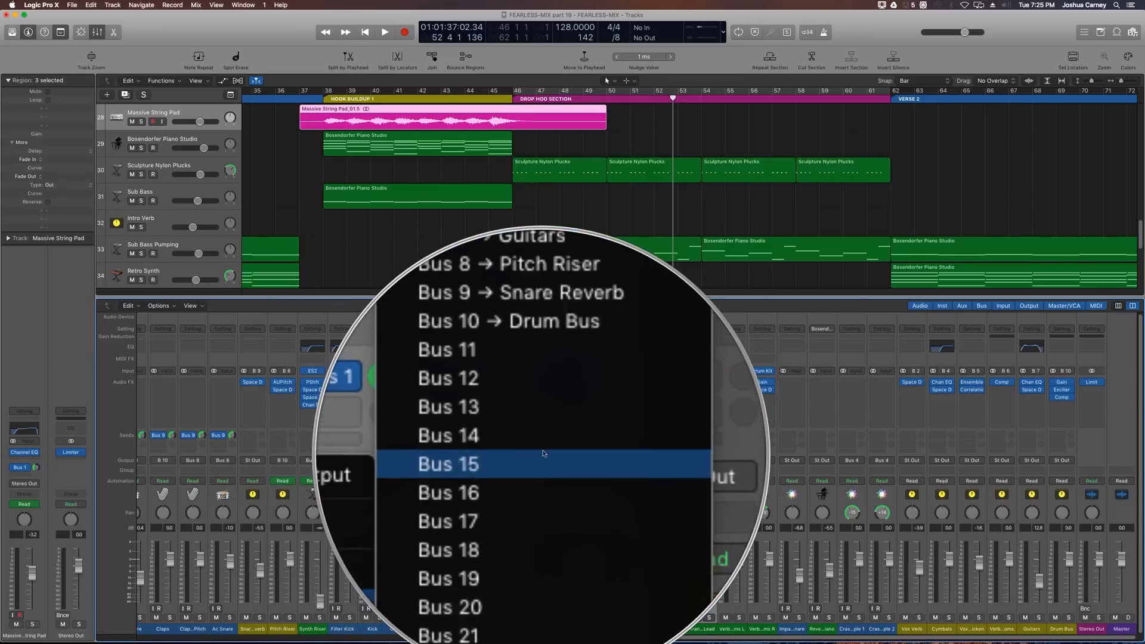
pyautogui.click(537, 429)
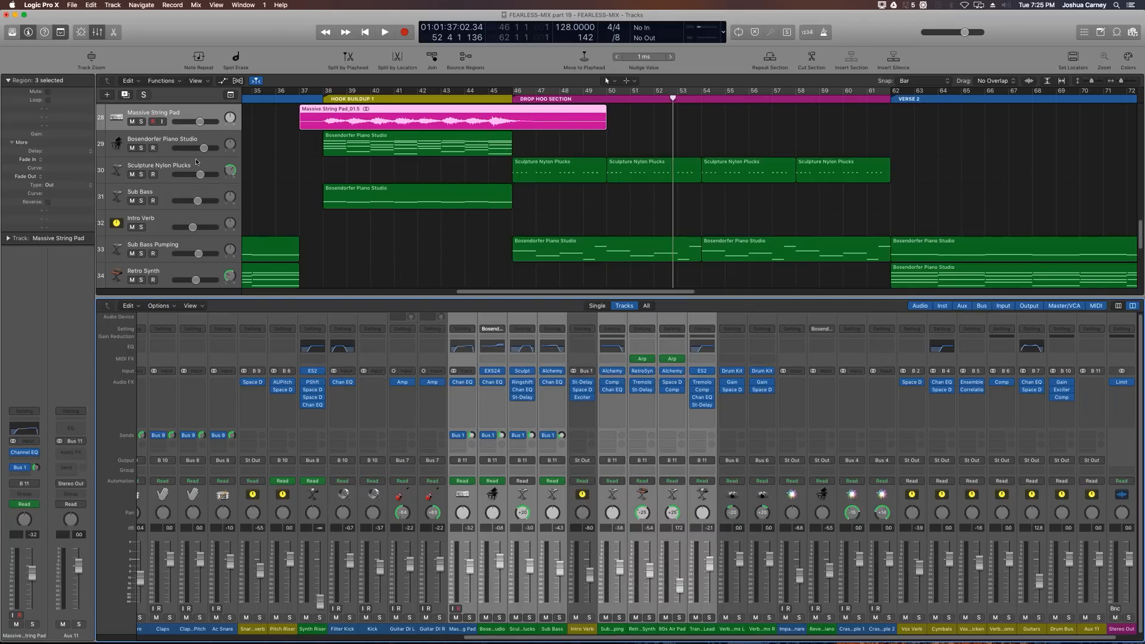
# Step: Route the Guitars aux channel's output to Bus 11
pyautogui.scroll(3, 196, 161)
pyautogui.click(161, 136)
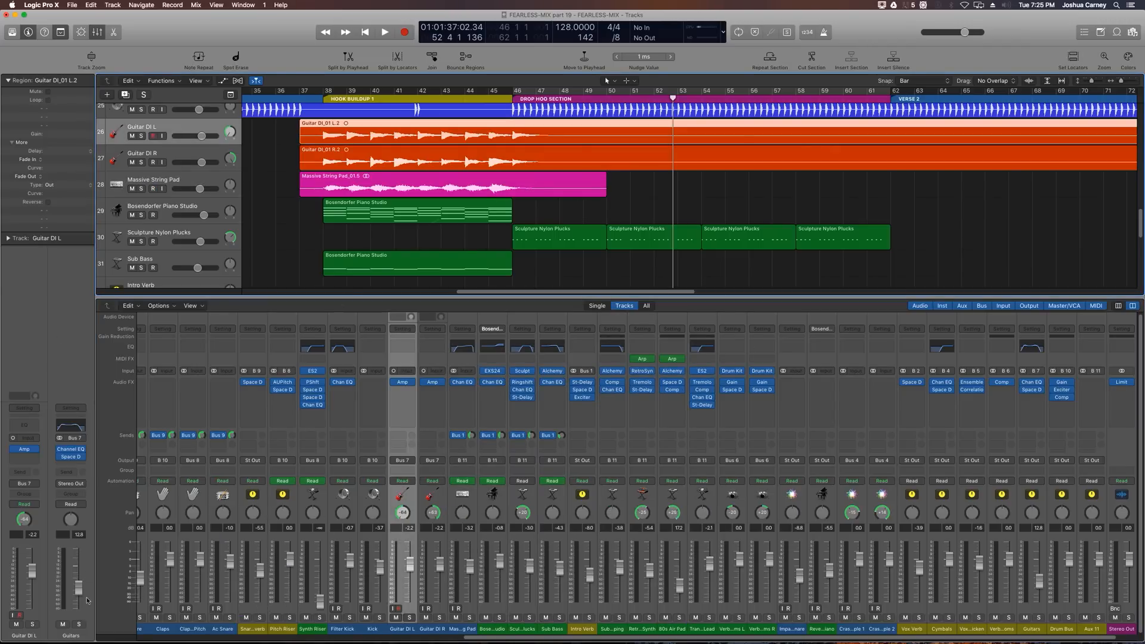
pyautogui.click(71, 483)
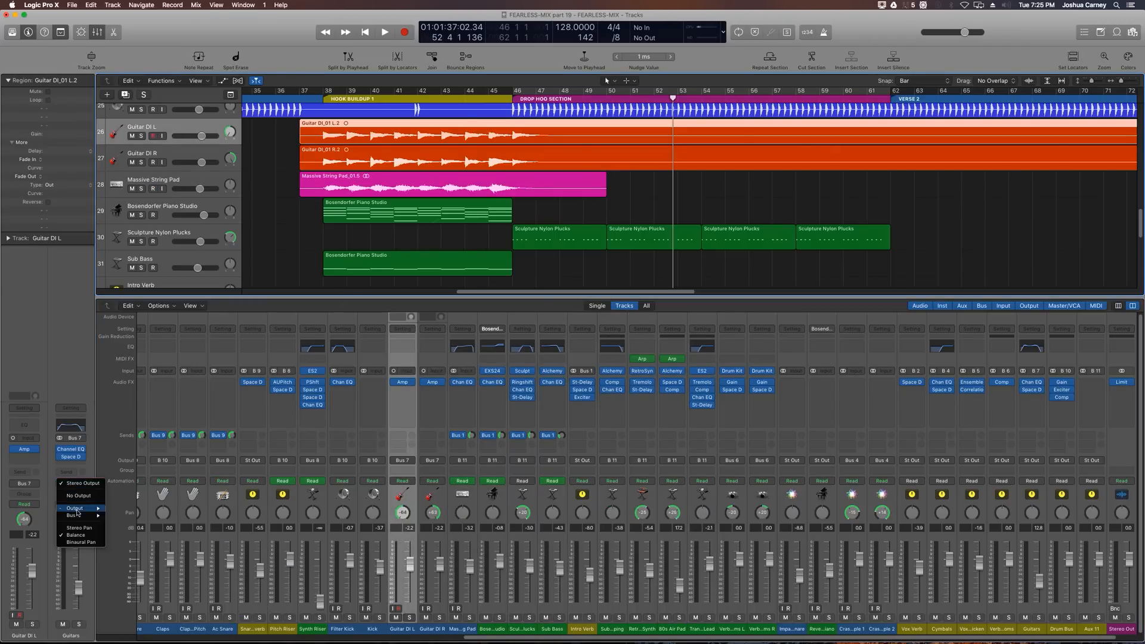
pyautogui.moveTo(84, 515)
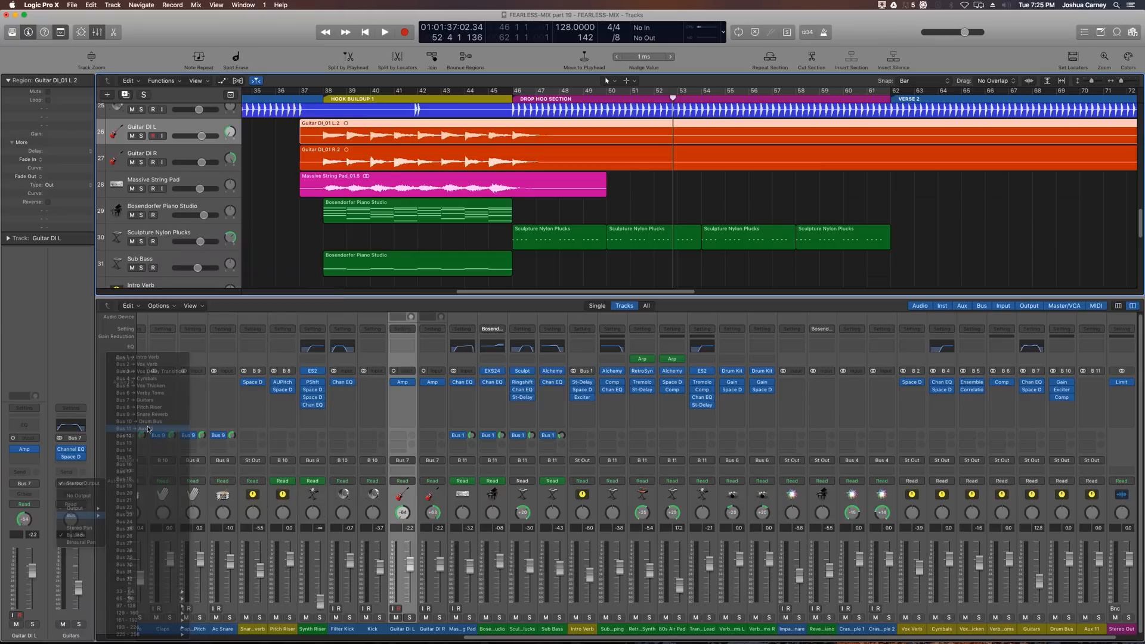
pyautogui.click(143, 429)
# Step: Rename the Bus 11 aux channel as ALL SYNTHS
pyautogui.hscroll(1, 822, 573)
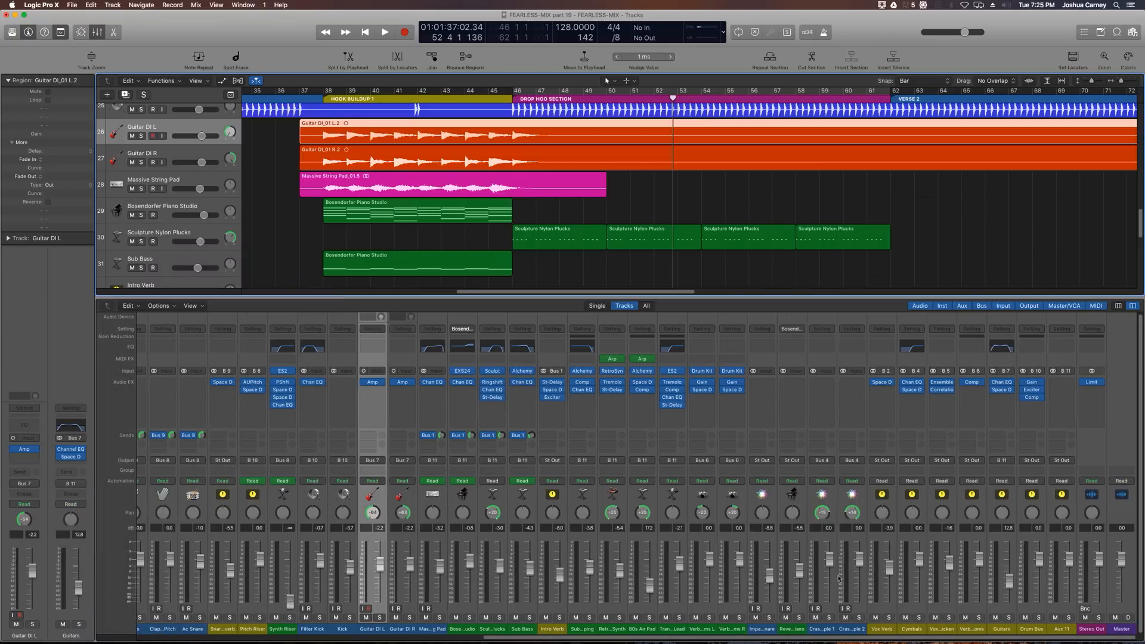
pyautogui.click(1061, 629)
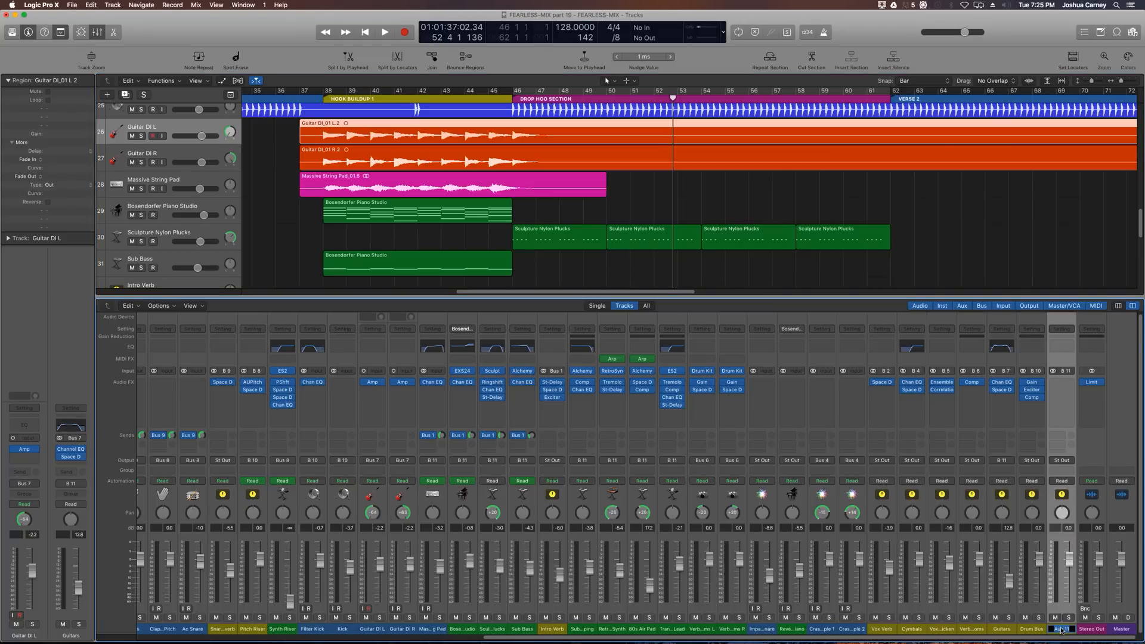
pyautogui.write('SYNTHS')
pyautogui.press('Return')
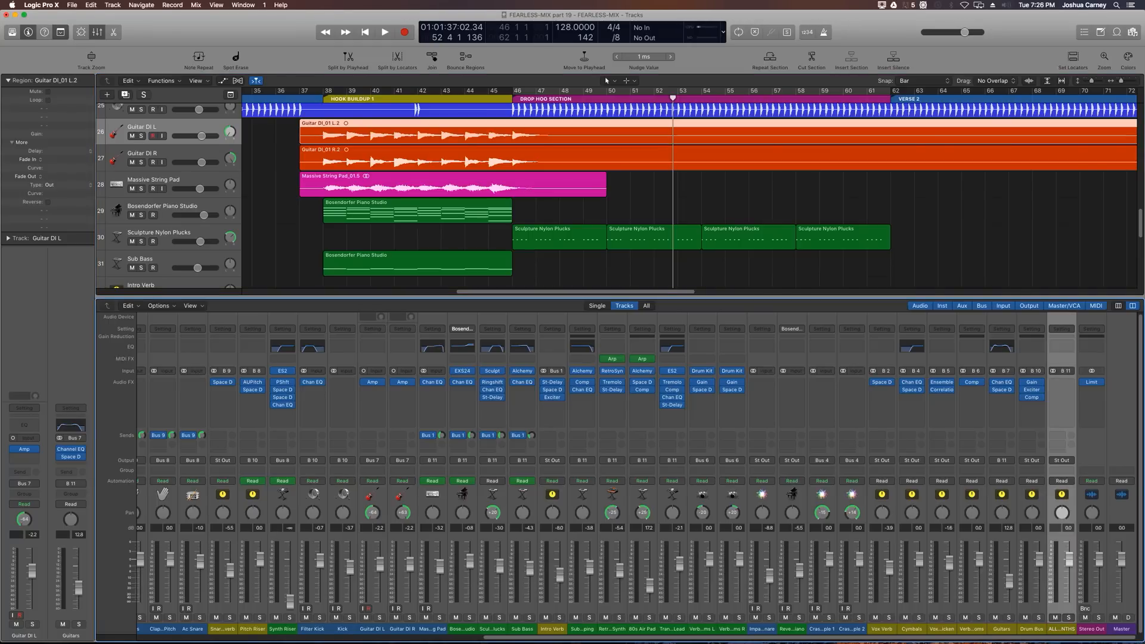
# Step: Solo the ALL SYNTHS aux and the Drum Bus and play from the hook buildup and the drop section to audition them
pyautogui.click(1069, 618)
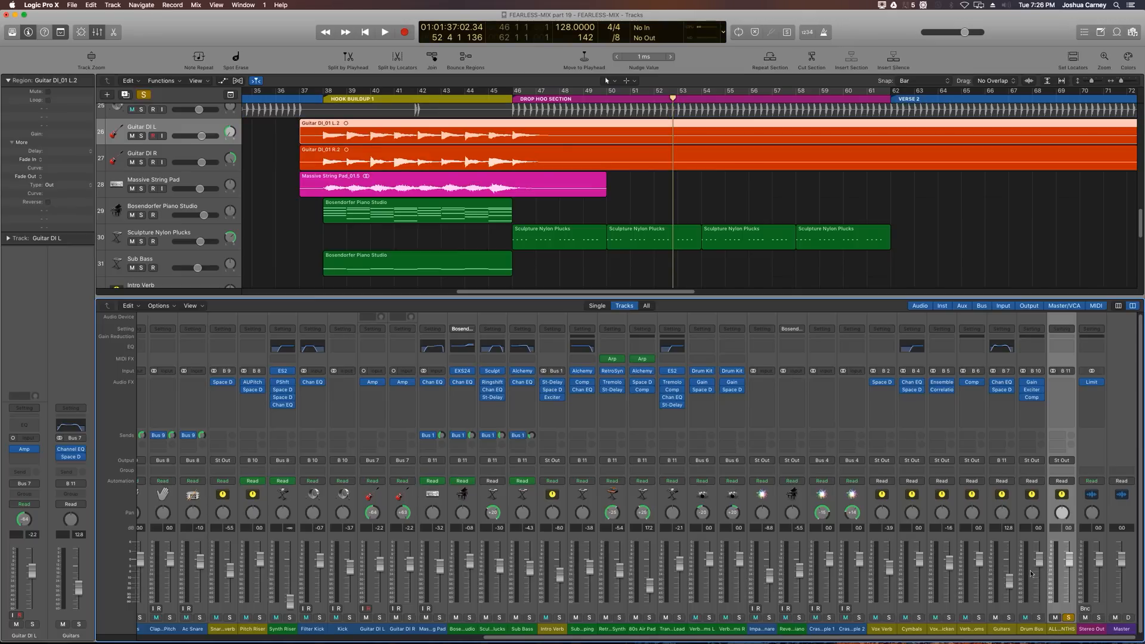
pyautogui.click(322, 96)
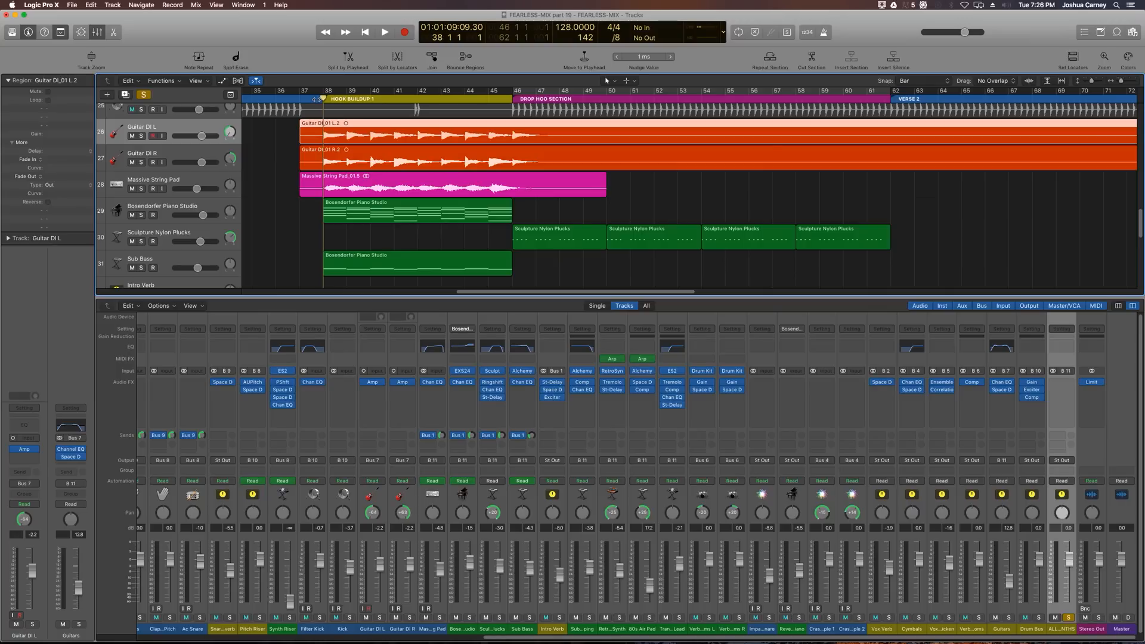
pyautogui.press('space')
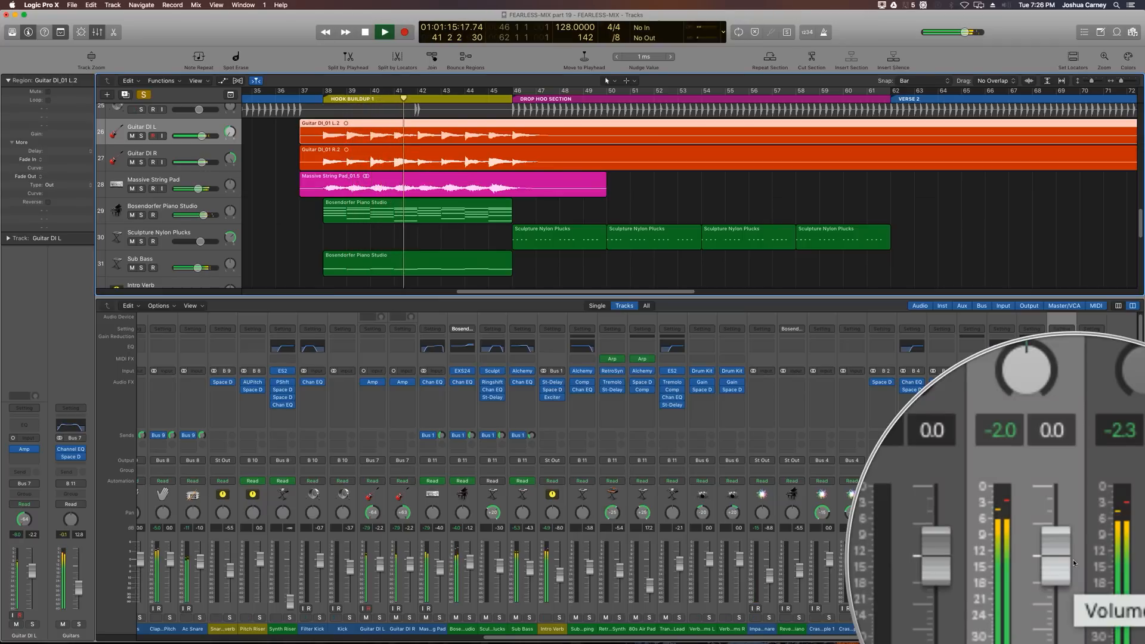
pyautogui.press('space')
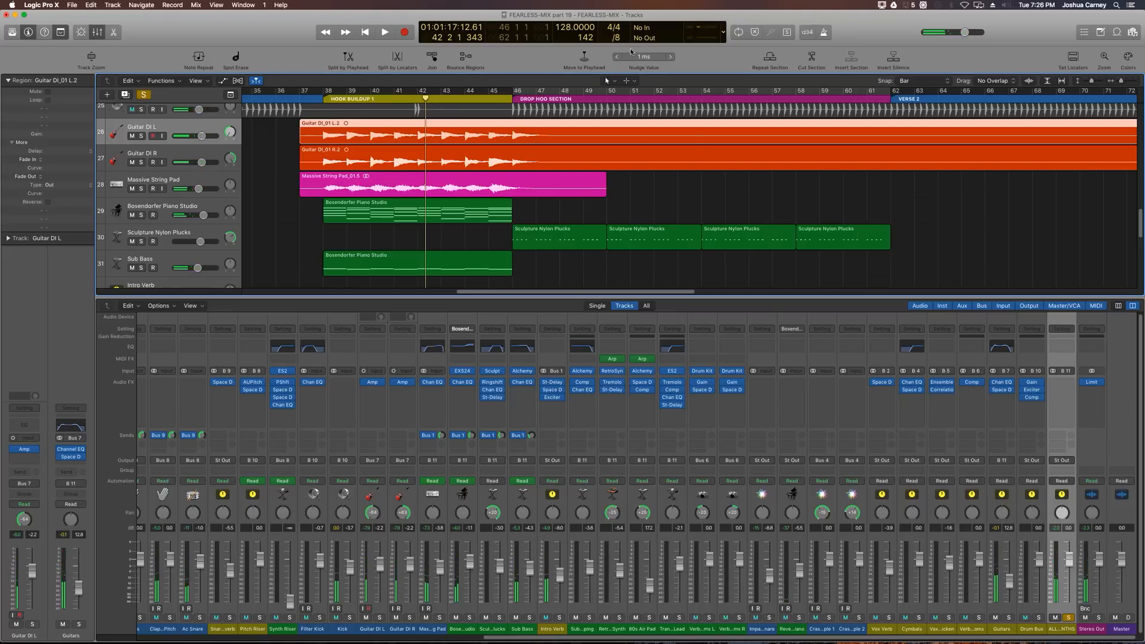
pyautogui.moveTo(514, 99); pyautogui.dragTo(513, 99)
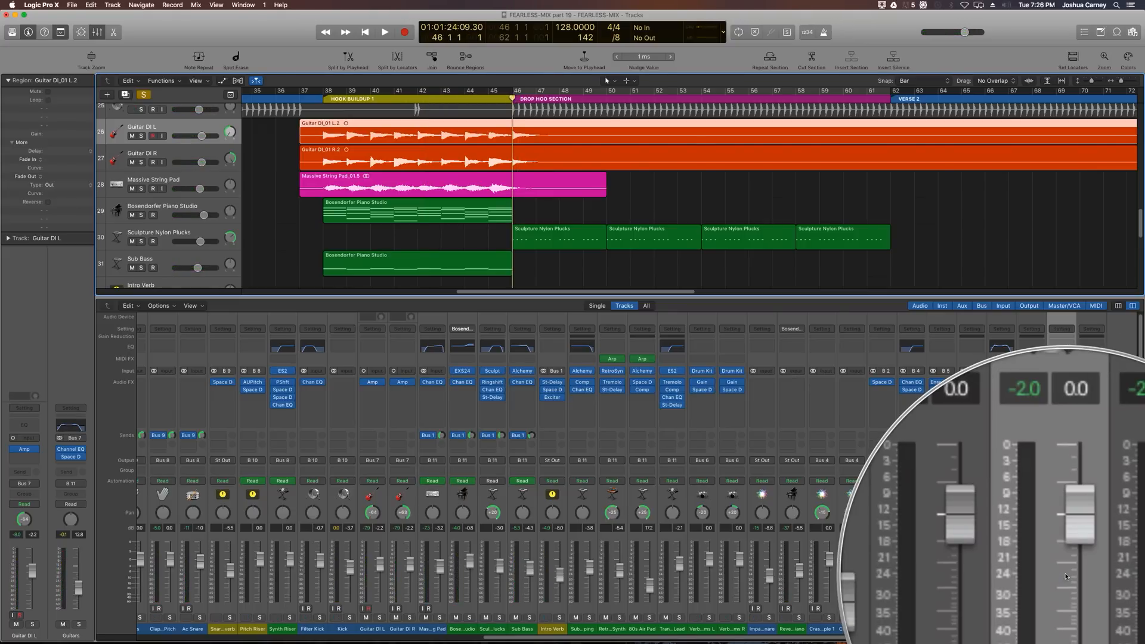
pyautogui.press('space')
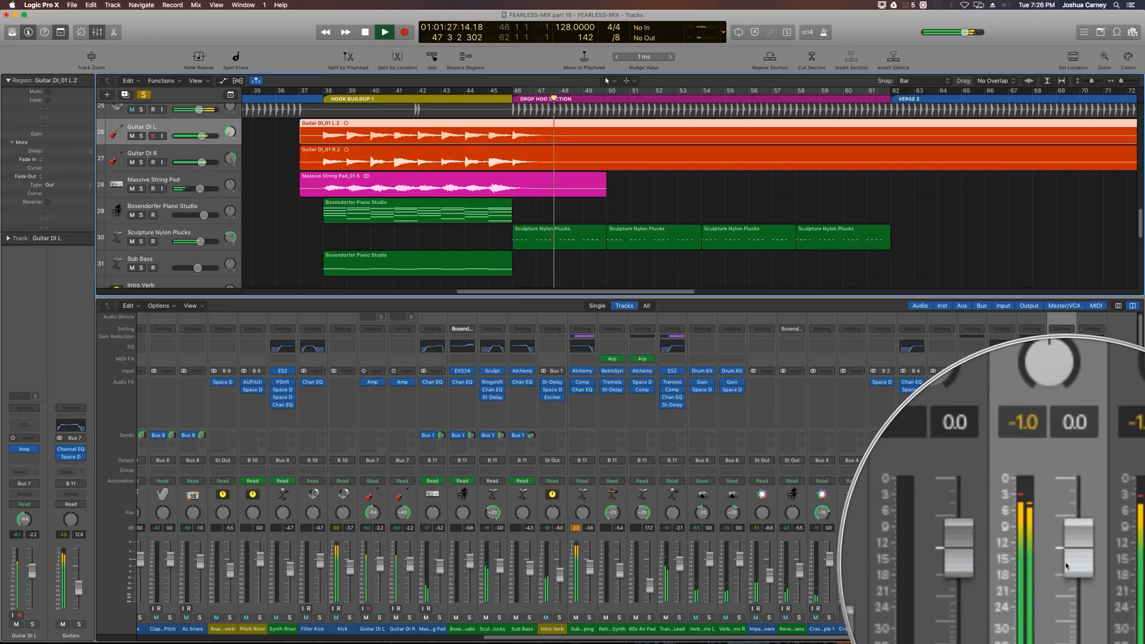
pyautogui.press('space')
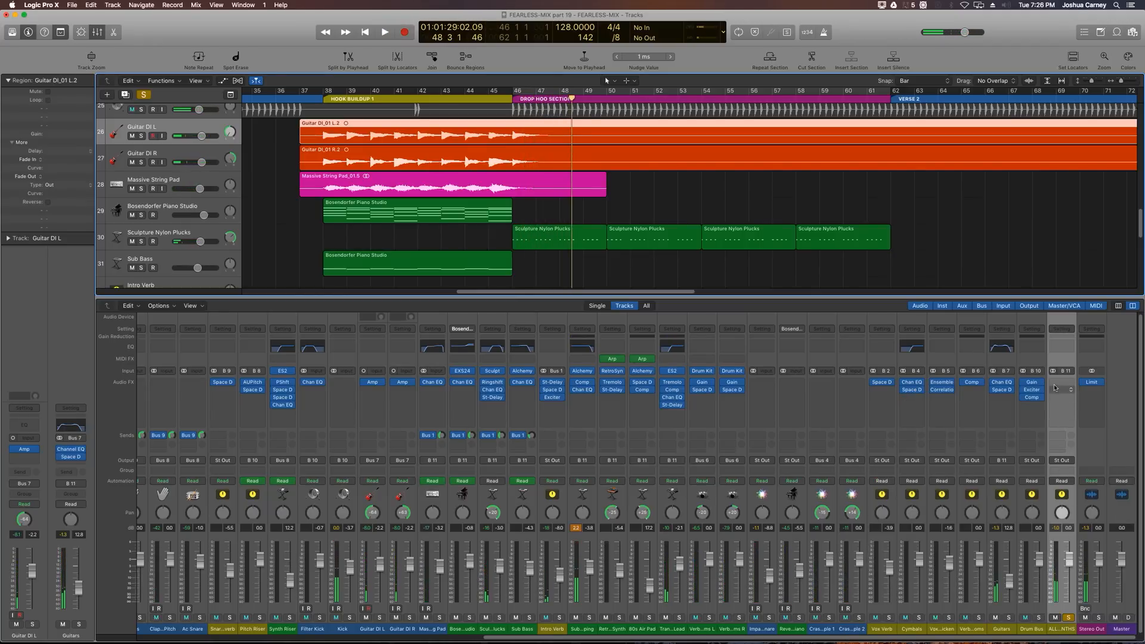
pyautogui.click(1040, 618)
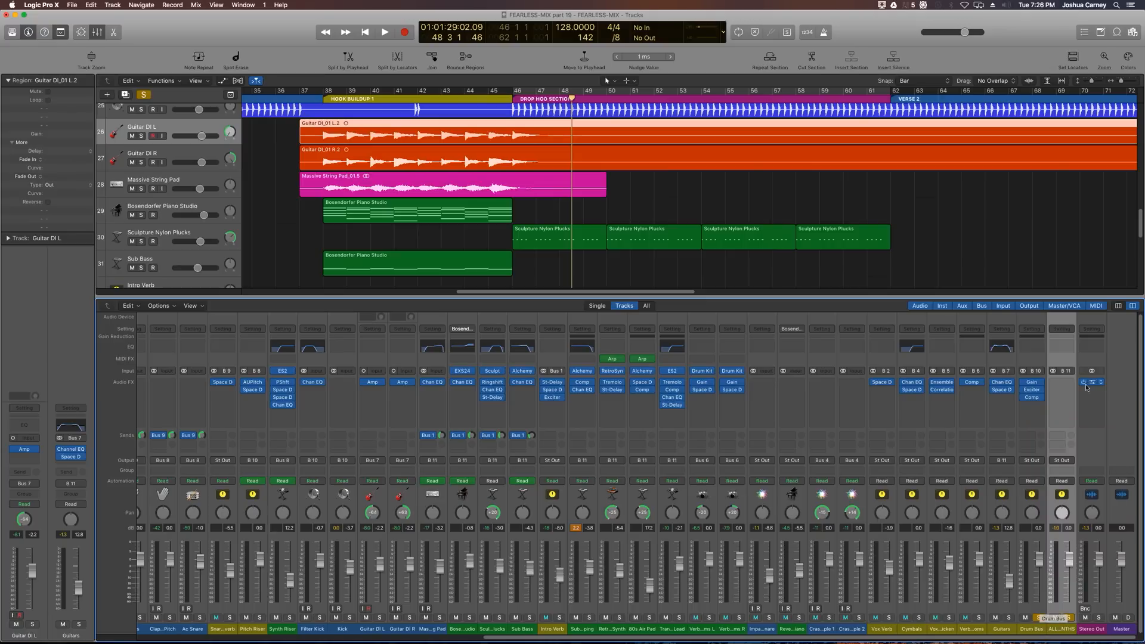
# Step: Insert a stereo Gain plugin on the ALL SYNTHS aux and set its gain to -2.4 dB
pyautogui.click(1067, 385)
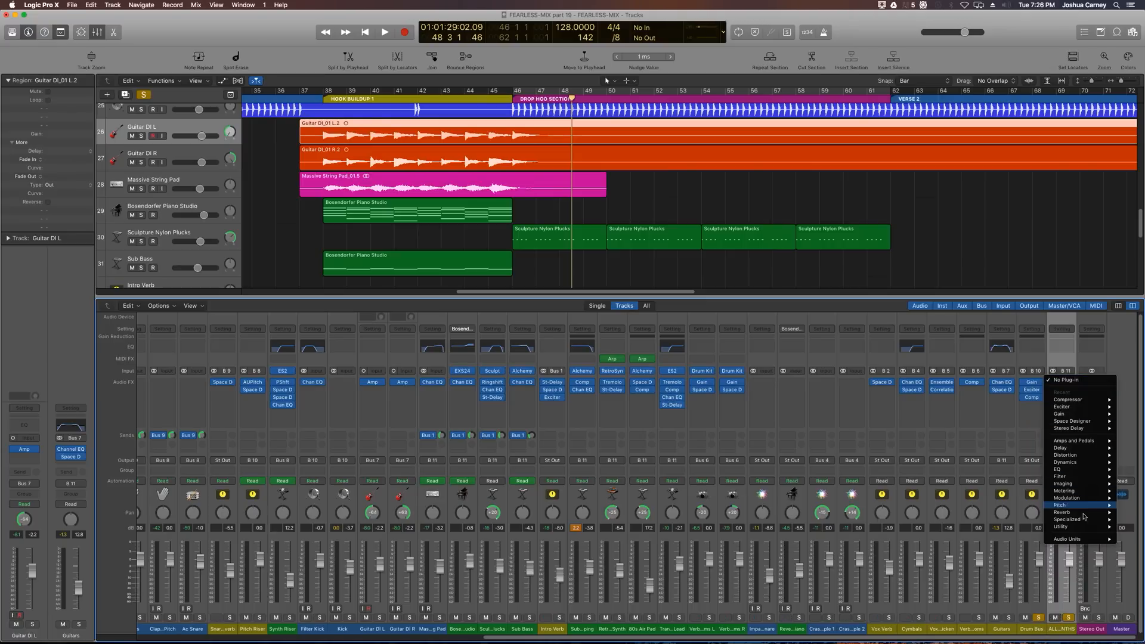
pyautogui.moveTo(1080, 522)
pyautogui.moveTo(1008, 527)
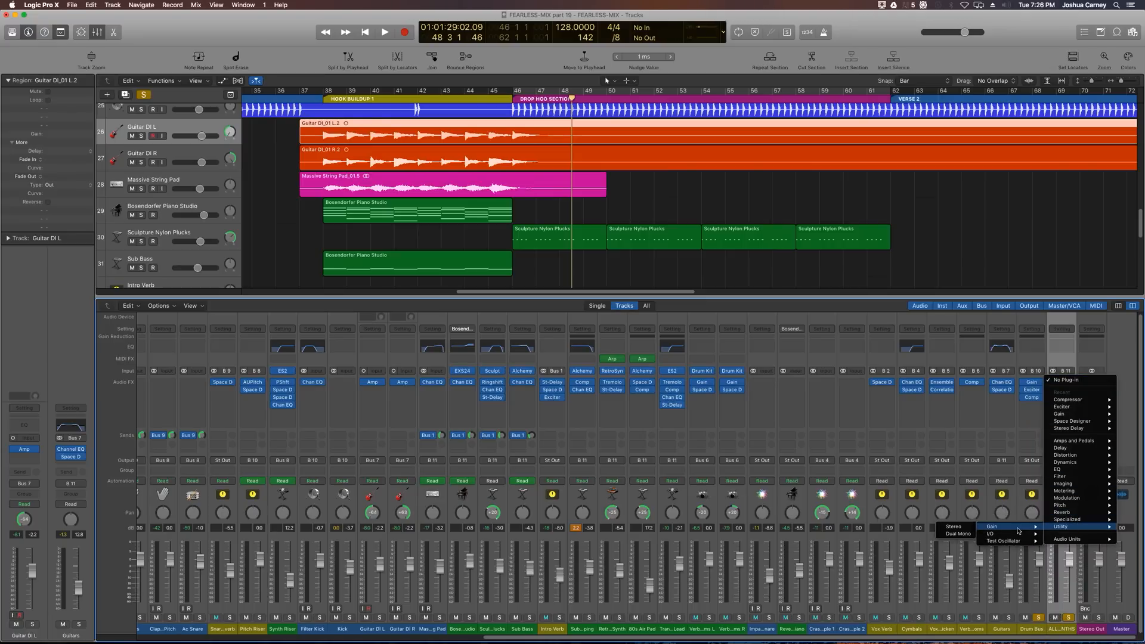
pyautogui.click(966, 528)
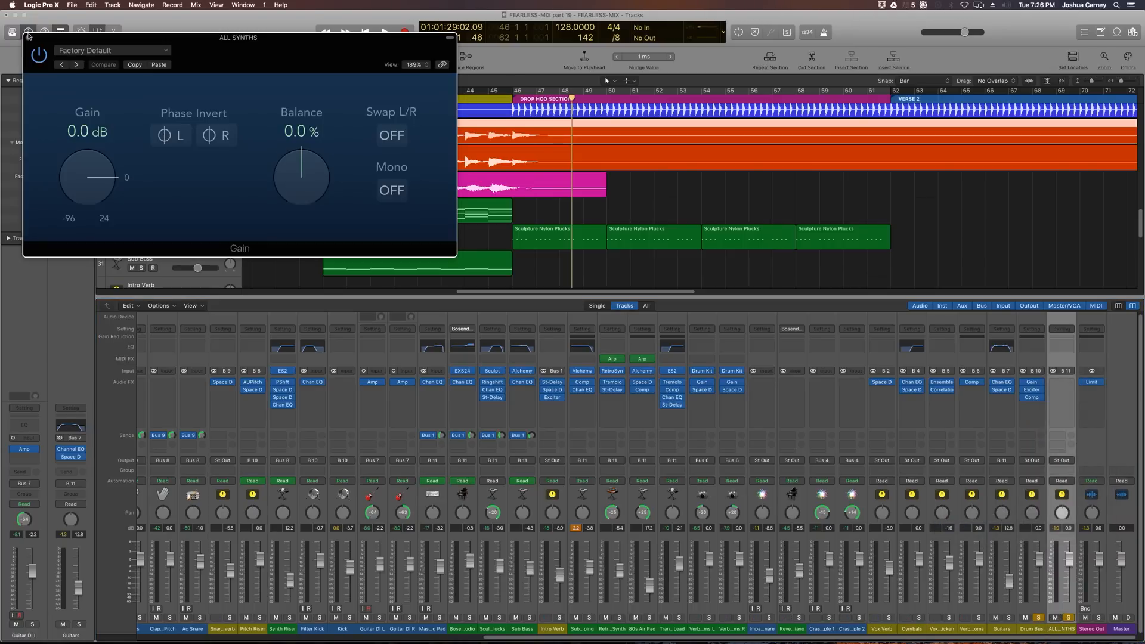
pyautogui.moveTo(85, 174); pyautogui.dragTo(85, 176)
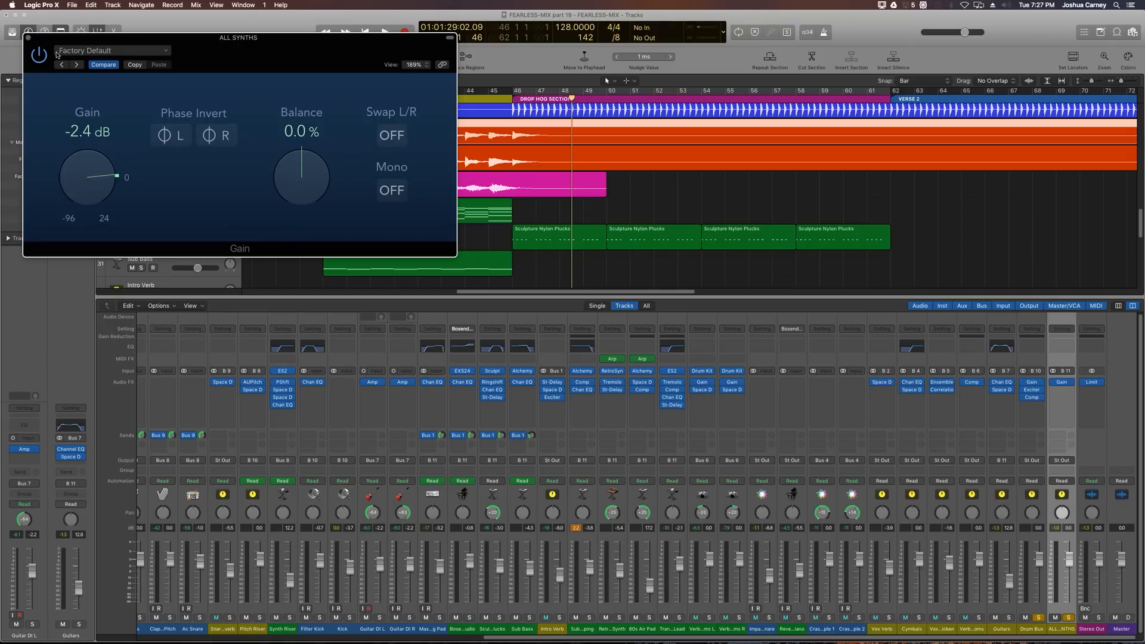
pyautogui.click(28, 38)
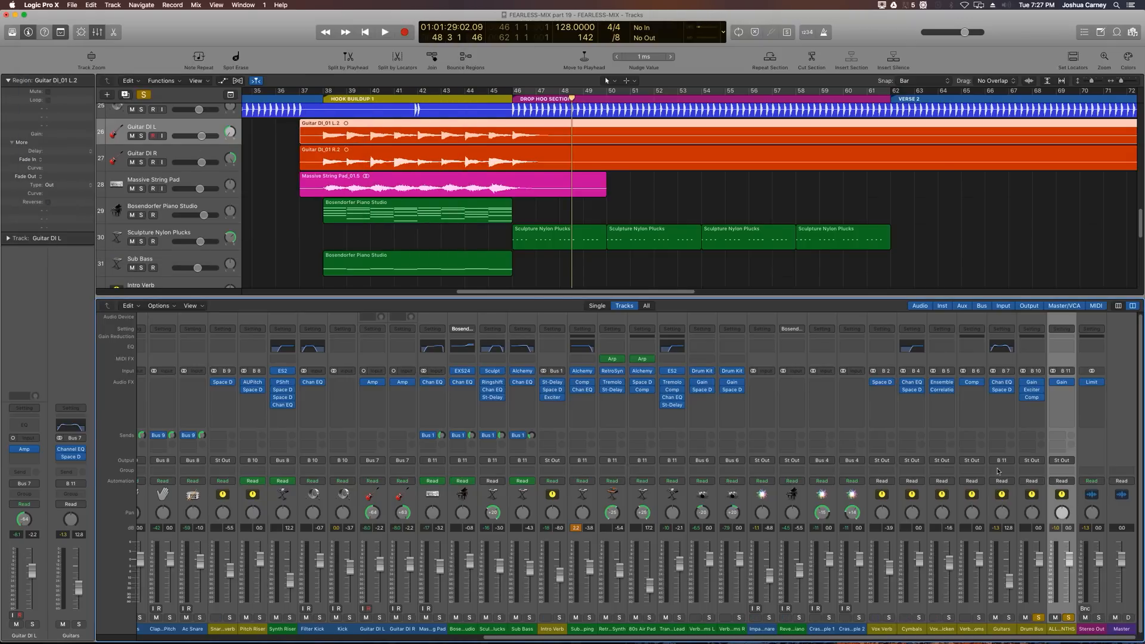
# Step: Play from the hook buildup, lower the Drum Bus Exciter's harmonics to 13.5 %, and close the plugin windows
pyautogui.press('space')
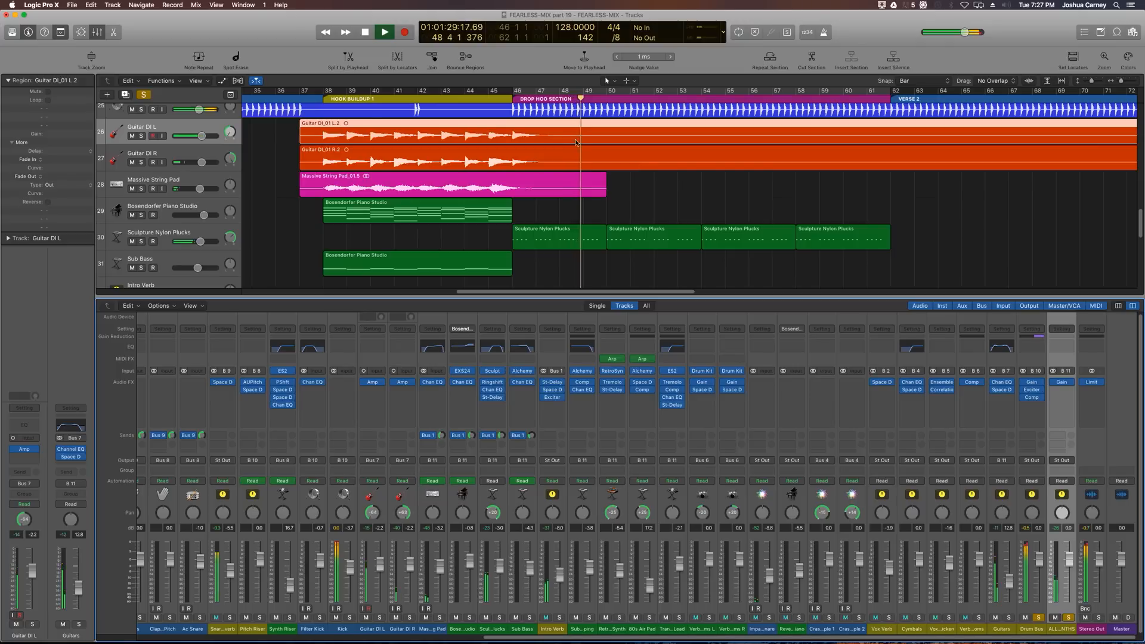
pyautogui.press('space')
pyautogui.click(316, 97)
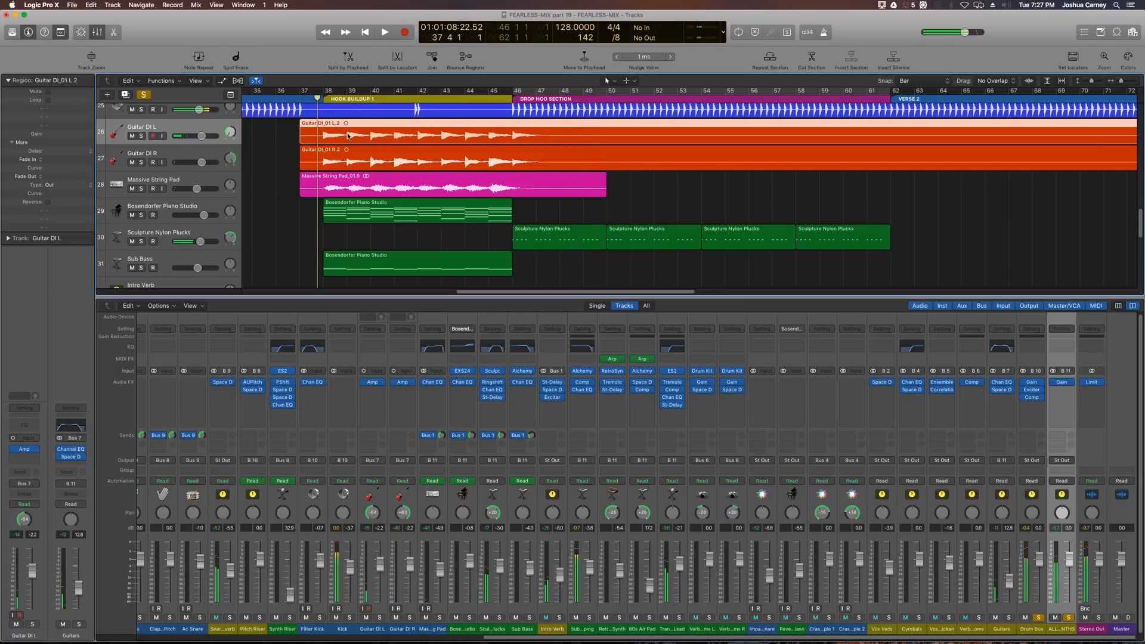
pyautogui.press('space')
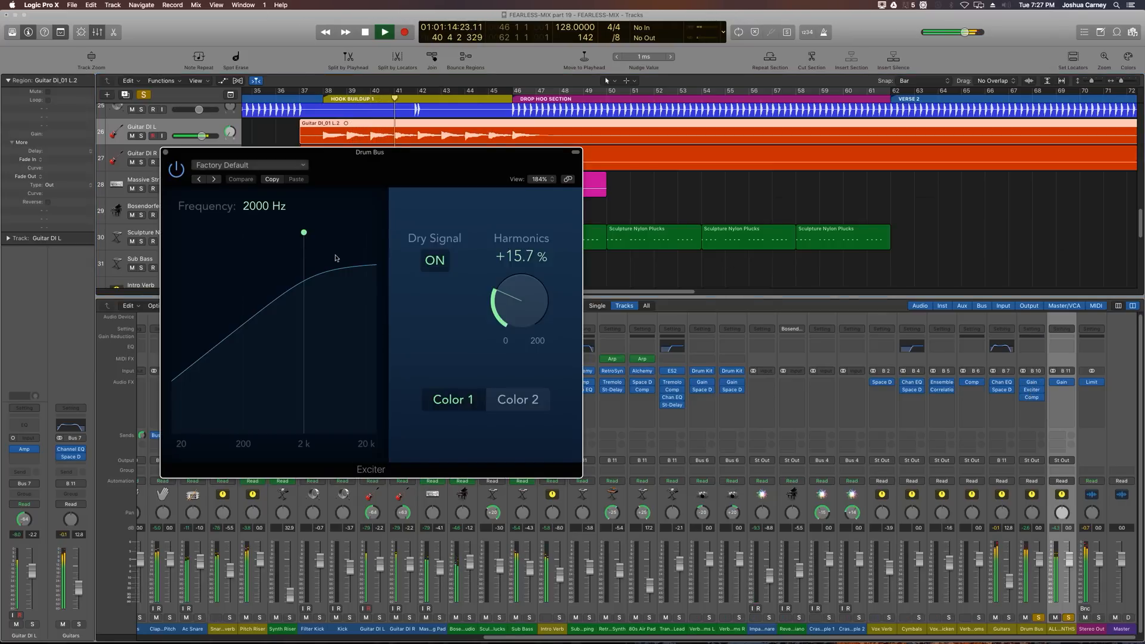
pyautogui.moveTo(500, 306); pyautogui.dragTo(520, 305)
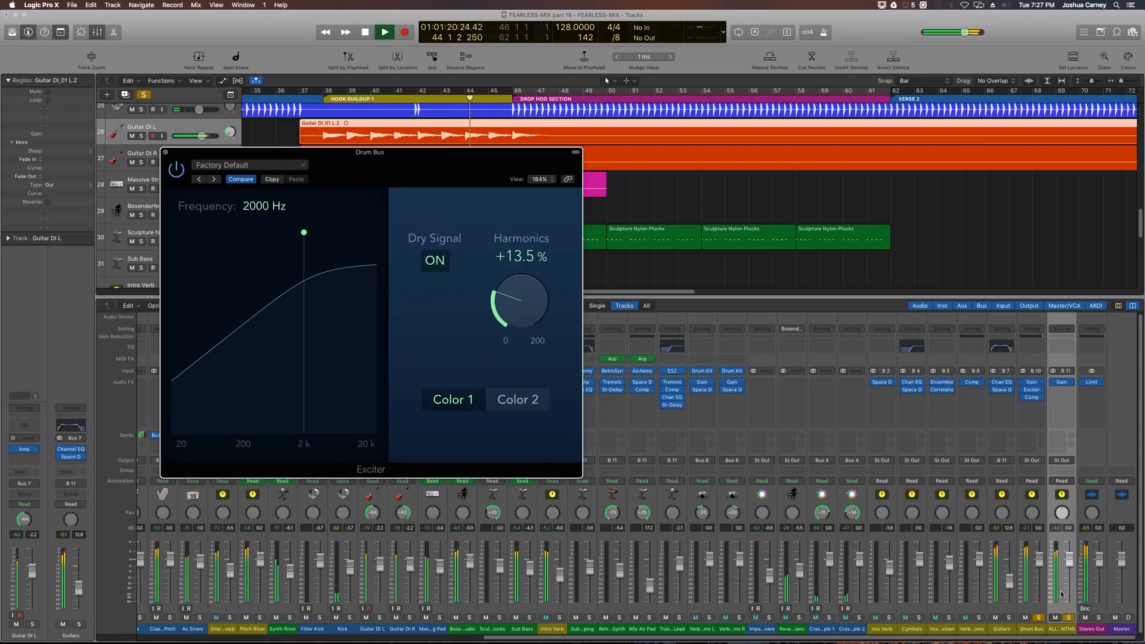
pyautogui.click(1060, 383)
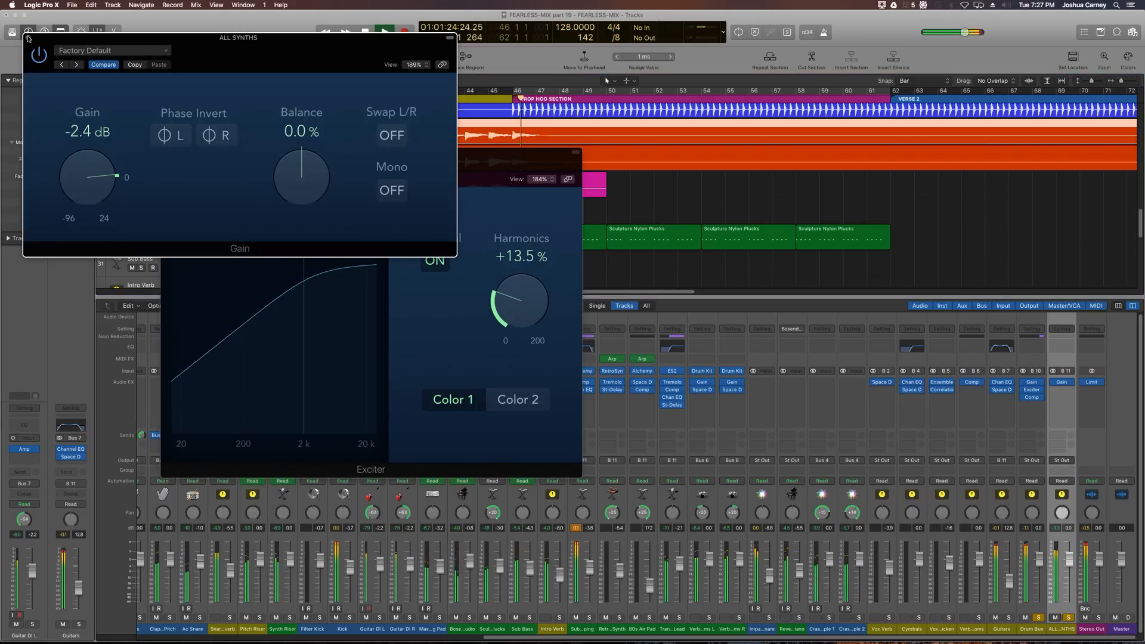
pyautogui.click(29, 38)
pyautogui.press('space')
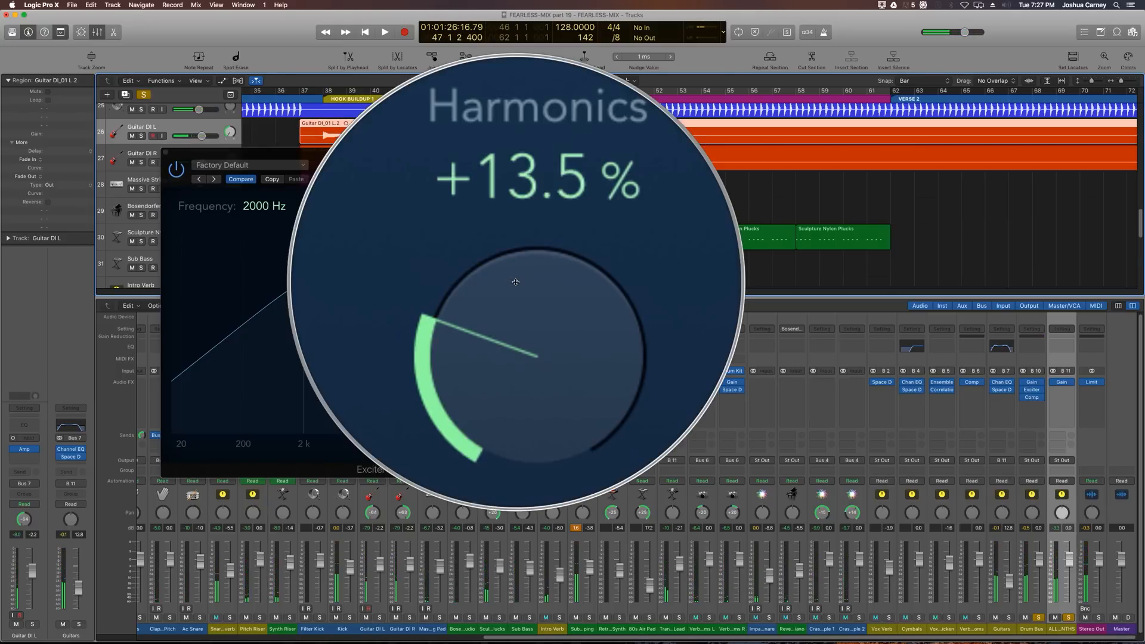
pyautogui.click(166, 153)
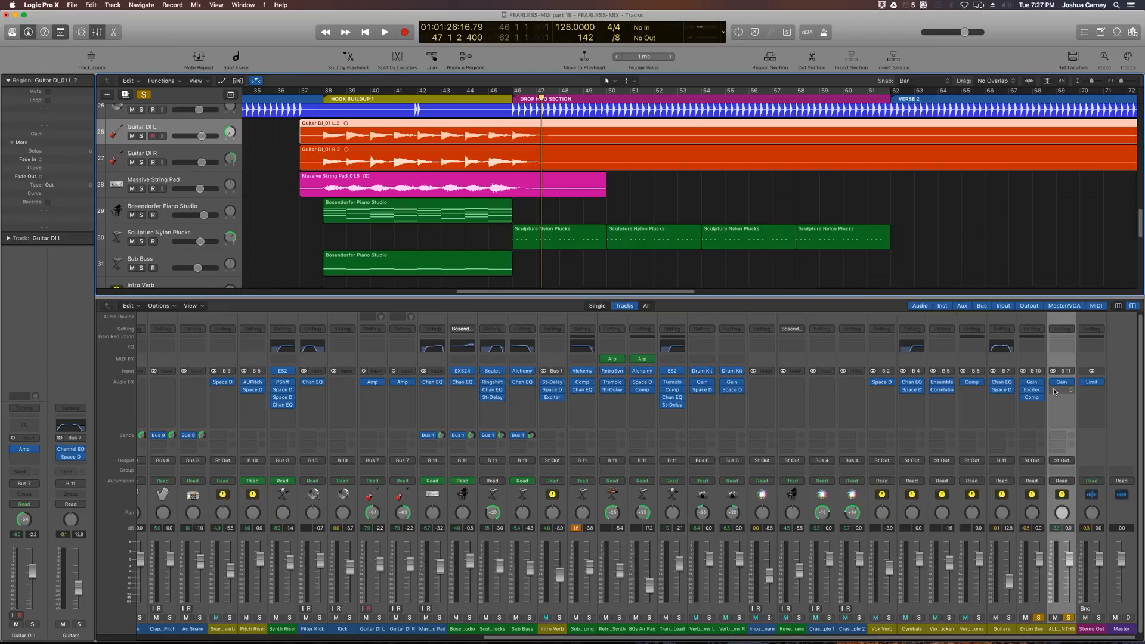
# Step: Insert an Exciter on the ALL SYNTHS aux with frequency 1000 Hz and harmonics about 28.9 %
pyautogui.click(1053, 389)
pyautogui.moveTo(1080, 533)
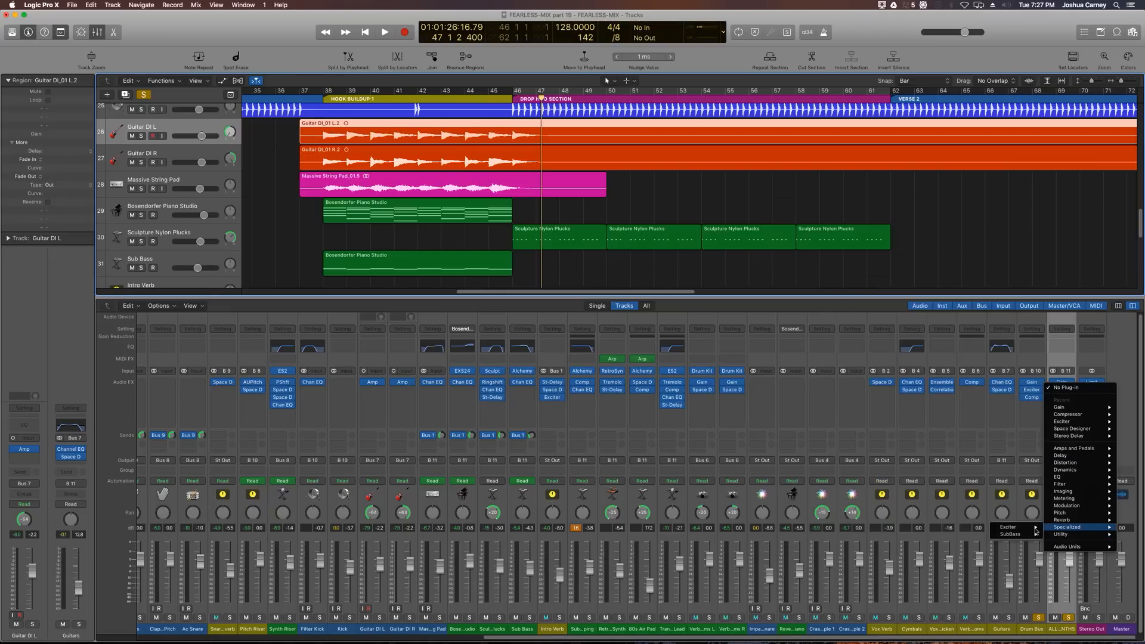
pyautogui.click(992, 534)
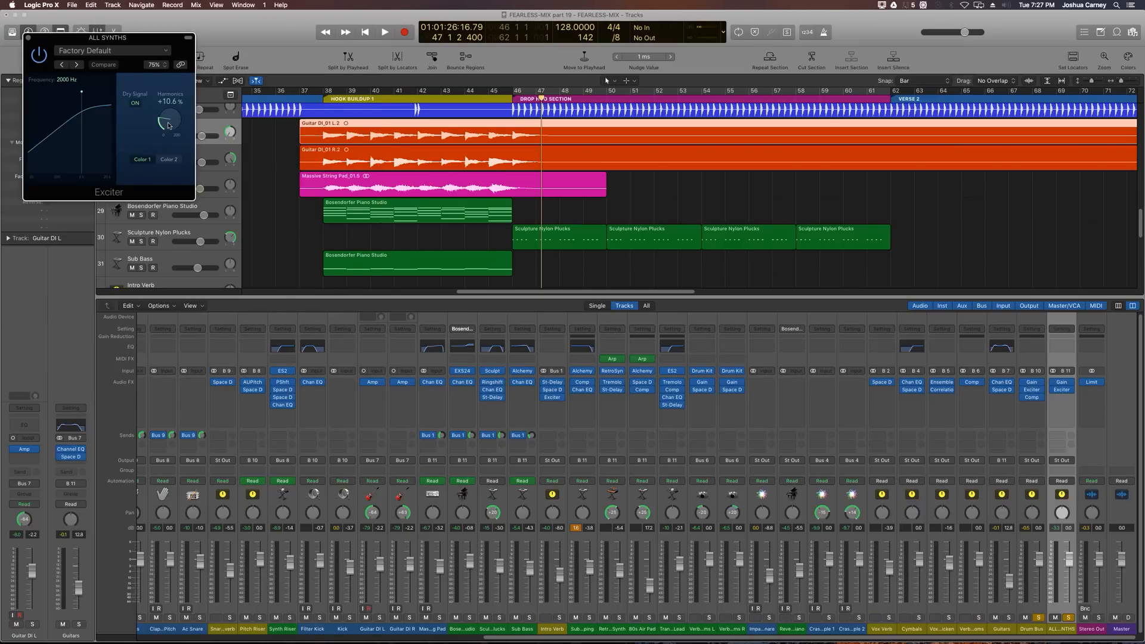
pyautogui.moveTo(168, 126); pyautogui.dragTo(168, 130)
pyautogui.moveTo(82, 93)
pyautogui.mouseDown()
pyautogui.moveTo(99, 95)
pyautogui.moveTo(76, 108)
pyautogui.mouseUp()
pyautogui.press('space')
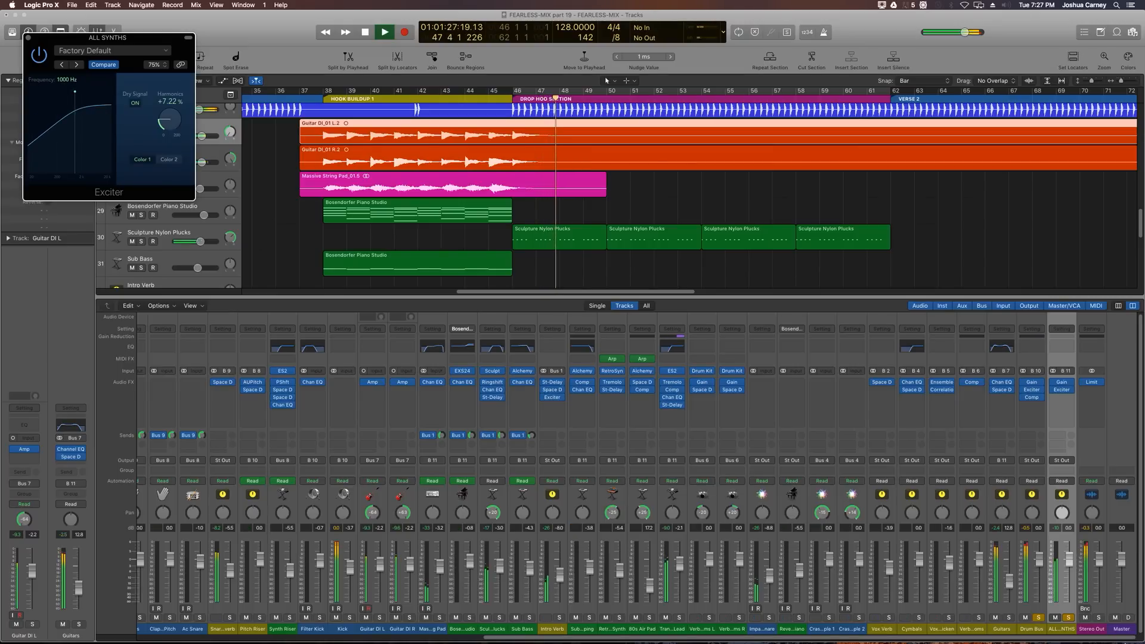
pyautogui.click(1038, 617)
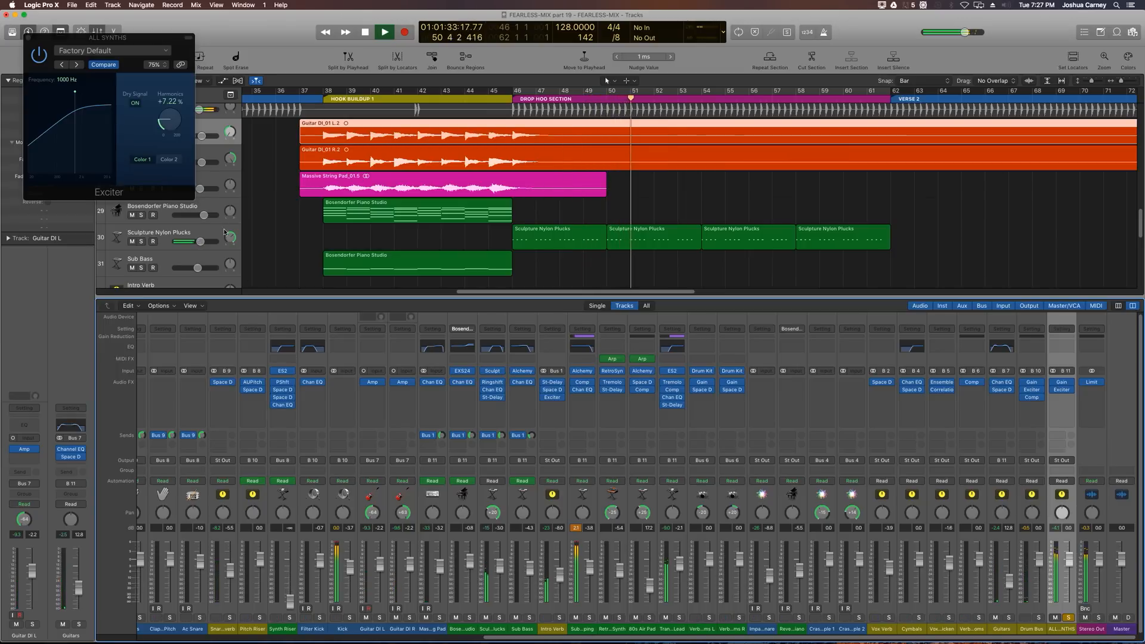
pyautogui.moveTo(195, 199); pyautogui.dragTo(473, 380)
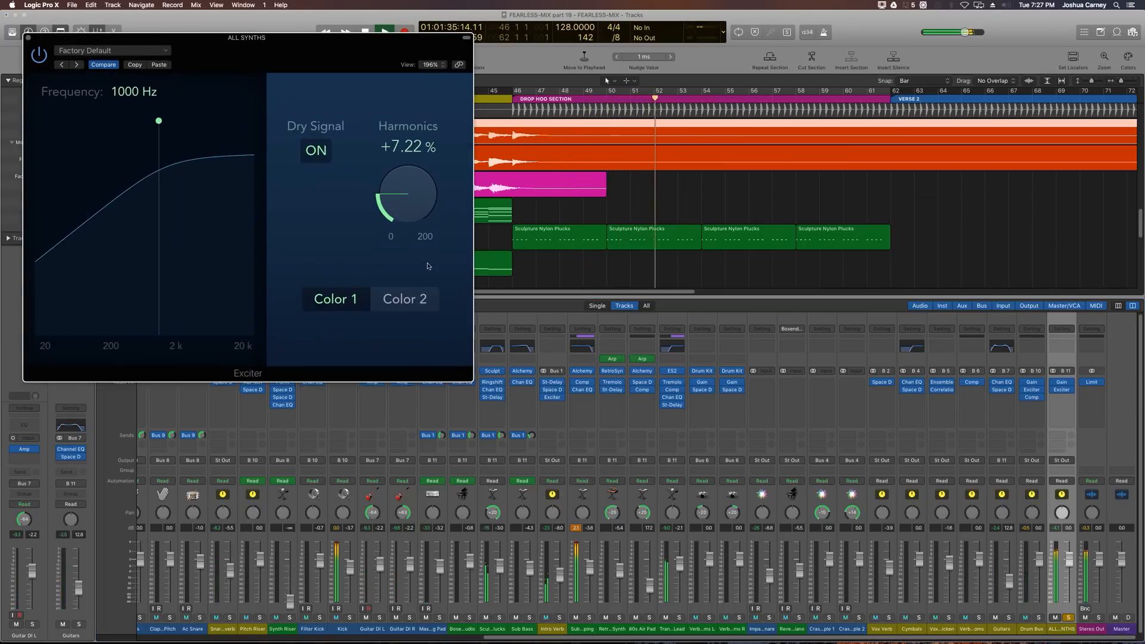
pyautogui.moveTo(416, 192); pyautogui.dragTo(418, 167)
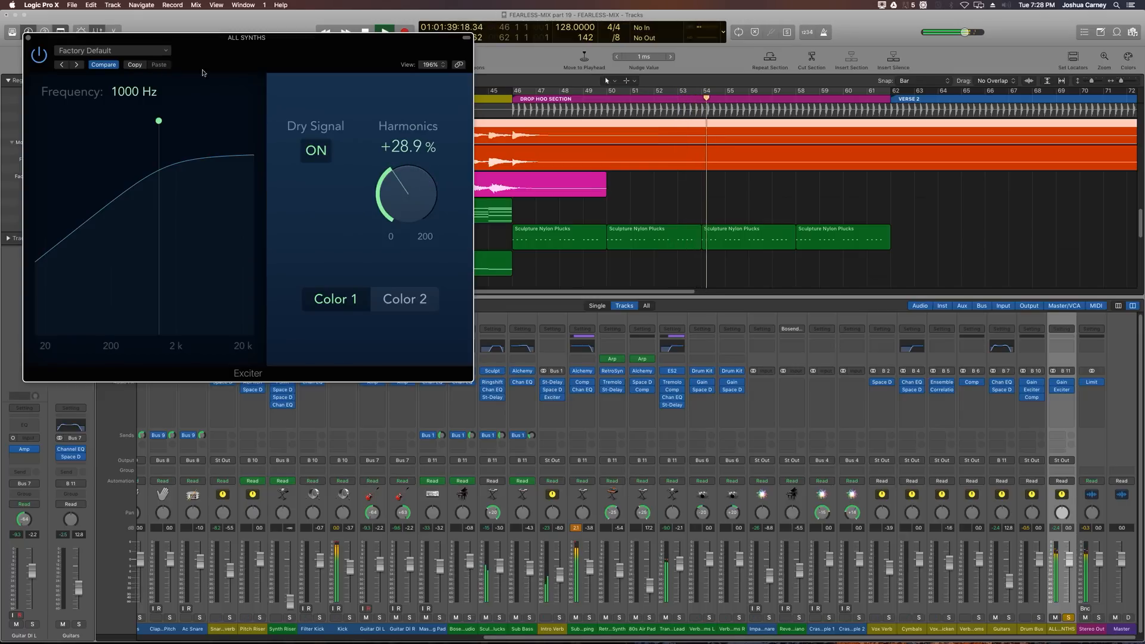
pyautogui.click(28, 38)
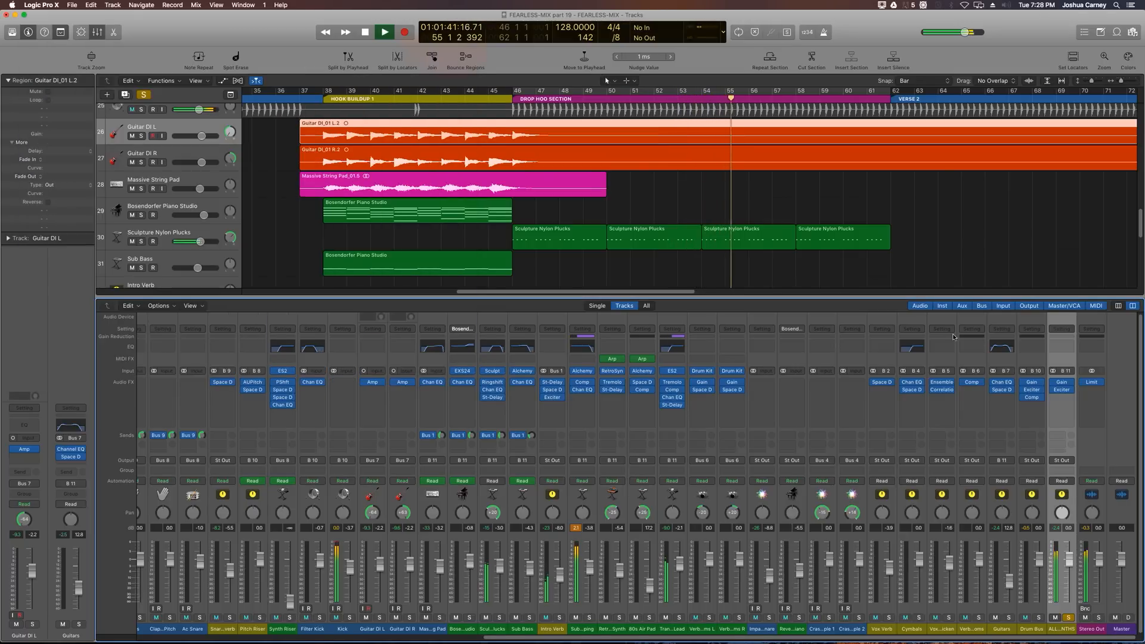
# Step: Try raising the Drum Bus Exciter's frequency to 2900 Hz and adjusting its harmonics, then restore 2000 Hz
pyautogui.click(1038, 617)
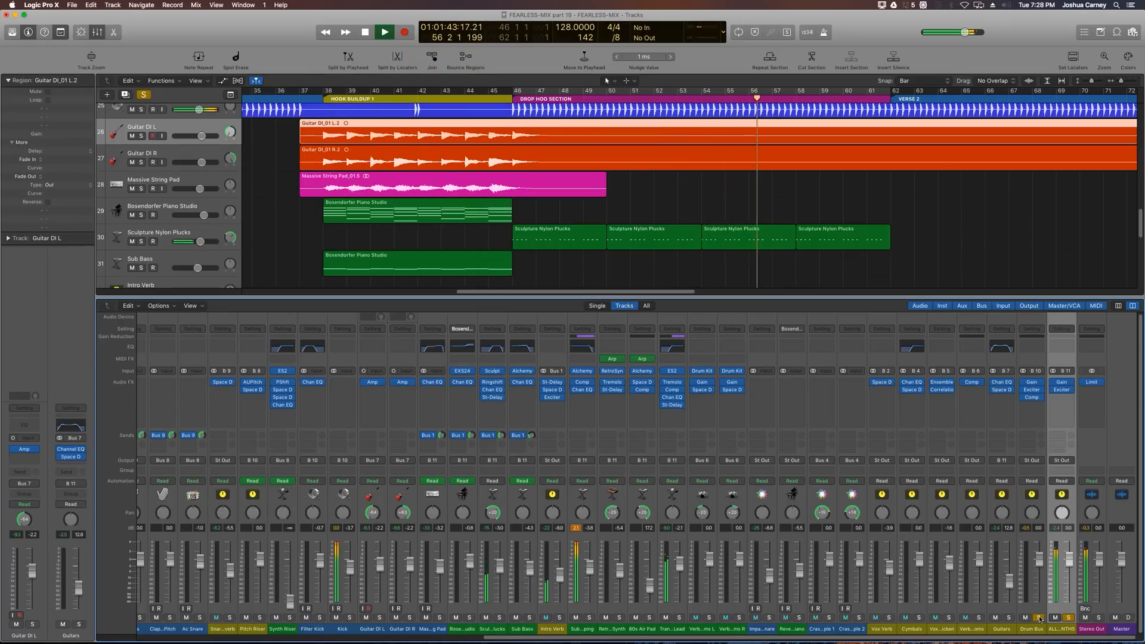
pyautogui.click(1031, 389)
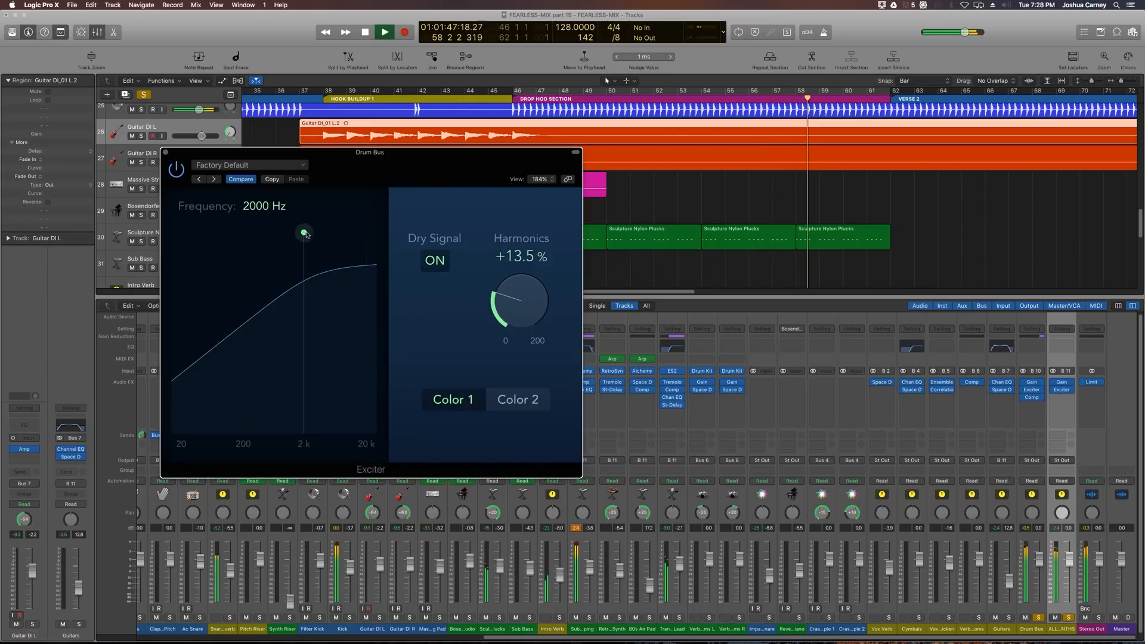
pyautogui.moveTo(309, 234); pyautogui.dragTo(322, 234)
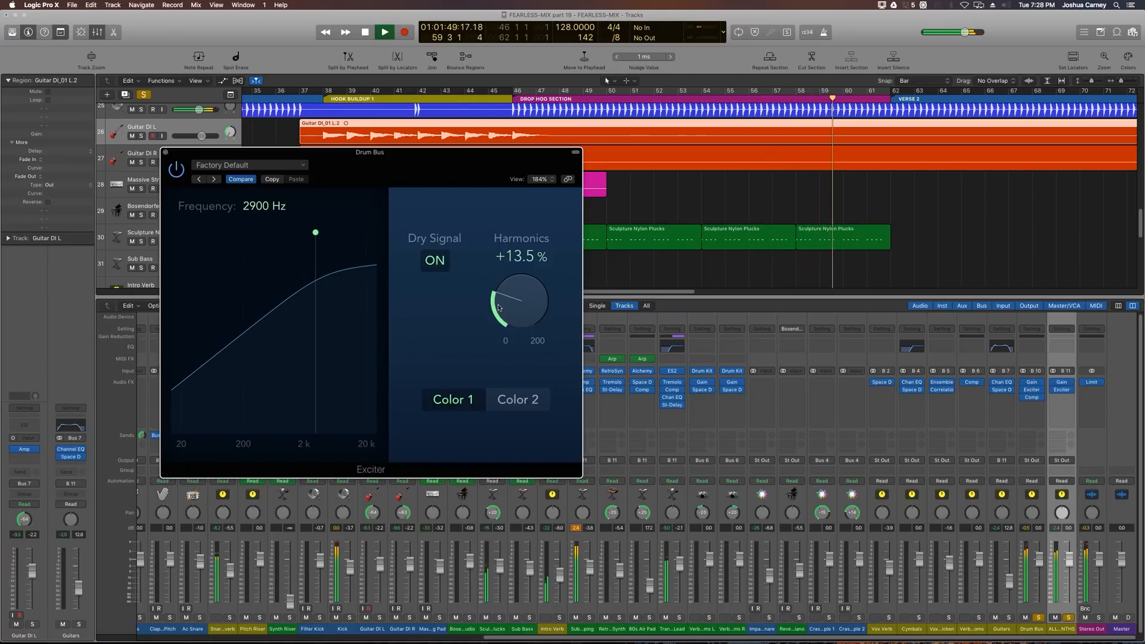
pyautogui.moveTo(498, 308); pyautogui.dragTo(499, 303)
pyautogui.moveTo(321, 234); pyautogui.dragTo(315, 237)
pyautogui.moveTo(500, 298); pyautogui.dragTo(500, 303)
pyautogui.moveTo(310, 233); pyautogui.dragTo(304, 233)
pyautogui.press('space')
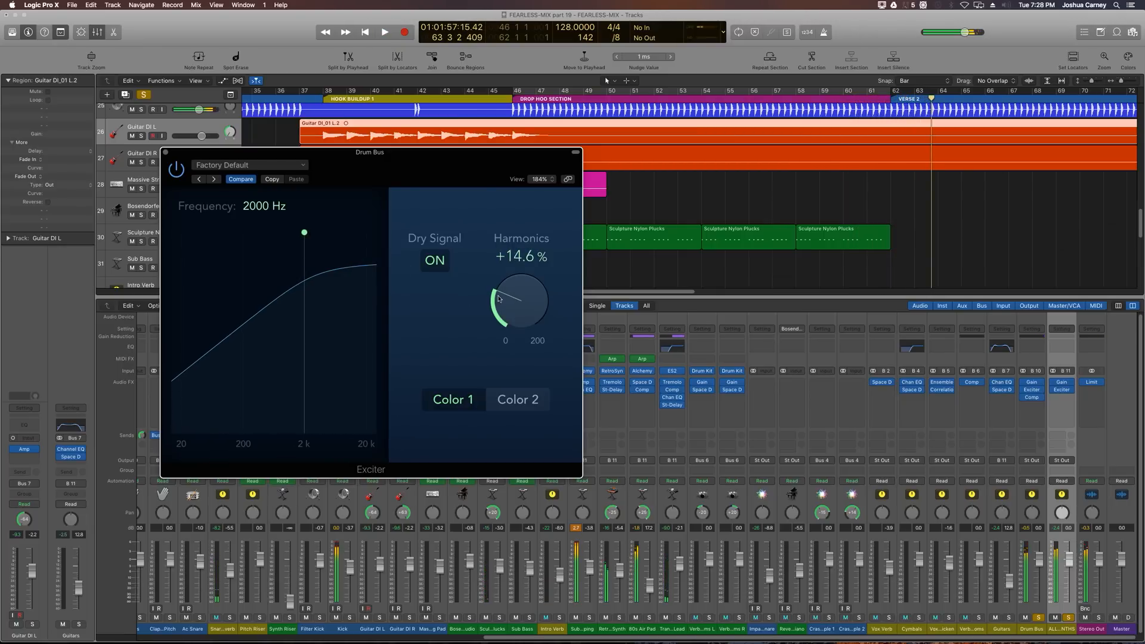
pyautogui.moveTo(523, 295); pyautogui.dragTo(524, 298)
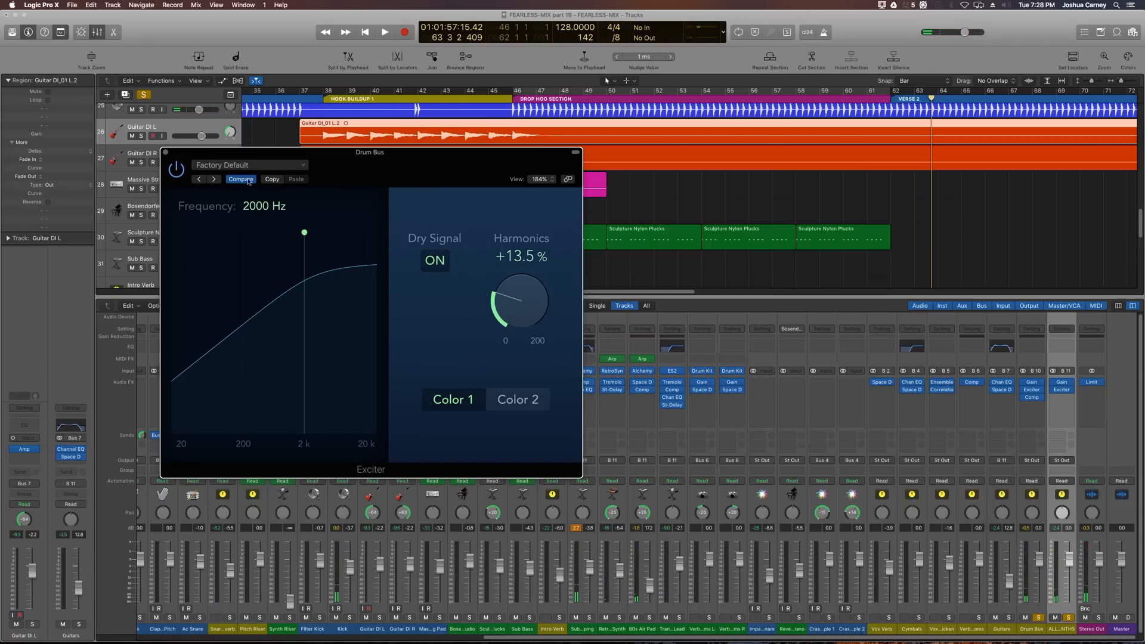
# Step: Lower the high-cut frequency of the Sub Bass Pumping track's Channel EQ to 4800 Hz
pyautogui.click(166, 153)
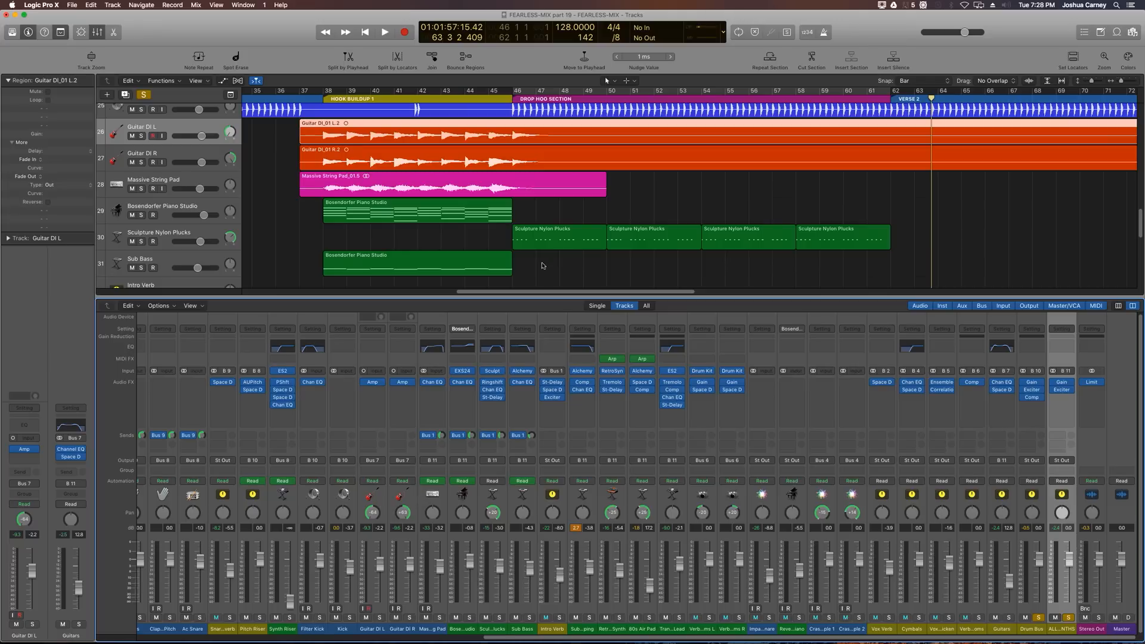
pyautogui.scroll(-10, 563, 206)
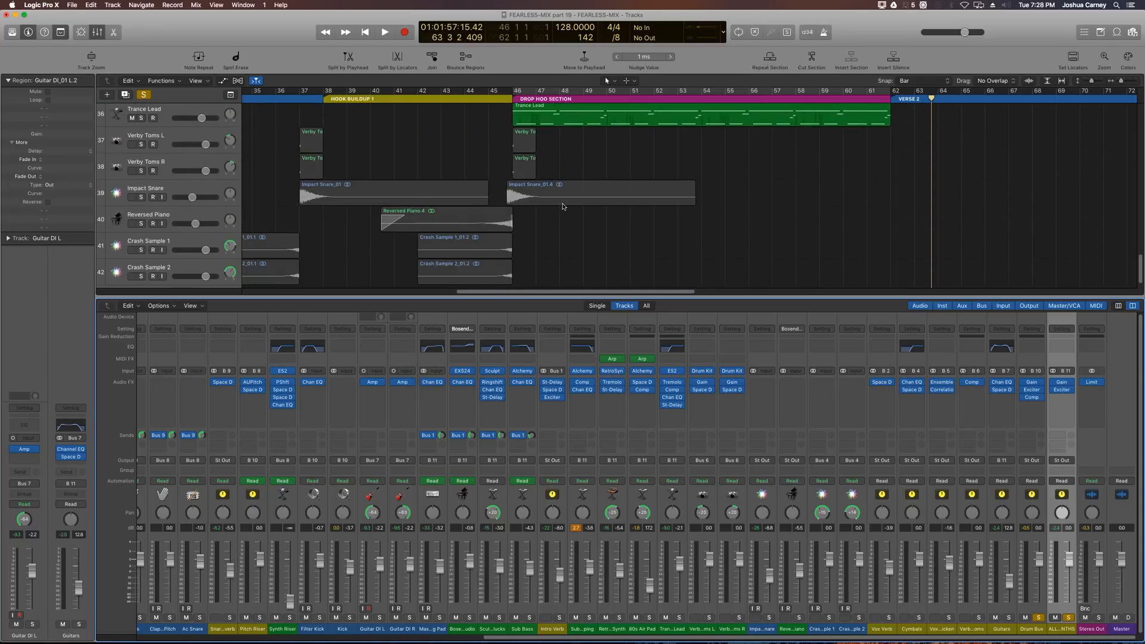
pyautogui.scroll(5, 563, 206)
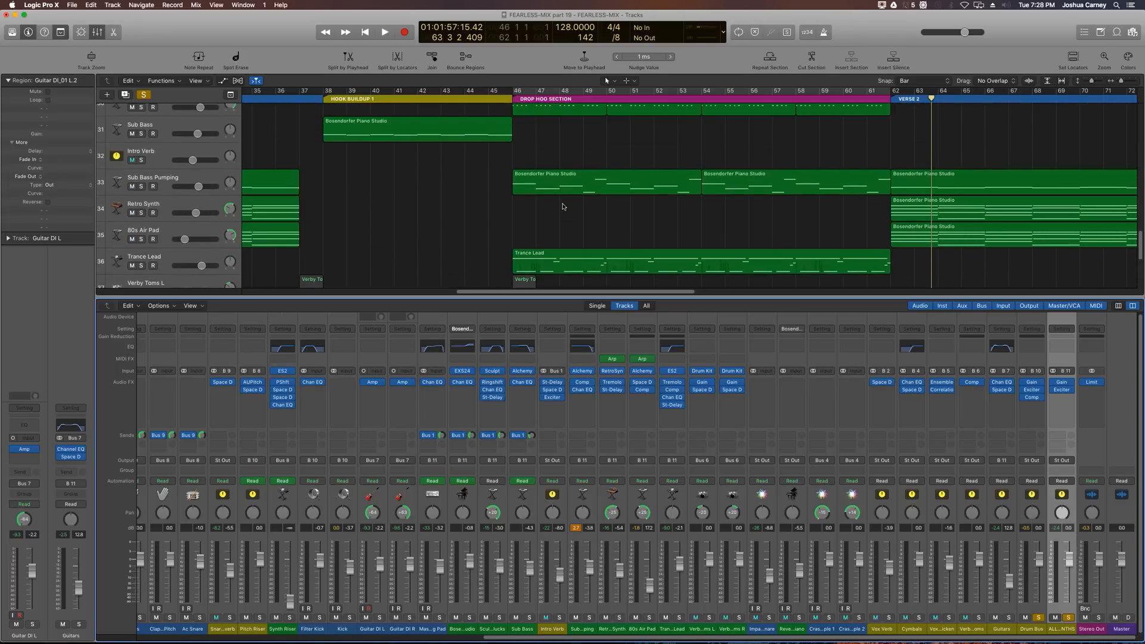
pyautogui.click(538, 220)
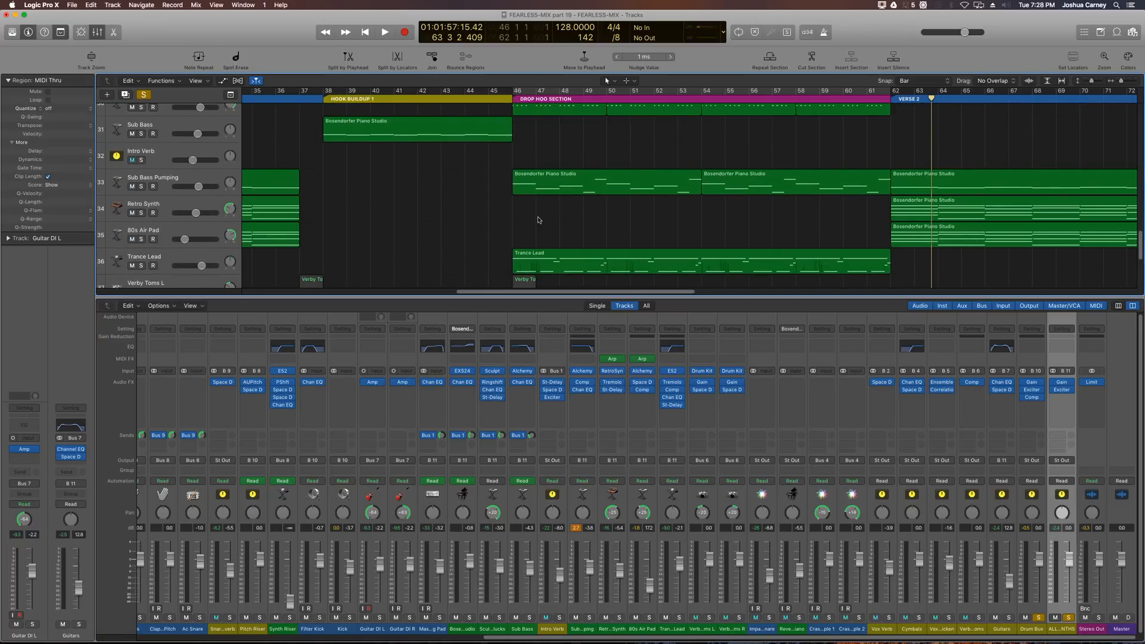
pyautogui.press('super+Left')
pyautogui.press('super+Left')
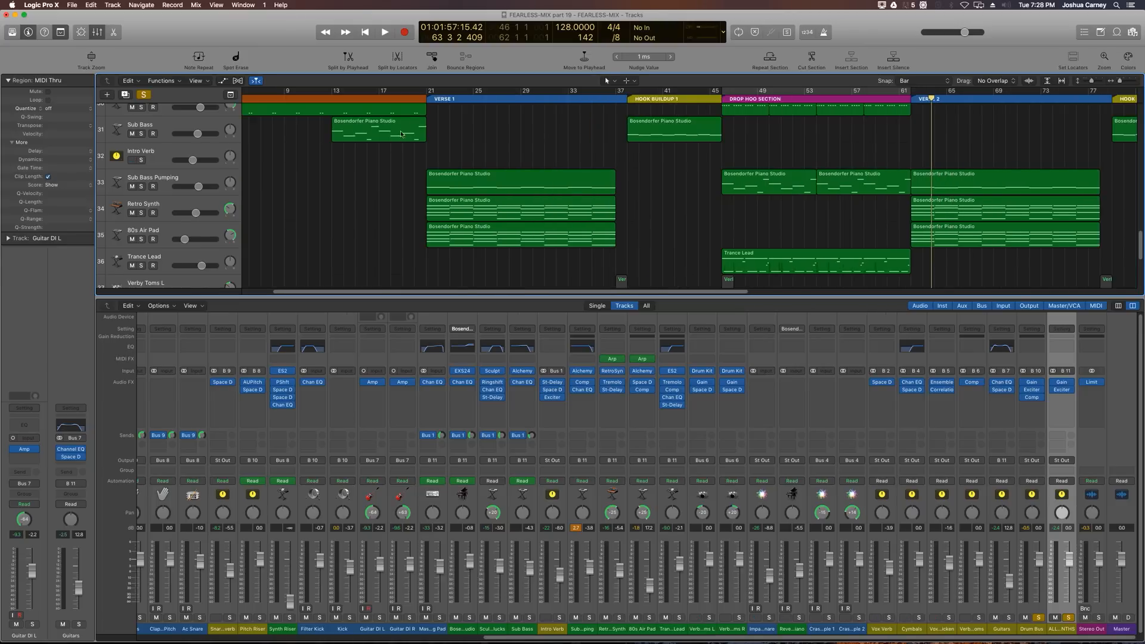
pyautogui.click(428, 99)
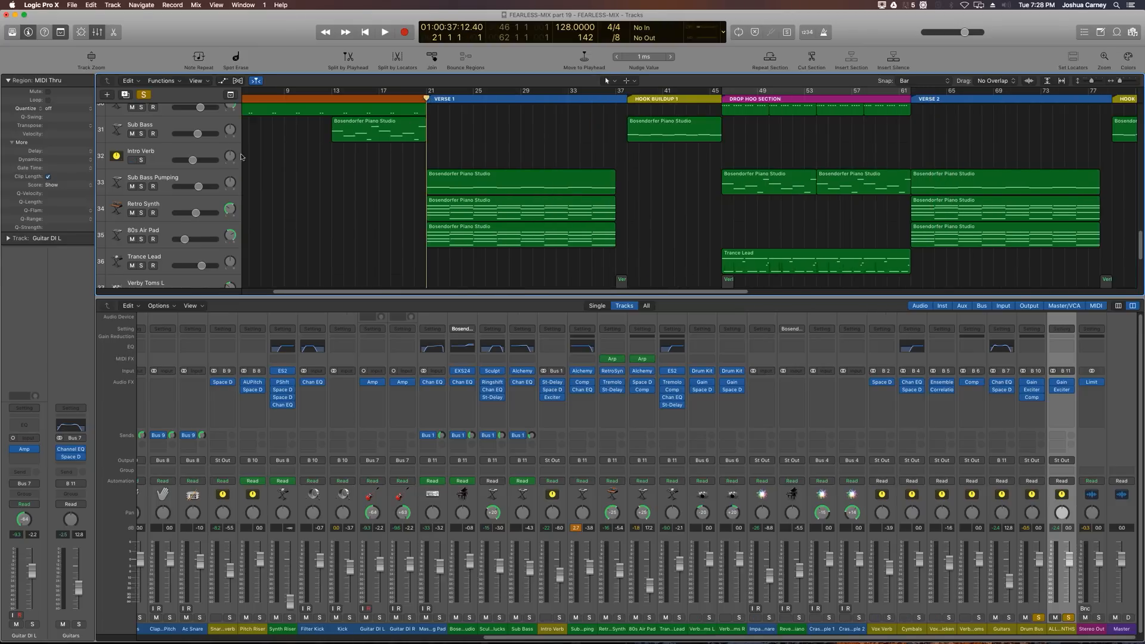
pyautogui.click(188, 177)
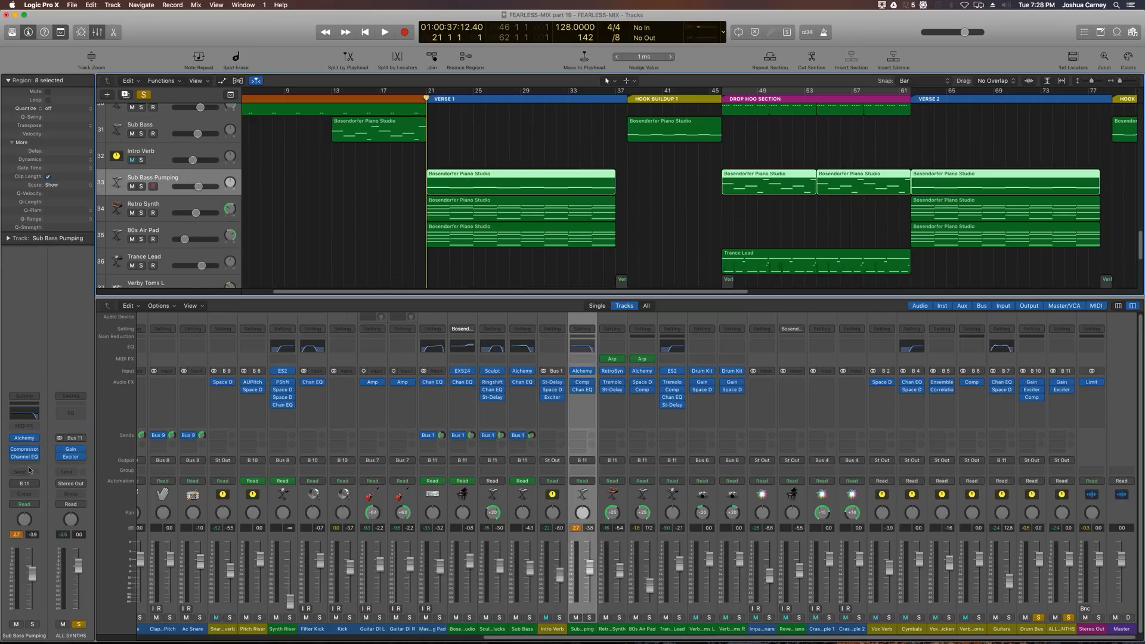
pyautogui.click(25, 458)
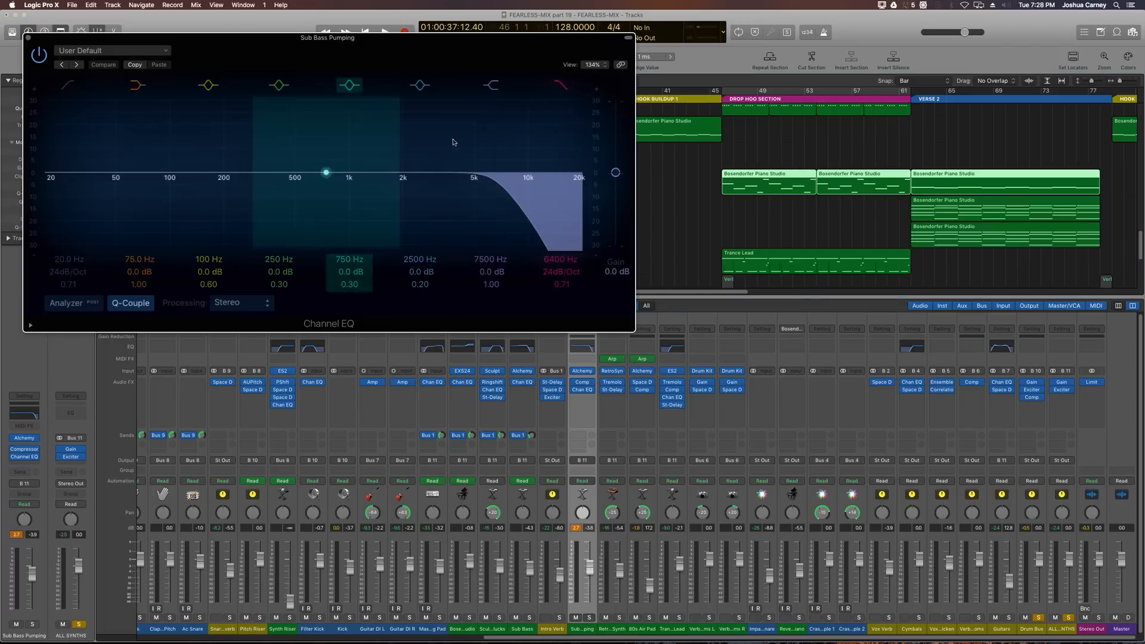
pyautogui.moveTo(554, 263); pyautogui.dragTo(553, 302)
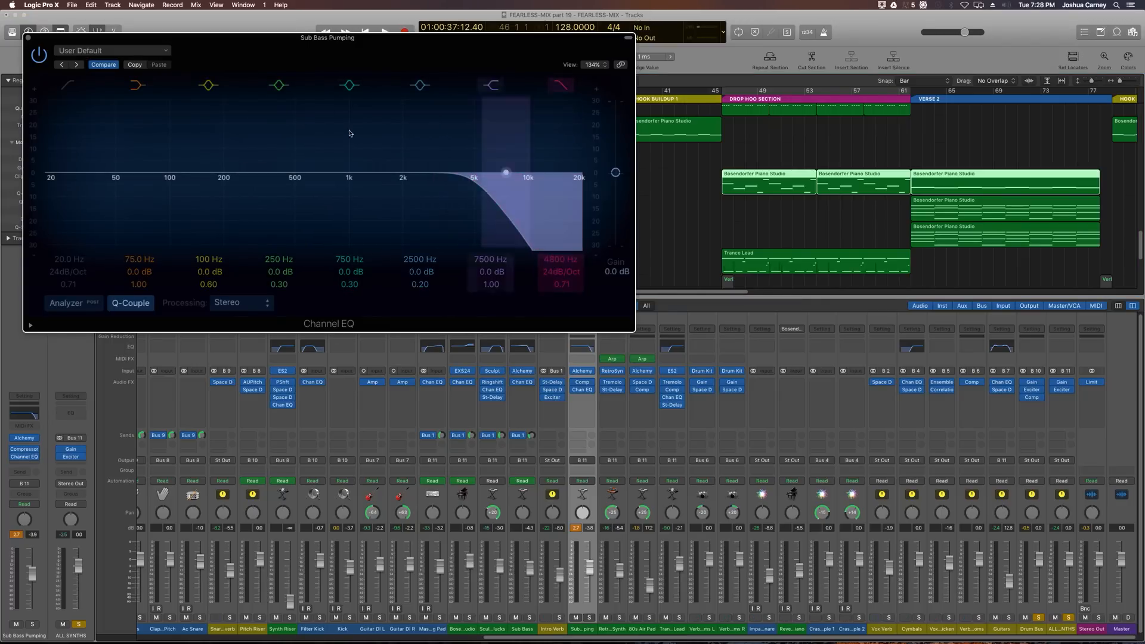
pyautogui.click(28, 39)
# Step: Play from Verse 1 and lower the ALL SYNTHS Exciter's harmonics to 11.5 %
pyautogui.press('space')
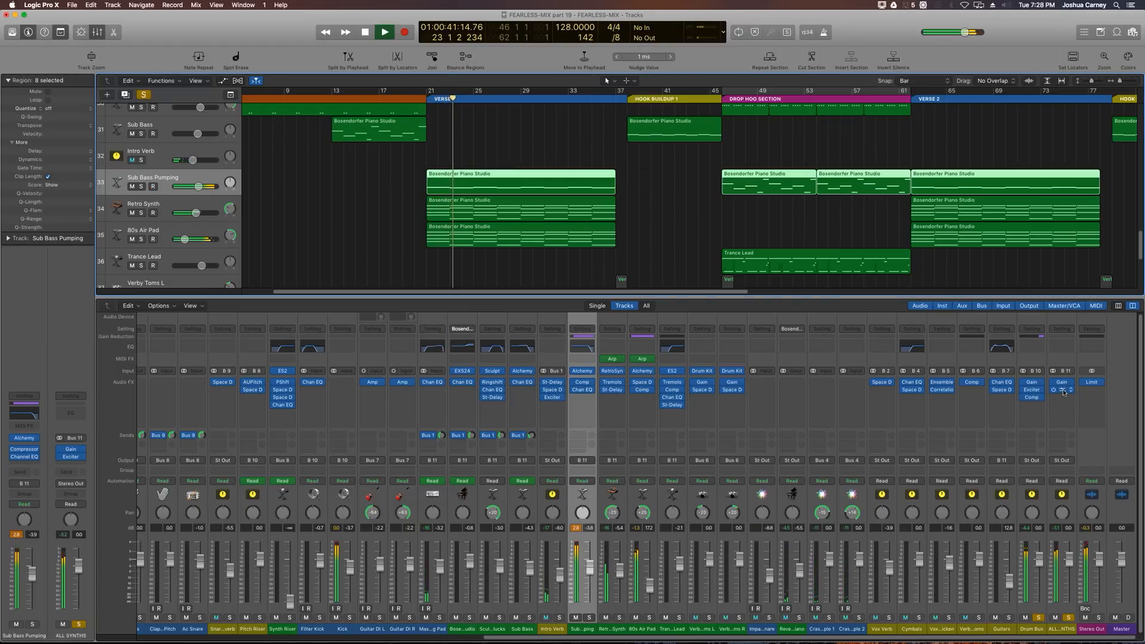
pyautogui.click(71, 456)
pyautogui.moveTo(393, 189); pyautogui.dragTo(402, 207)
pyautogui.press('space')
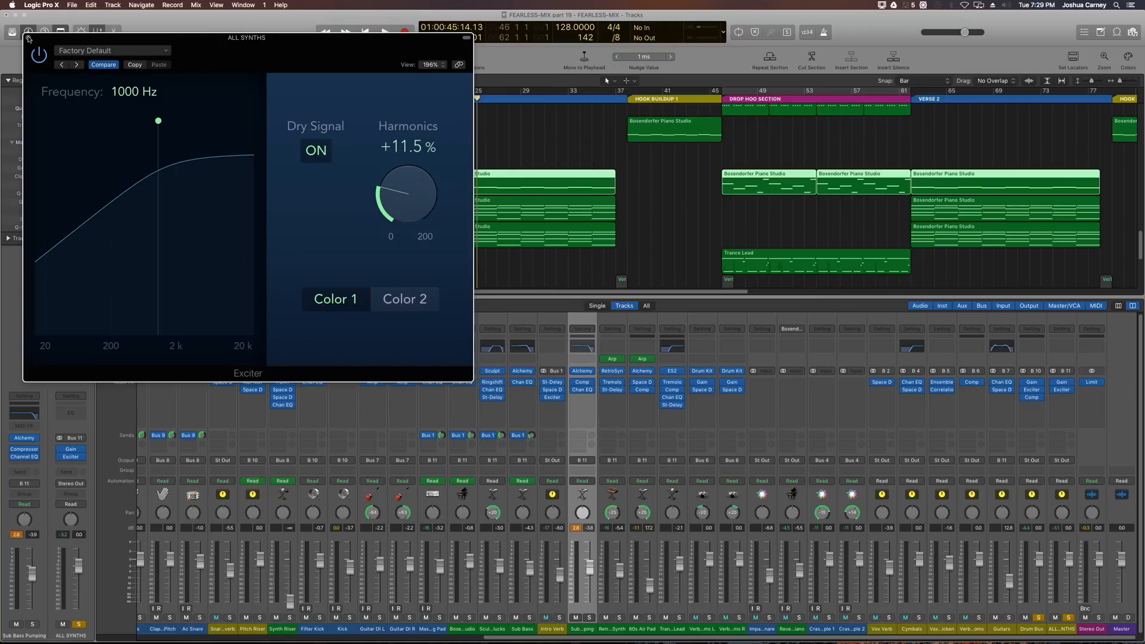
pyautogui.click(27, 37)
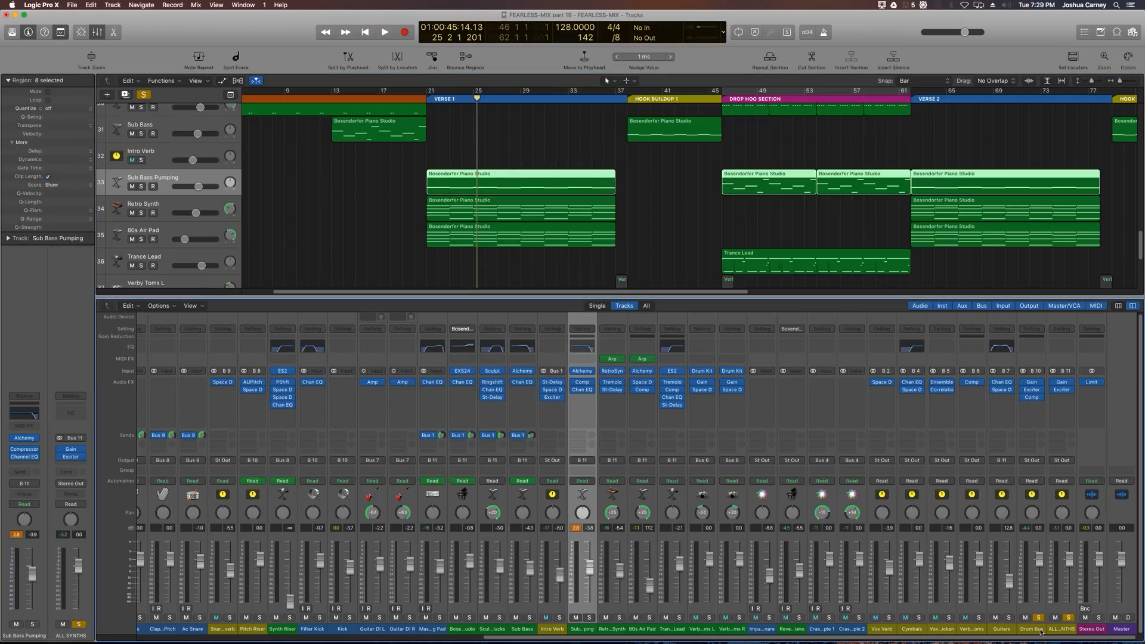
pyautogui.moveTo(1038, 626); pyautogui.dragTo(1060, 631)
pyautogui.click(1067, 618)
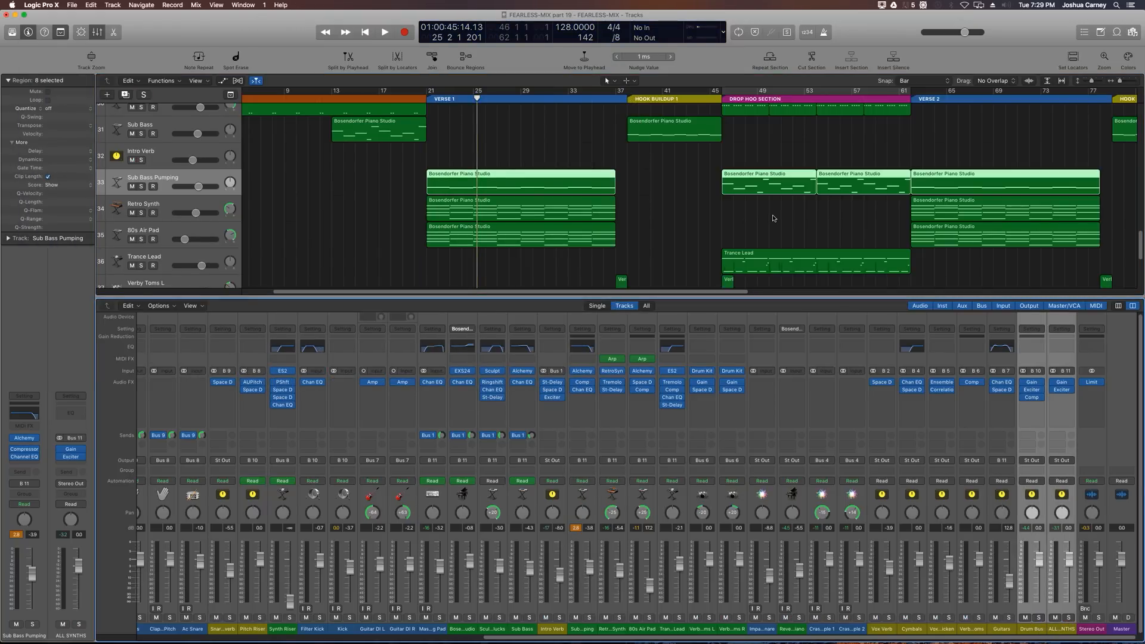
pyautogui.press('x')
pyautogui.click(544, 271)
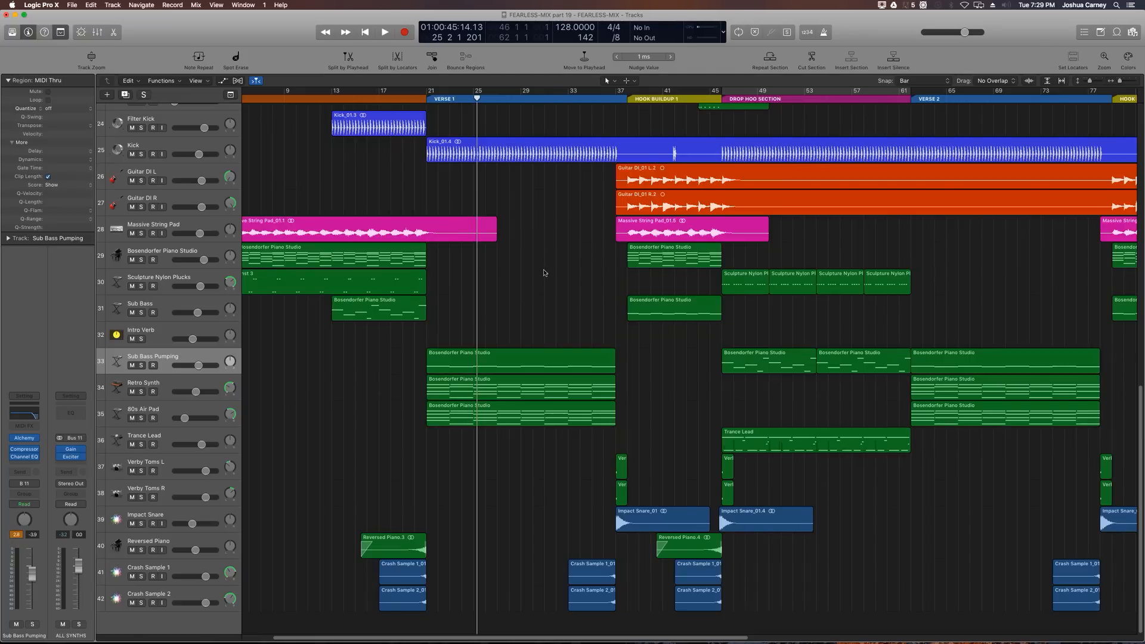
# Step: Copy the Reversed Piano and both Crash Sample regions from before the drop to the end of the Outro Hook
pyautogui.press('super+Left')
pyautogui.press('super+Left')
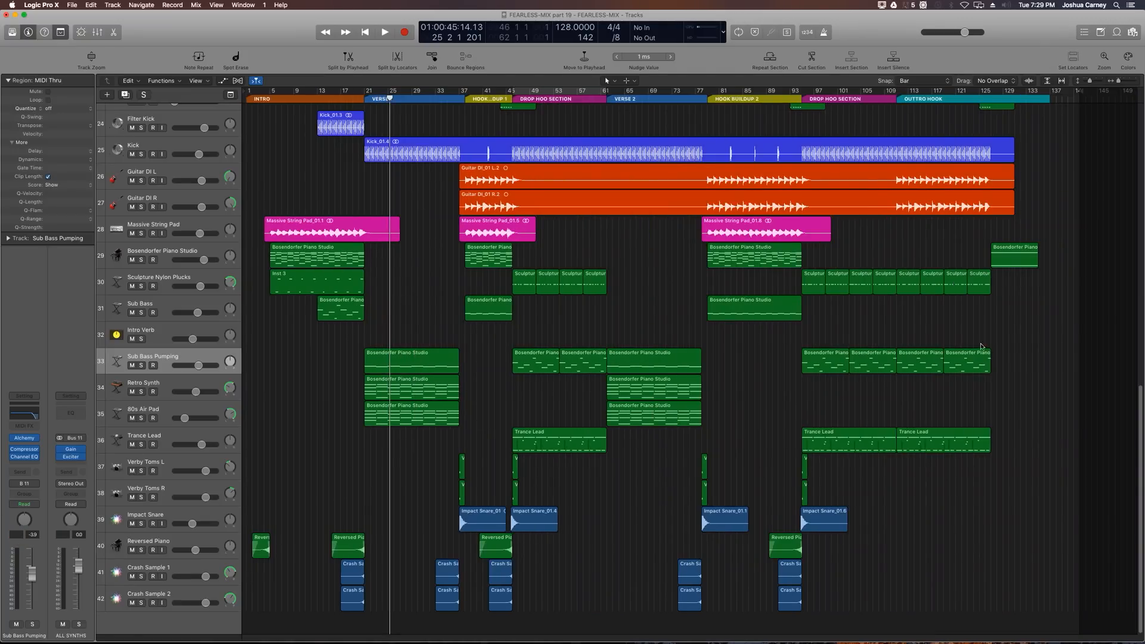
pyautogui.click(987, 99)
pyautogui.press('super+Right')
pyautogui.press('super+Right')
pyautogui.press('super+Right')
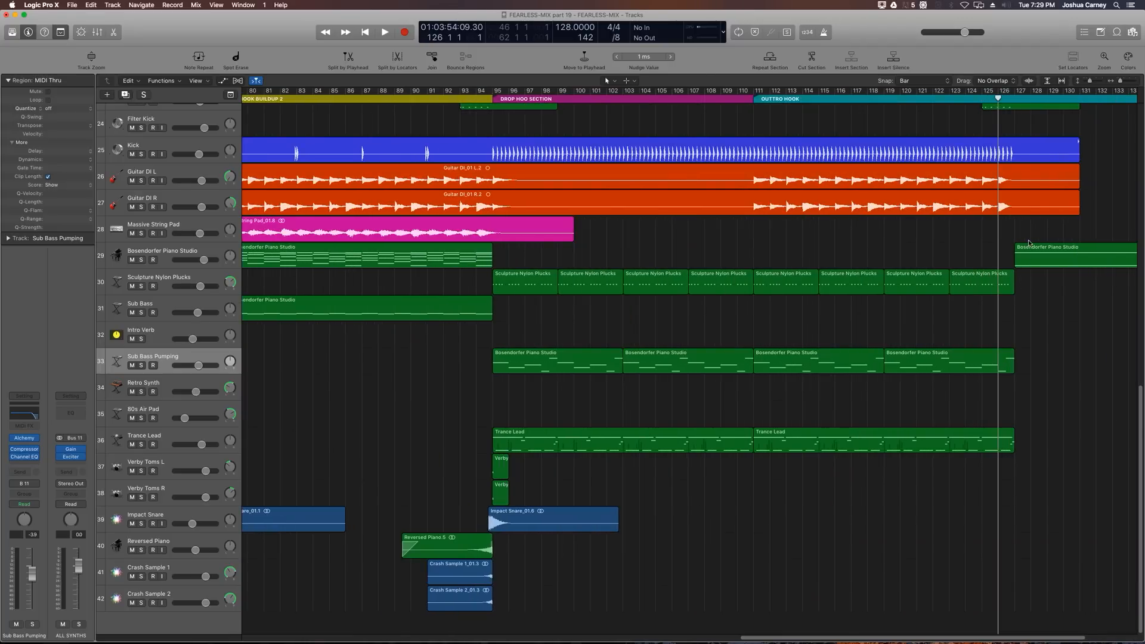
pyautogui.press('.')
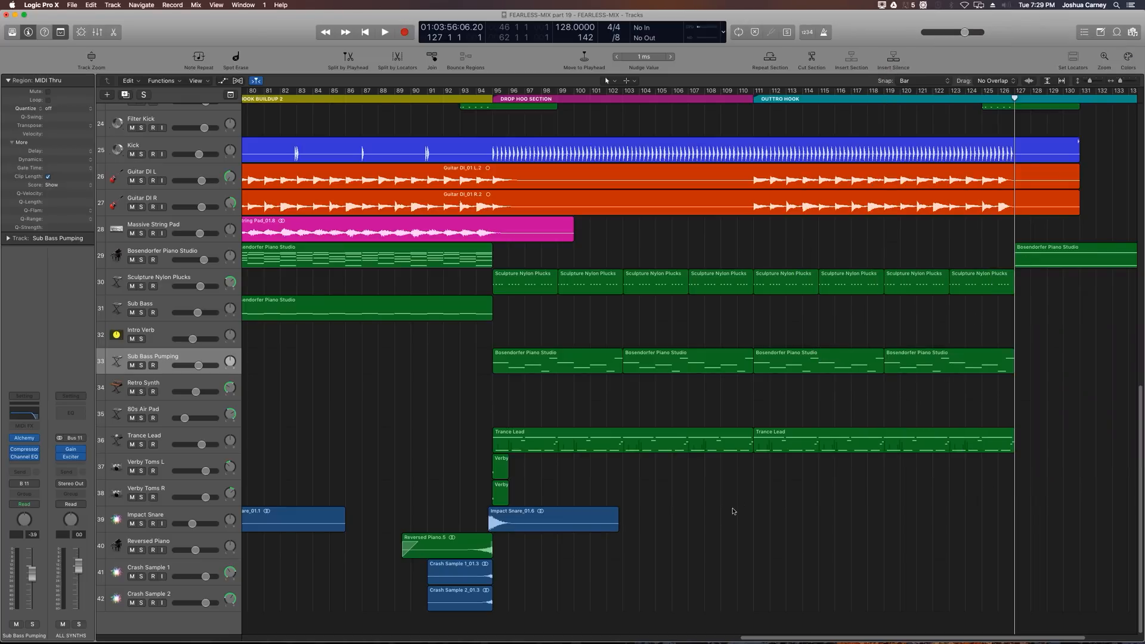
pyautogui.moveTo(692, 517); pyautogui.dragTo(425, 601)
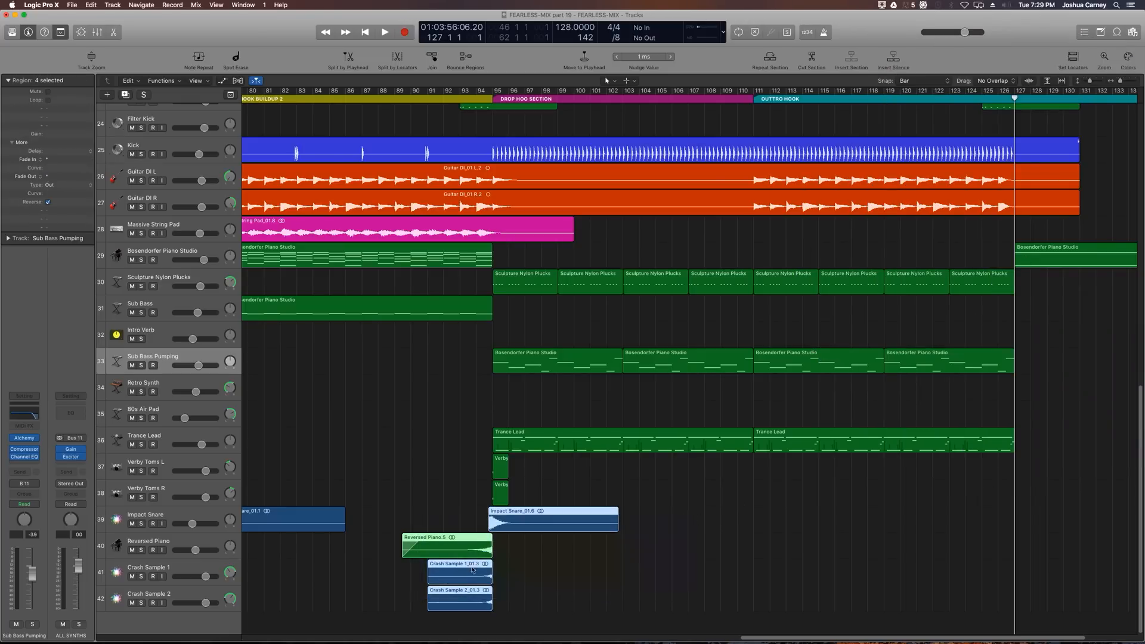
pyautogui.moveTo(504, 552); pyautogui.dragTo(473, 595)
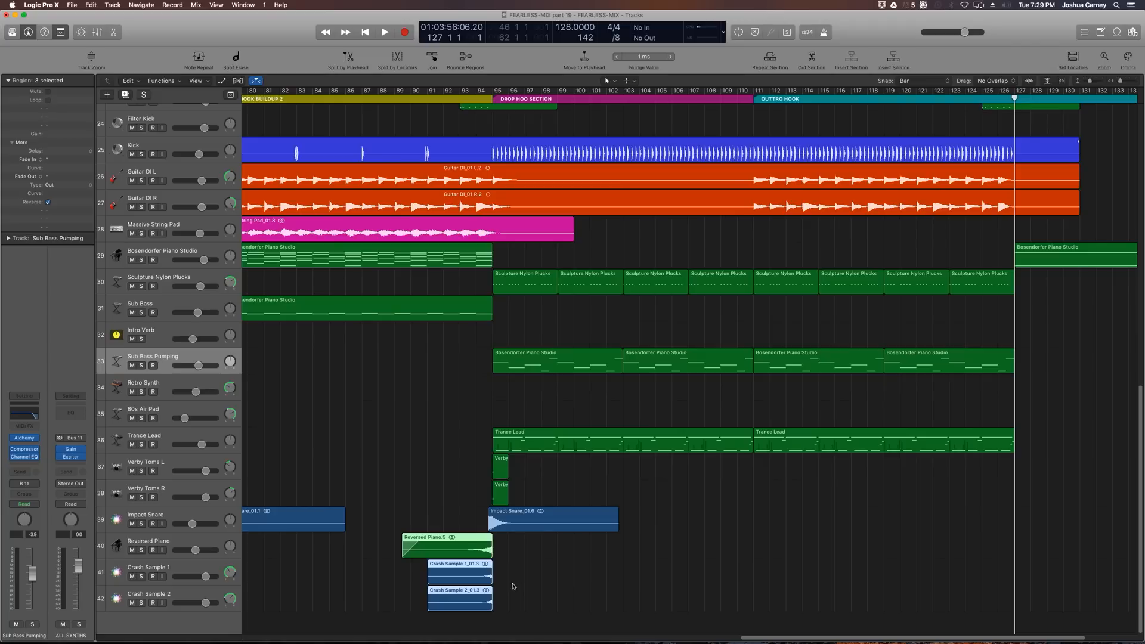
pyautogui.click(518, 526)
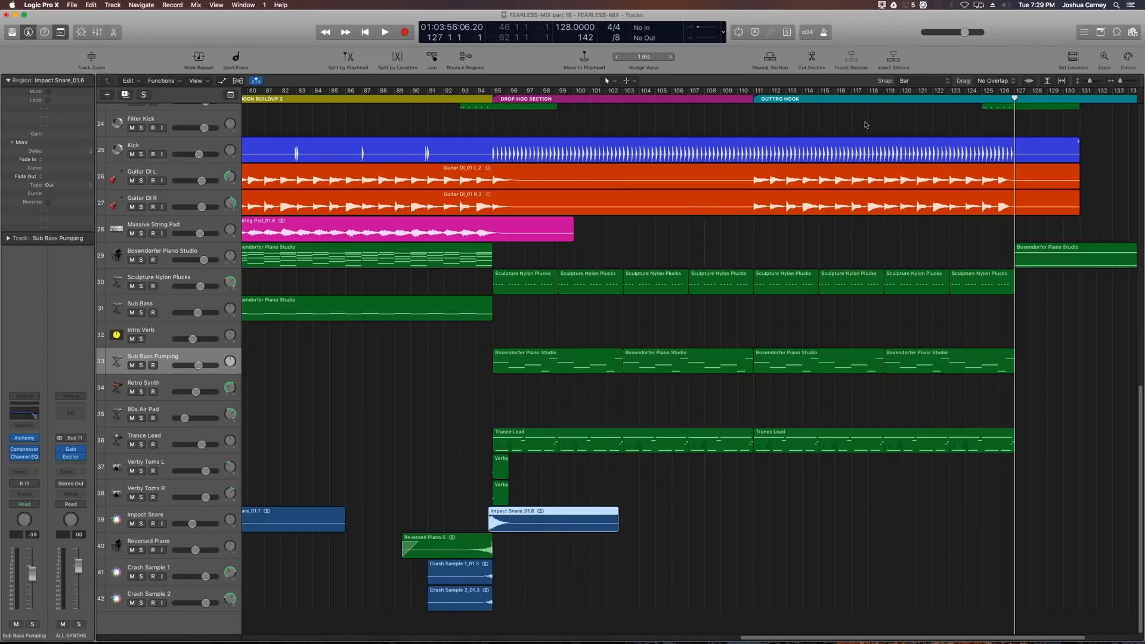
pyautogui.click(918, 85)
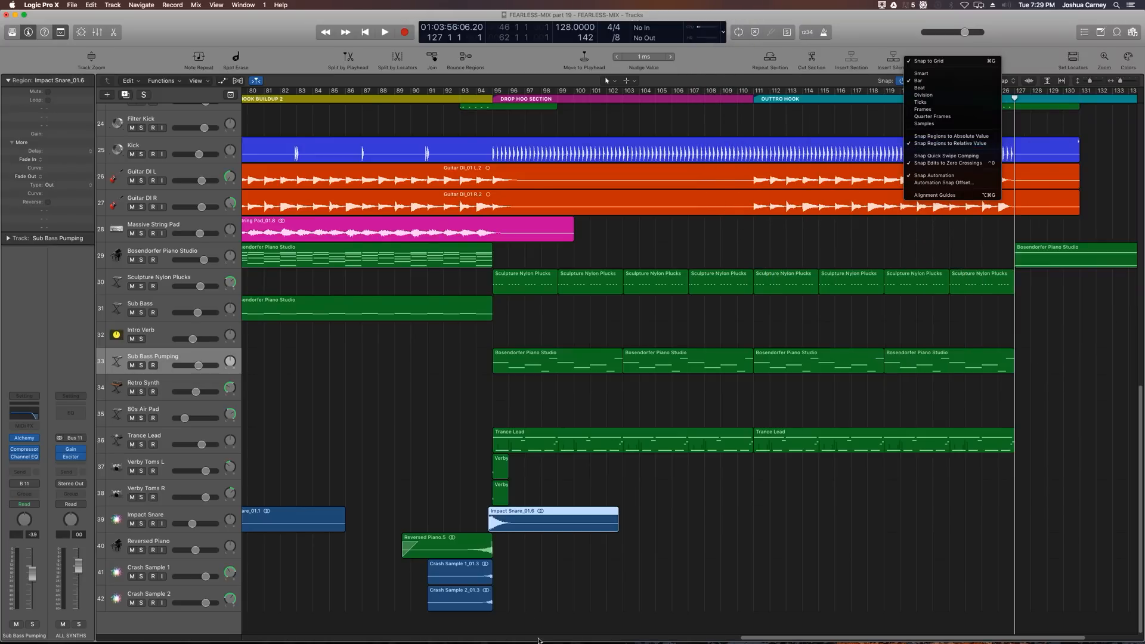
pyautogui.click(528, 566)
pyautogui.click(526, 555)
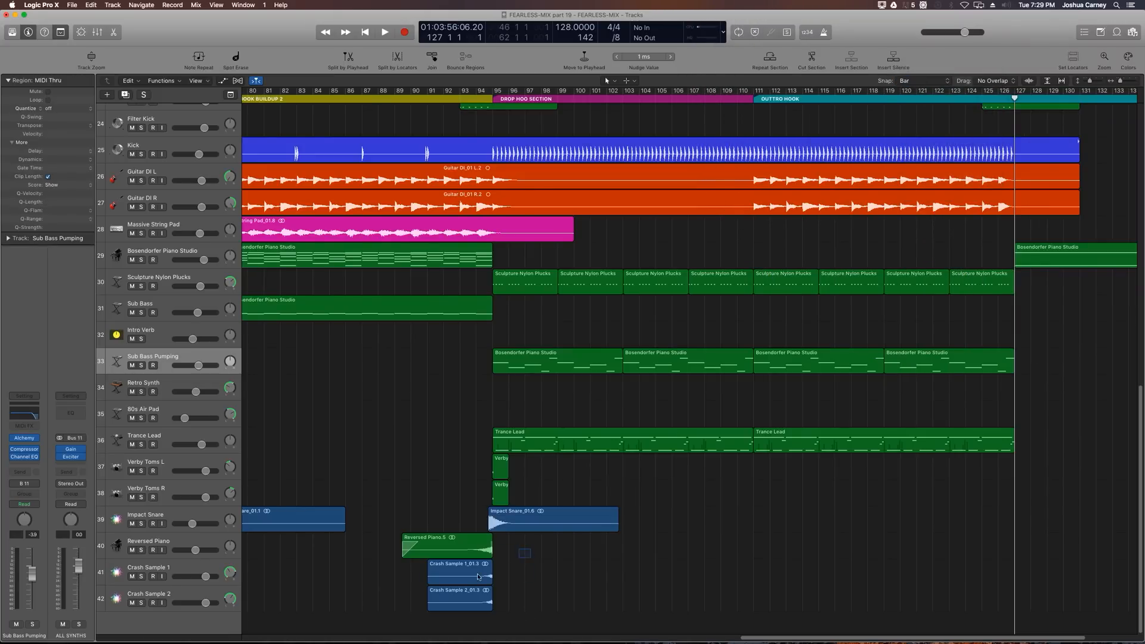
pyautogui.moveTo(478, 576); pyautogui.dragTo(450, 585)
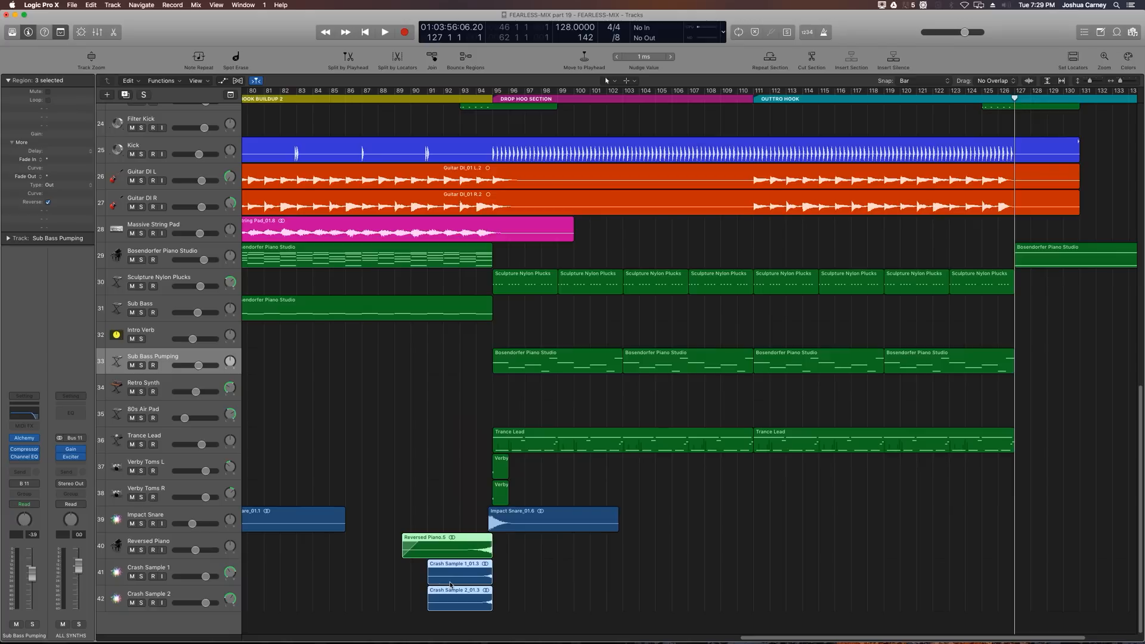
pyautogui.moveTo(474, 549); pyautogui.dragTo(968, 605)
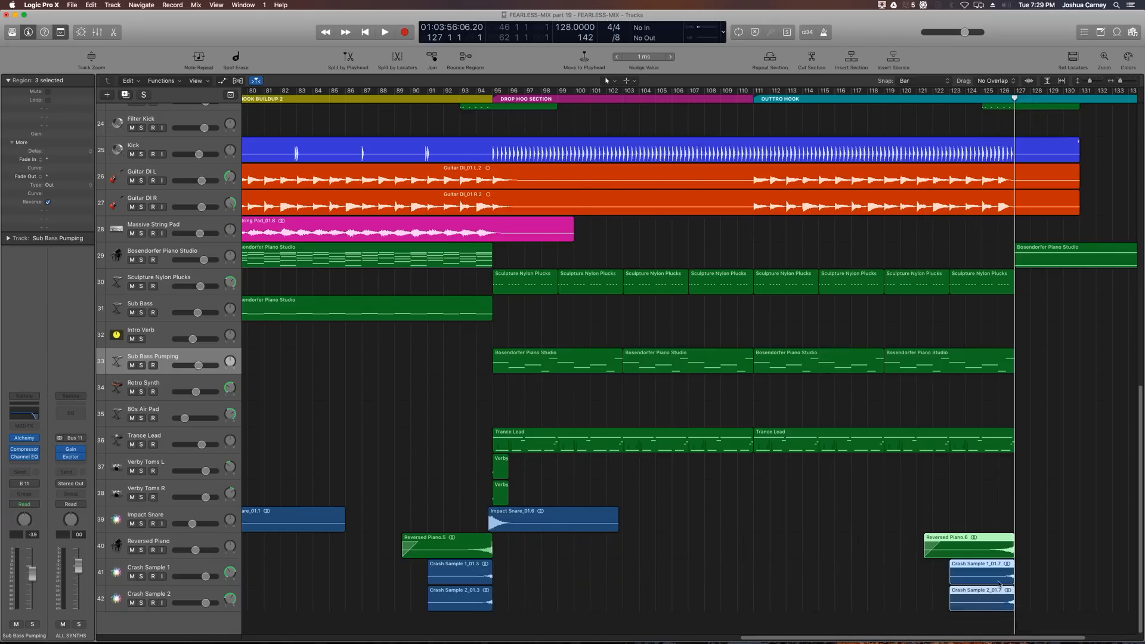
# Step: Play the Outro Hook from bar 122 to review the copied transition regions
pyautogui.click(1078, 485)
pyautogui.click(929, 101)
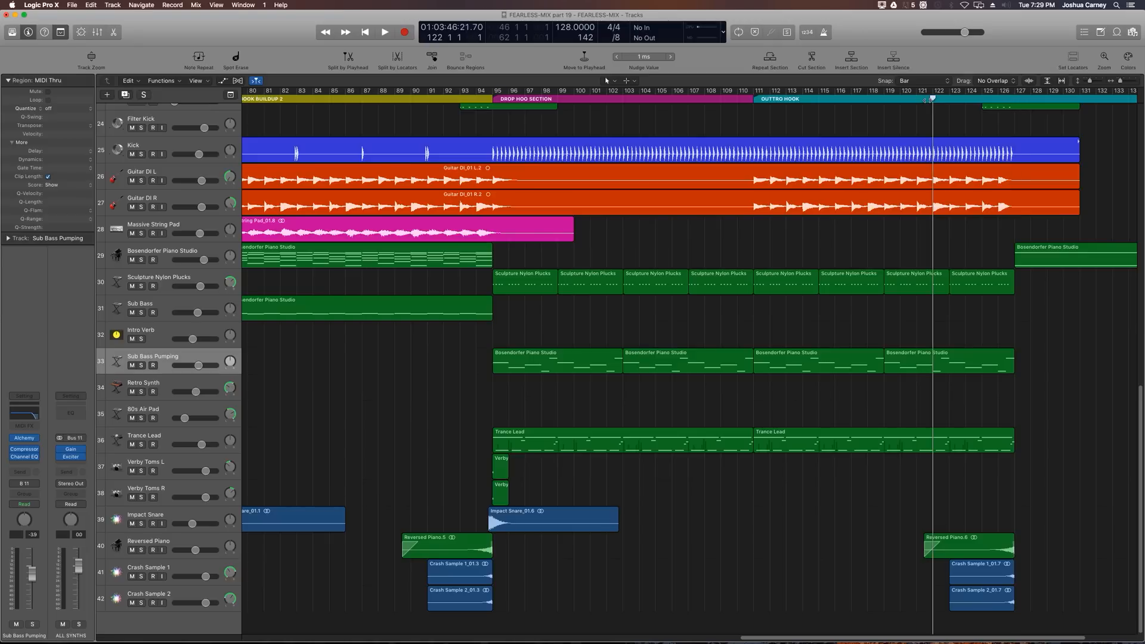
pyautogui.press('space')
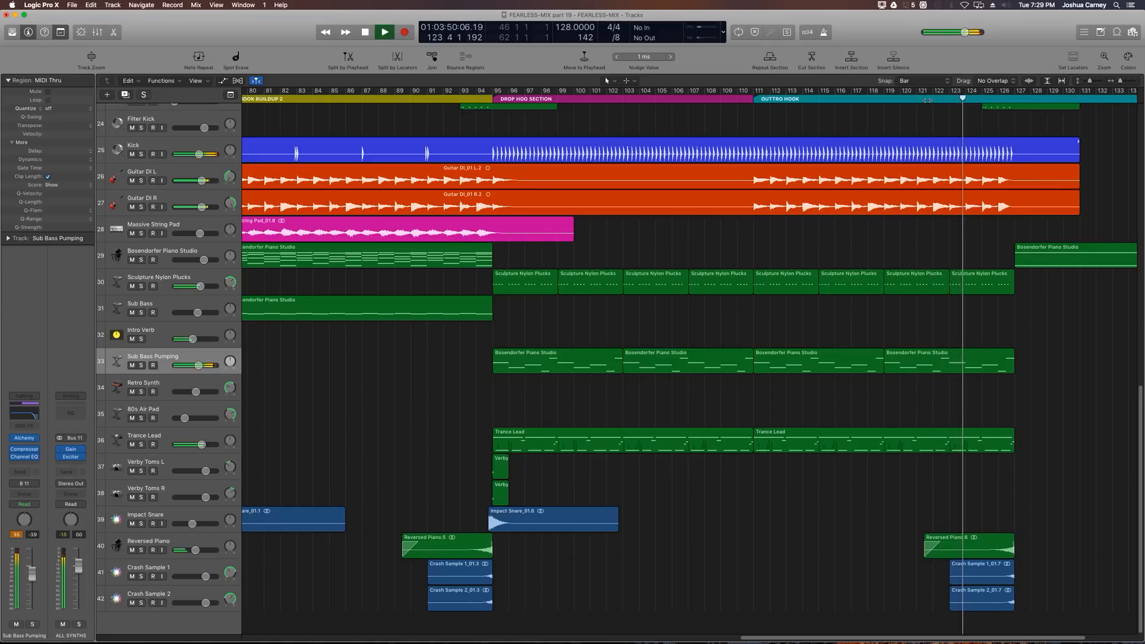
pyautogui.press('super+Left')
pyautogui.press('super+Left')
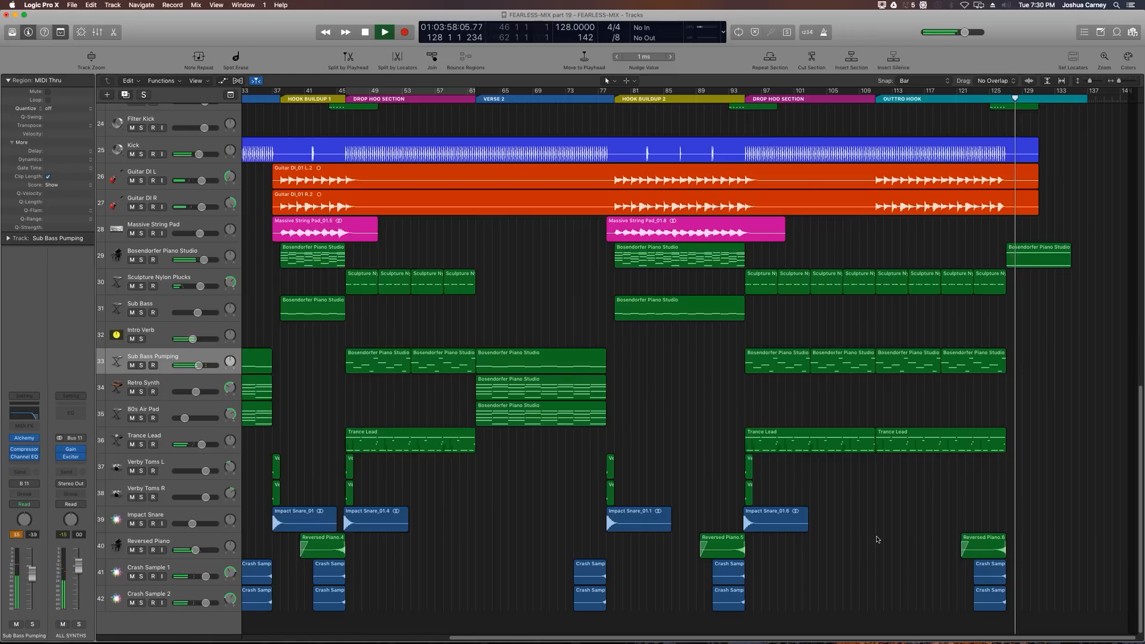
pyautogui.press('space')
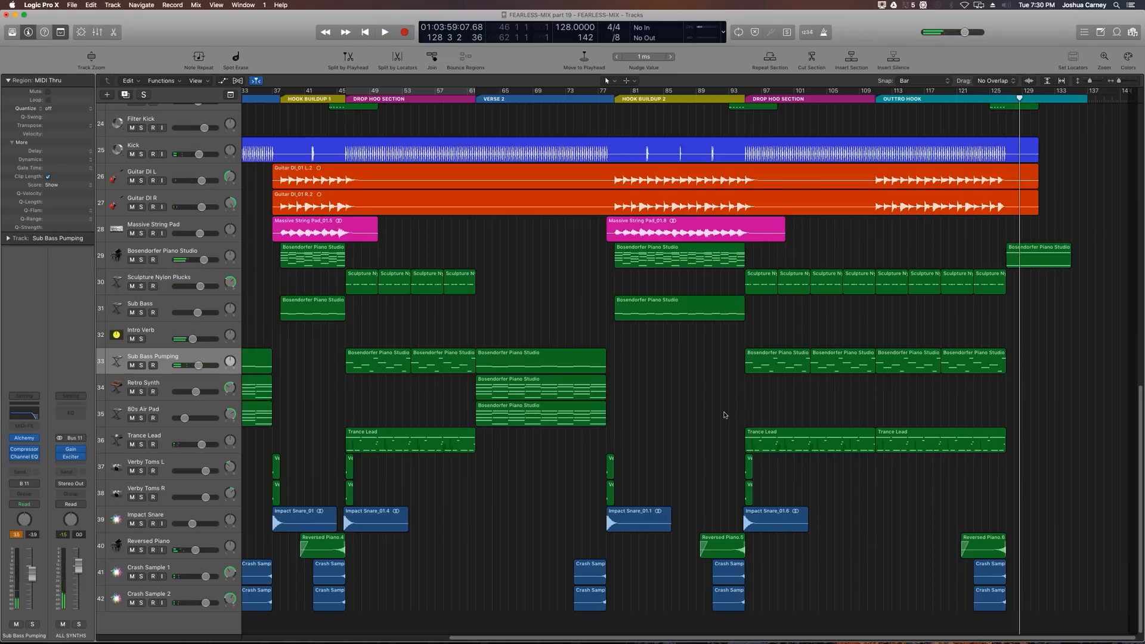
# Step: Play from Hook Buildup 1 with both Guitar DI tracks soloed
pyautogui.press('super+Left')
pyautogui.scroll(6, 613, 363)
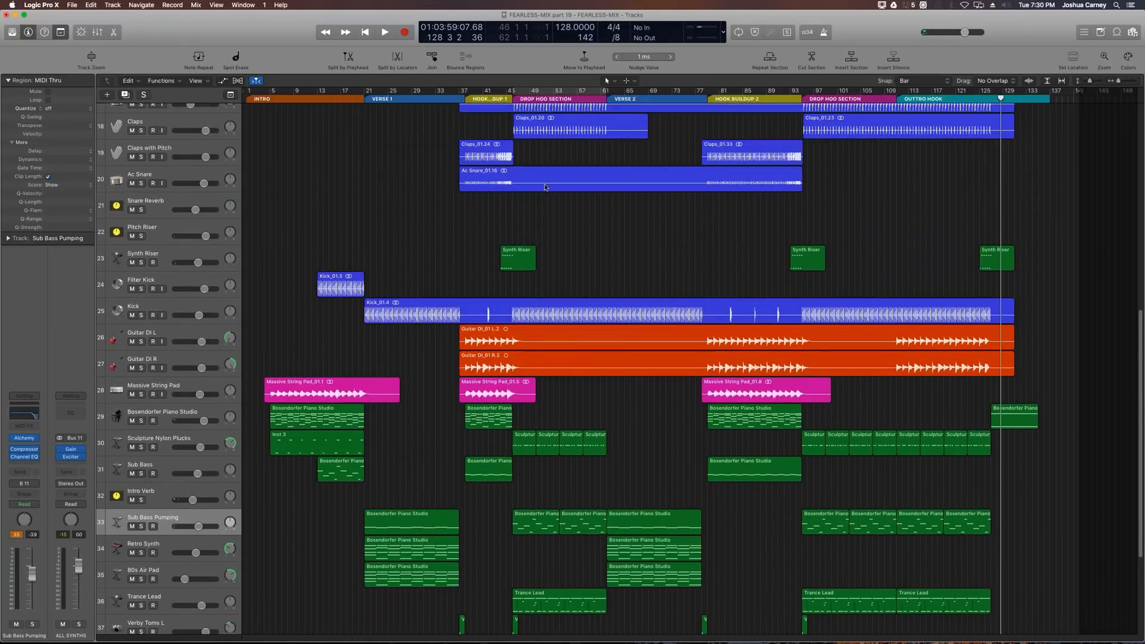
pyautogui.click(466, 99)
pyautogui.press('super+Right')
pyautogui.press('super+Right')
pyautogui.press('super+Right')
pyautogui.press('super+Right')
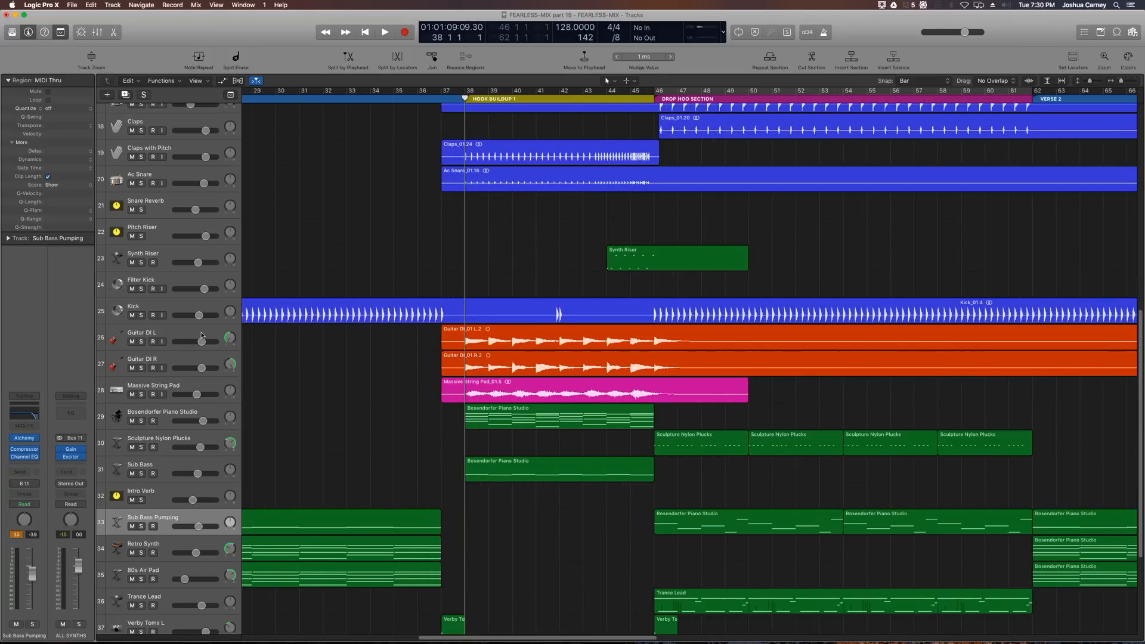
pyautogui.press('space')
pyautogui.click(139, 349)
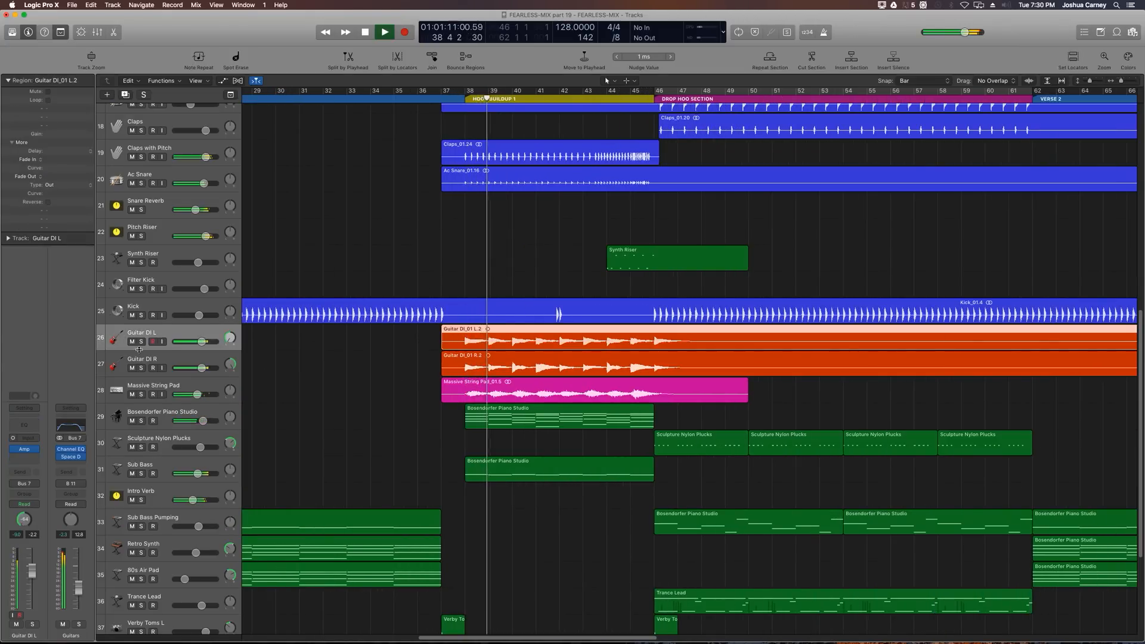
pyautogui.click(140, 342)
pyautogui.click(143, 369)
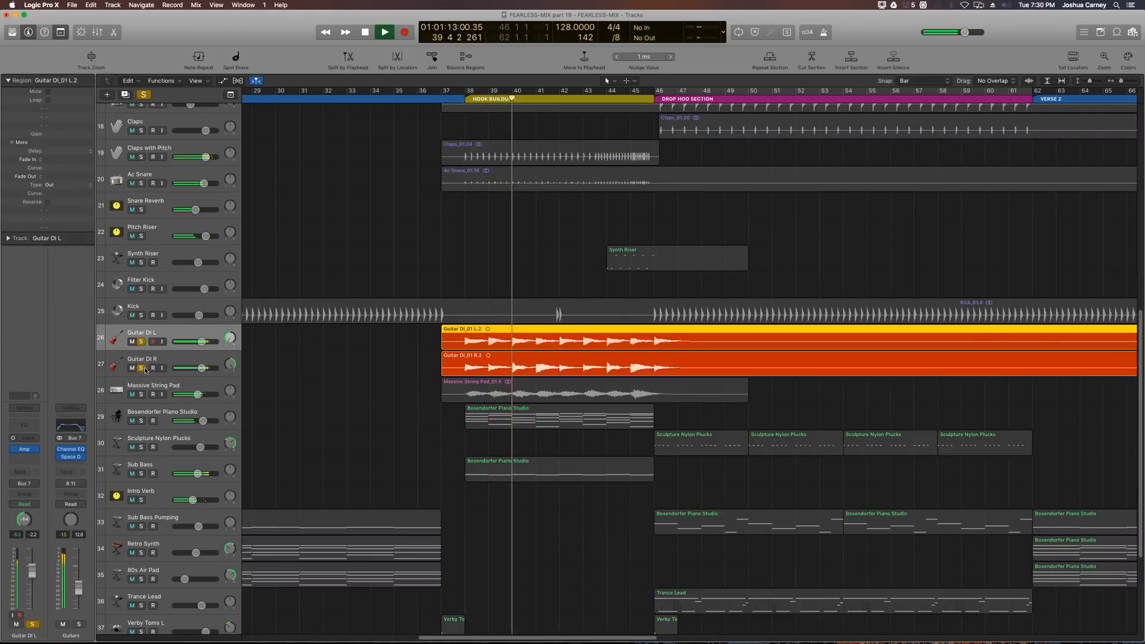
# Step: Lower the high-cut frequency of the Guitars bus Channel EQ to 1720 Hz
pyautogui.click(71, 450)
pyautogui.moveTo(213, 48); pyautogui.dragTo(405, 56)
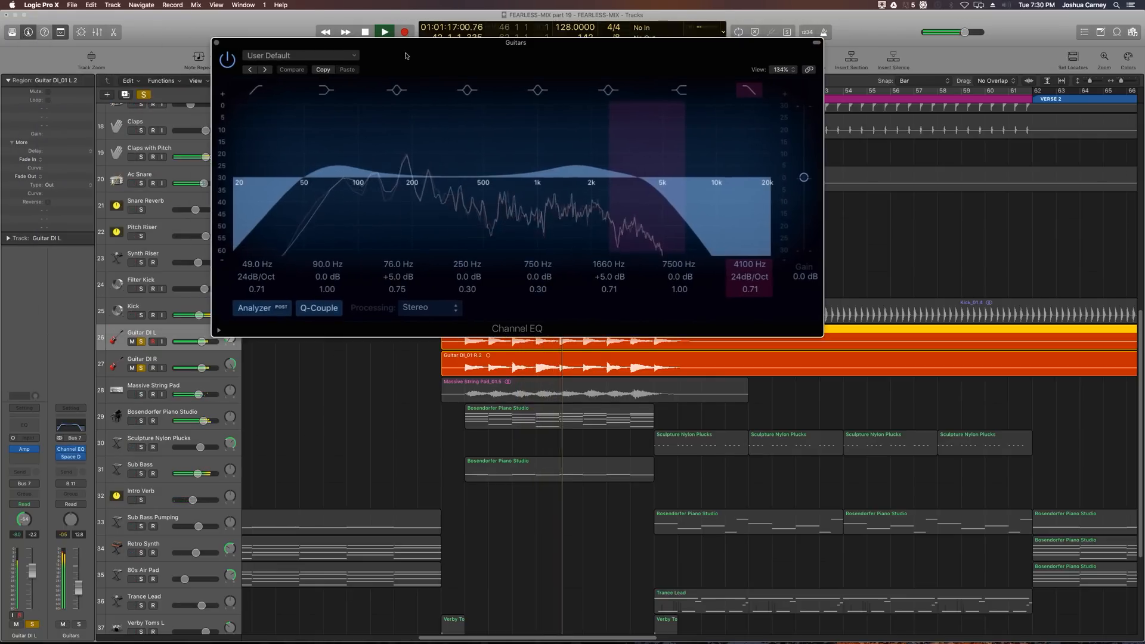
pyautogui.moveTo(646, 179); pyautogui.dragTo(579, 184)
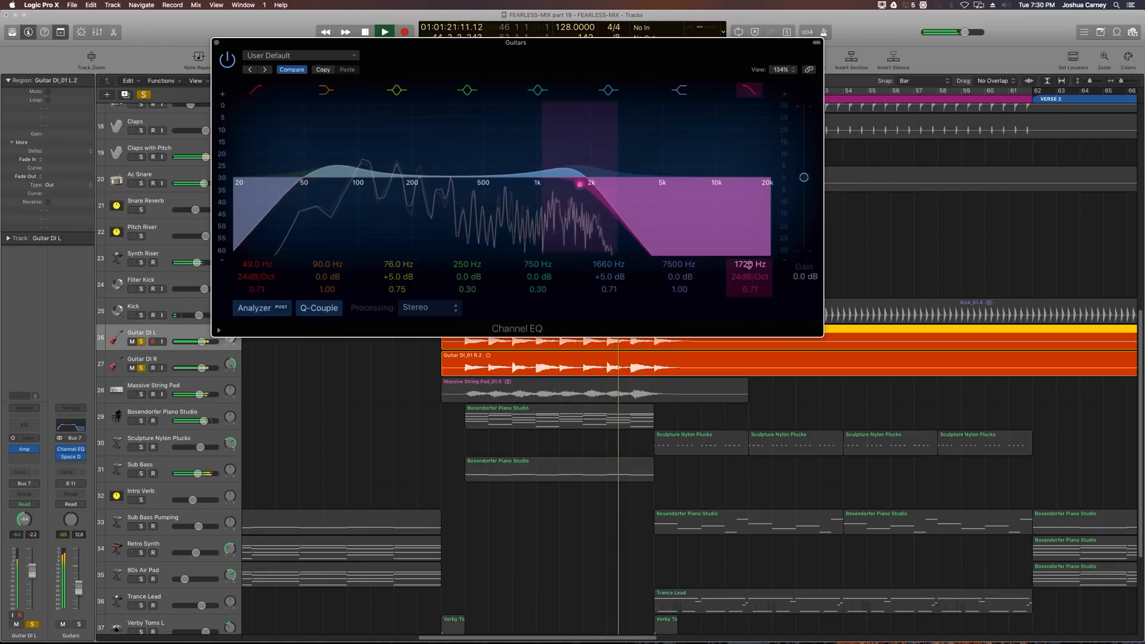
pyautogui.press('space')
pyautogui.click(217, 43)
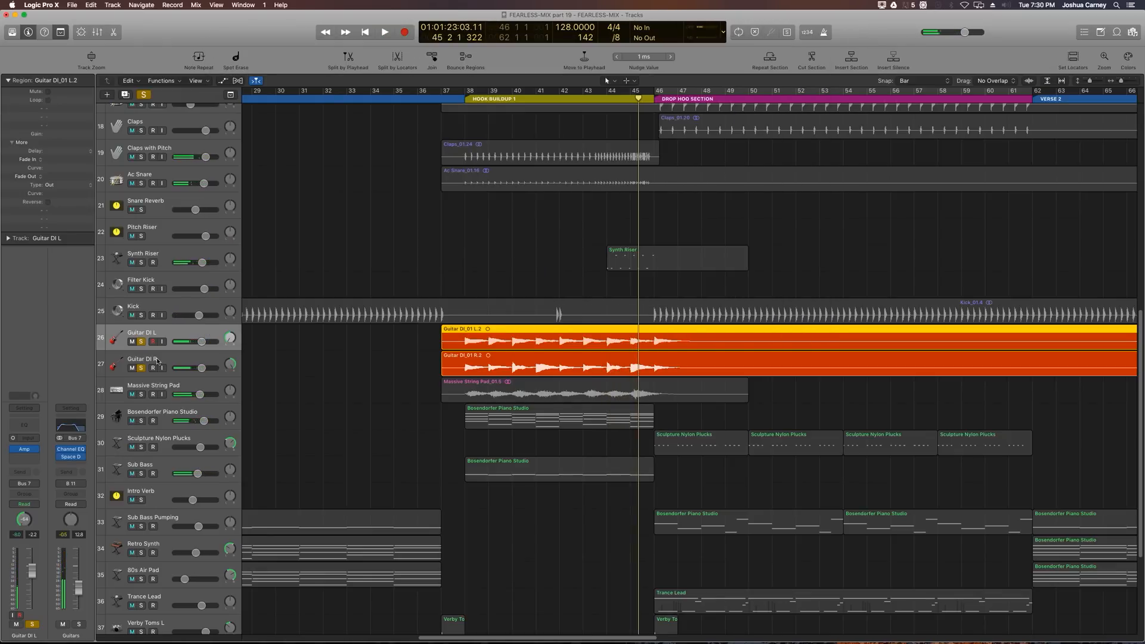
# Step: Raise the high-cut frequency of the Guitars bus Channel EQ to 1780 Hz and close the plug-in
pyautogui.click(78, 446)
pyautogui.moveTo(310, 44); pyautogui.dragTo(324, 54)
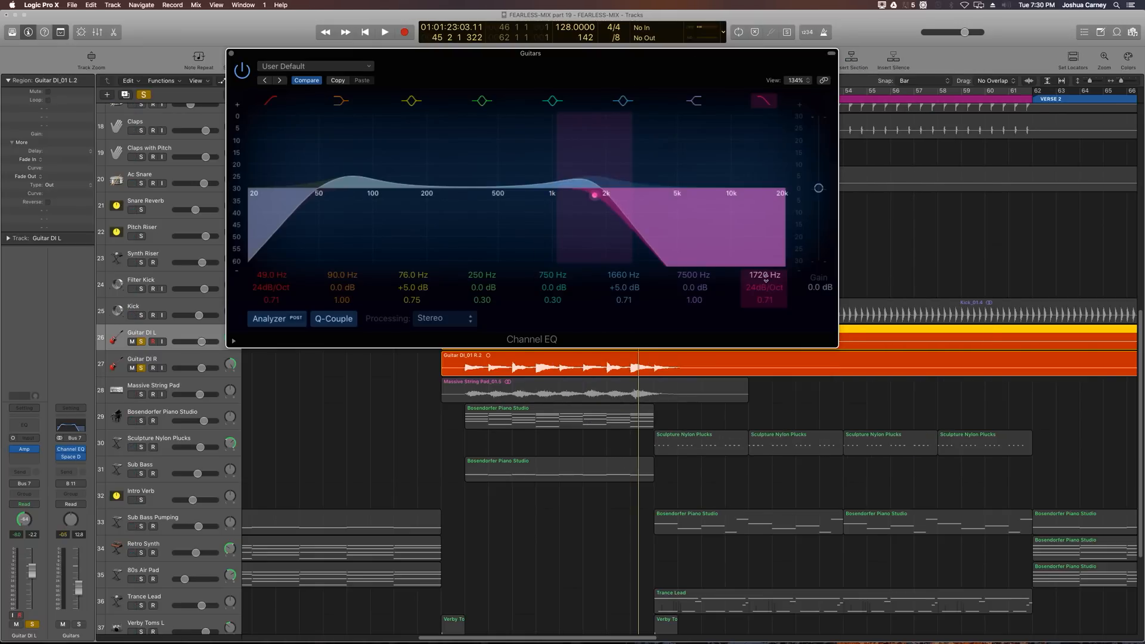
pyautogui.moveTo(766, 277); pyautogui.dragTo(765, 275)
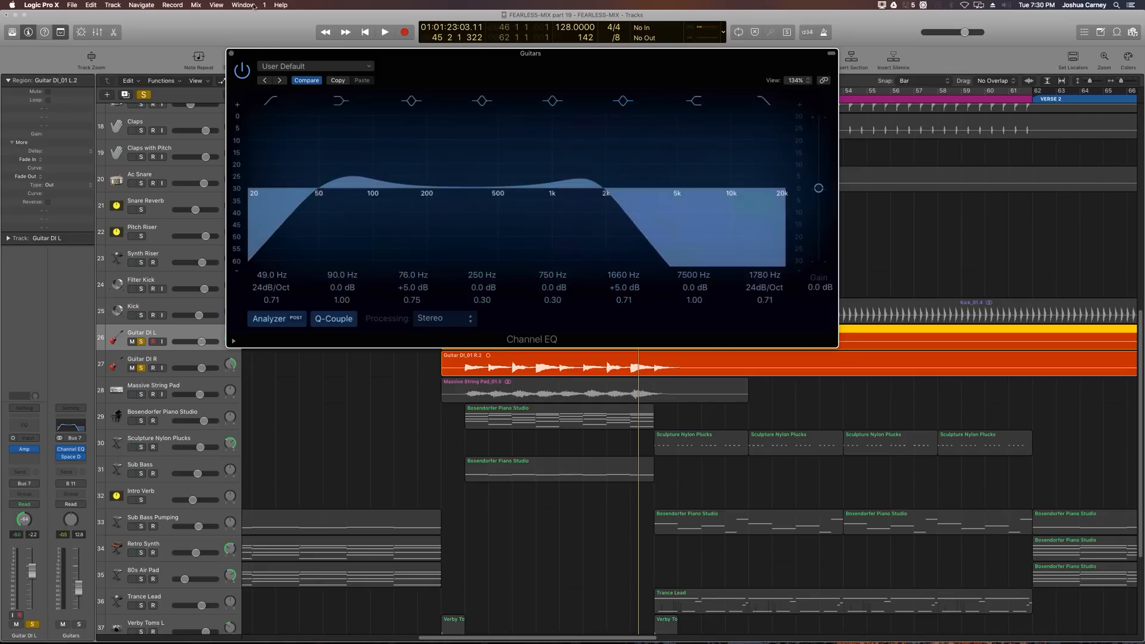
pyautogui.click(231, 54)
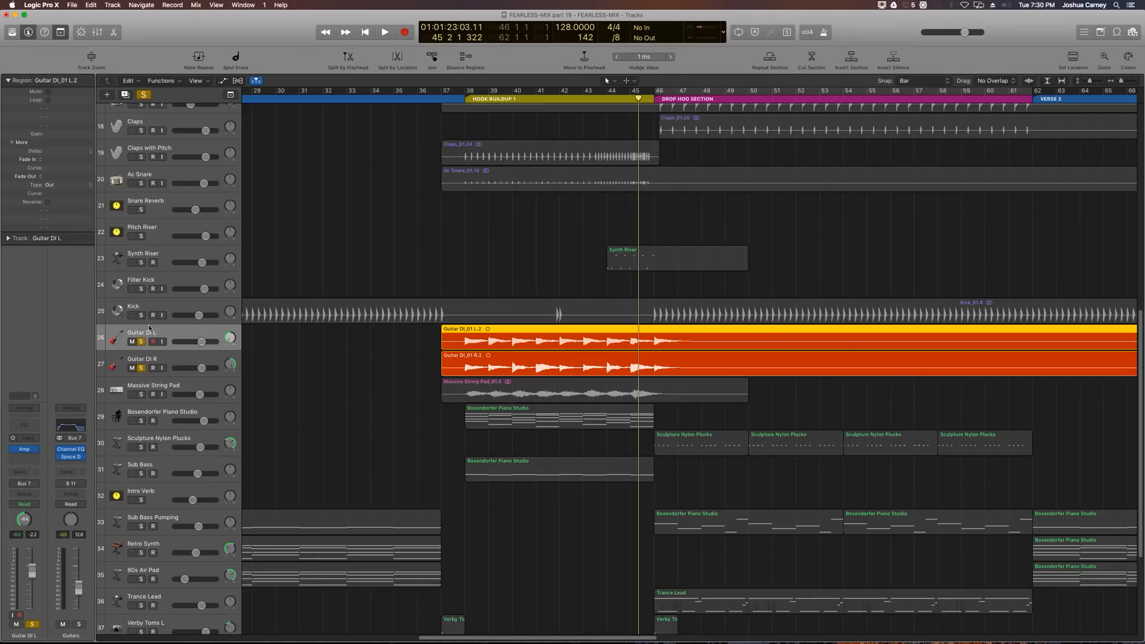
# Step: Unsolo both Guitar DI tracks, zoom out to the whole arrangement and play the song from the beginning
pyautogui.click(142, 342)
pyautogui.click(141, 368)
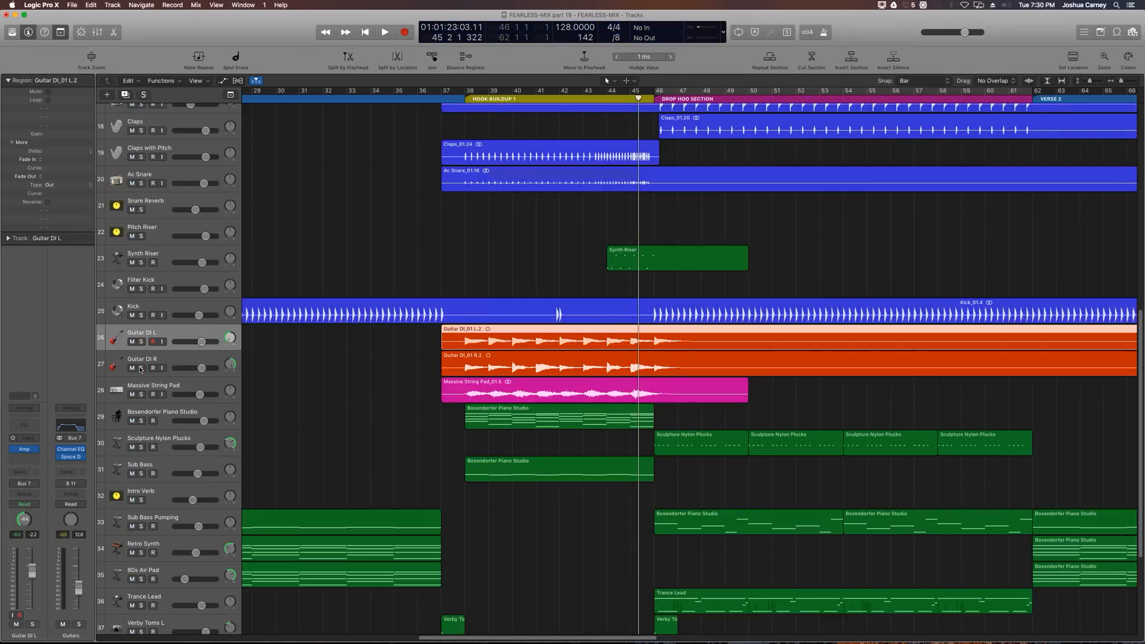
pyautogui.click(351, 411)
pyautogui.press('z')
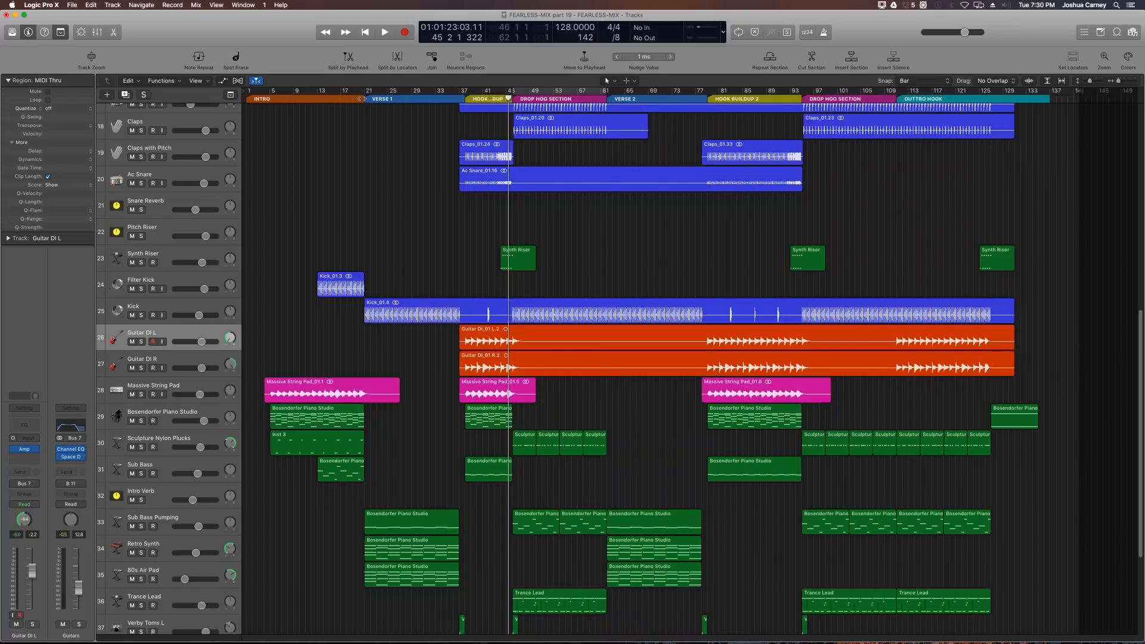
pyautogui.moveTo(362, 96); pyautogui.dragTo(219, 127)
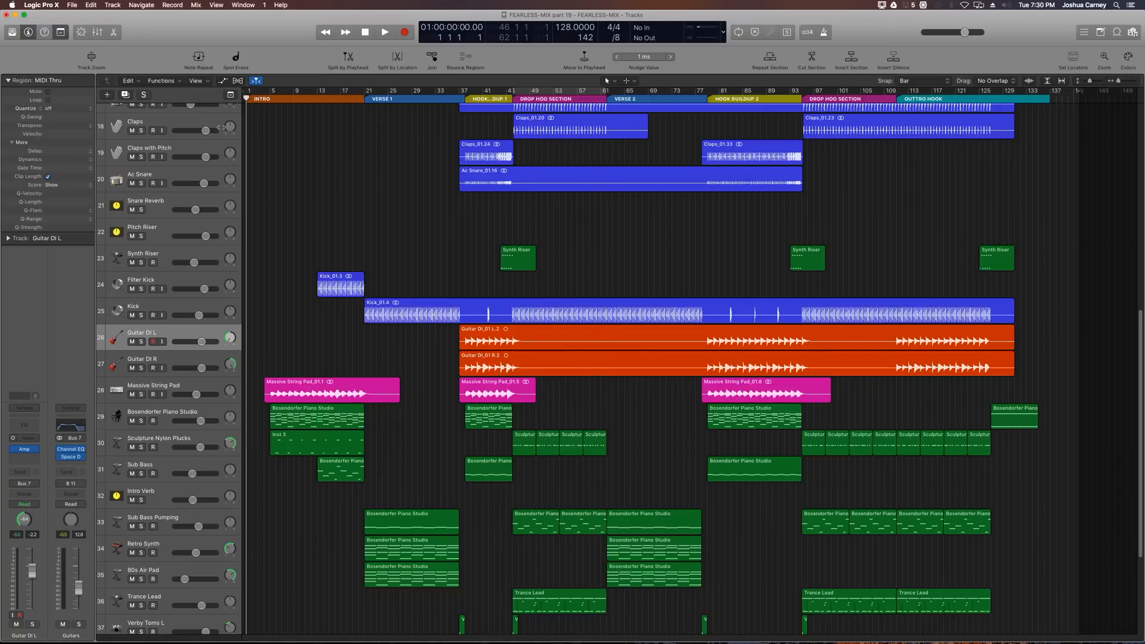
pyautogui.press('z')
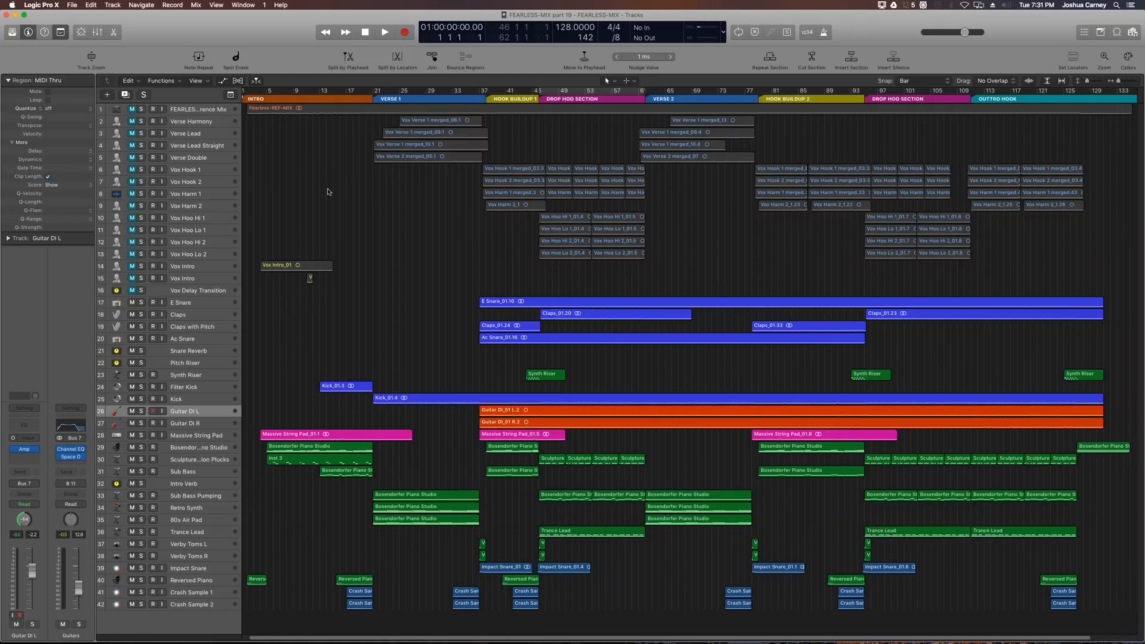
pyautogui.press('space')
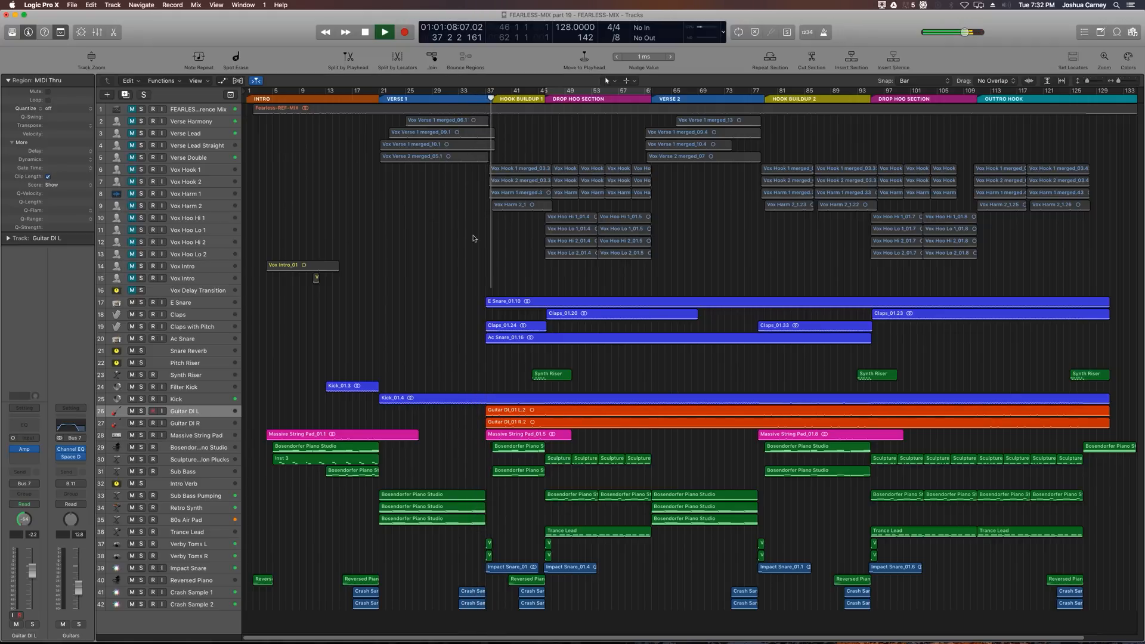
# Step: Open the mixer and lower the ALL SYNTHS Exciter harmonics to 4.50%
pyautogui.press('x')
pyautogui.click(1075, 406)
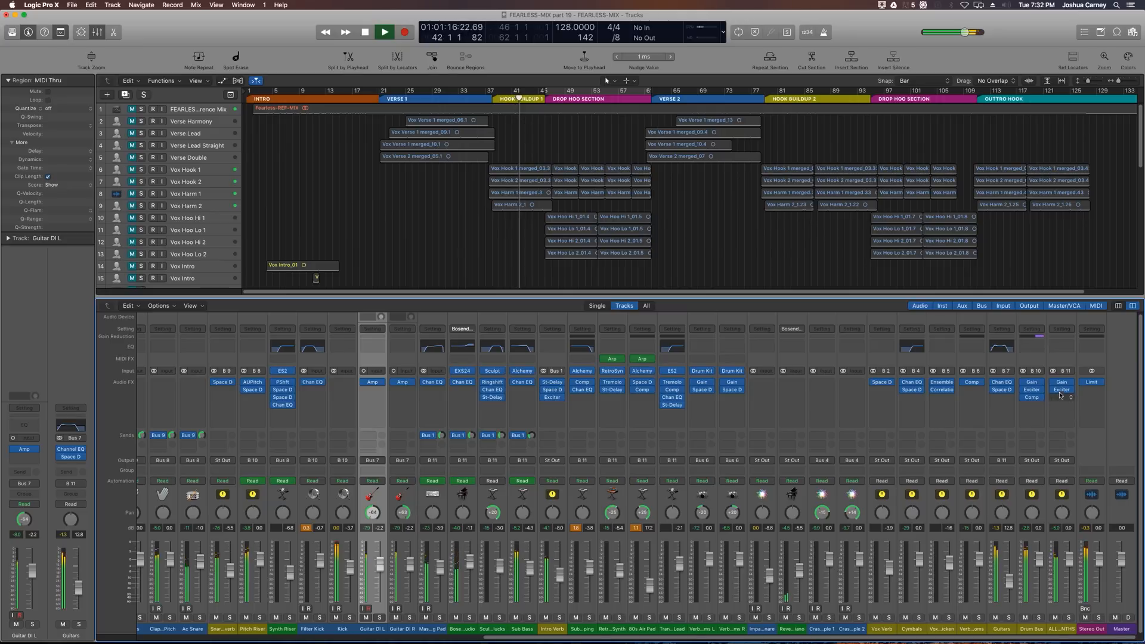
pyautogui.click(1061, 391)
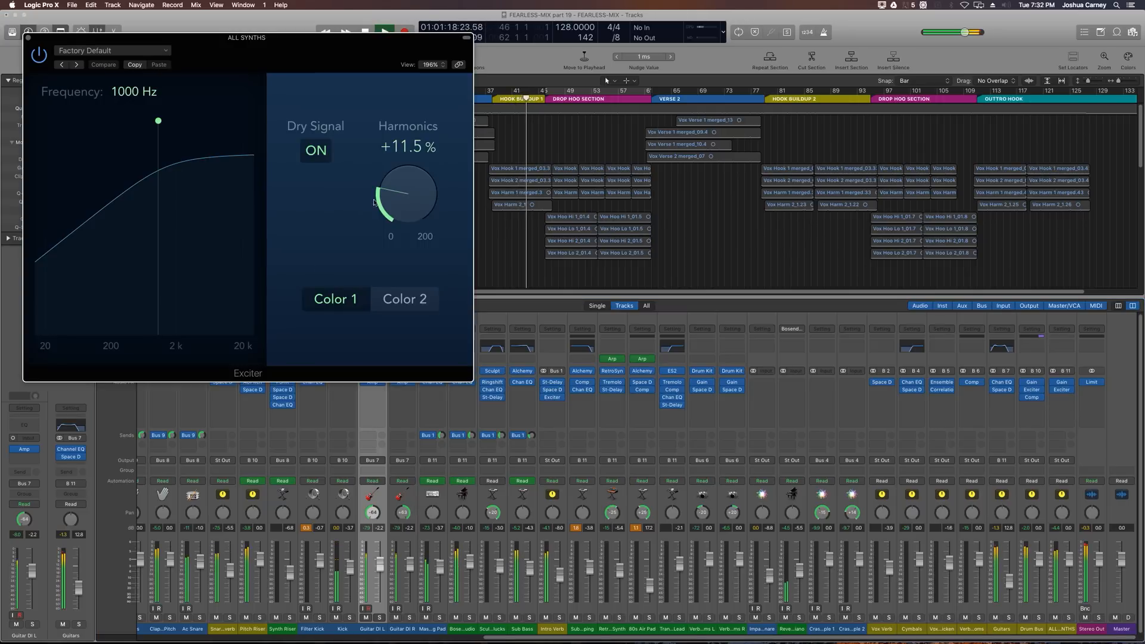
pyautogui.moveTo(400, 195); pyautogui.dragTo(401, 225)
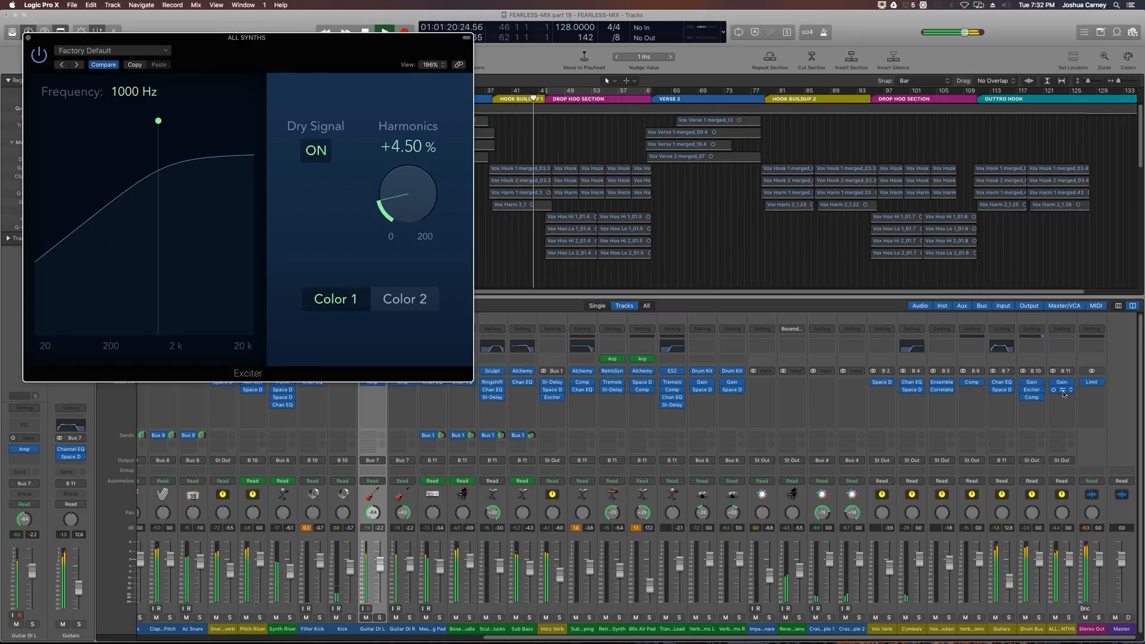
# Step: Lower the Drum Bus Exciter harmonics to 5.78%
pyautogui.click(1032, 390)
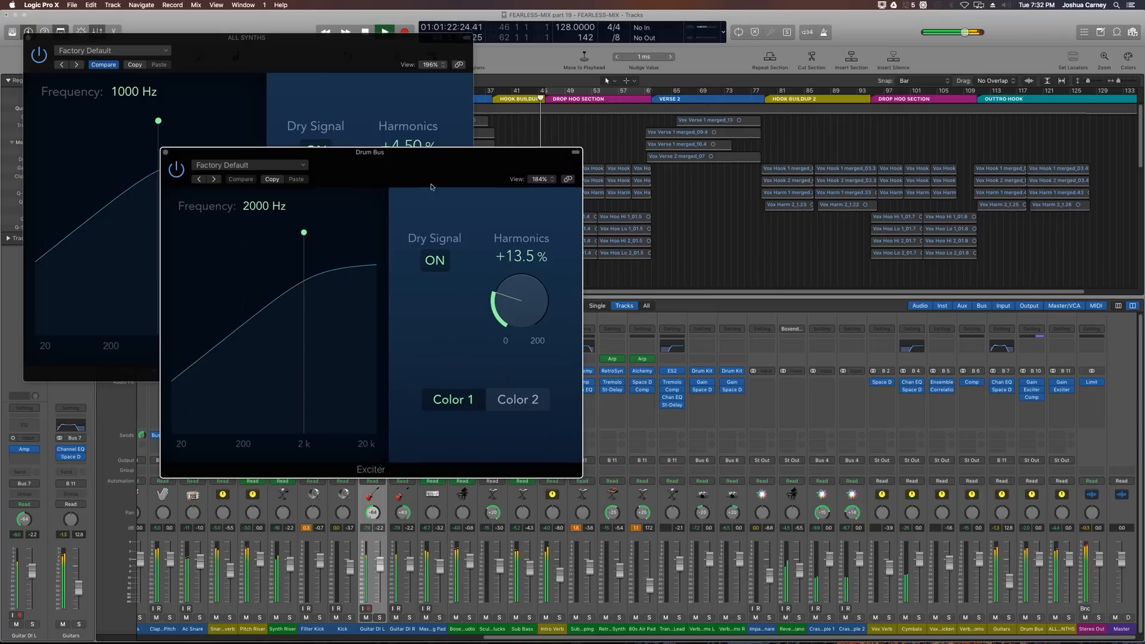
pyautogui.moveTo(532, 305); pyautogui.dragTo(532, 328)
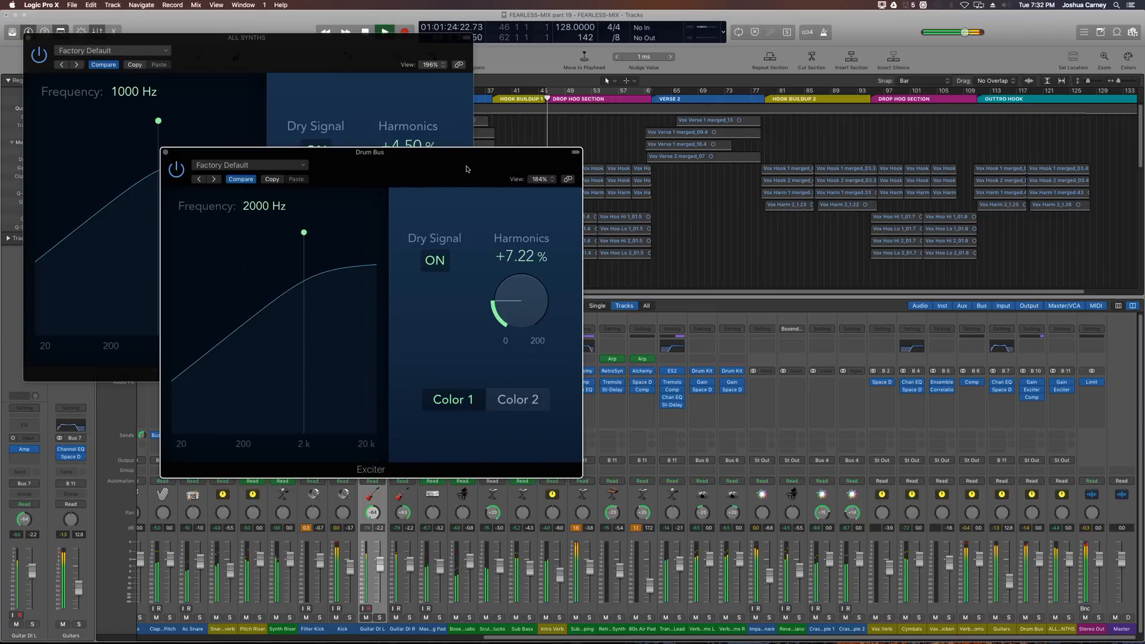
pyautogui.moveTo(468, 160); pyautogui.dragTo(809, 191)
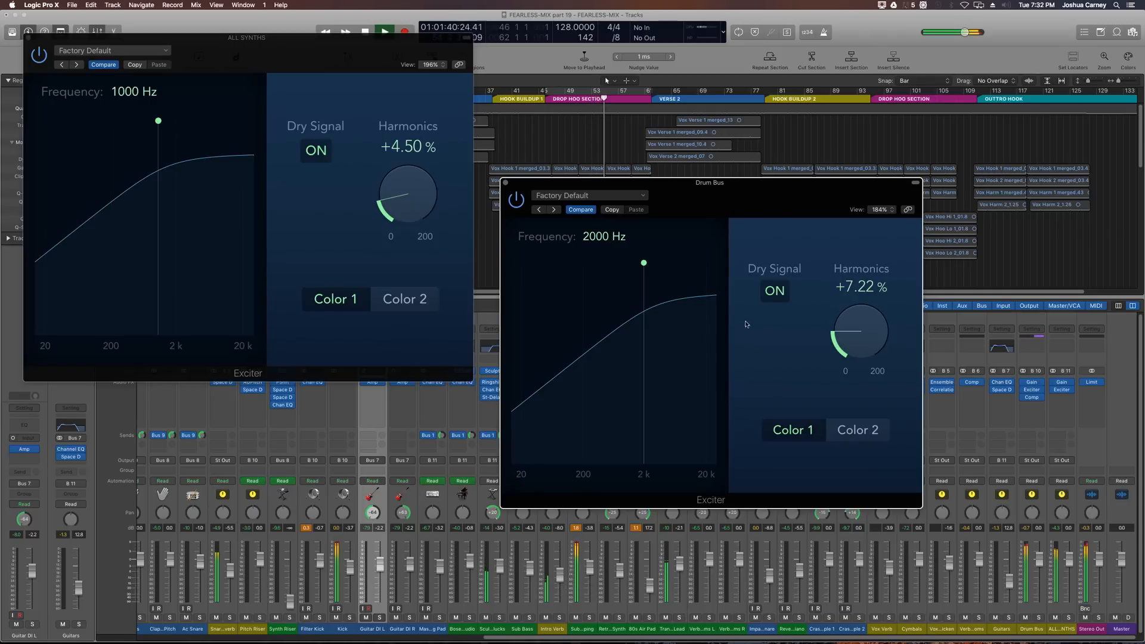
pyautogui.moveTo(857, 333)
pyautogui.mouseDown()
pyautogui.moveTo(853, 378)
pyautogui.moveTo(847, 301)
pyautogui.moveTo(846, 338)
pyautogui.mouseUp()
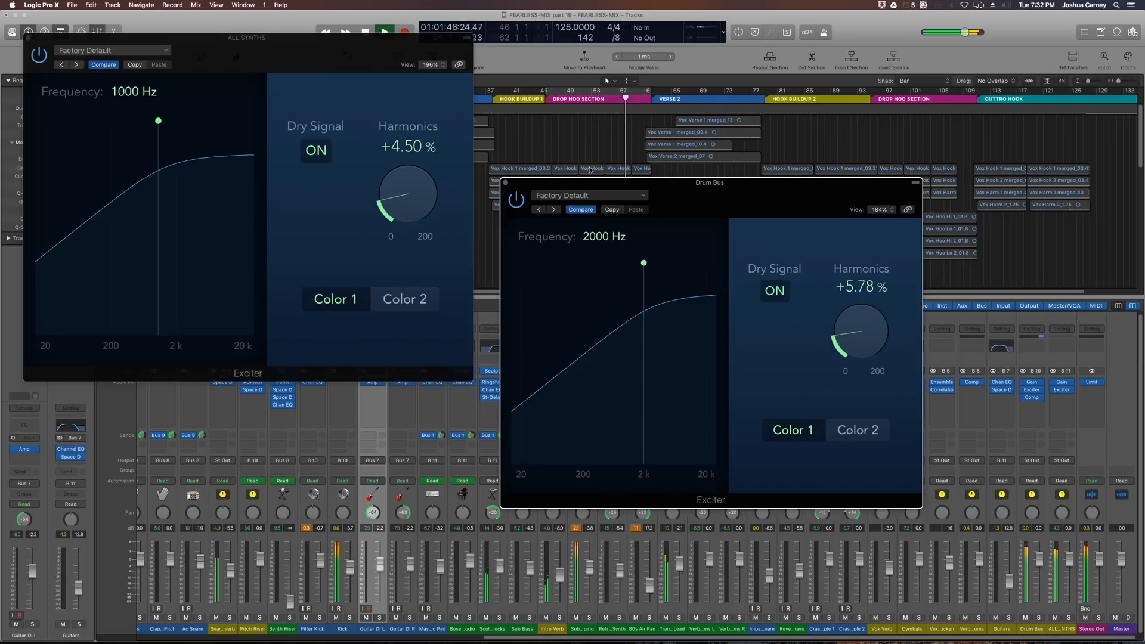
# Step: Close the mixer and both Exciter plug-in windows while the song keeps playing
pyautogui.moveTo(657, 192); pyautogui.dragTo(195, 321)
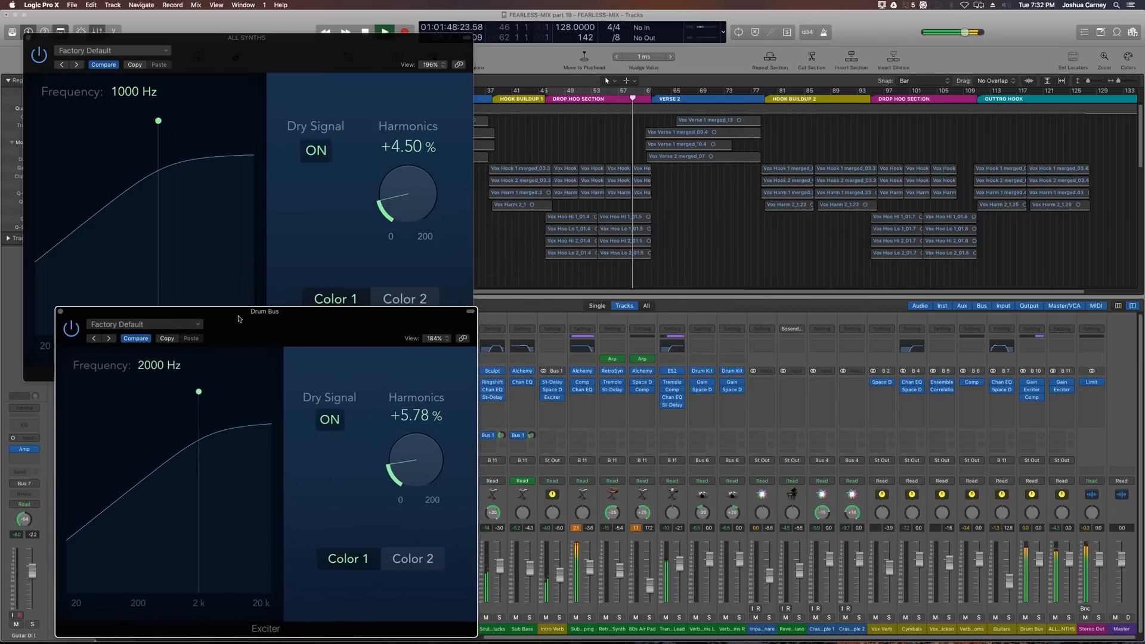
pyautogui.moveTo(244, 40); pyautogui.dragTo(250, 24)
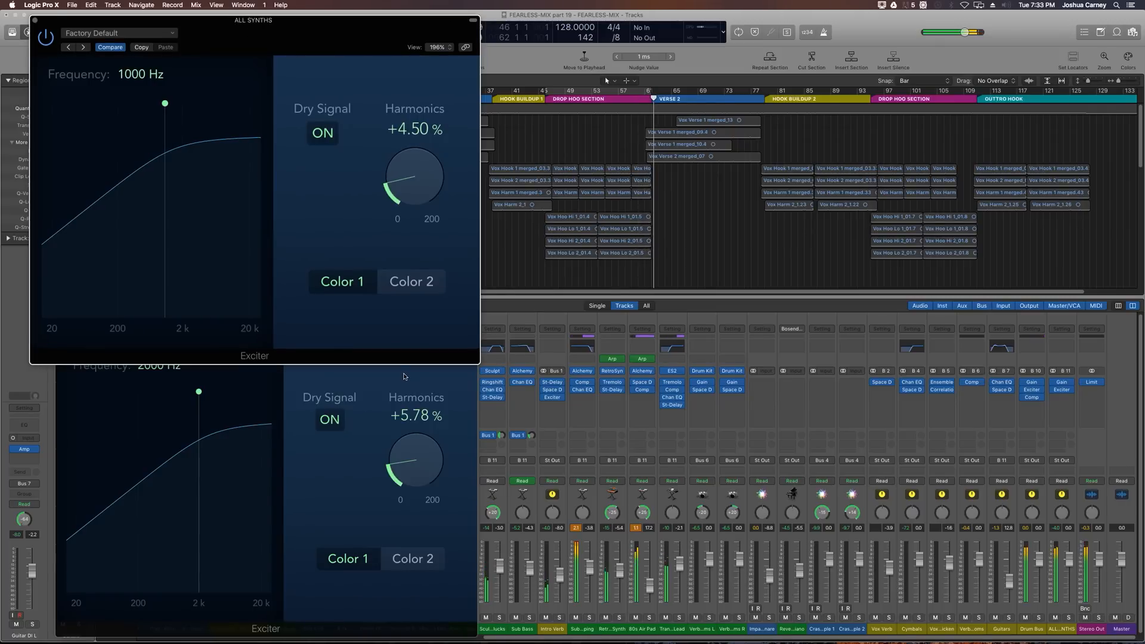
pyautogui.click(702, 223)
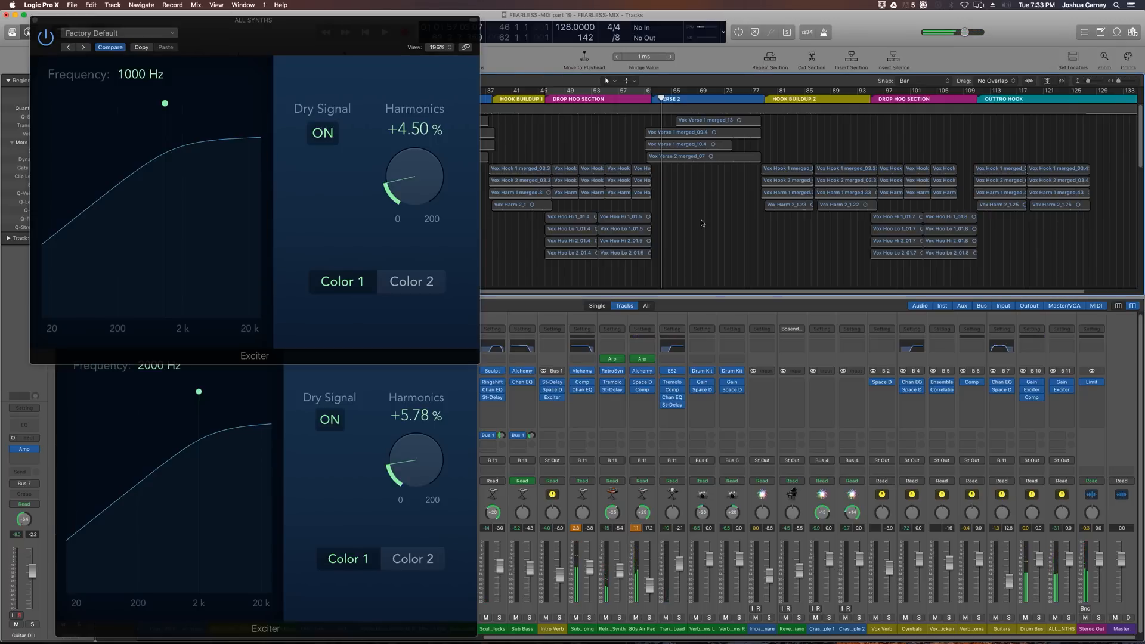
pyautogui.press('x')
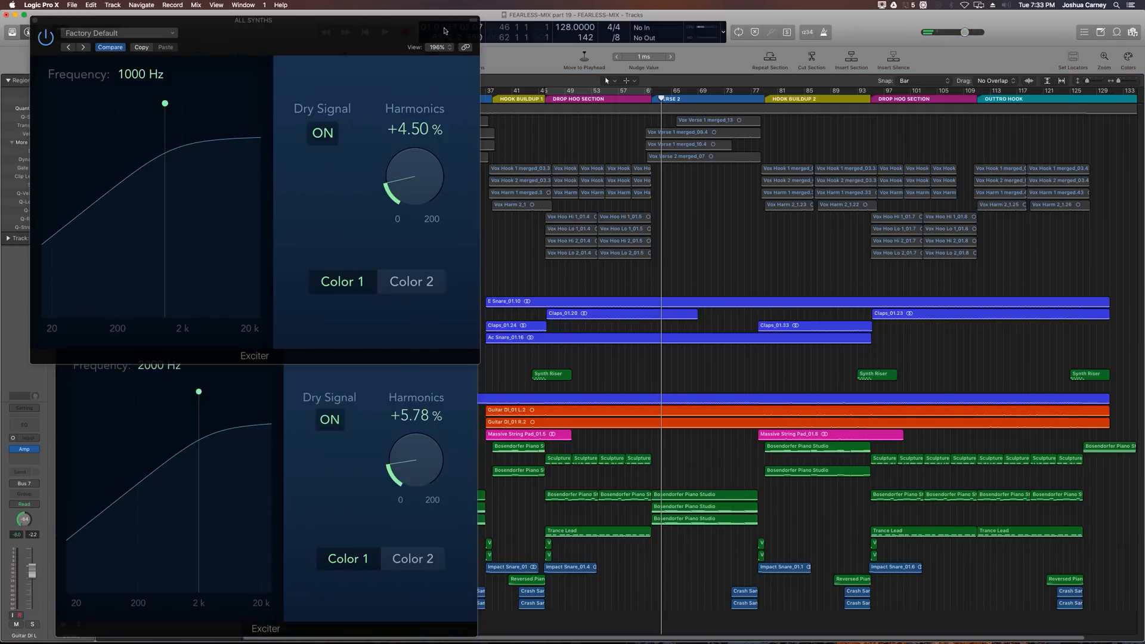
pyautogui.moveTo(444, 30); pyautogui.dragTo(438, 25)
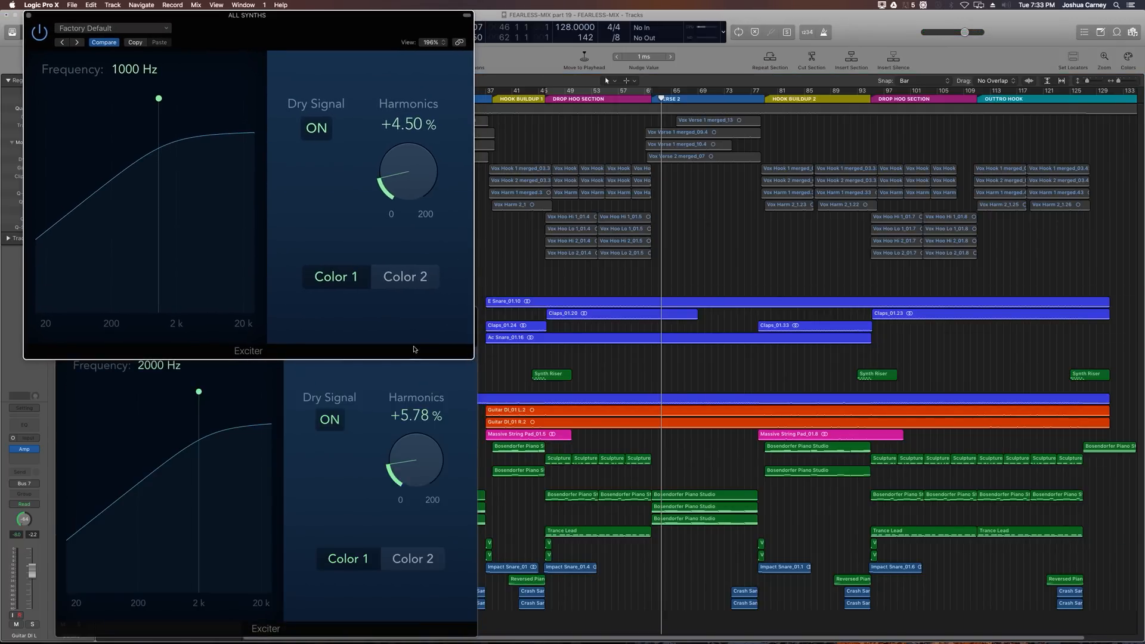
pyautogui.click(402, 370)
pyautogui.moveTo(380, 320); pyautogui.dragTo(710, 267)
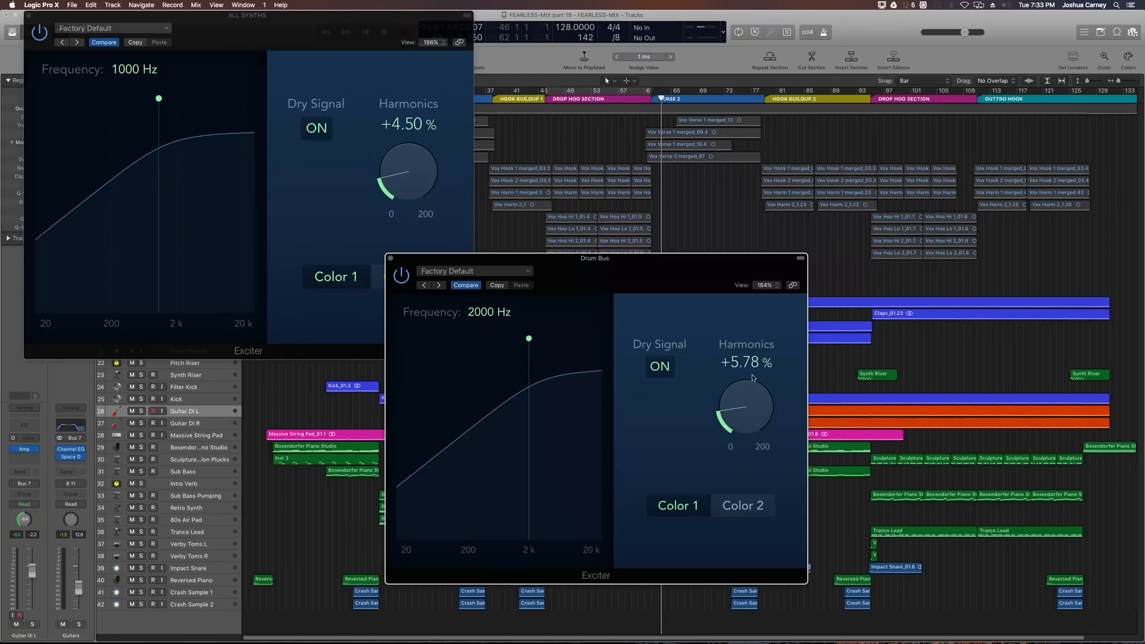
pyautogui.moveTo(751, 413); pyautogui.dragTo(745, 414)
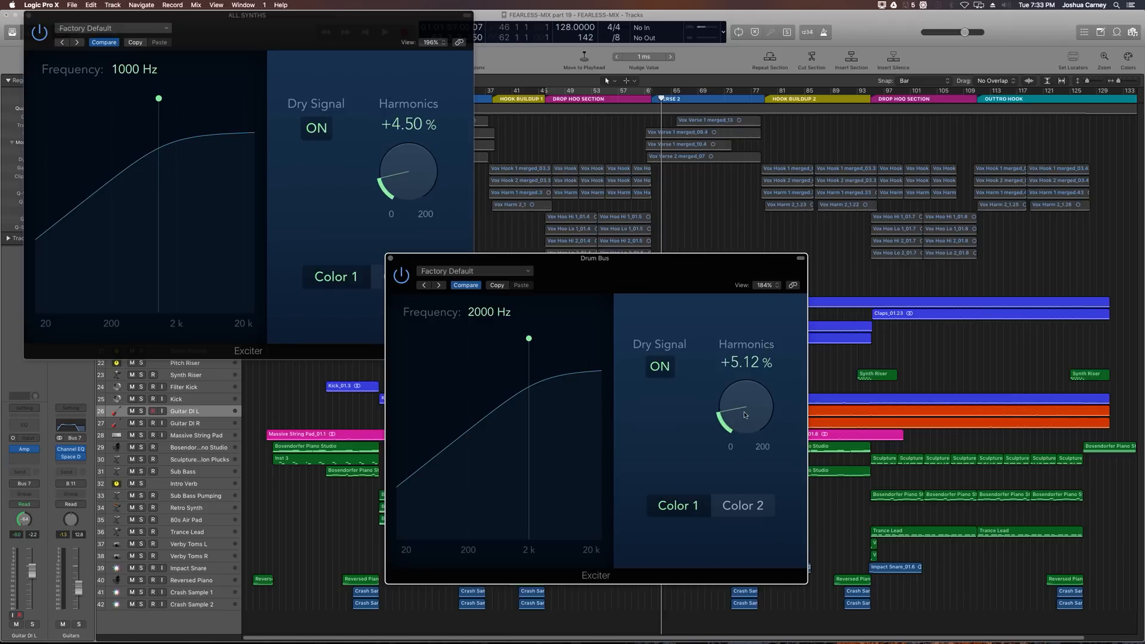
pyautogui.click(391, 258)
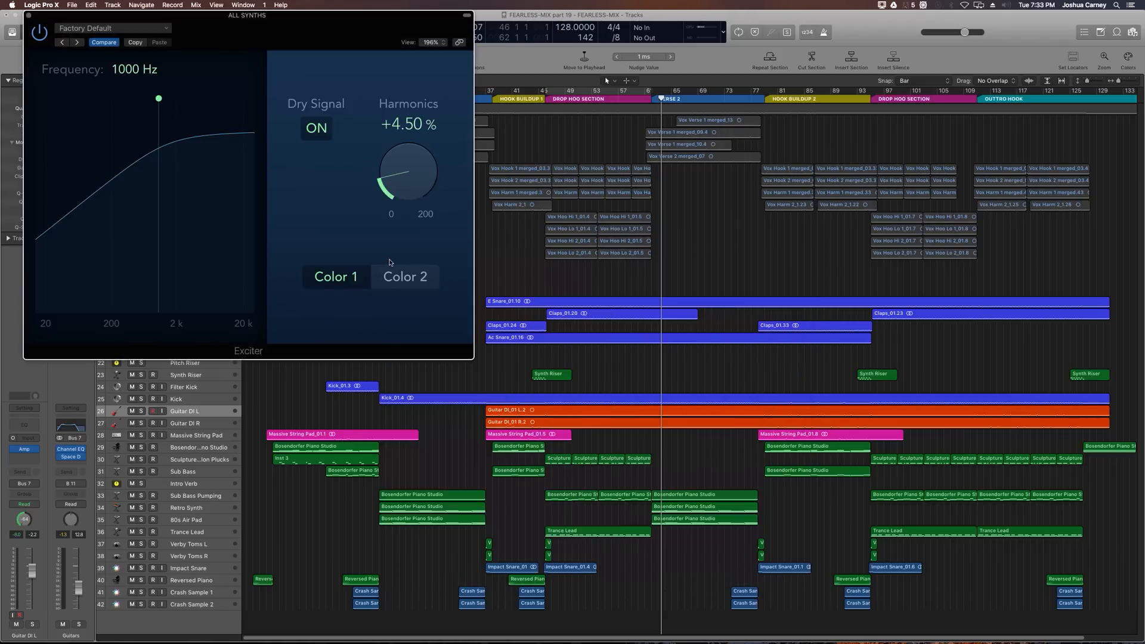
pyautogui.click(28, 15)
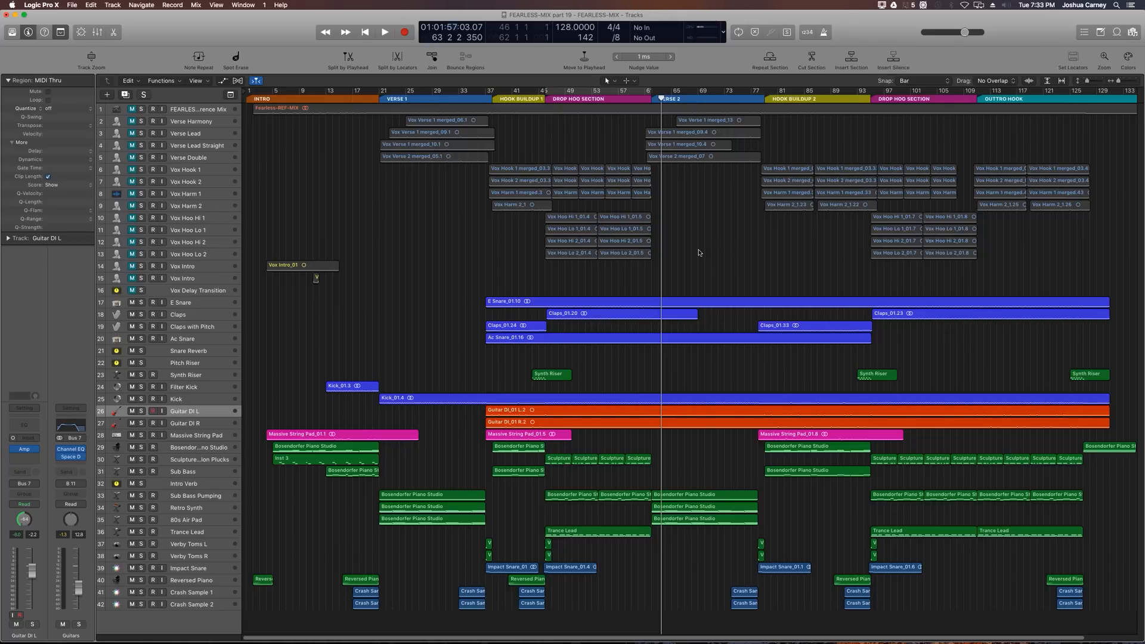
# Step: Select all regions from the Verse Harmony track down to Crash Sample 2 across the whole song
pyautogui.moveTo(403, 274); pyautogui.dragTo(1105, 618)
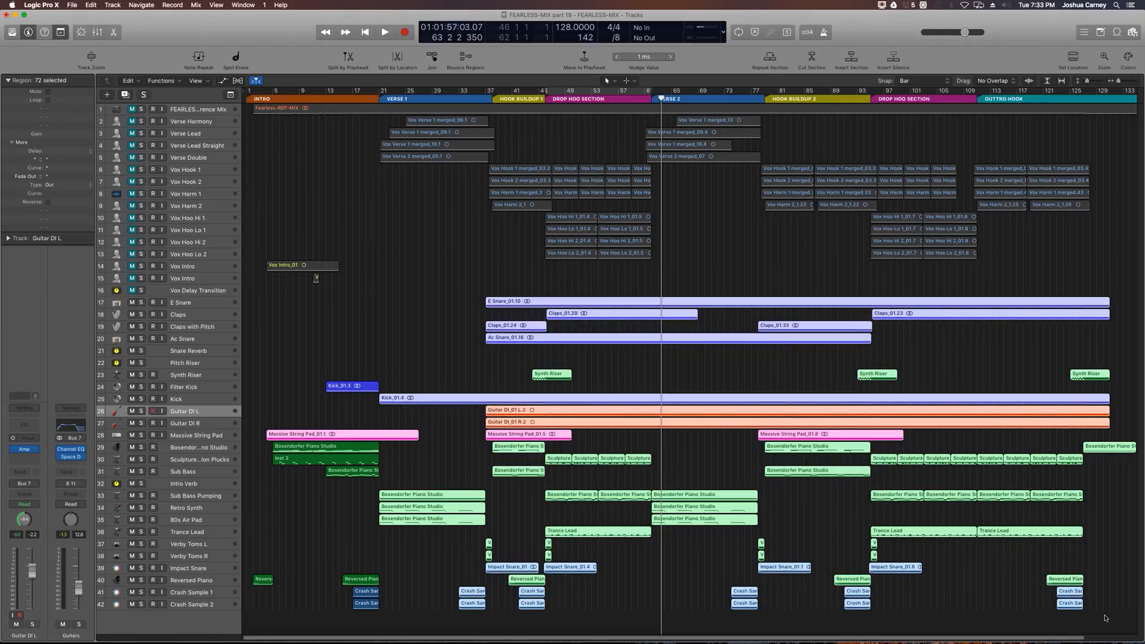
pyautogui.click(991, 341)
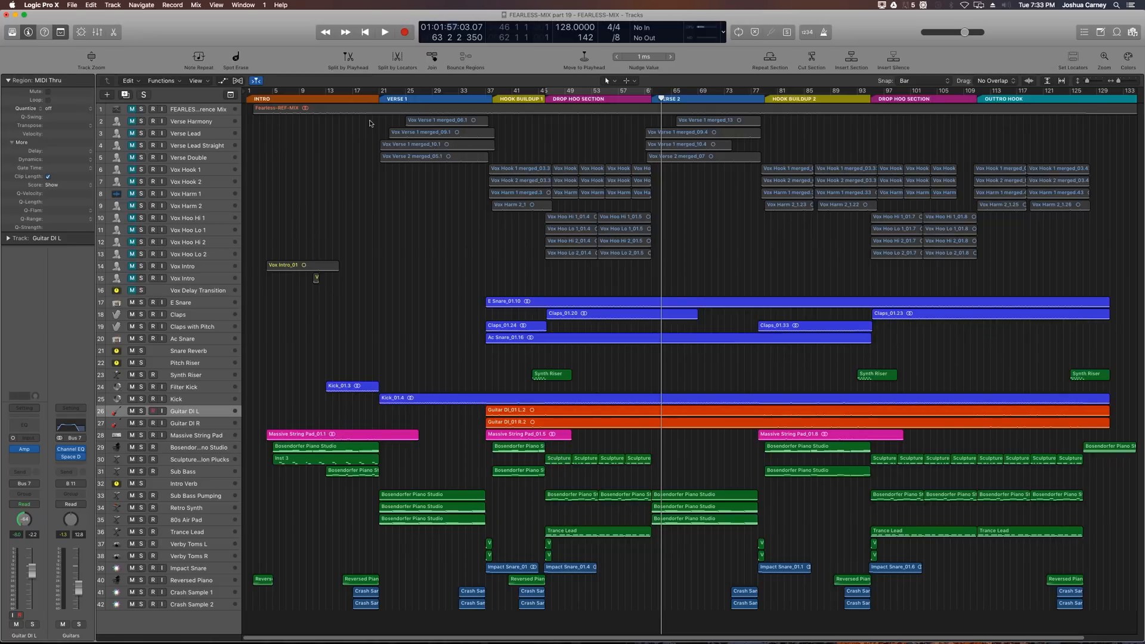
pyautogui.moveTo(369, 120); pyautogui.dragTo(1106, 290)
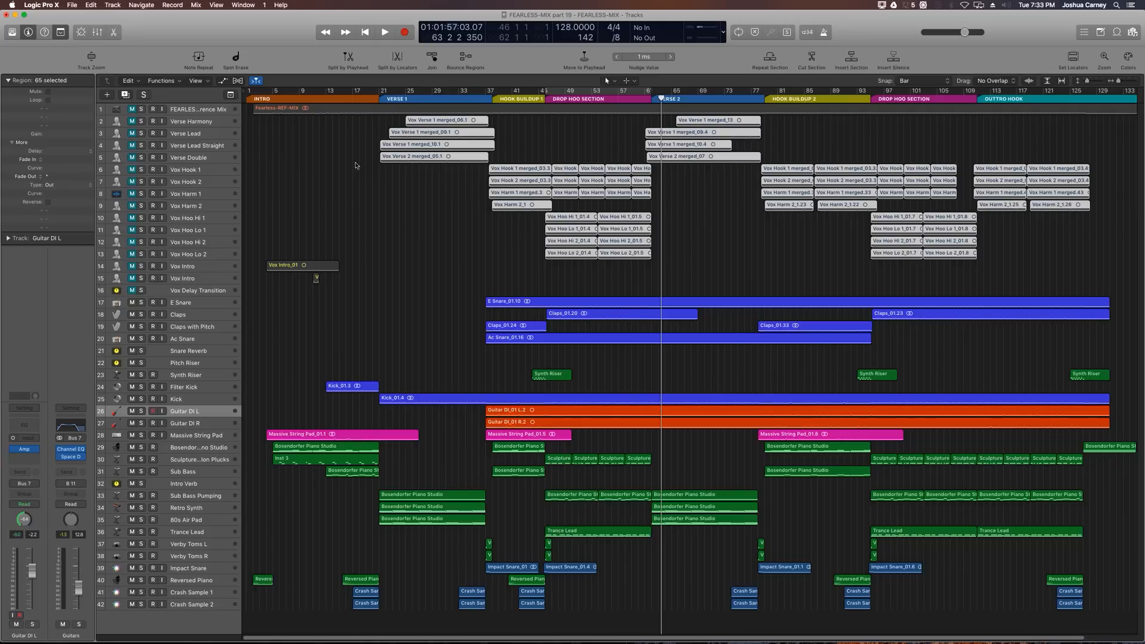
pyautogui.moveTo(251, 123); pyautogui.dragTo(1083, 617)
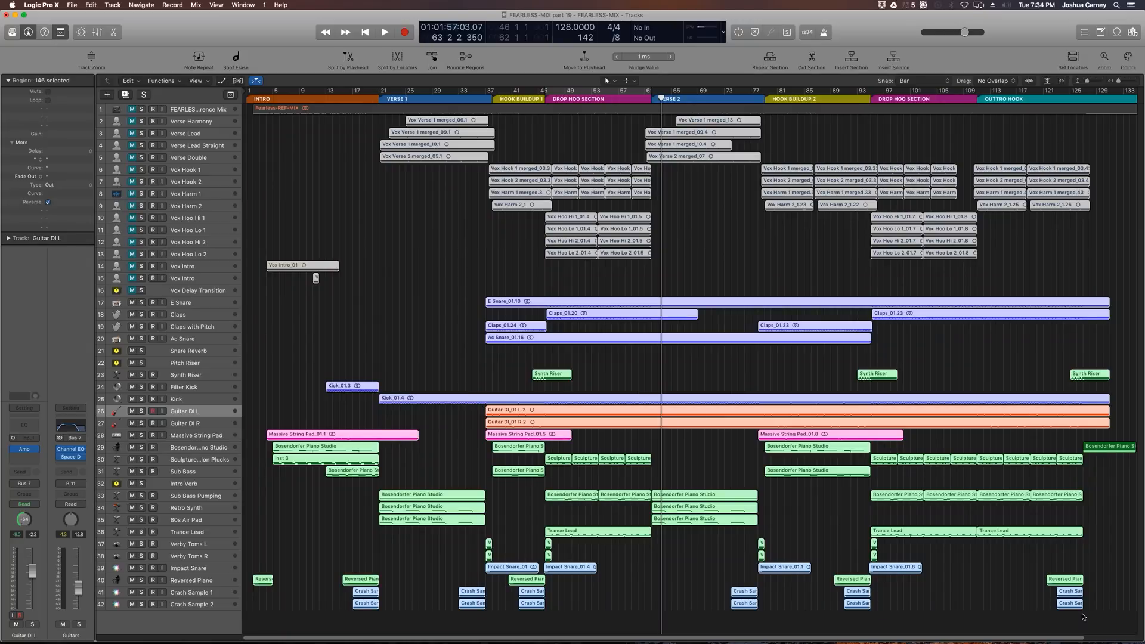